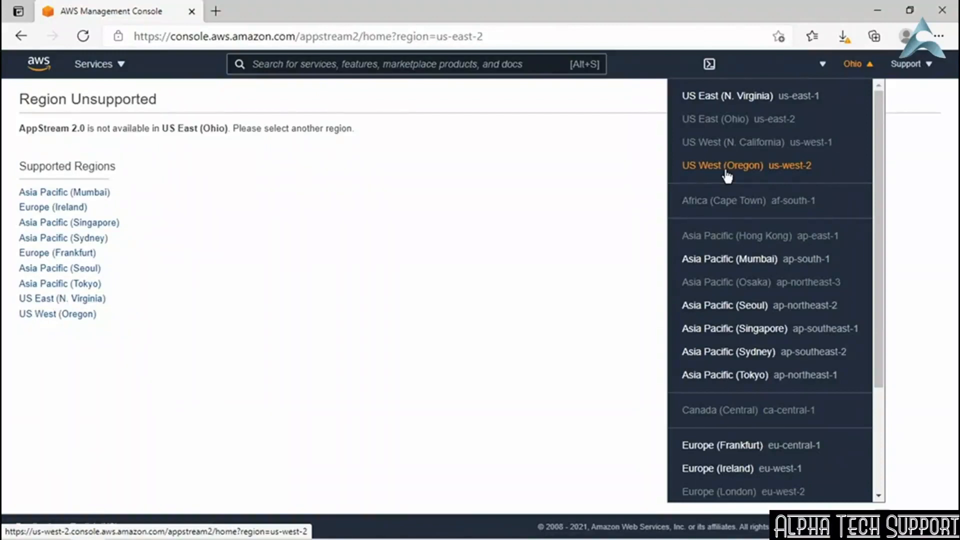
# Step: Switch the region to US West (Oregon) and open the VPC service
pyautogui.click(727, 166)
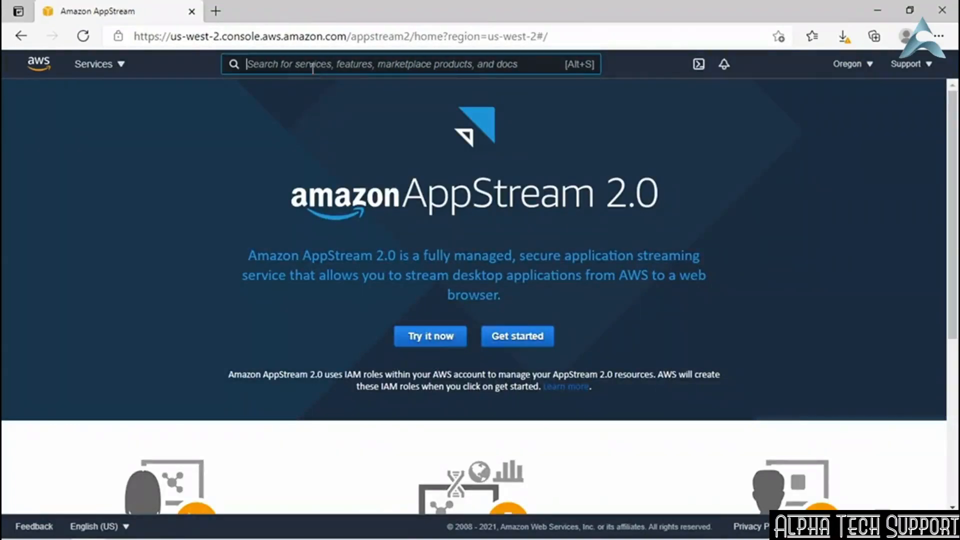
pyautogui.write('vpc')
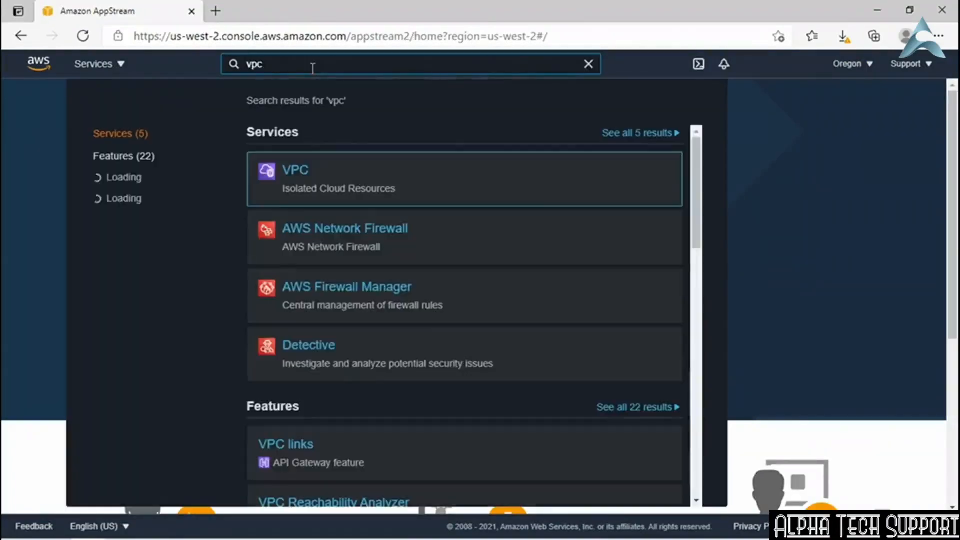
pyautogui.click(295, 172)
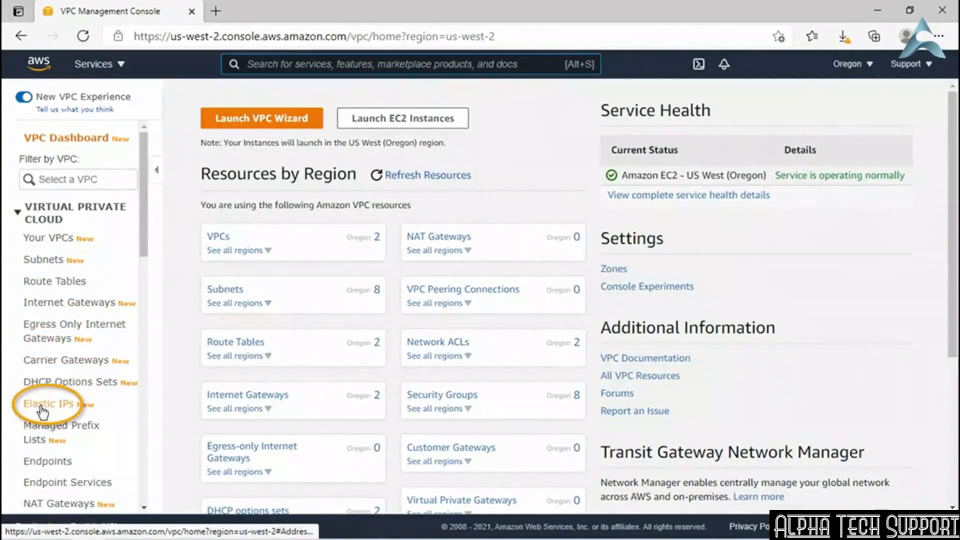
# Step: Allocate an Elastic IP address from Amazon's IPv4 pool with a Name tag of "IP for the NAT Gateway"
pyautogui.click(42, 410)
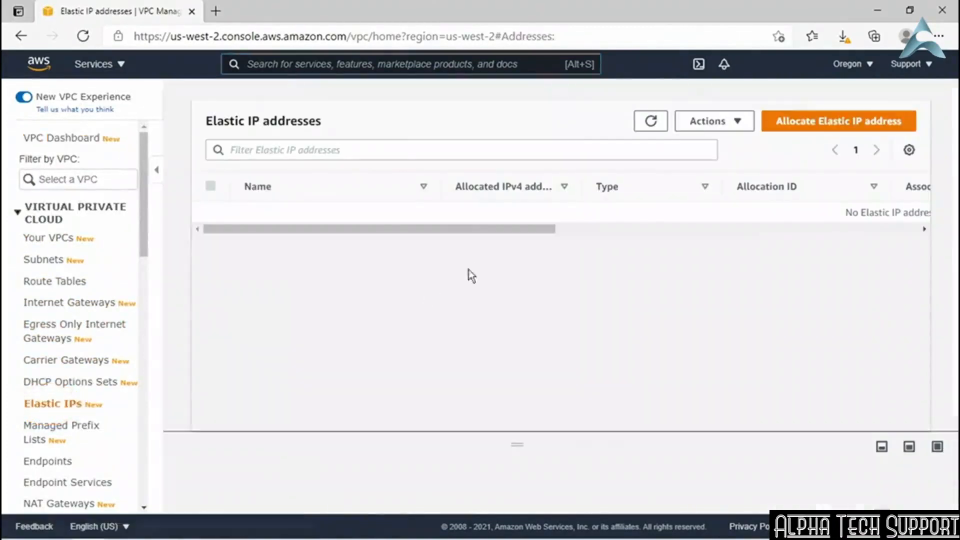
pyautogui.click(832, 131)
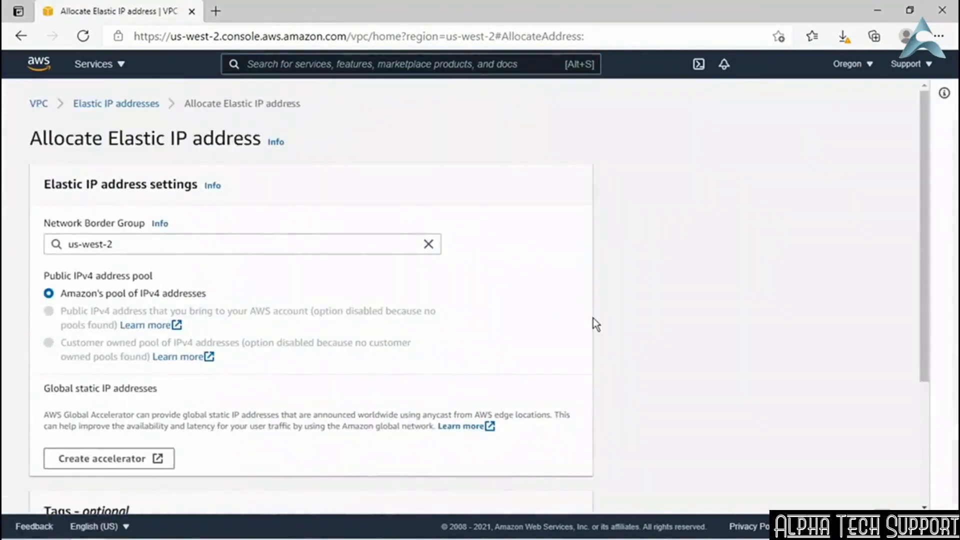
pyautogui.scroll(-3, 526, 321)
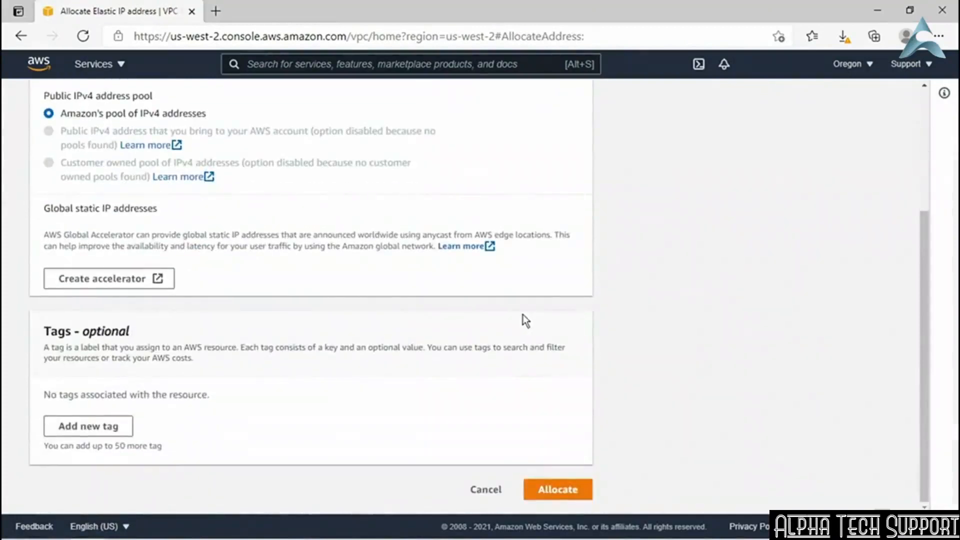
pyautogui.click(92, 429)
pyautogui.write('Name')
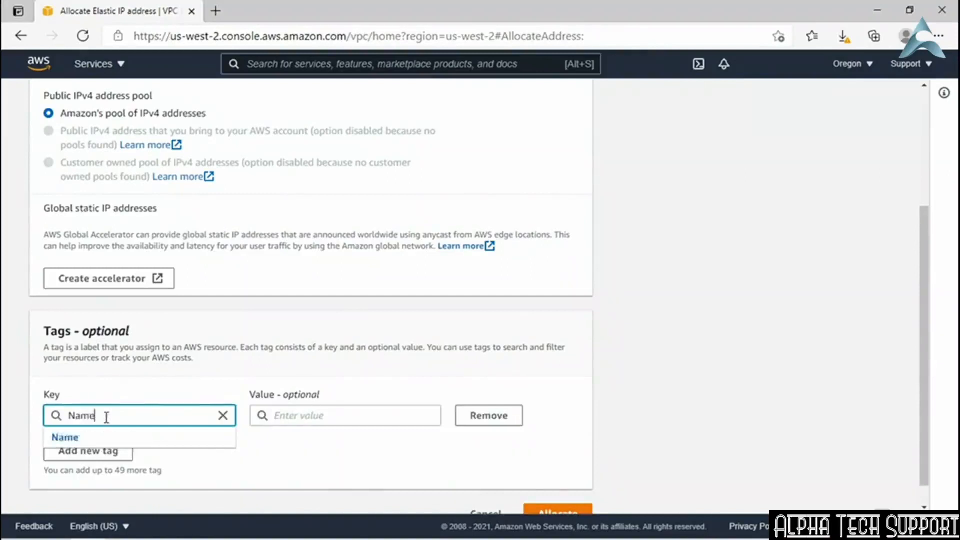
pyautogui.press('Tab')
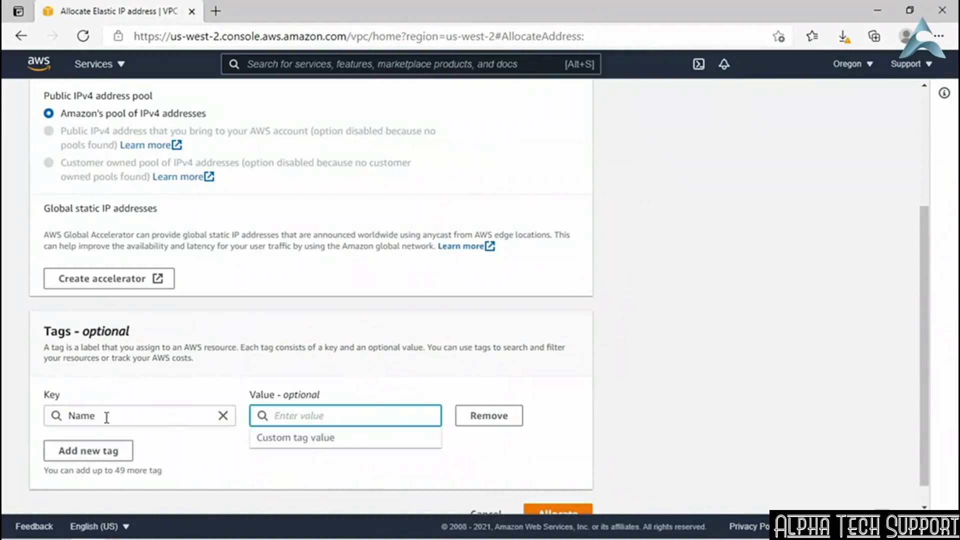
pyautogui.write('IP for the NAT Gatew')
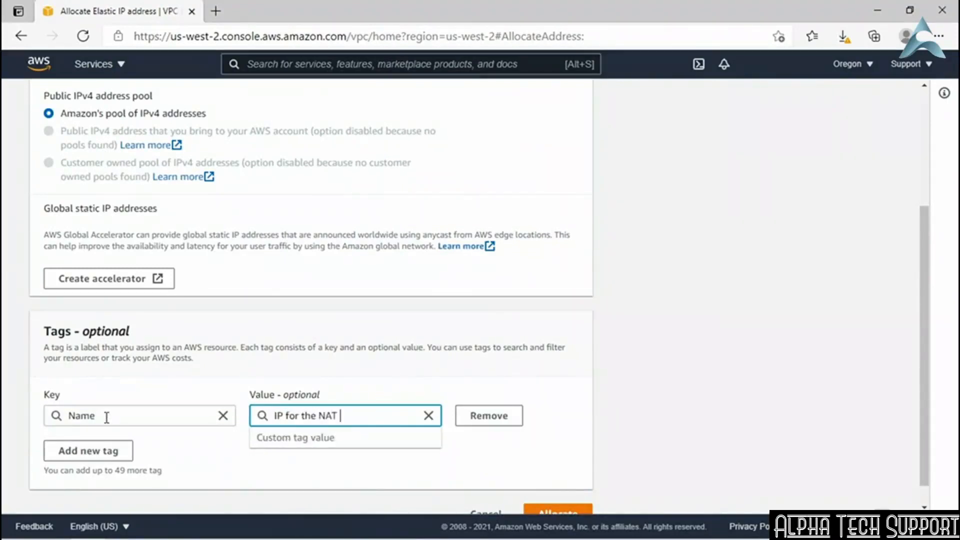
pyautogui.write('a')
pyautogui.press('BackSpace')
pyautogui.press('BackSpace')
pyautogui.write('eway')
pyautogui.scroll(-1, 269, 355)
pyautogui.click(552, 493)
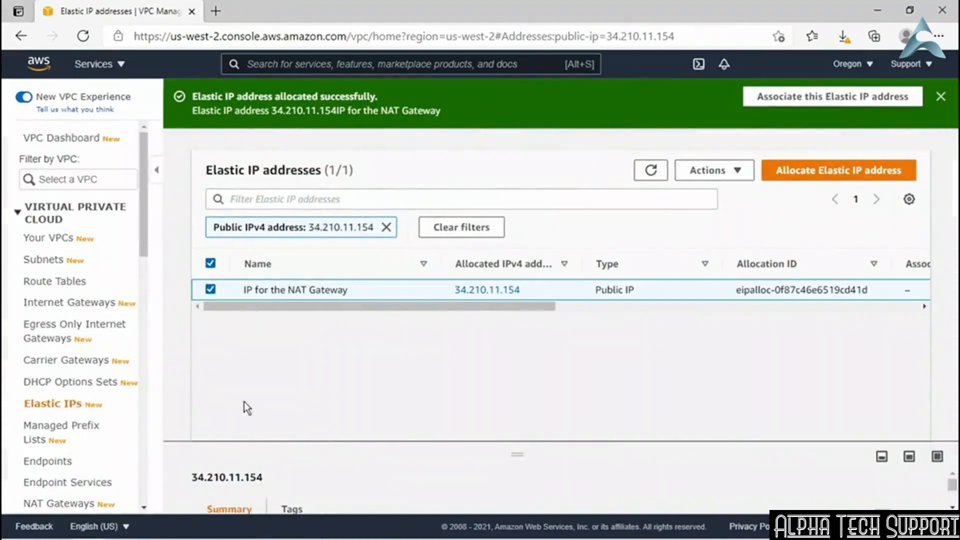
# Step: Launch the VPC Wizard from the VPC dashboard and select the "VPC with Public and Private Subnets" configuration
pyautogui.click(53, 240)
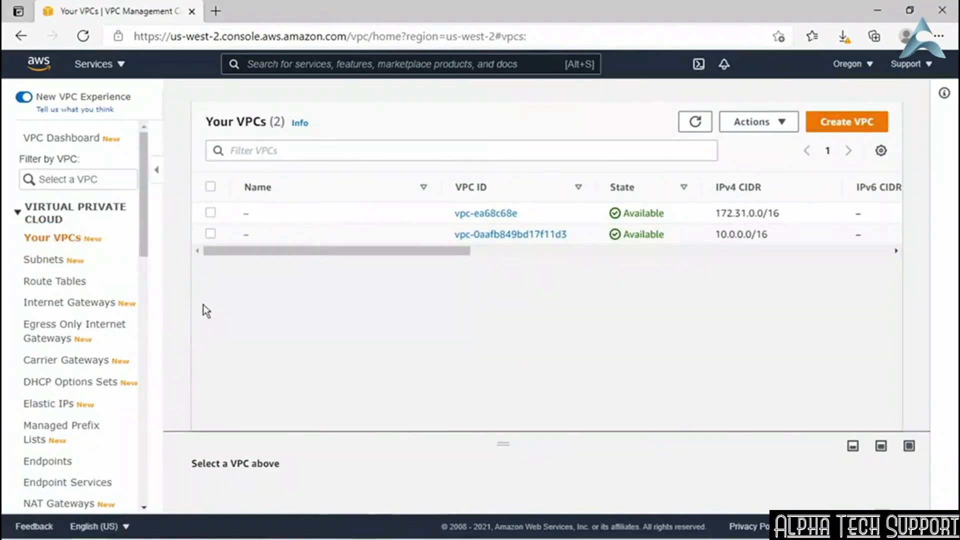
pyautogui.click(77, 145)
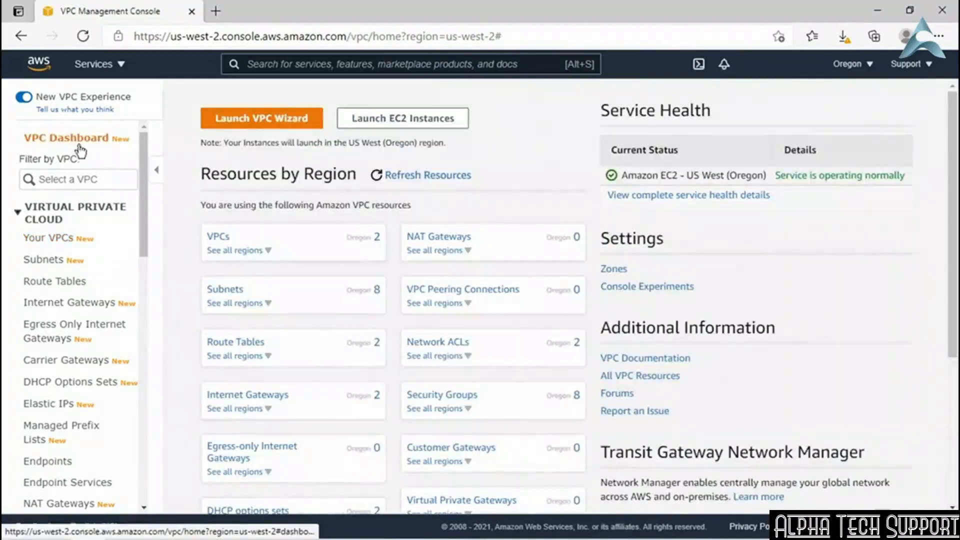
pyautogui.click(258, 131)
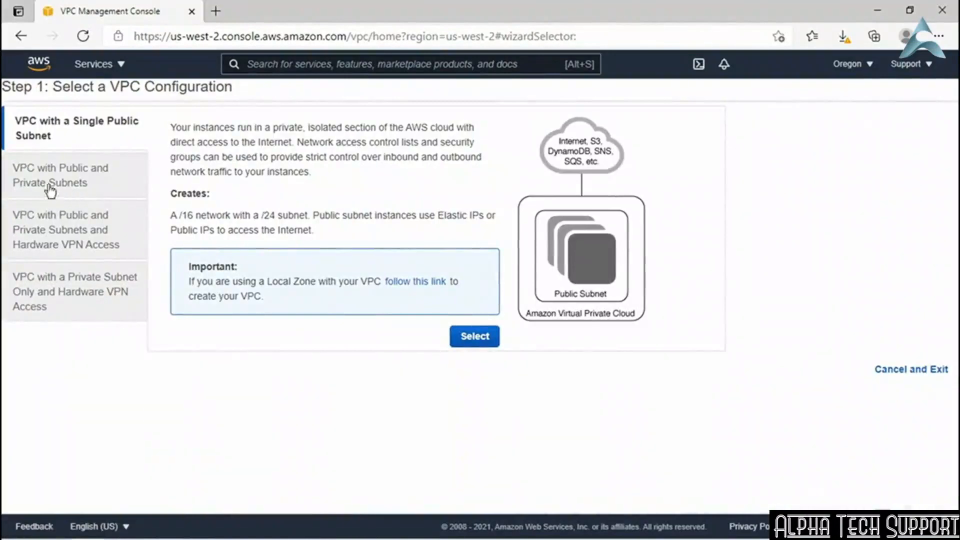
pyautogui.click(104, 181)
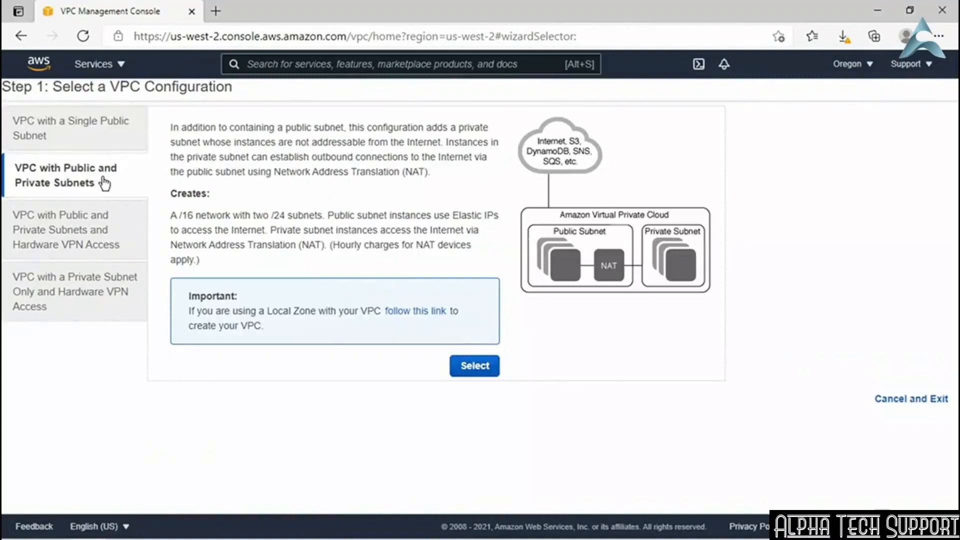
pyautogui.click(474, 369)
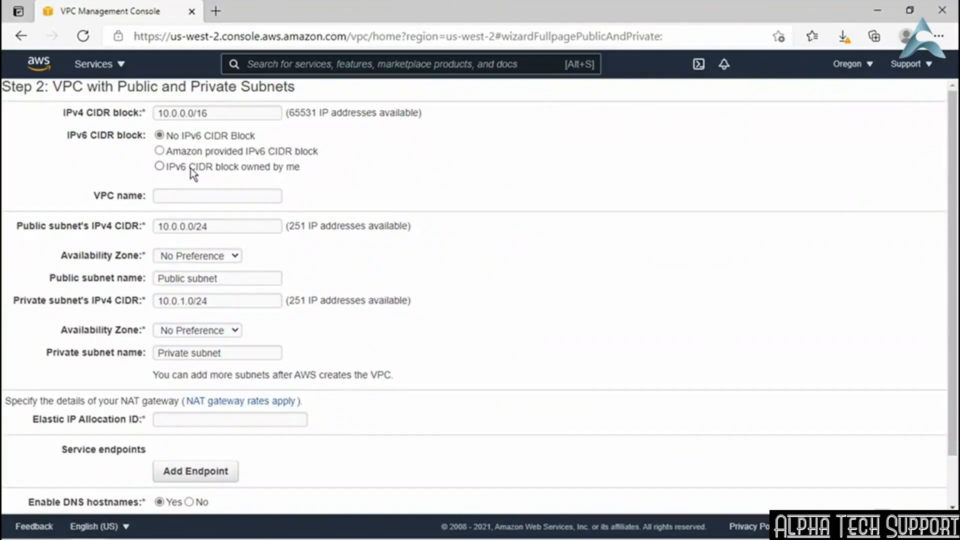
# Step: Set the VPC's IPv4 CIDR block to 10.10.0.0/16 and name the VPC "AppStream VPC"
pyautogui.click(174, 114)
pyautogui.write('1')
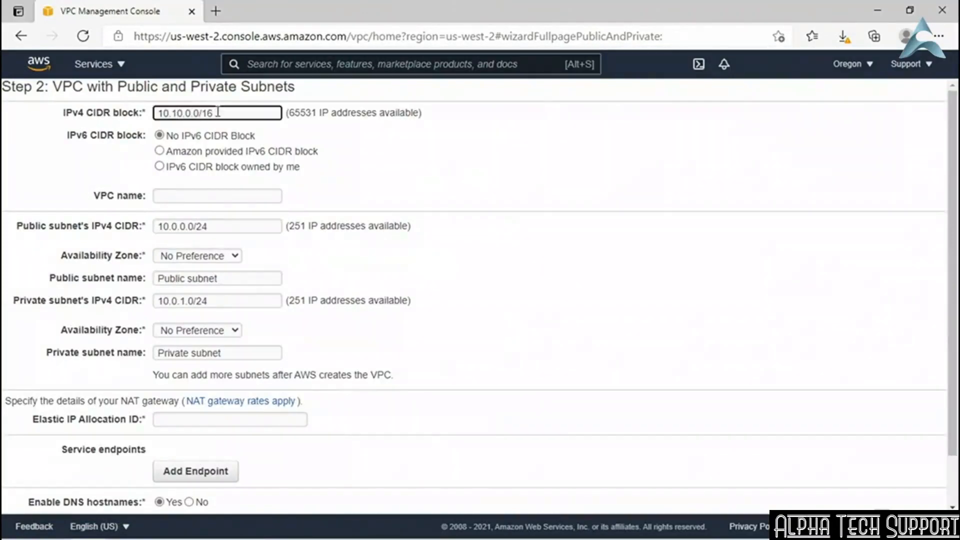
pyautogui.press('Tab')
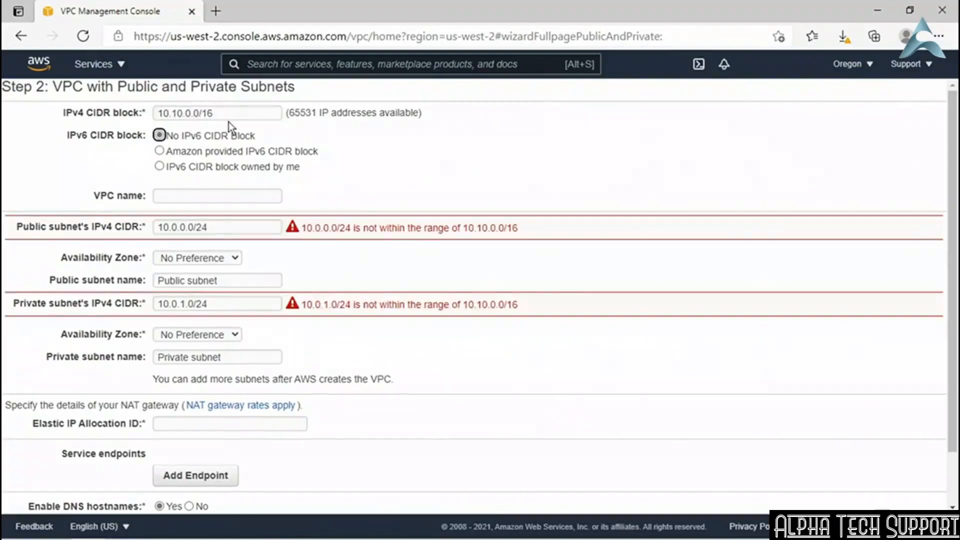
pyautogui.click(182, 195)
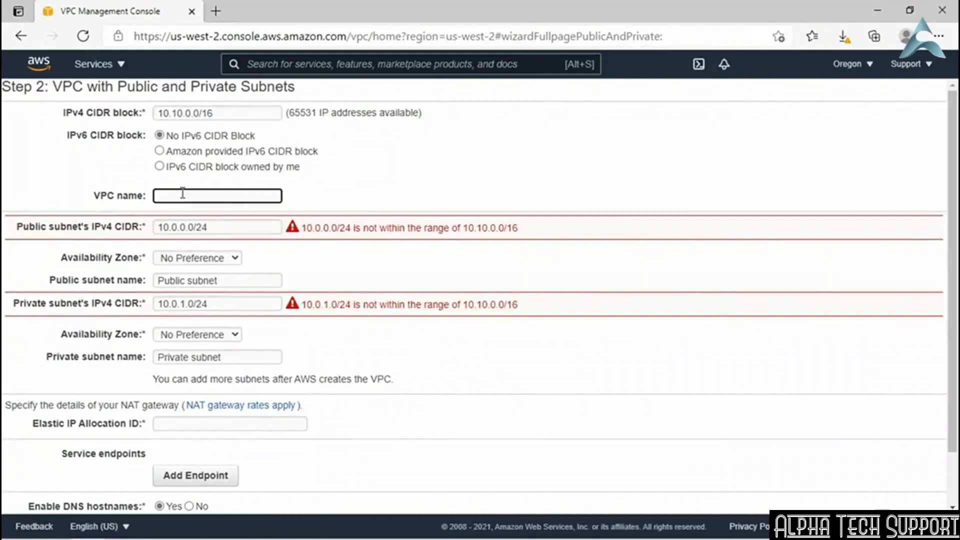
pyautogui.write('AppStream VPC')
# Step: Configure the public subnet with IPv4 CIDR 10.10.0.0/24, availability zone us-west-2a and the name "PUB AppStream Subnet"
pyautogui.click(170, 228)
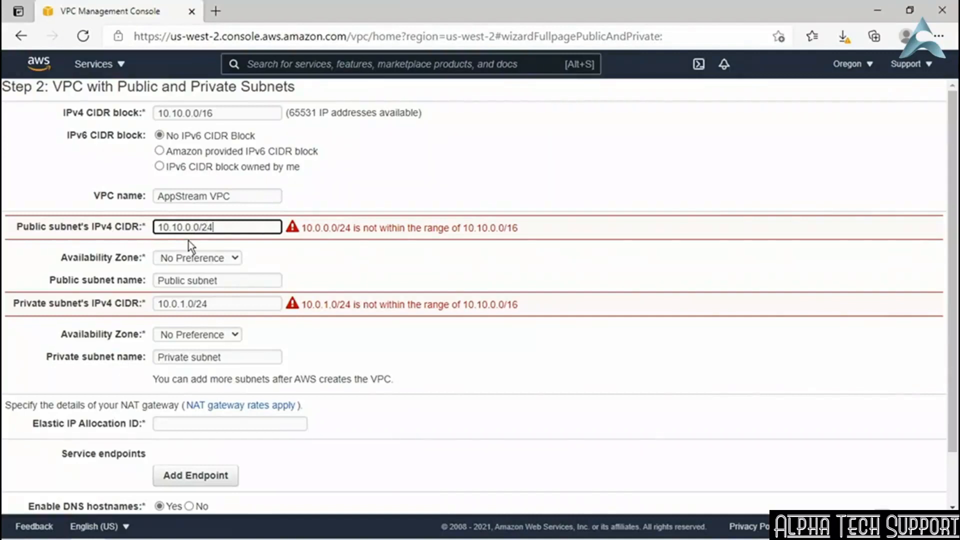
pyautogui.press('Tab')
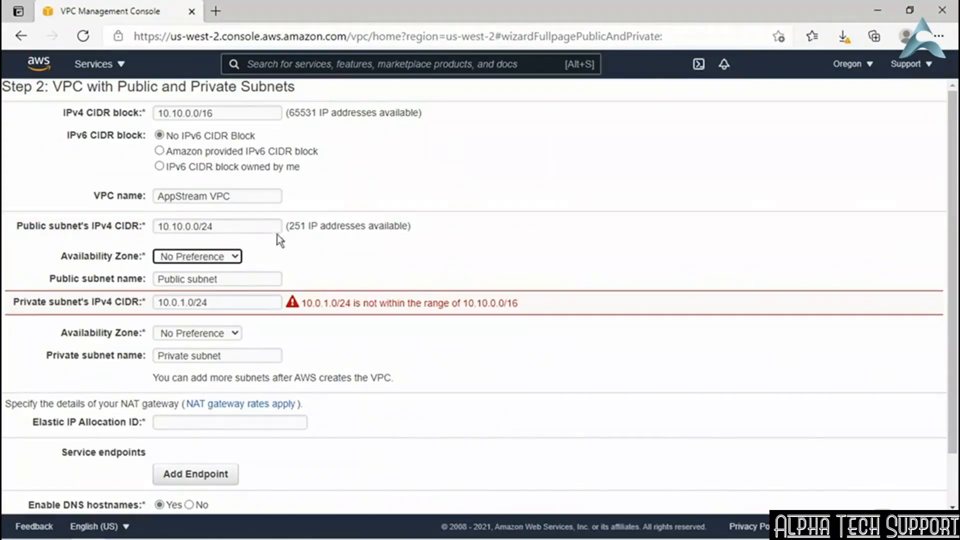
pyautogui.tripleClick(304, 224)
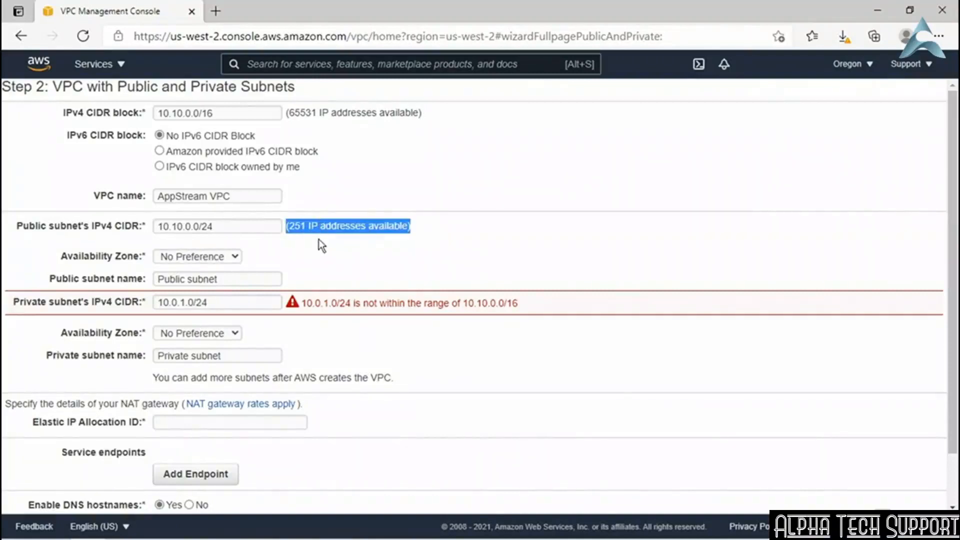
pyautogui.click(211, 256)
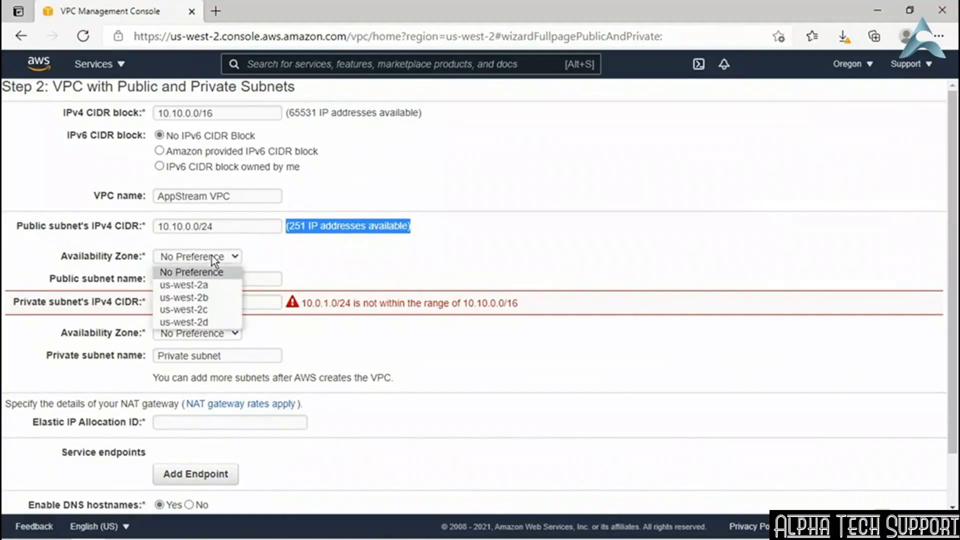
pyautogui.click(210, 288)
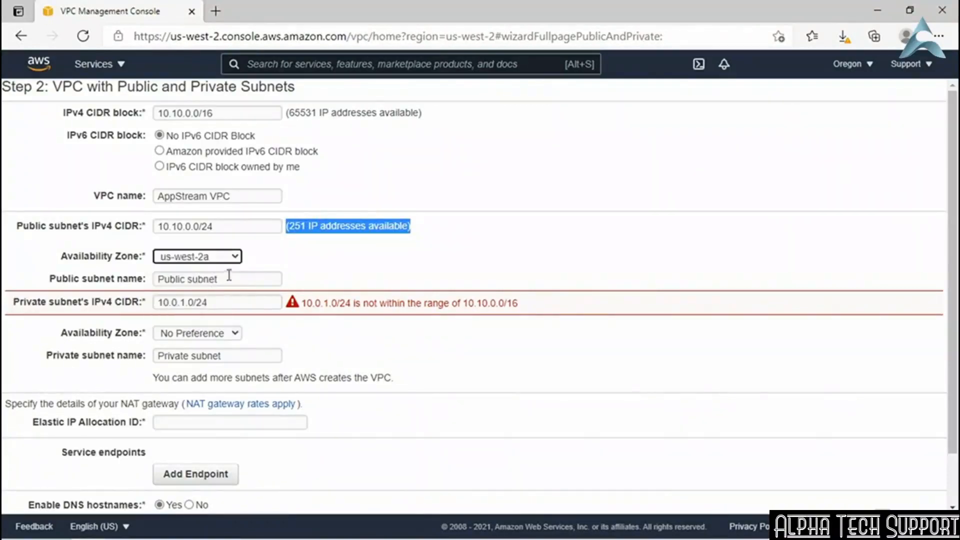
pyautogui.moveTo(223, 279); pyautogui.dragTo(152, 282)
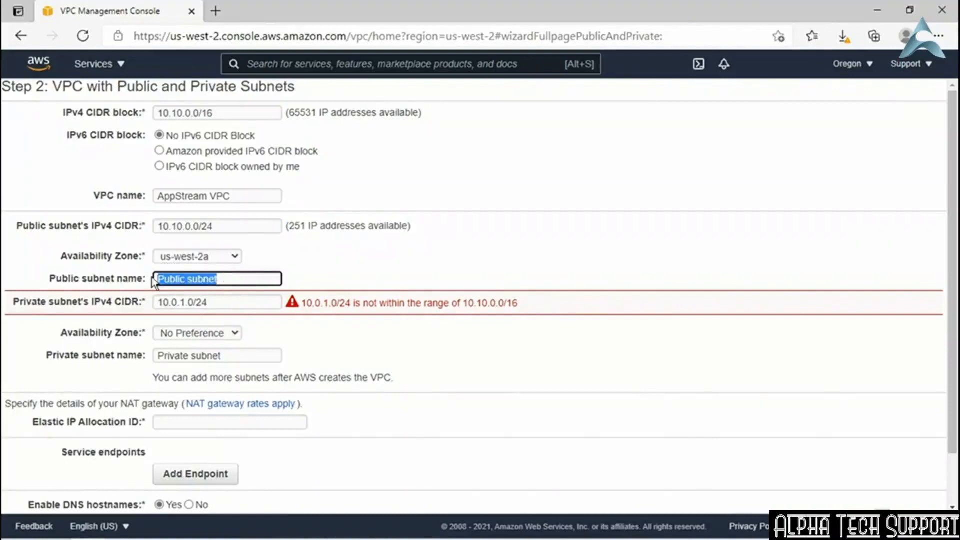
pyautogui.write('PUB AppStream')
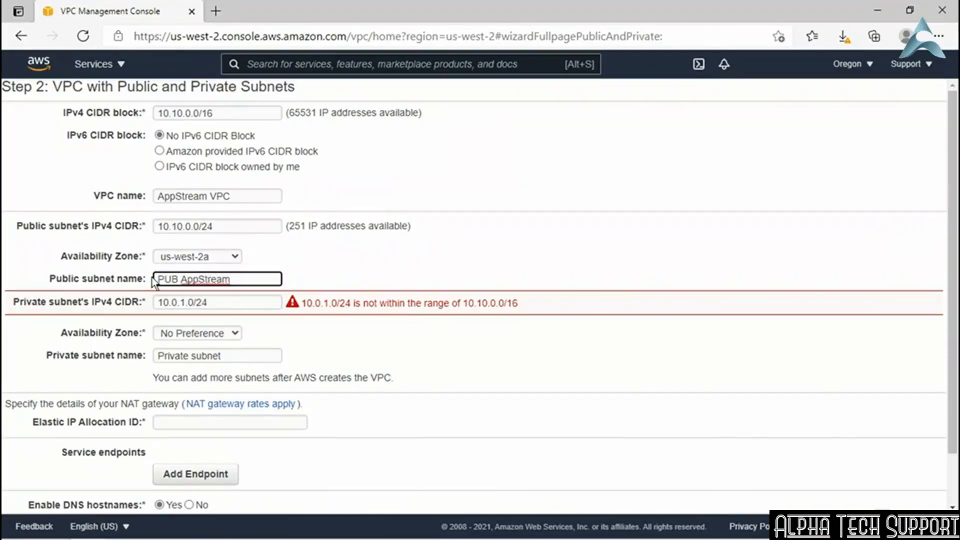
pyautogui.write(' Subnet')
# Step: Configure the private subnet with IPv4 CIDR 10.10.1.0/24, availability zone us-west-2b and the name "PRIV AppStream Subnet"
pyautogui.click(211, 303)
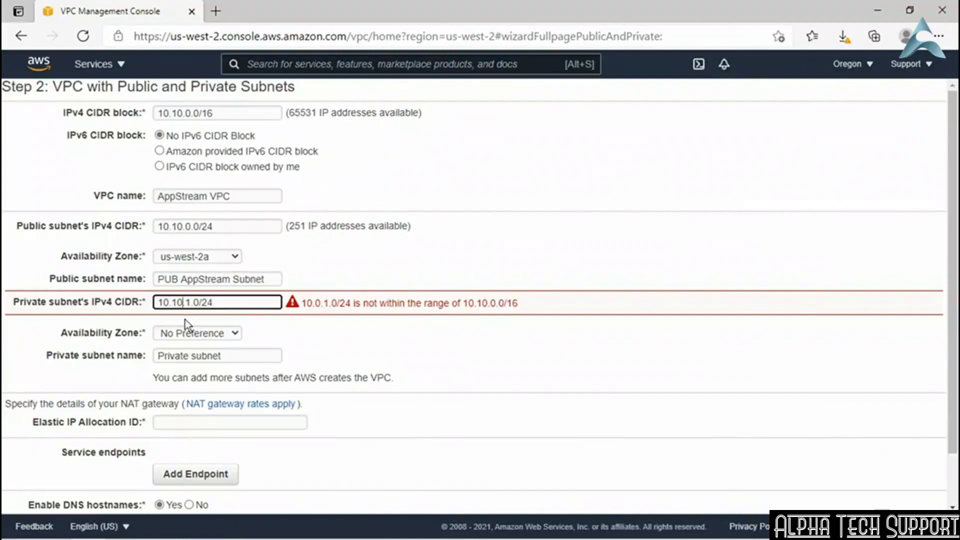
pyautogui.press('End')
pyautogui.press('Tab')
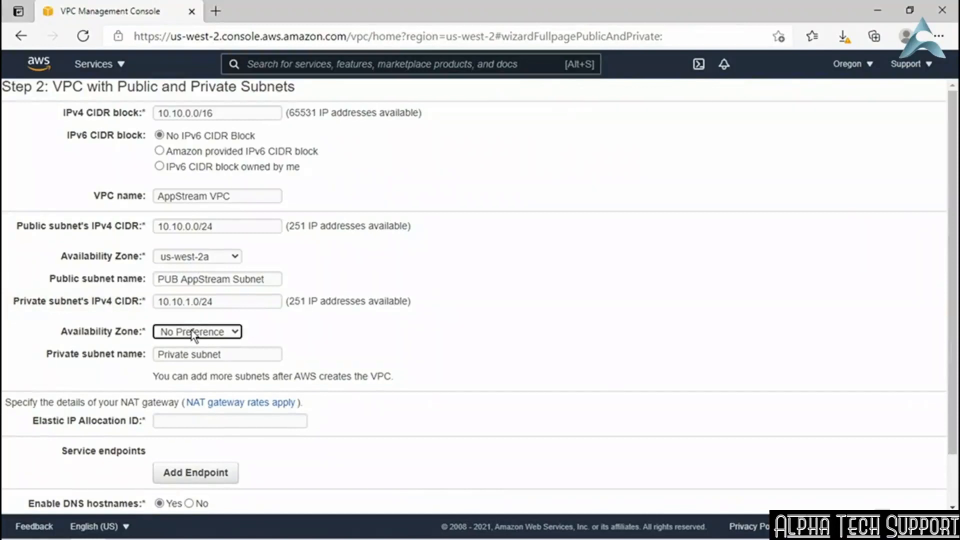
pyautogui.click(192, 332)
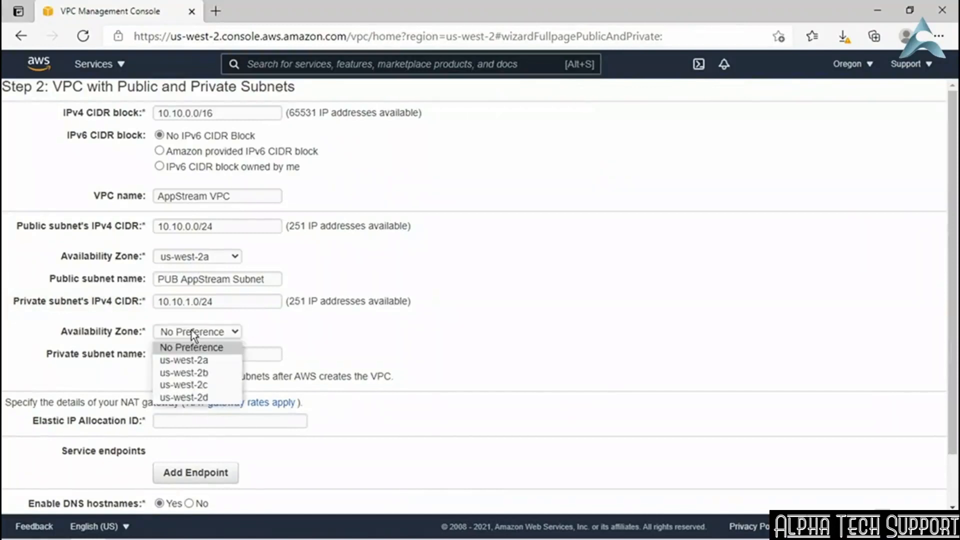
pyautogui.click(200, 373)
pyautogui.moveTo(233, 355); pyautogui.dragTo(140, 365)
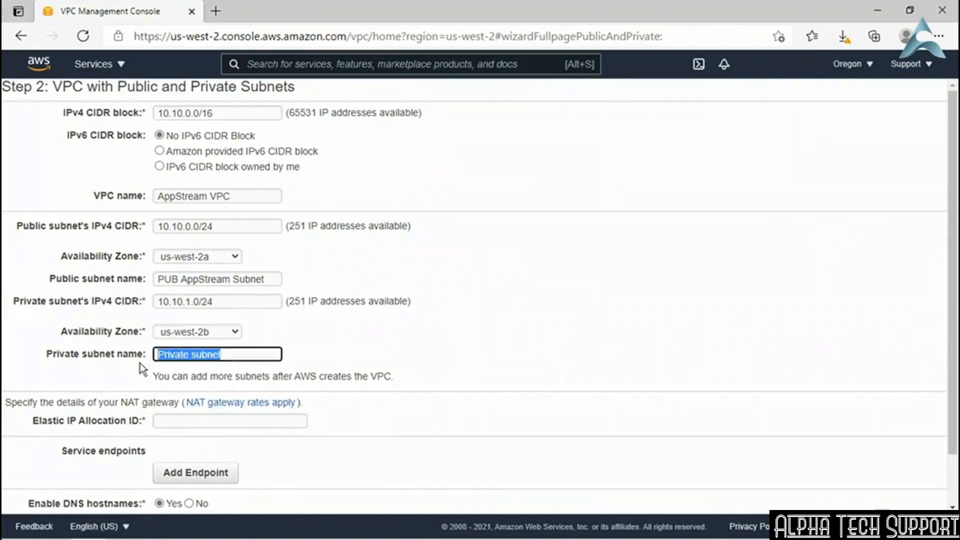
pyautogui.write('PRIV')
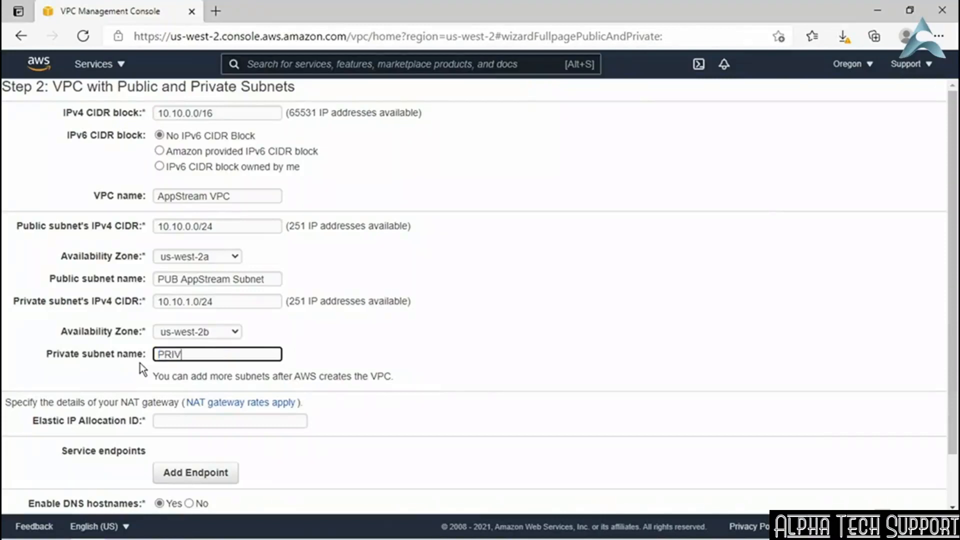
pyautogui.write(' AppStream Subnet')
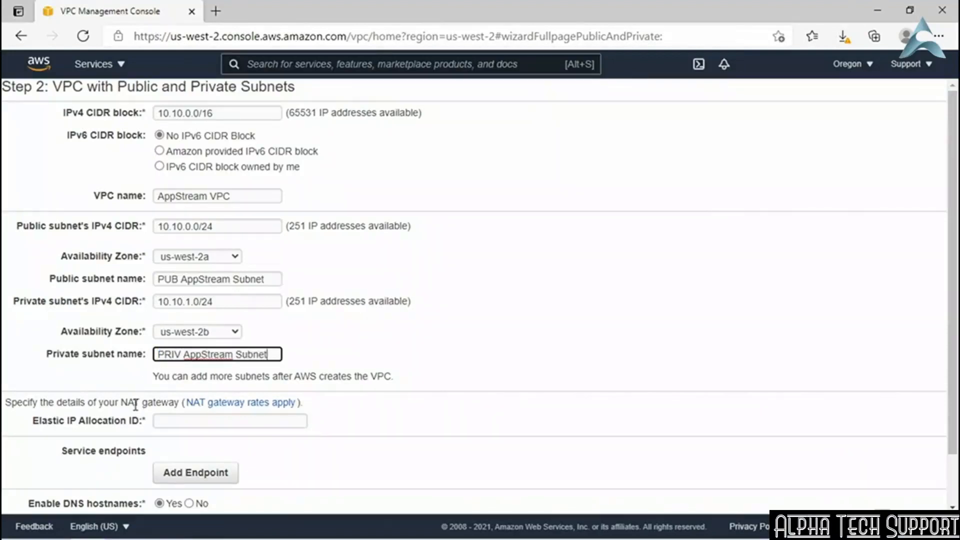
# Step: Assign the allocated Elastic IP to the NAT gateway and create the VPC
pyautogui.scroll(-2, 143, 400)
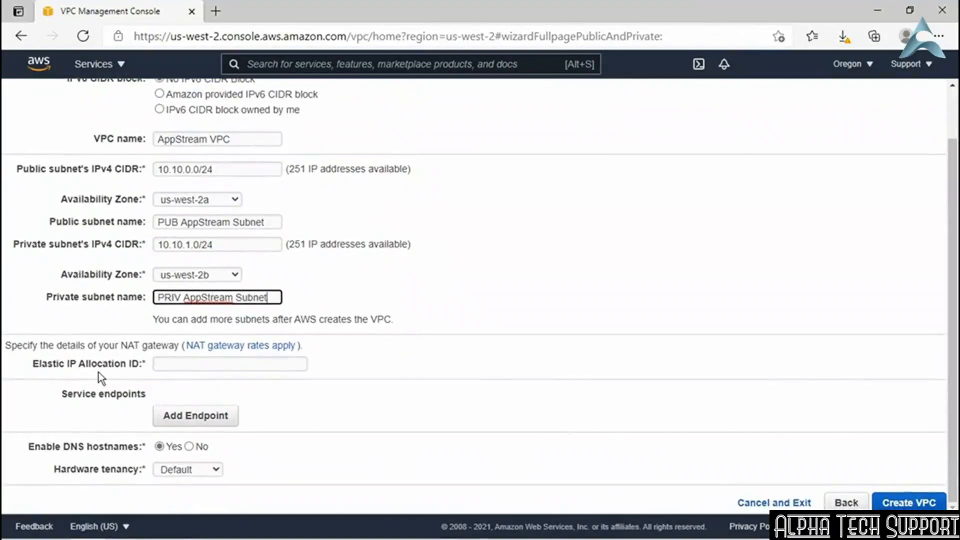
pyautogui.click(184, 364)
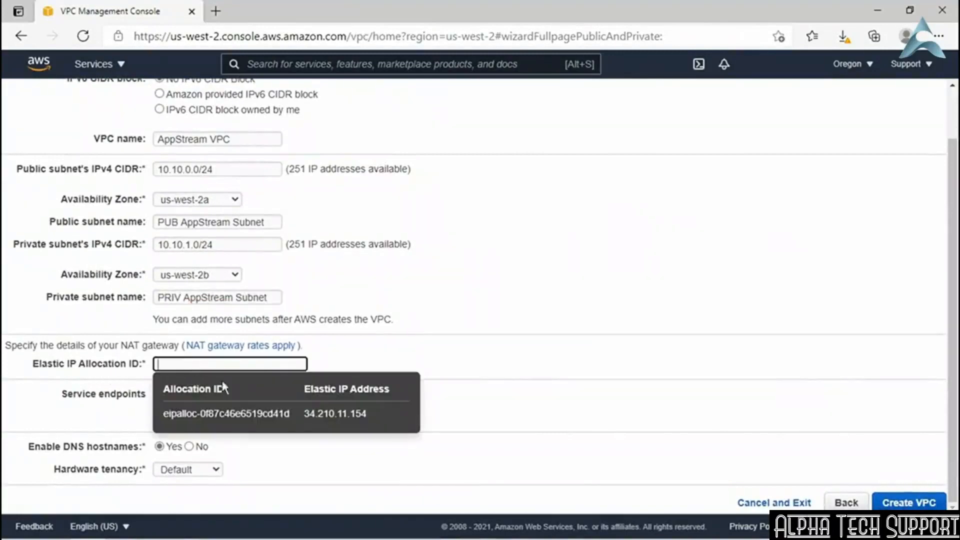
pyautogui.click(286, 415)
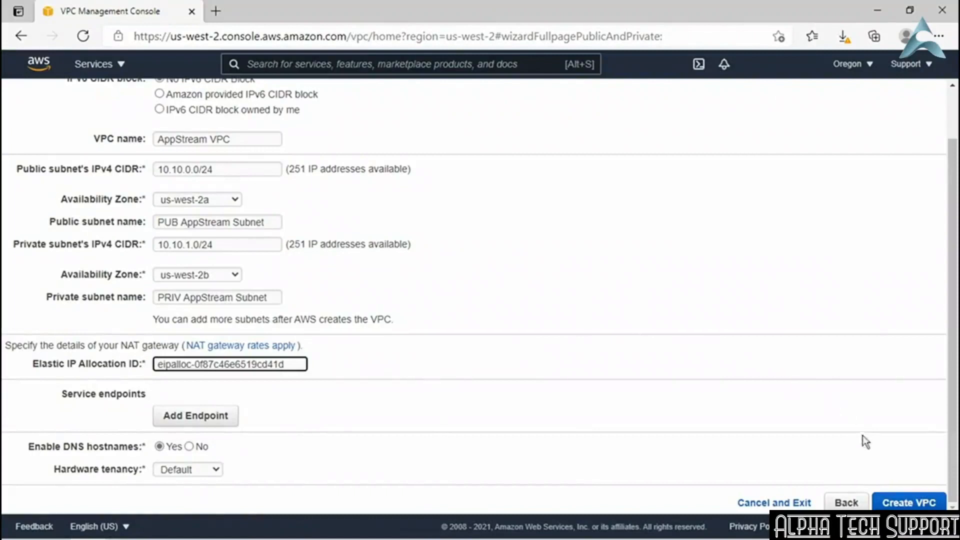
pyautogui.click(898, 505)
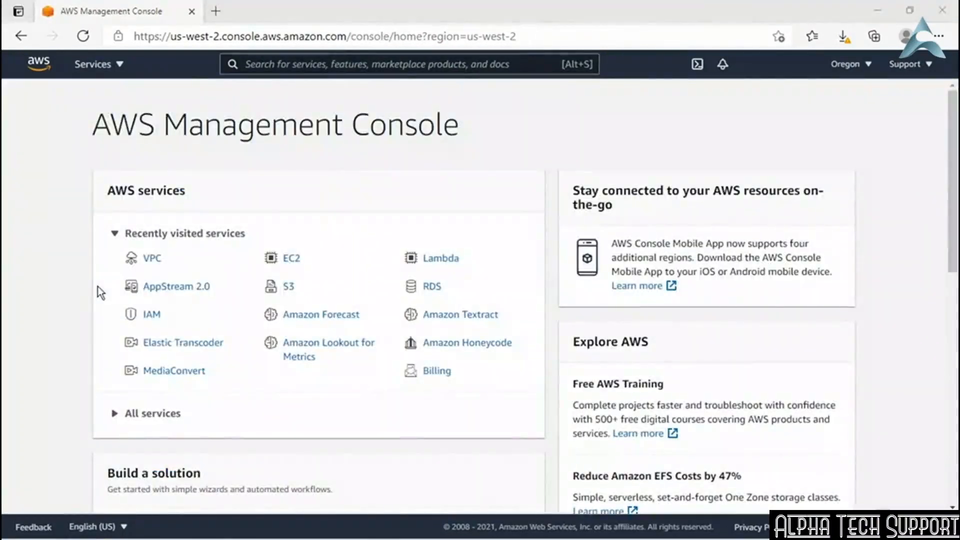
# Step: Search the AWS services for "vpc" and open the VPC service
pyautogui.click(279, 65)
pyautogui.write('v')
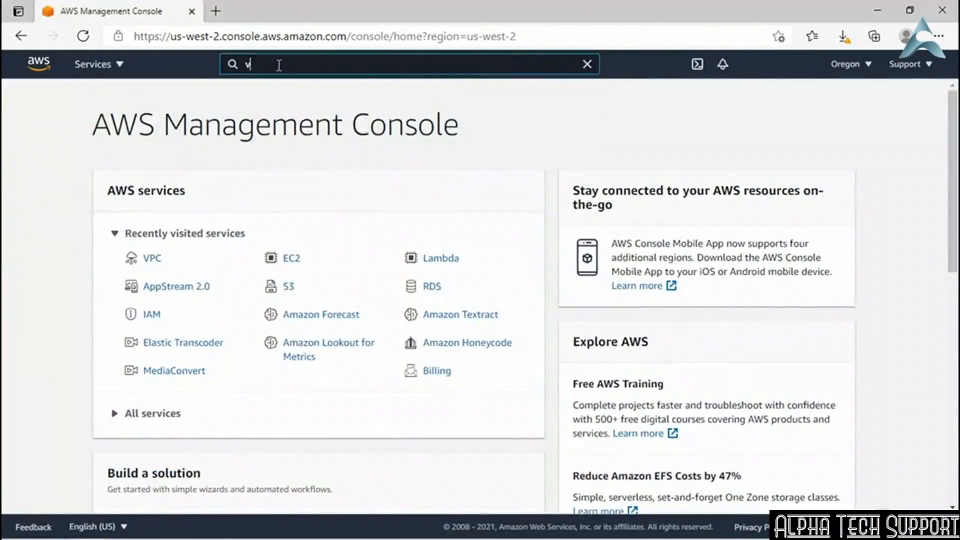
pyautogui.write('pc')
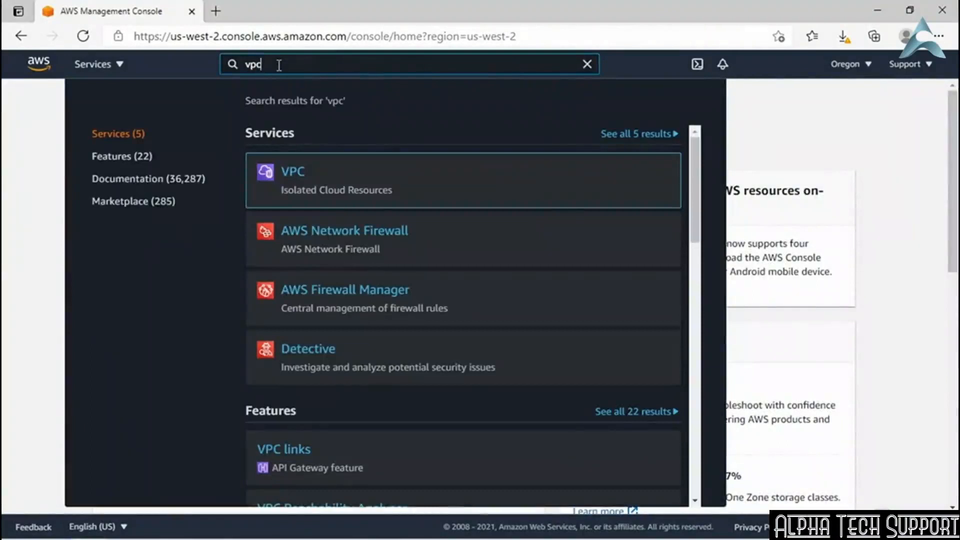
pyautogui.click(294, 175)
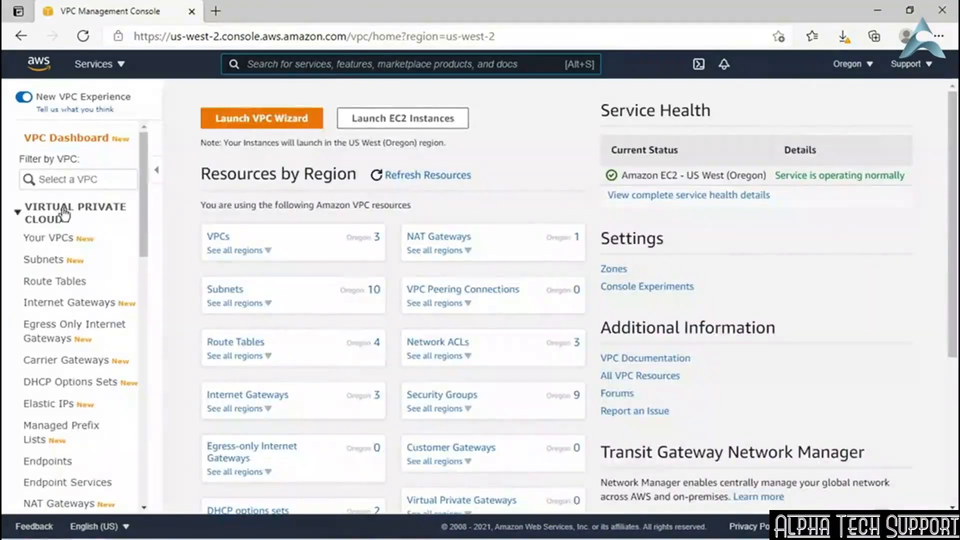
# Step: Review the AppStream VPC in the list of VPCs and the internet gateway attached to it
pyautogui.click(37, 239)
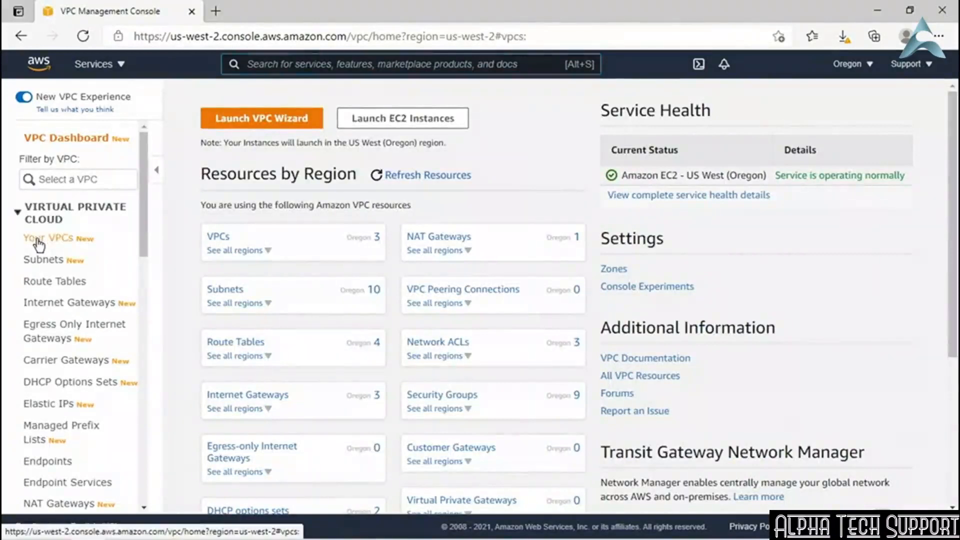
pyautogui.click(211, 214)
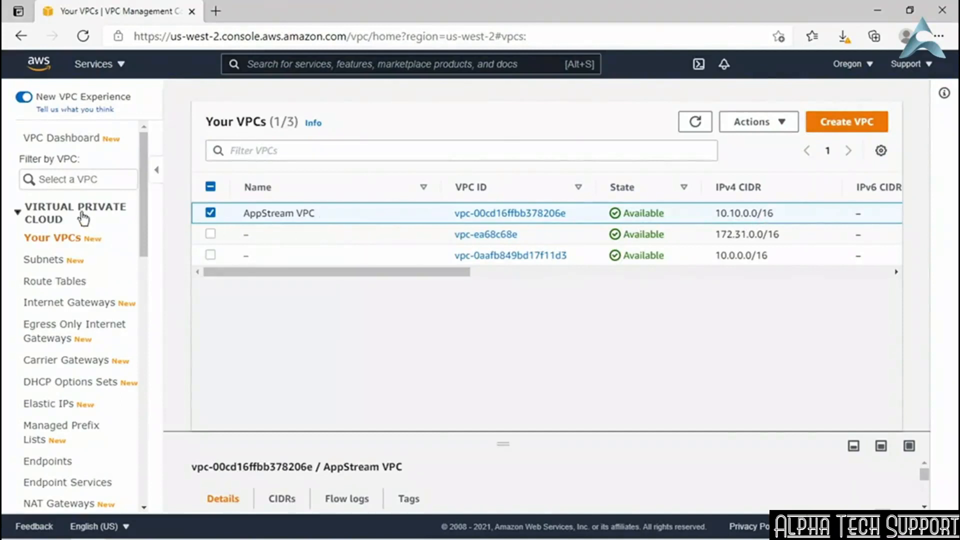
pyautogui.click(50, 306)
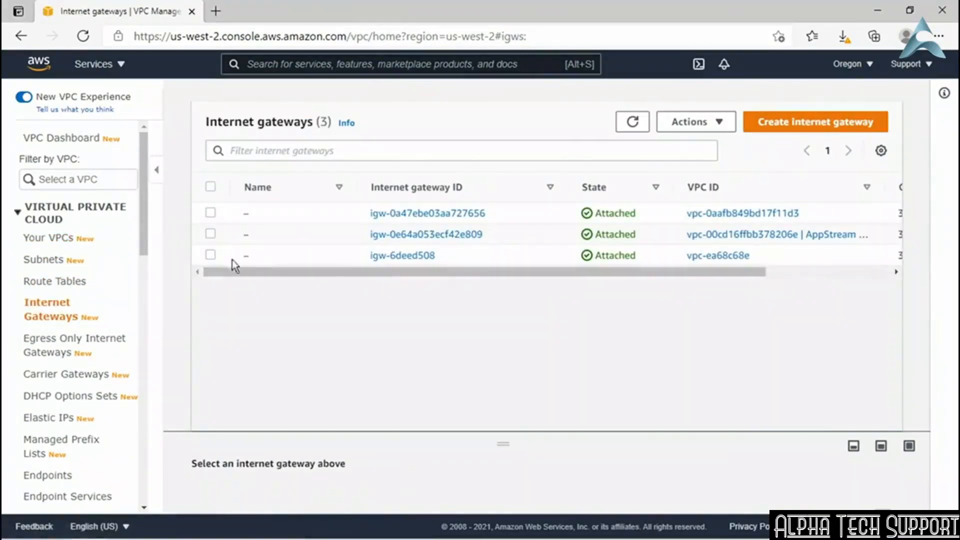
pyautogui.click(211, 234)
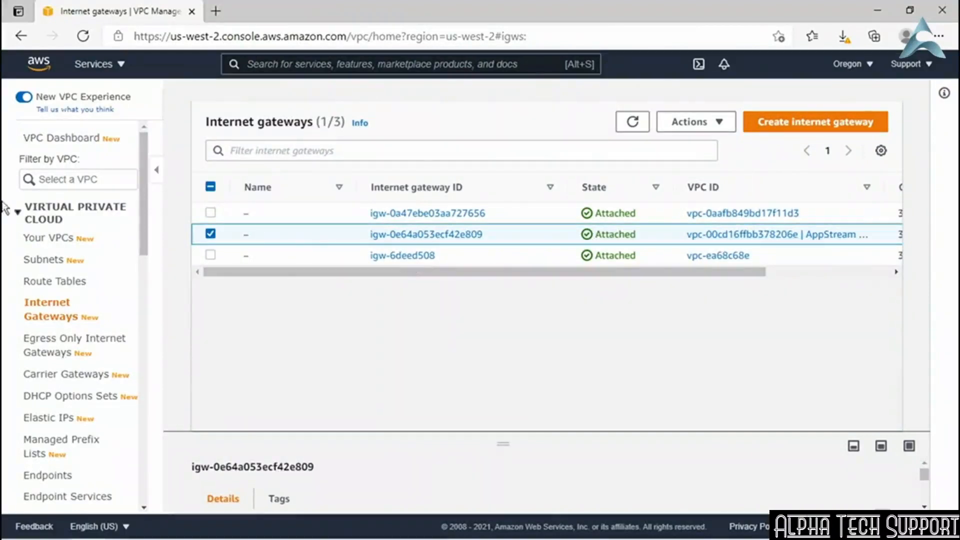
# Step: Review the NAT gateway's network details and name it "AppStream NAT"
pyautogui.scroll(-2, 76, 229)
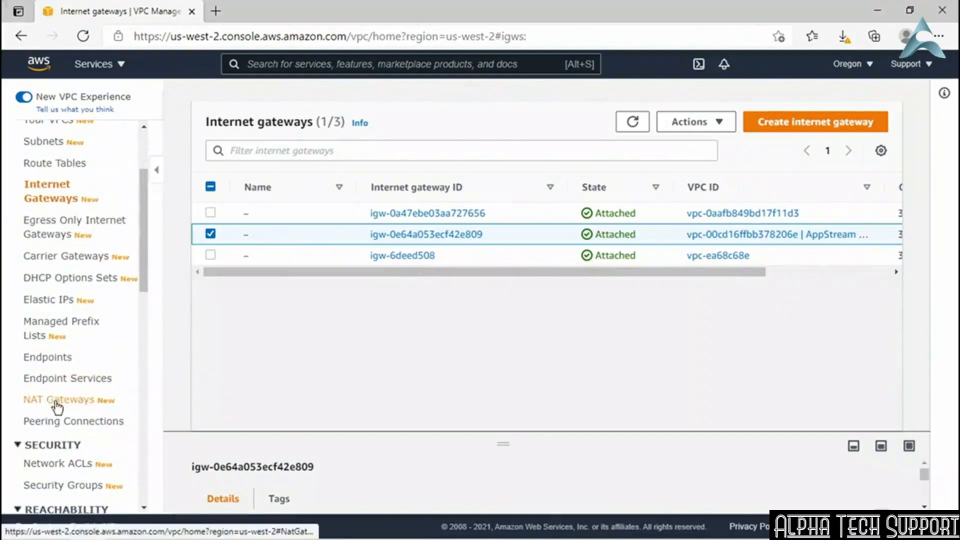
pyautogui.click(57, 403)
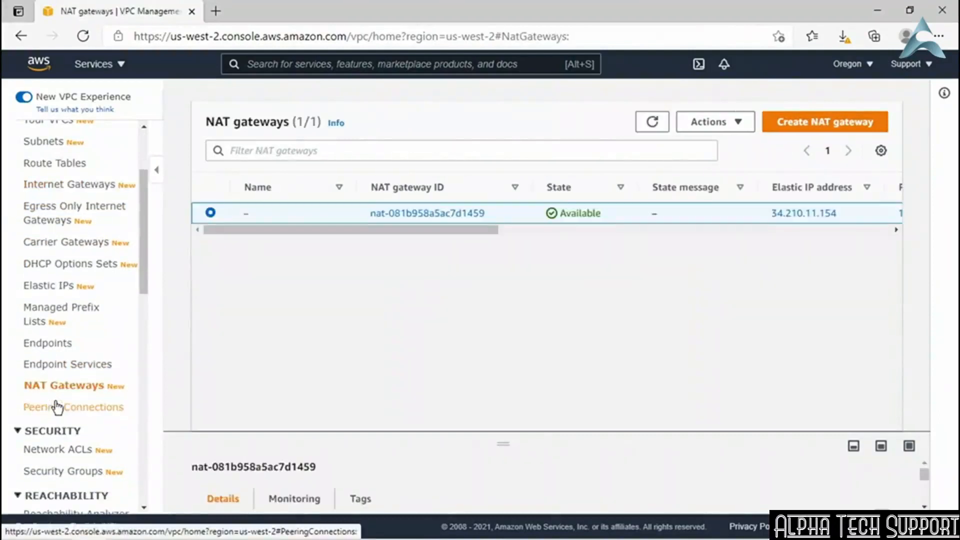
pyautogui.moveTo(479, 230); pyautogui.dragTo(729, 279)
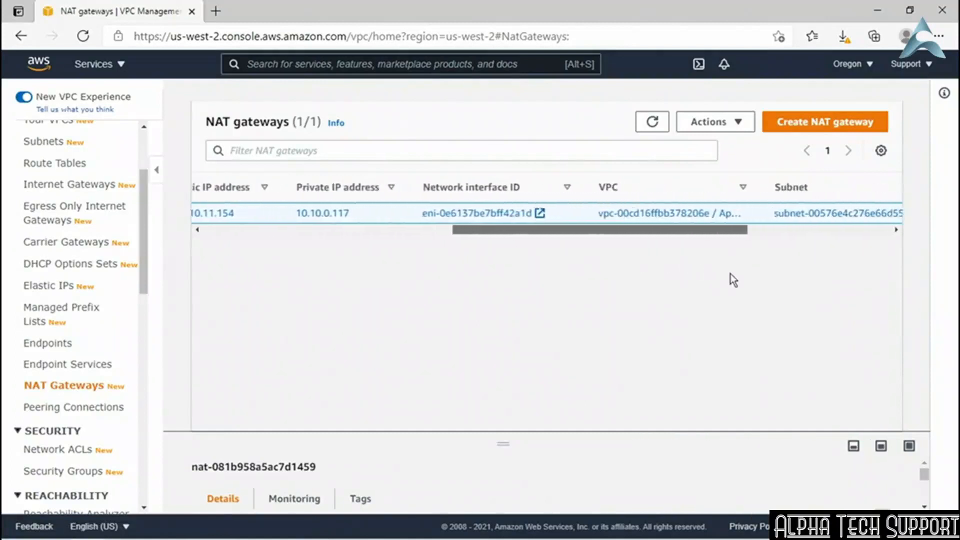
pyautogui.moveTo(654, 229); pyautogui.dragTo(361, 223)
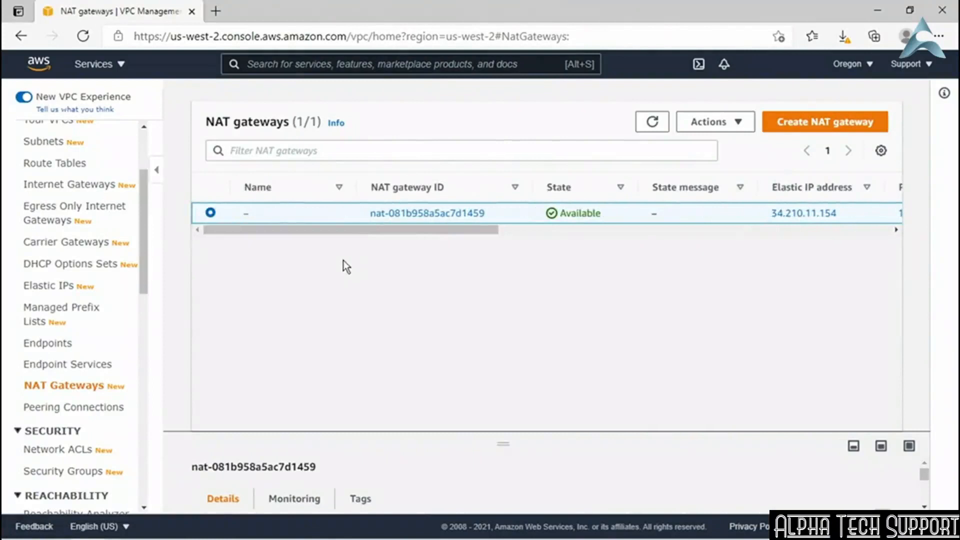
pyautogui.click(258, 214)
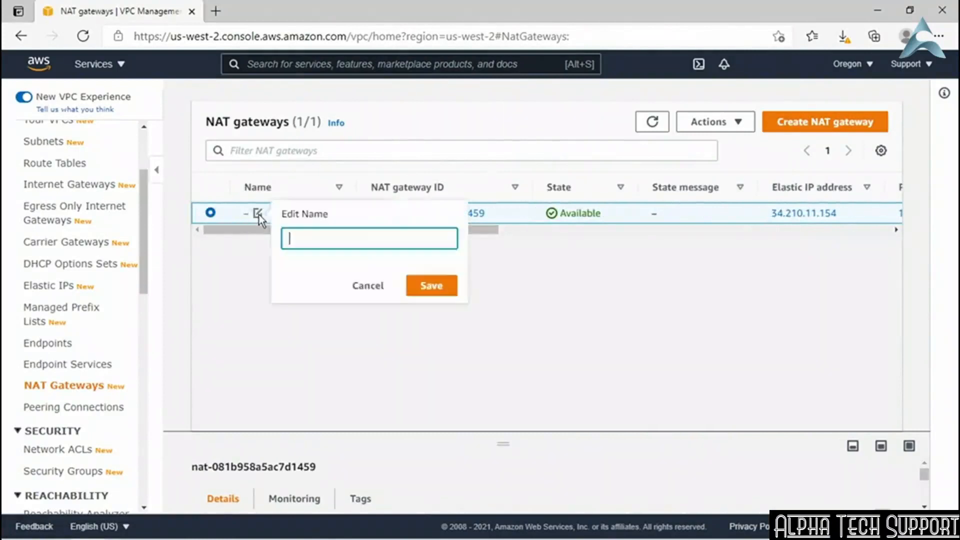
pyautogui.write('AppStream NAT')
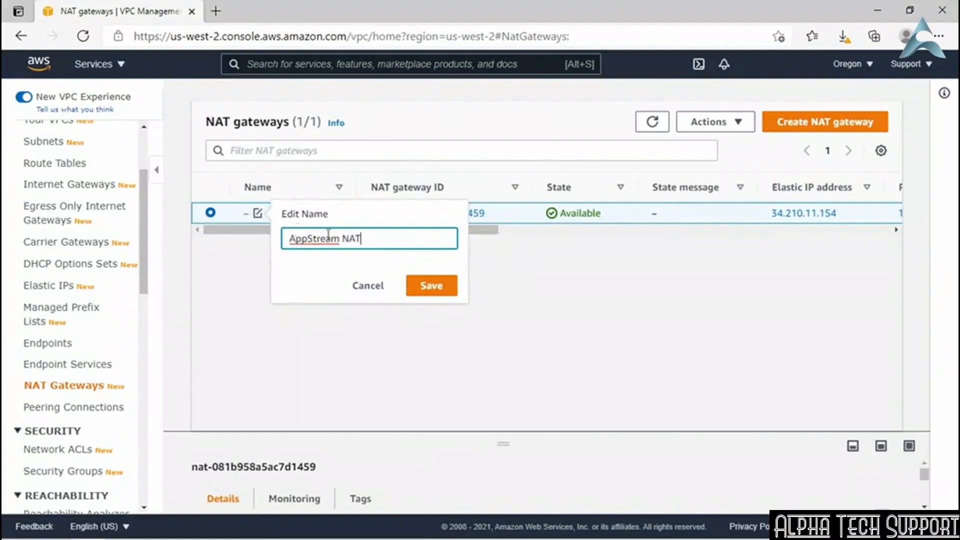
pyautogui.click(425, 285)
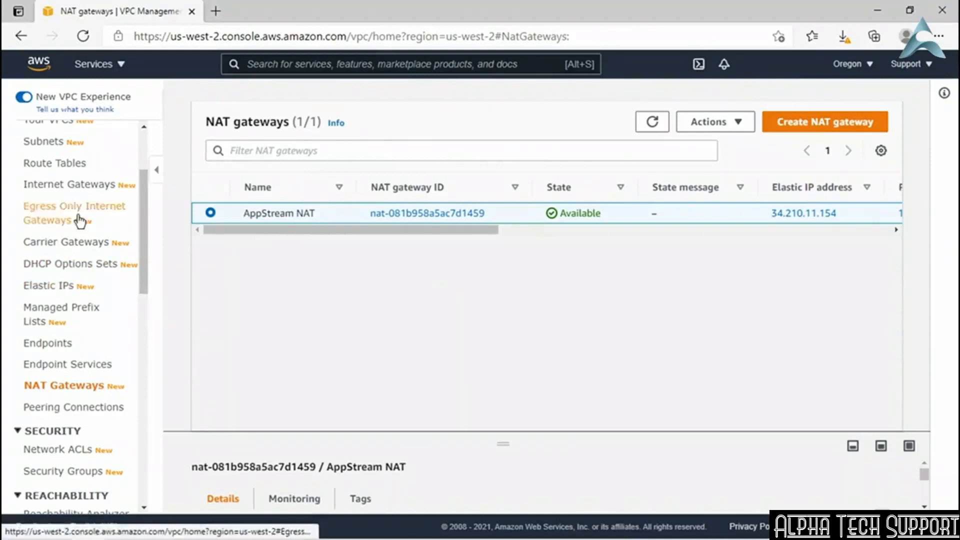
# Step: Filter the subnets by "appstream" and check the public and private AppStream subnets
pyautogui.click(44, 149)
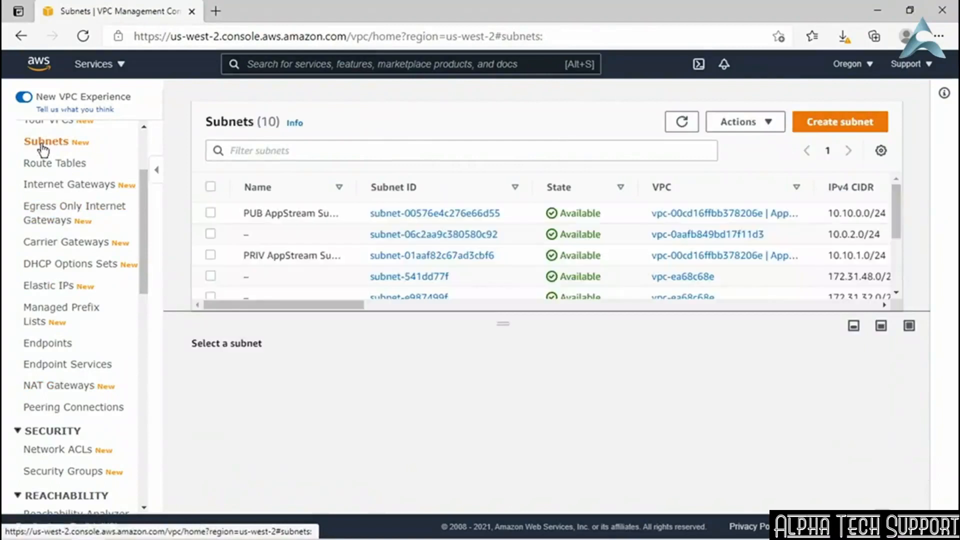
pyautogui.click(271, 150)
pyautogui.write('appstream')
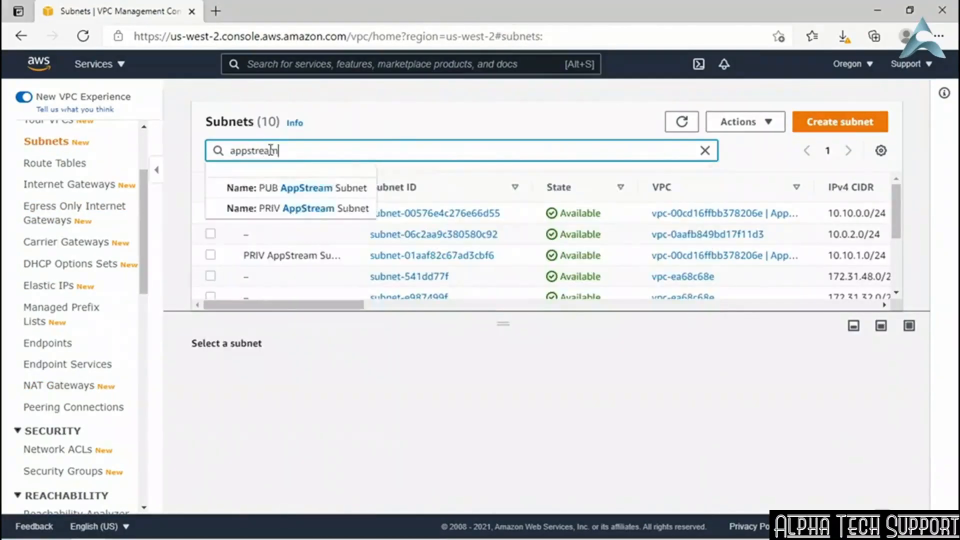
pyautogui.press('Return')
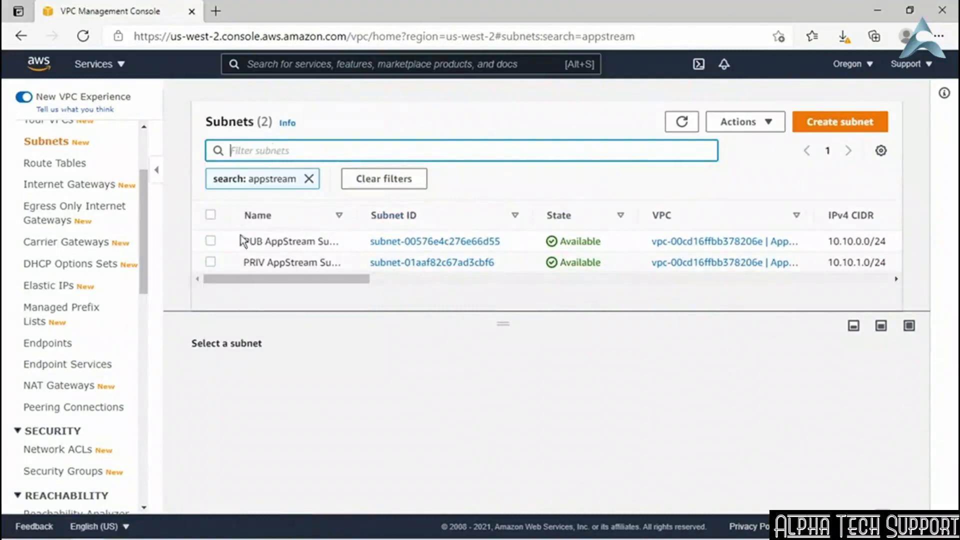
pyautogui.click(211, 242)
pyautogui.click(213, 263)
pyautogui.click(212, 242)
pyautogui.click(211, 262)
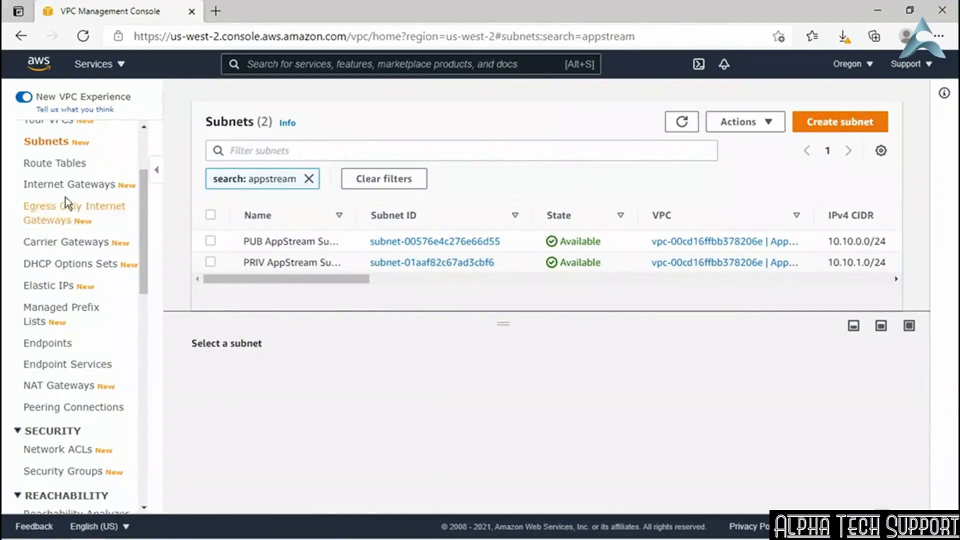
# Step: Examine the subnet associations and routes of the AppStream VPC's main route table
pyautogui.click(48, 168)
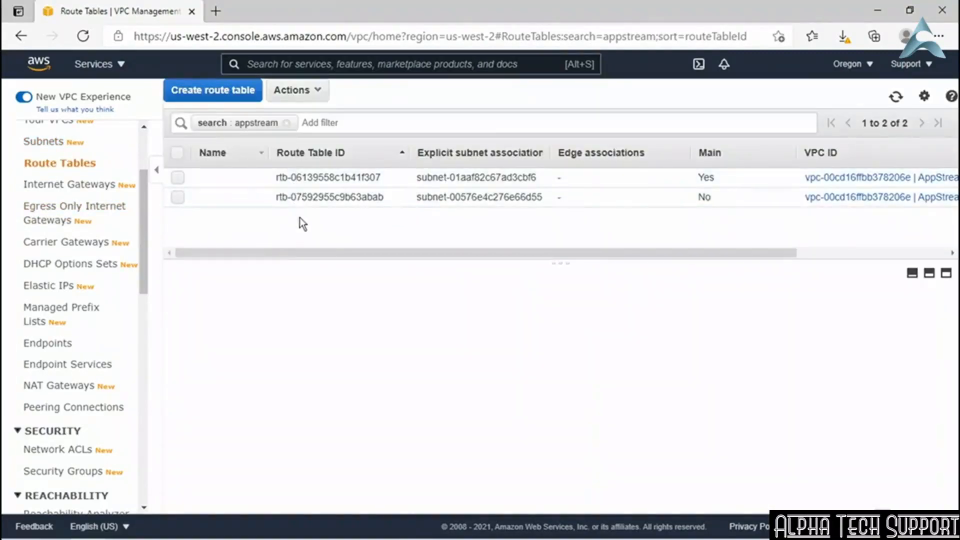
pyautogui.click(285, 179)
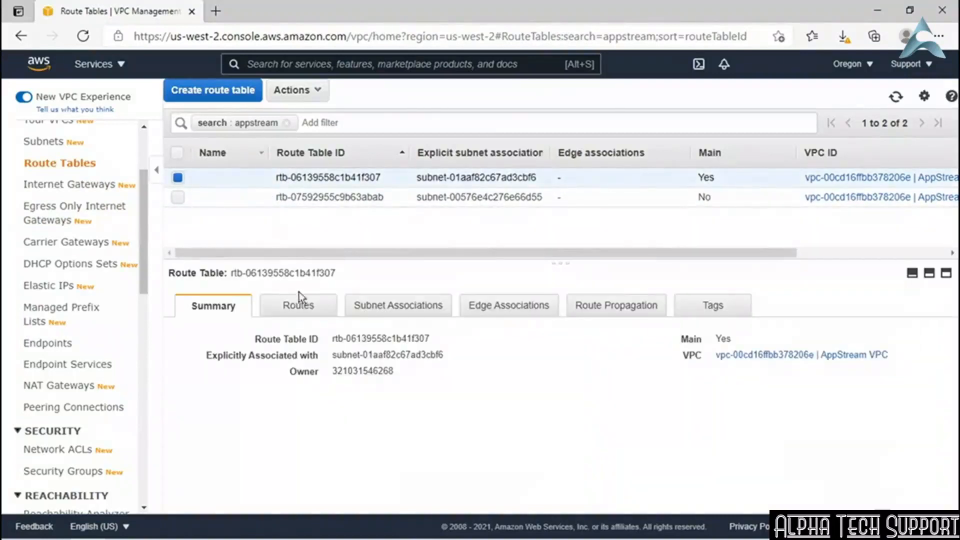
pyautogui.click(382, 315)
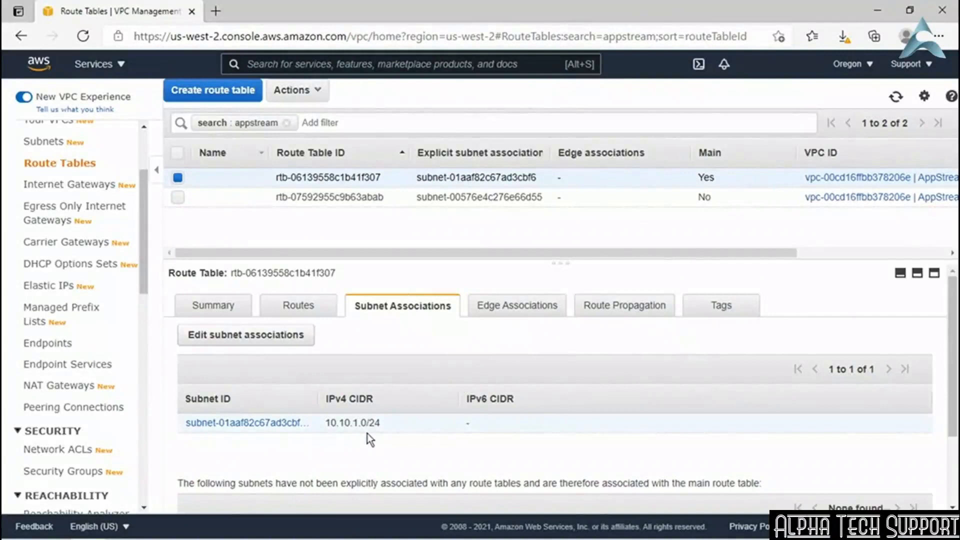
pyautogui.click(319, 311)
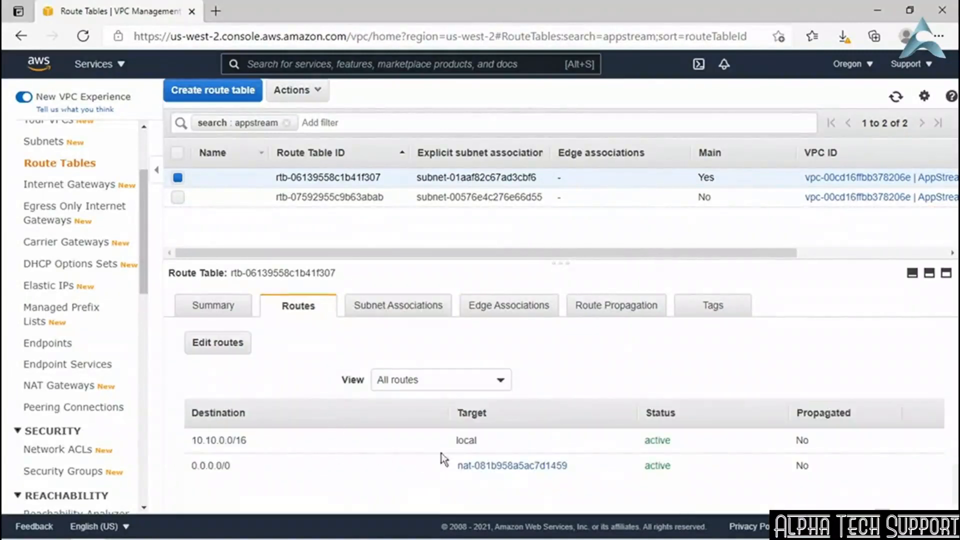
pyautogui.doubleClick(466, 440)
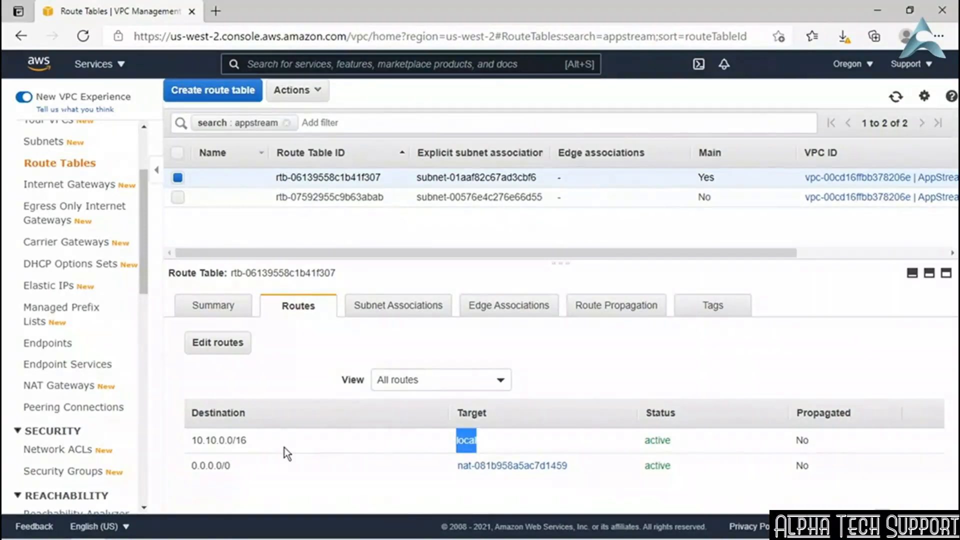
pyautogui.click(335, 443)
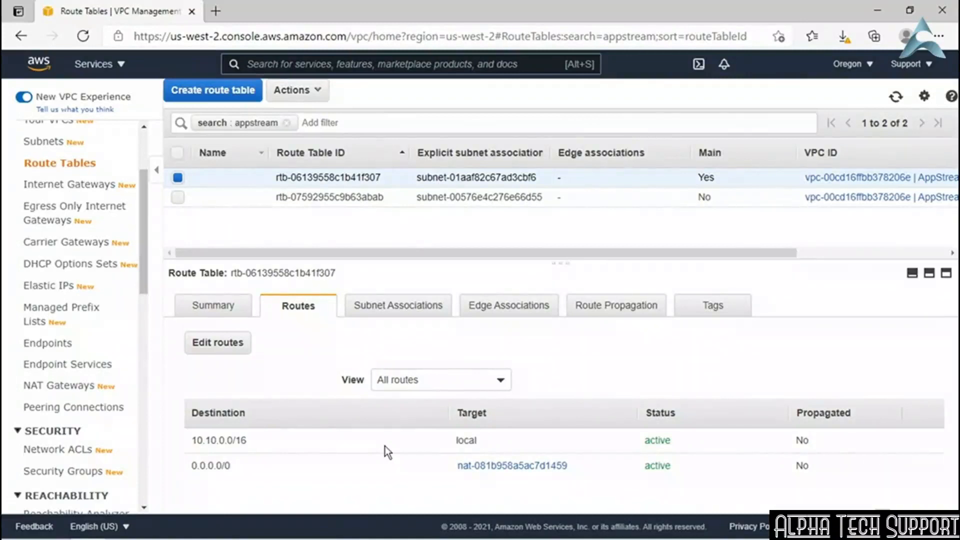
pyautogui.doubleClick(215, 465)
pyautogui.click(371, 471)
# Step: Examine the local and 0.0.0.0/0 routes of the AppStream VPC's non-main route table
pyautogui.click(327, 195)
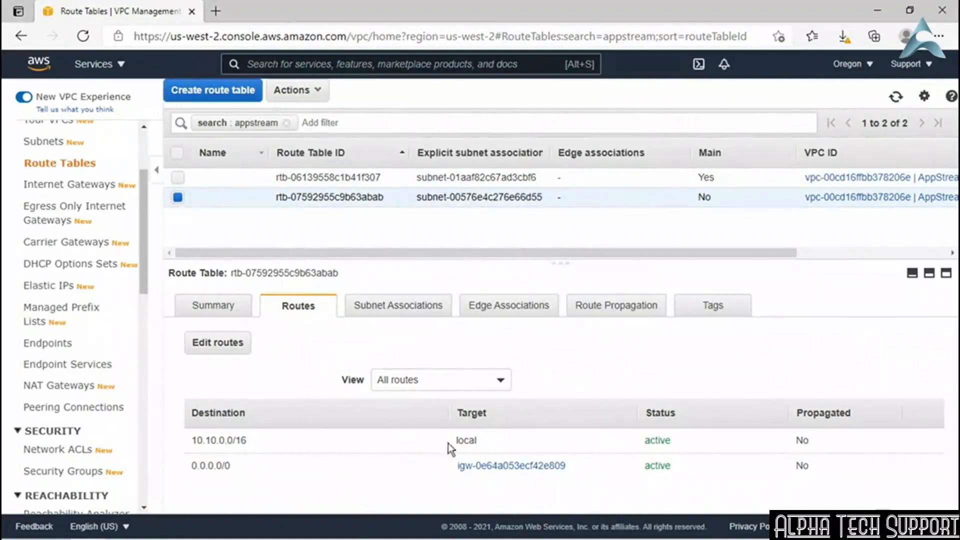
pyautogui.doubleClick(467, 441)
pyautogui.click(326, 446)
pyautogui.doubleClick(213, 467)
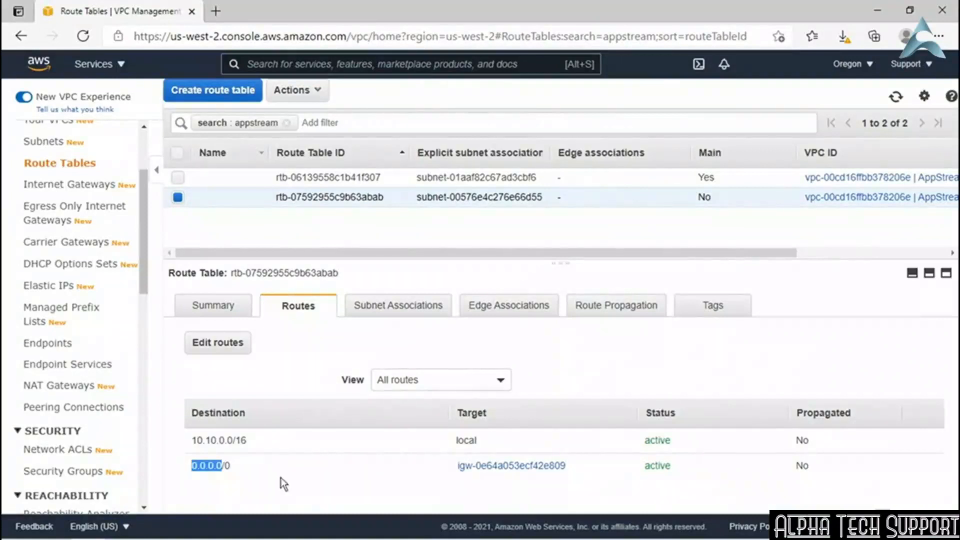
pyautogui.click(325, 475)
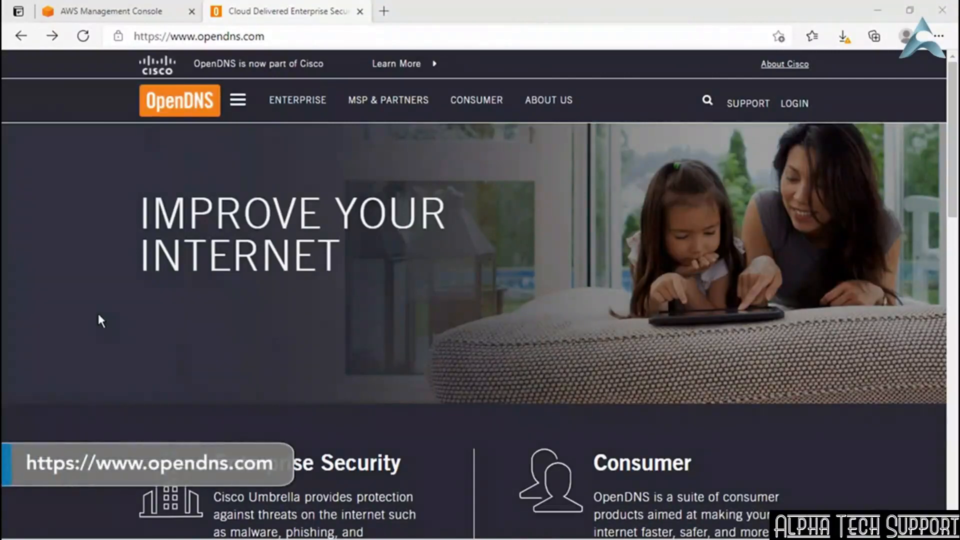
# Step: Look up the nameserver addresses in the OpenDNS Family Shield setup guide among the consumer products
pyautogui.scroll(-15, 98, 316)
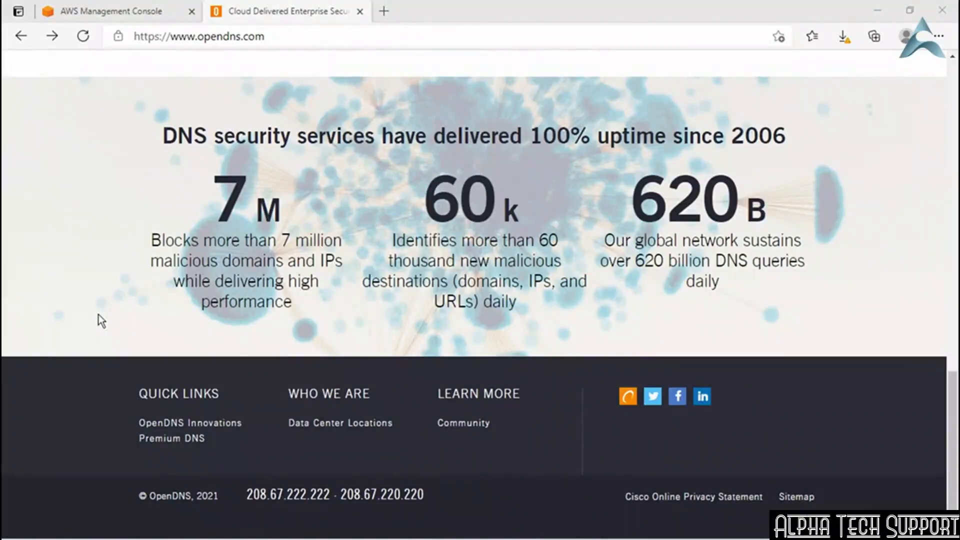
pyautogui.scroll(13, 98, 318)
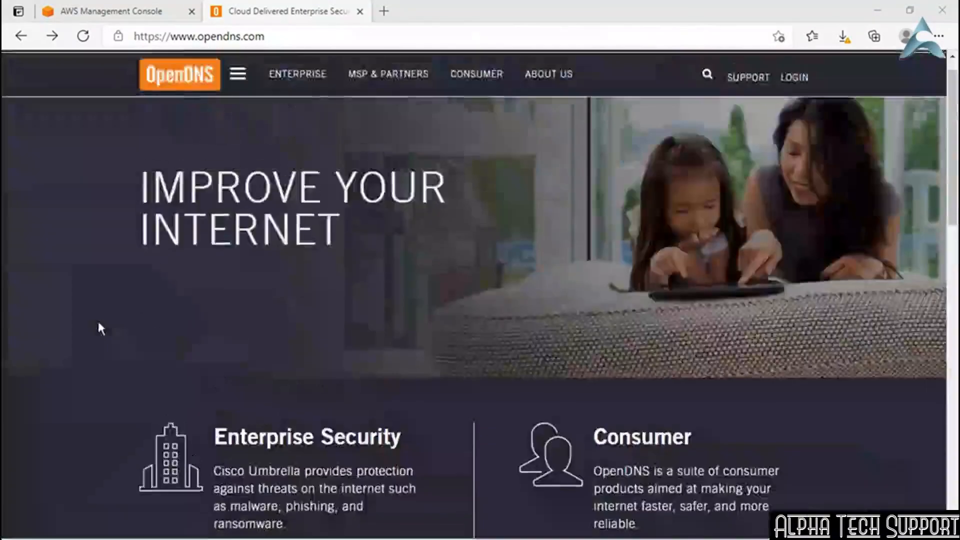
pyautogui.click(476, 100)
pyautogui.scroll(-5, 278, 245)
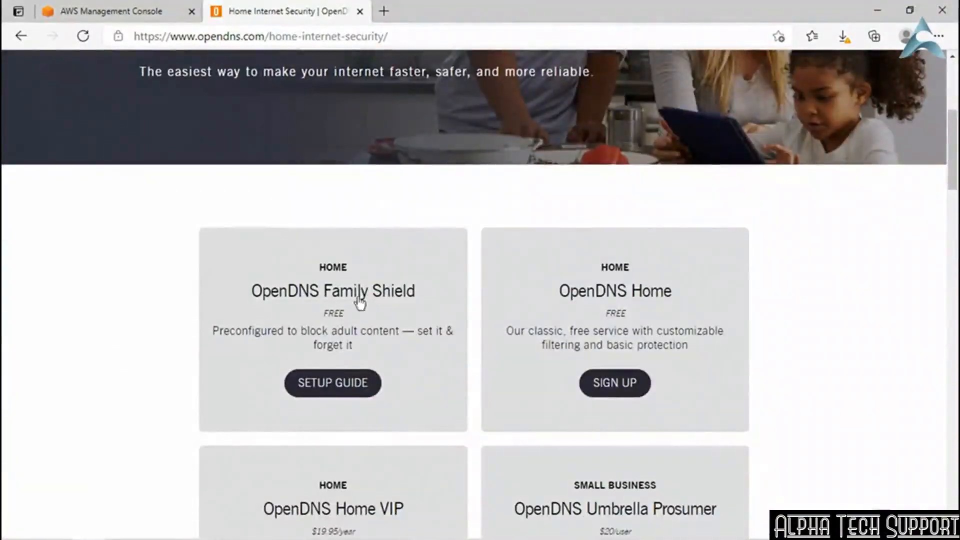
pyautogui.click(315, 385)
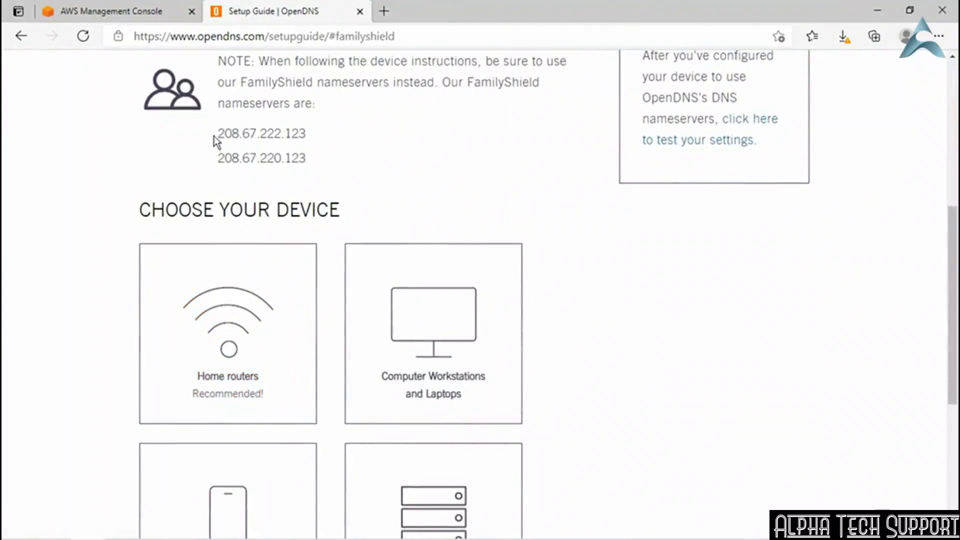
pyautogui.moveTo(218, 133); pyautogui.dragTo(311, 155)
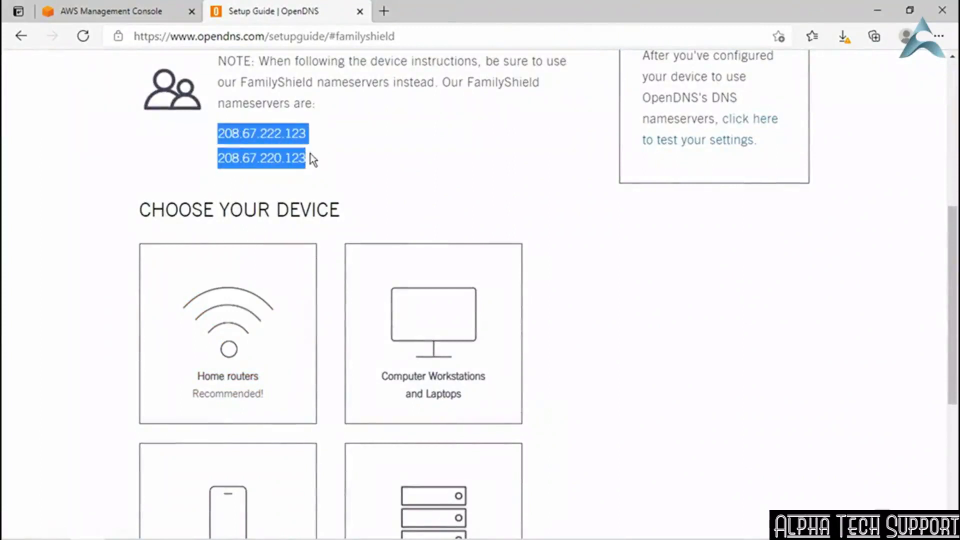
pyautogui.click(326, 168)
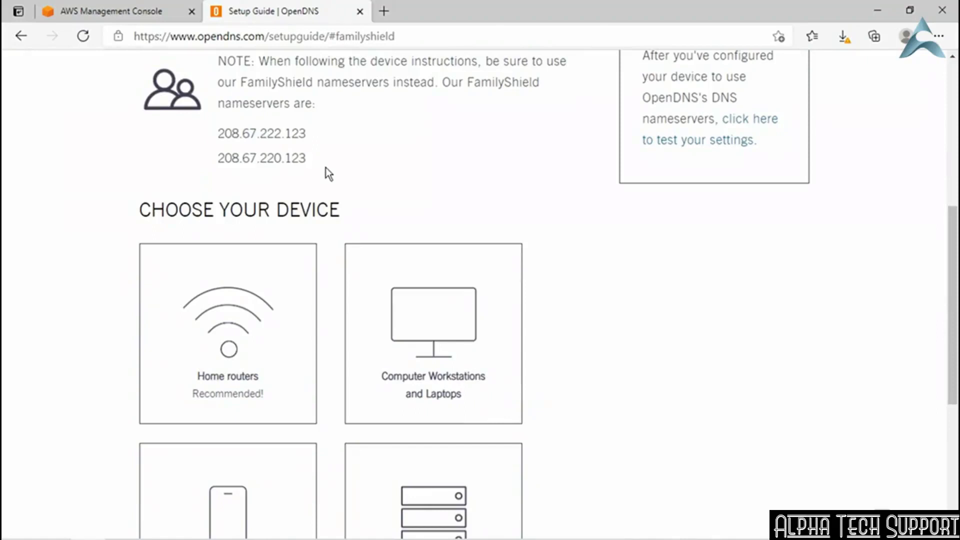
# Step: Return to the AWS Management Console and open the DHCP options sets of the VPC service
pyautogui.click(112, 16)
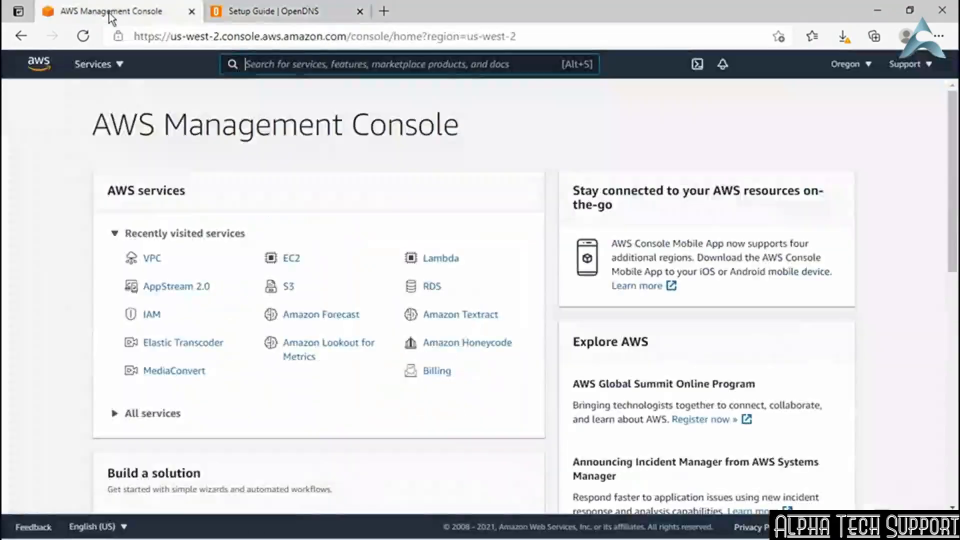
pyautogui.click(275, 64)
pyautogui.write('vpc')
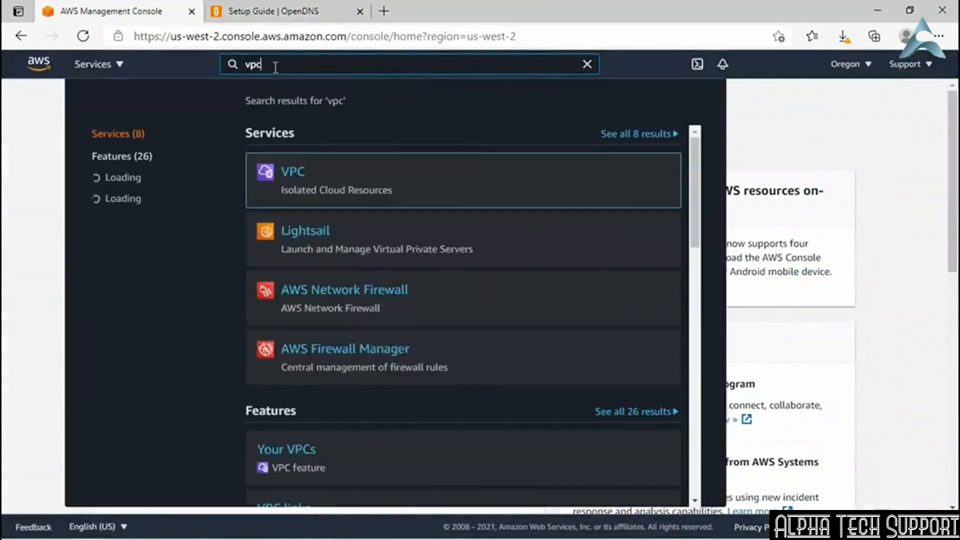
pyautogui.click(293, 179)
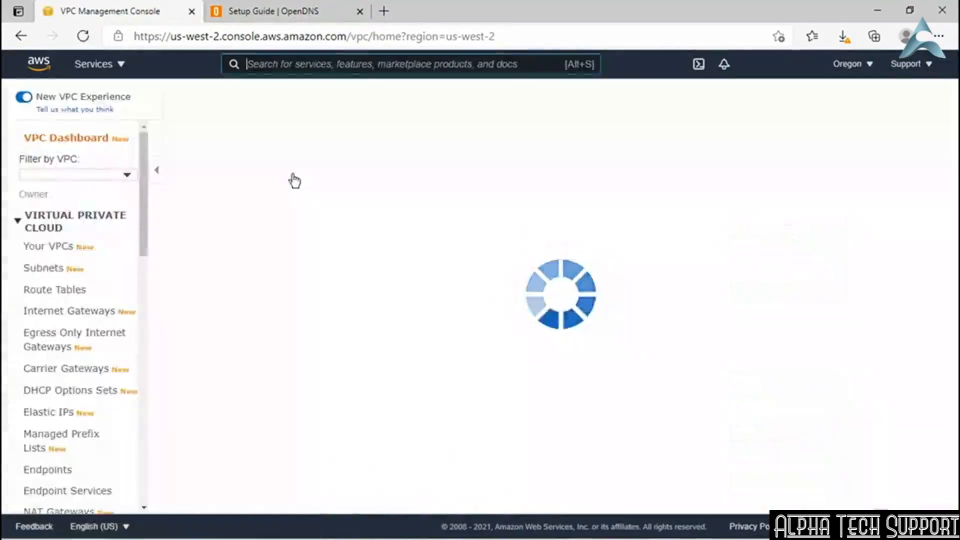
pyautogui.scroll(-1, 75, 237)
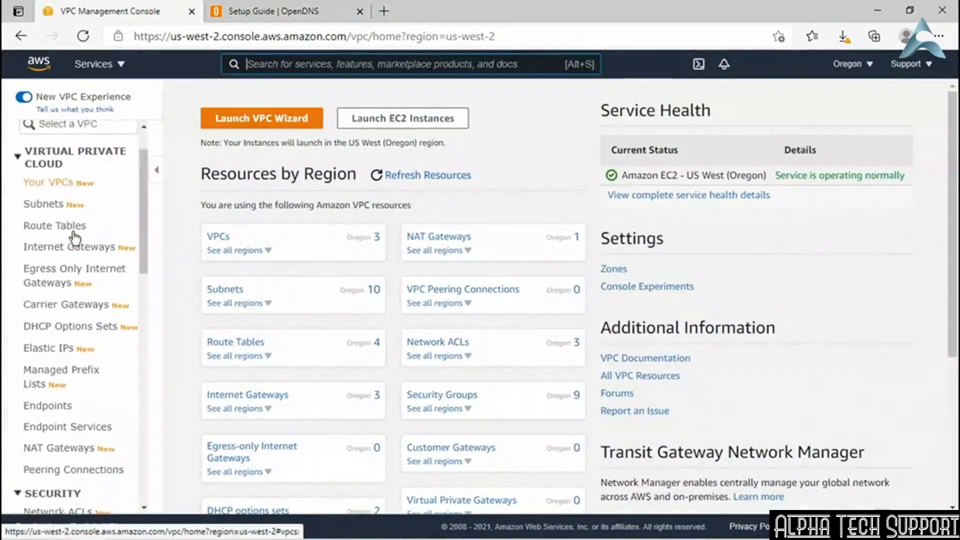
pyautogui.click(65, 326)
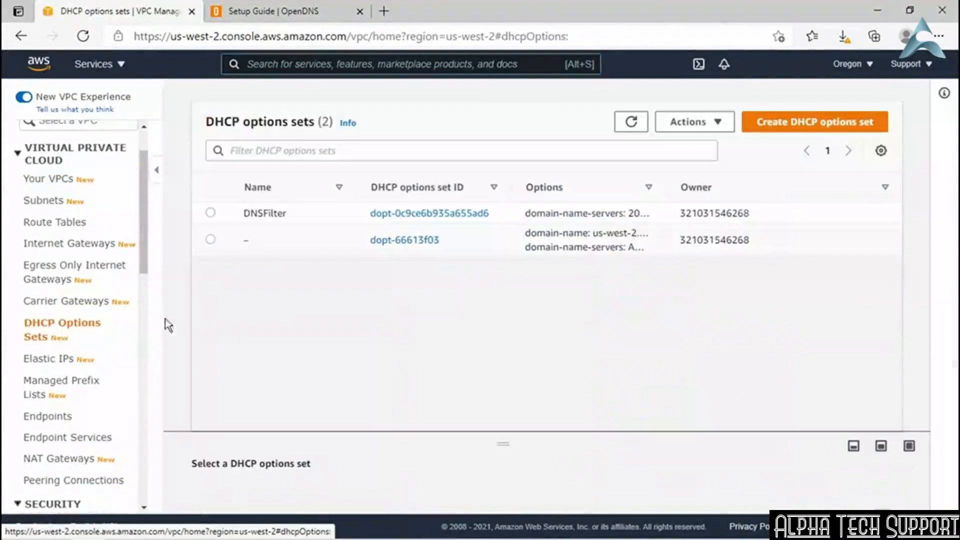
# Step: Start a new DHCP options set and enter the first FamilyShield nameserver, 208.67.222.123, as a domain name server
pyautogui.click(813, 125)
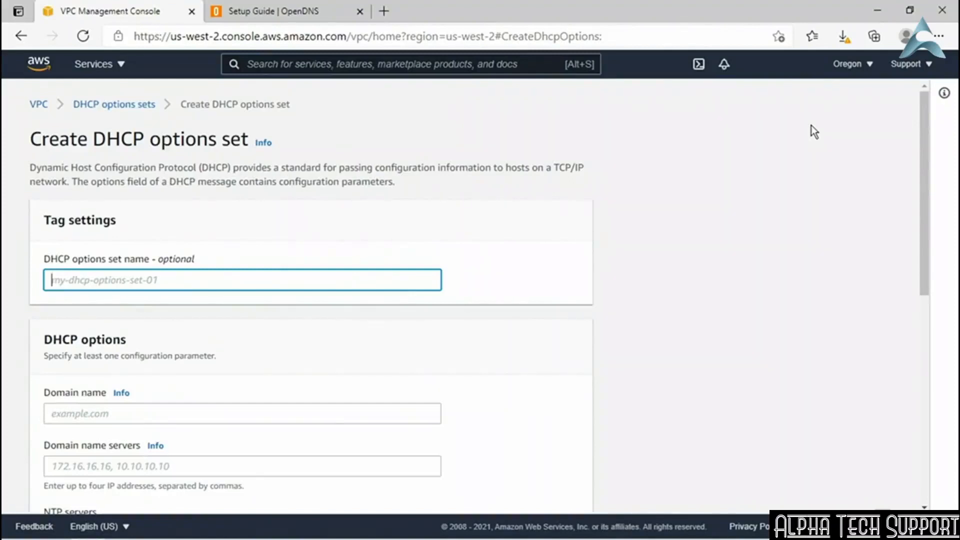
pyautogui.scroll(-5, 200, 399)
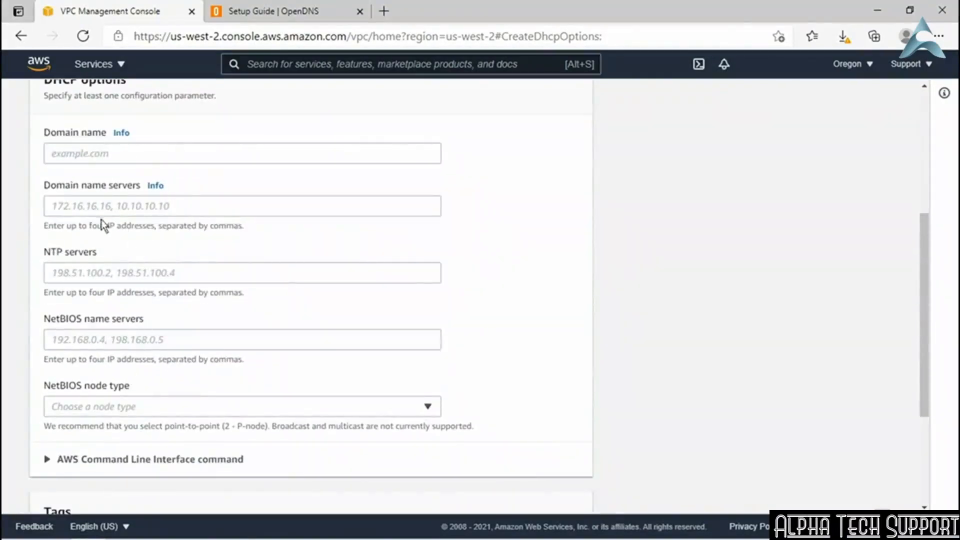
pyautogui.click(95, 207)
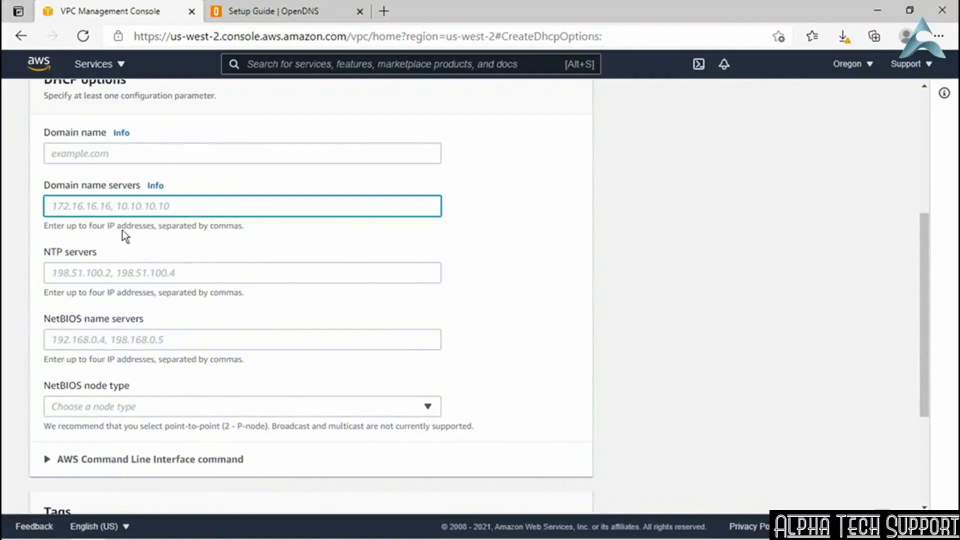
pyautogui.click(281, 12)
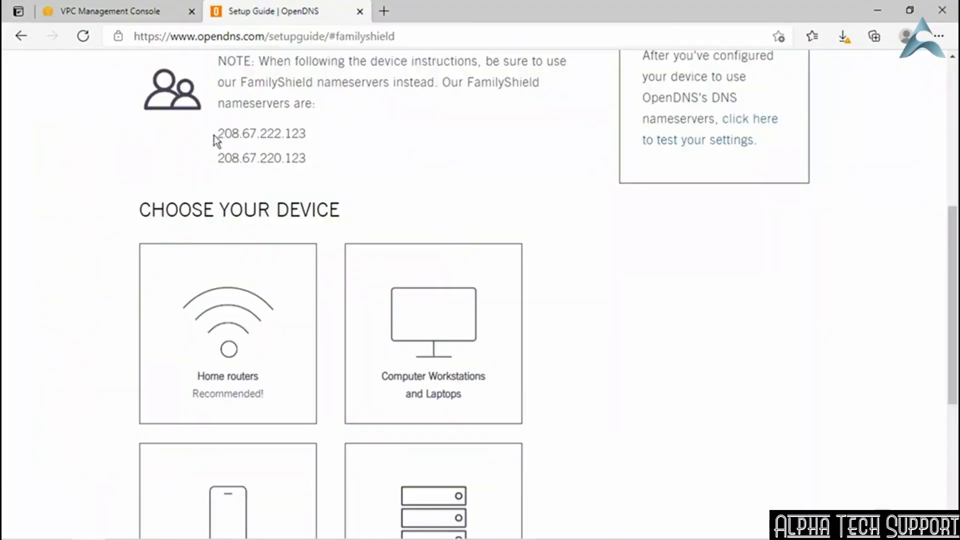
pyautogui.moveTo(219, 133); pyautogui.dragTo(307, 134)
pyautogui.rightClick(306, 141)
pyautogui.click(310, 152)
pyautogui.click(141, 14)
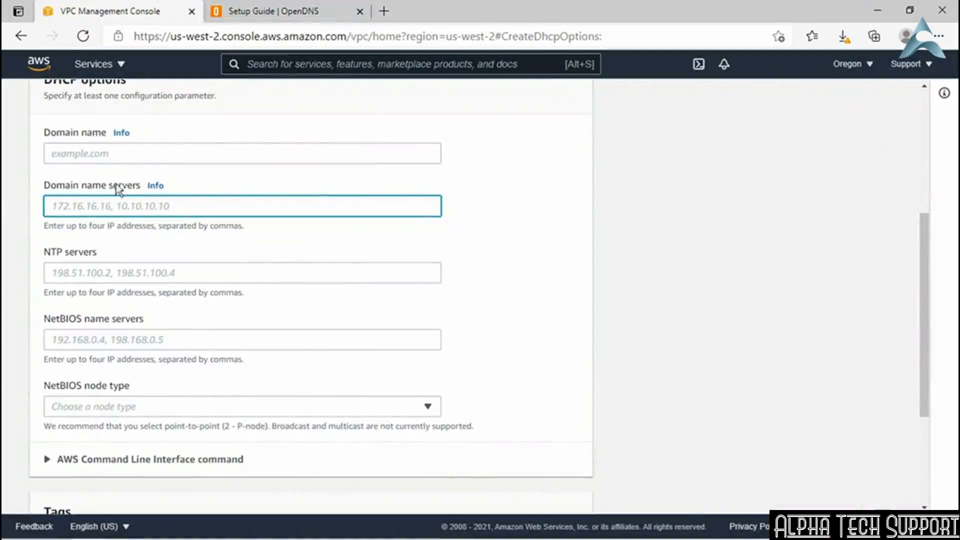
pyautogui.hotkey('ctrl', 'v')
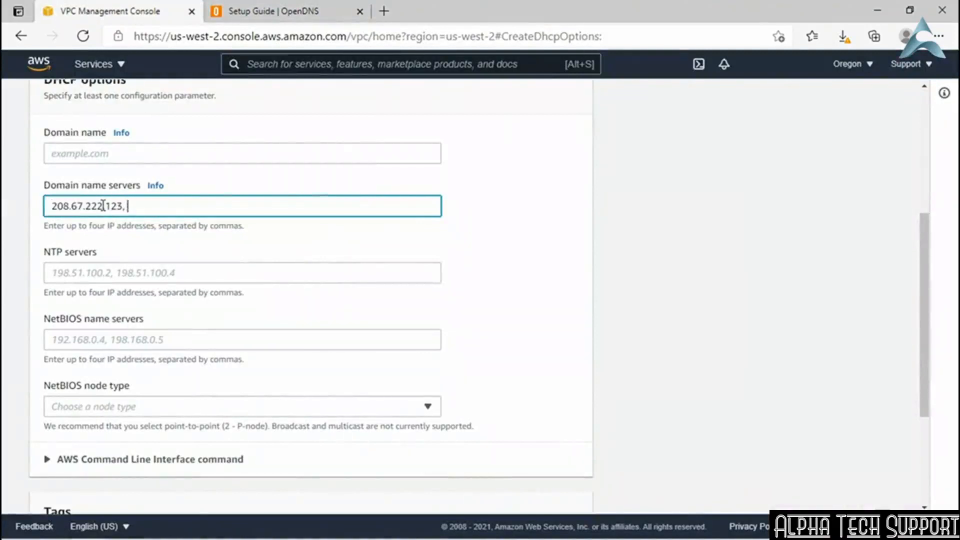
# Step: Add the second FamilyShield nameserver, 208.67.220.123, to the domain name servers and create the DHCP options set
pyautogui.click(256, 13)
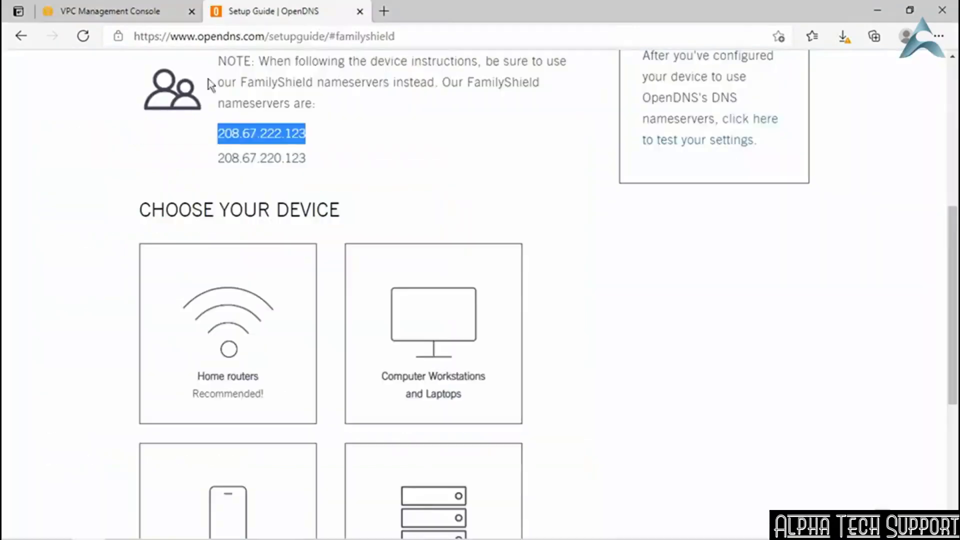
pyautogui.moveTo(220, 159); pyautogui.dragTo(306, 158)
pyautogui.rightClick(292, 163)
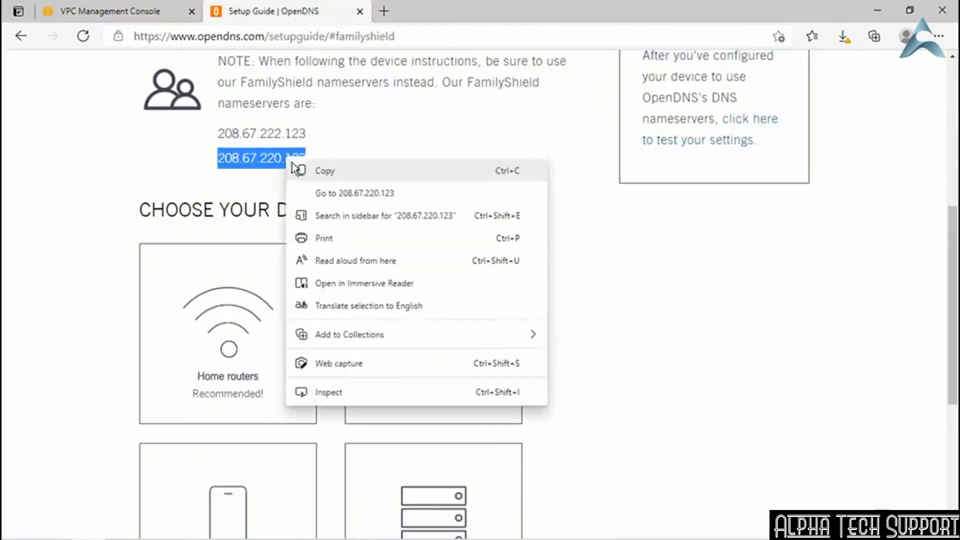
pyautogui.click(303, 171)
pyautogui.click(122, 12)
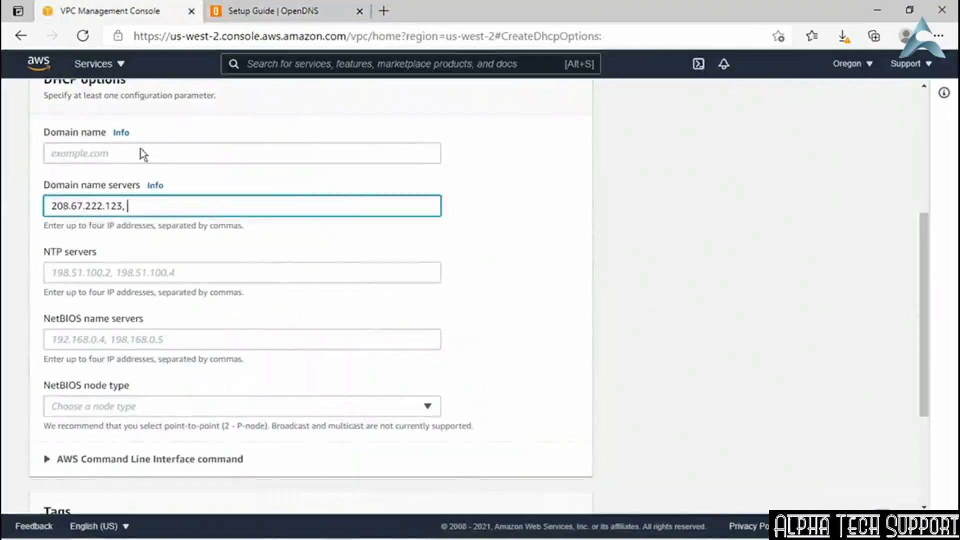
pyautogui.hotkey('ctrl', 'v')
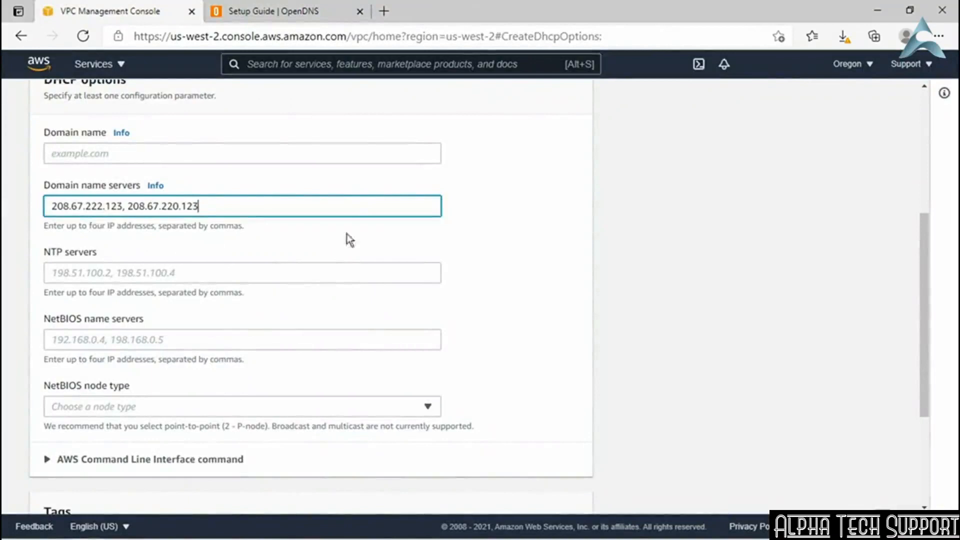
pyautogui.scroll(-3, 531, 268)
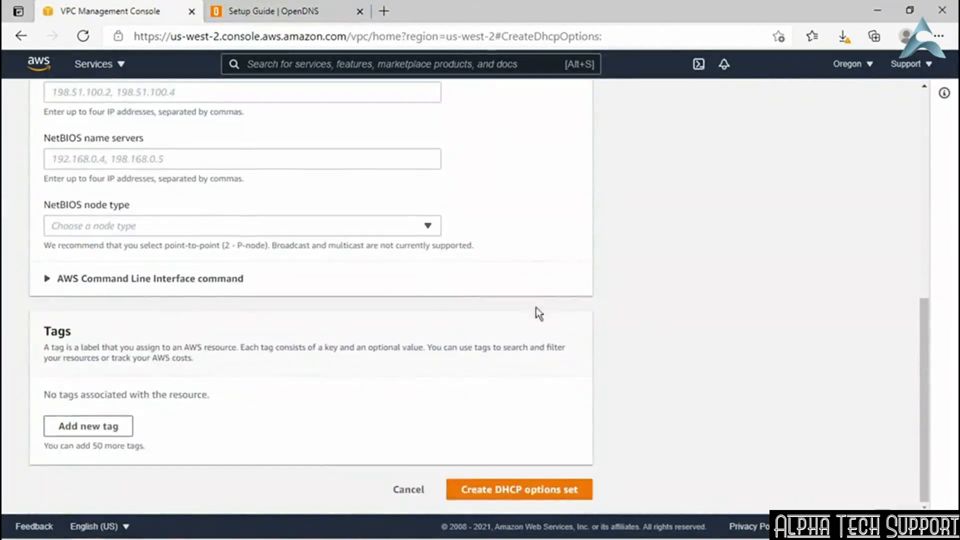
pyautogui.click(512, 491)
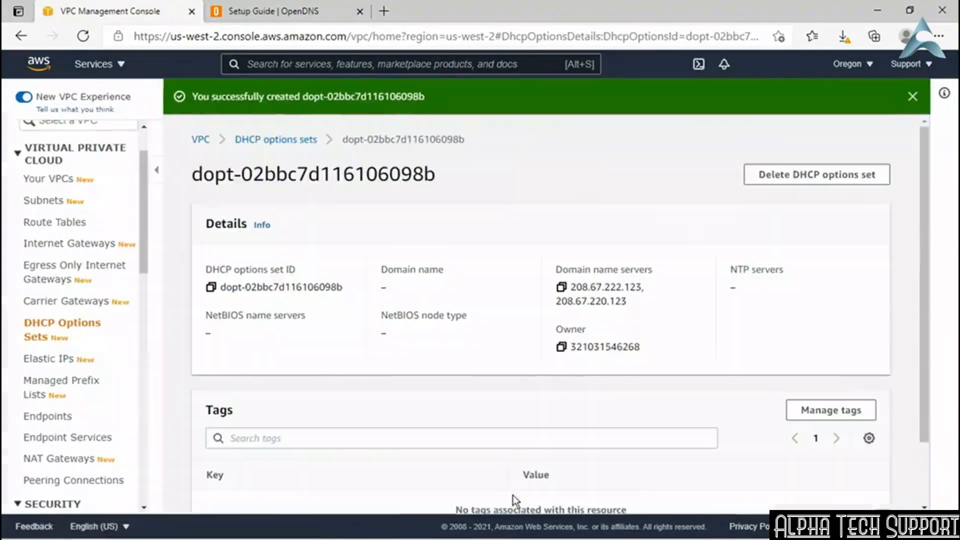
# Step: Name the newly created DHCP options set "OpenDNS Filter" in the list of DHCP options sets
pyautogui.click(278, 139)
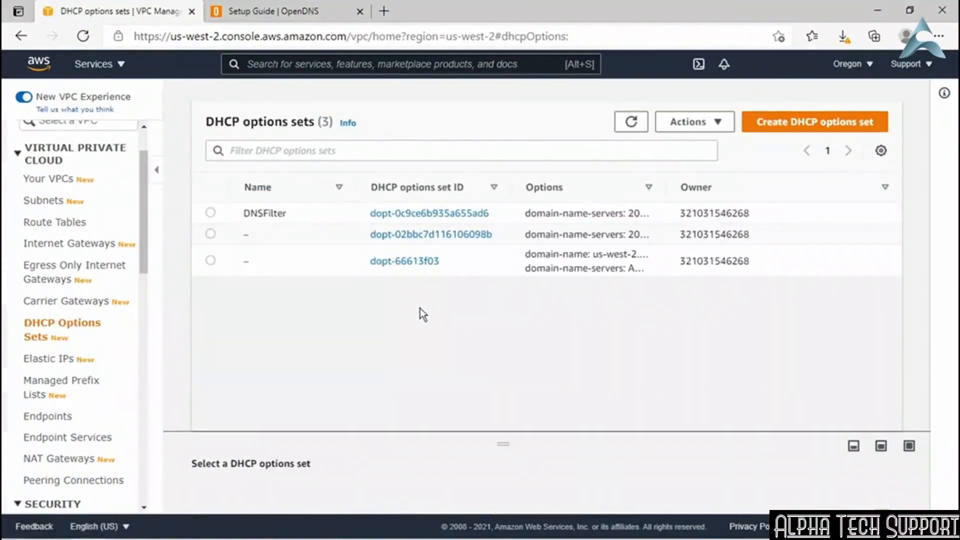
pyautogui.moveTo(260, 239)
pyautogui.click(258, 235)
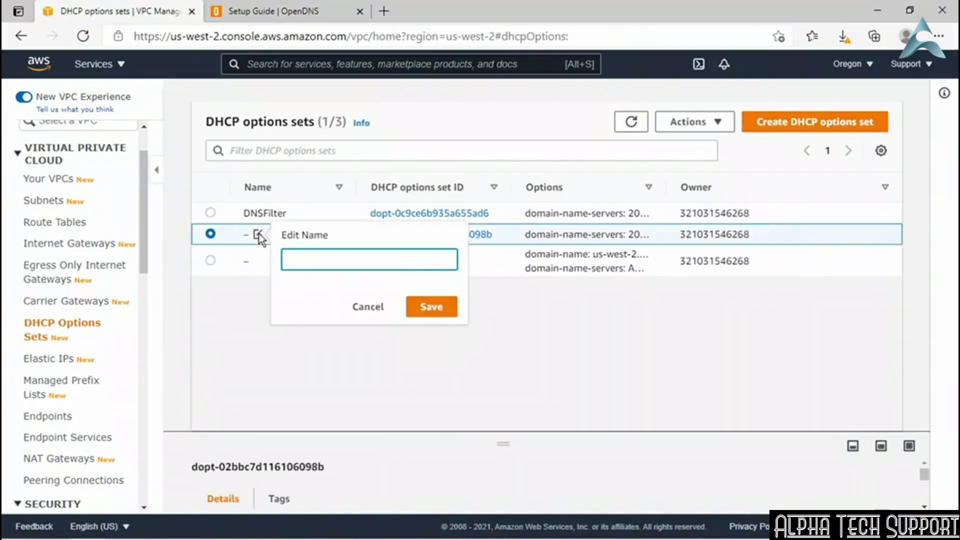
pyautogui.write('OpenDNS Filter')
pyautogui.click(426, 307)
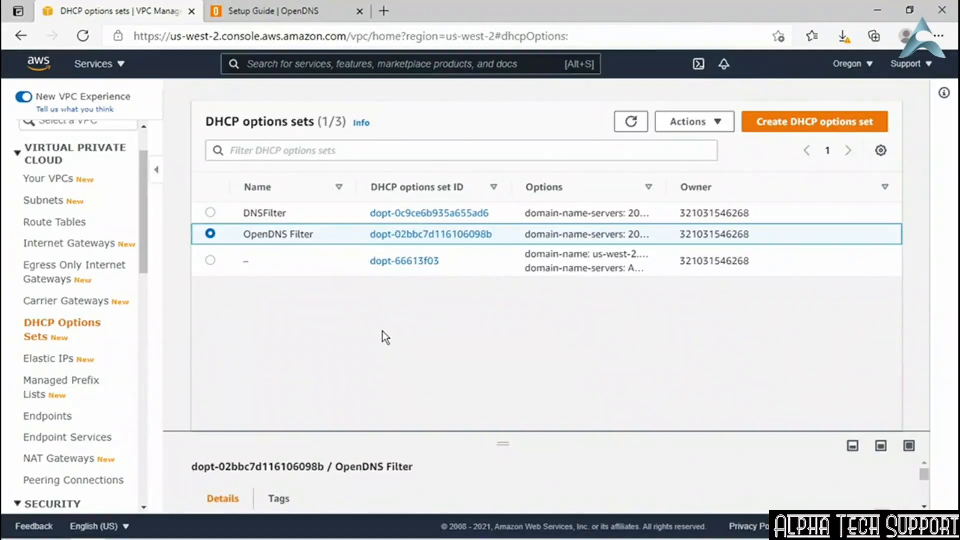
# Step: Associate the OpenDNS Filter DHCP options set with the AppStream VPC and save the change
pyautogui.click(57, 185)
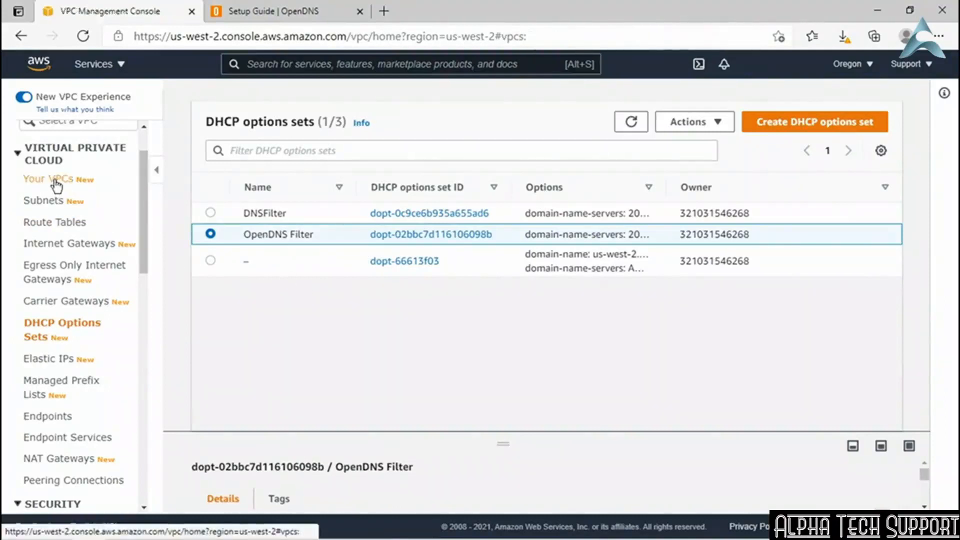
pyautogui.click(211, 213)
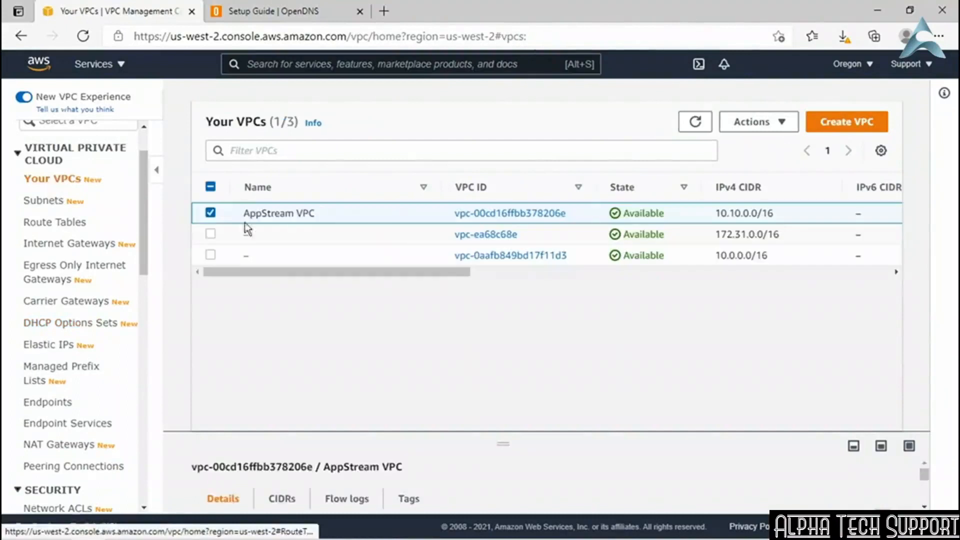
pyautogui.click(210, 213)
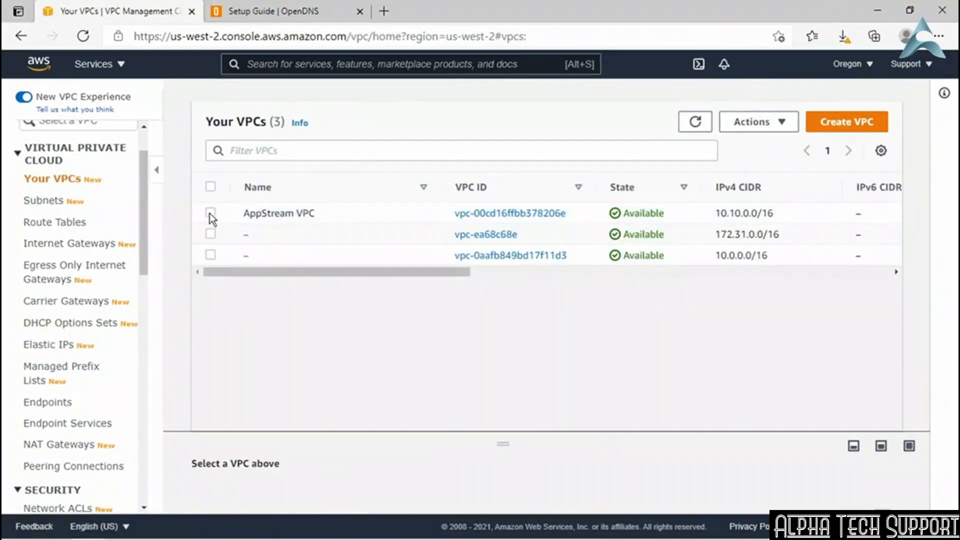
pyautogui.click(211, 214)
pyautogui.click(751, 128)
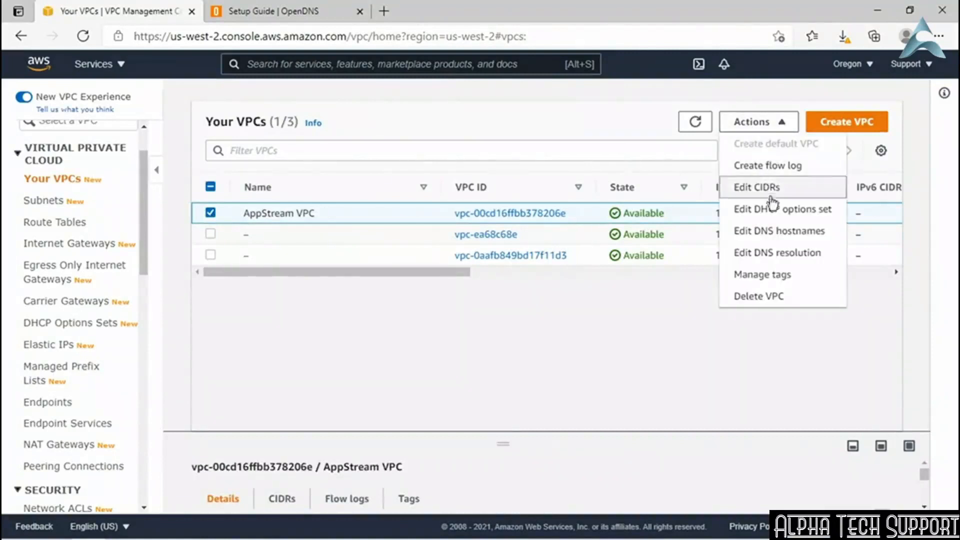
pyautogui.click(791, 210)
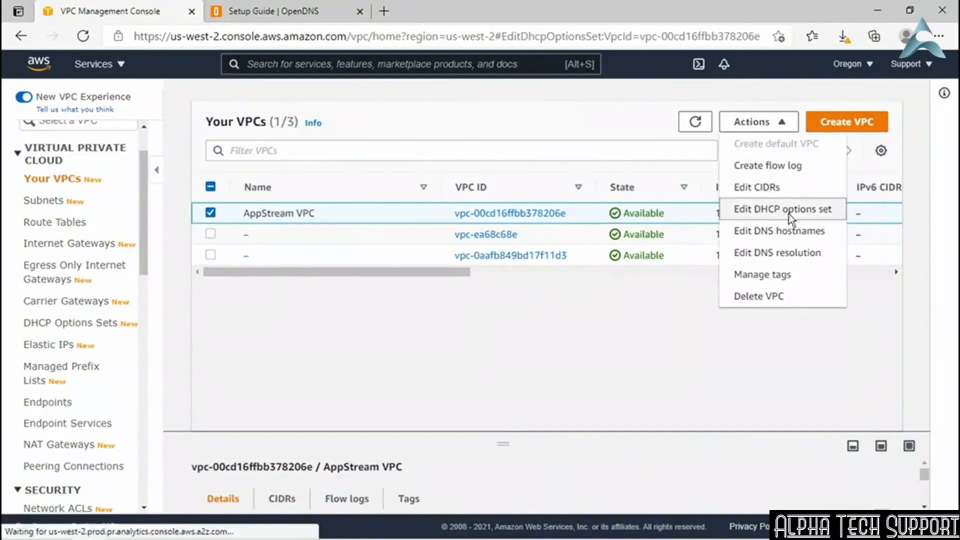
pyautogui.click(286, 307)
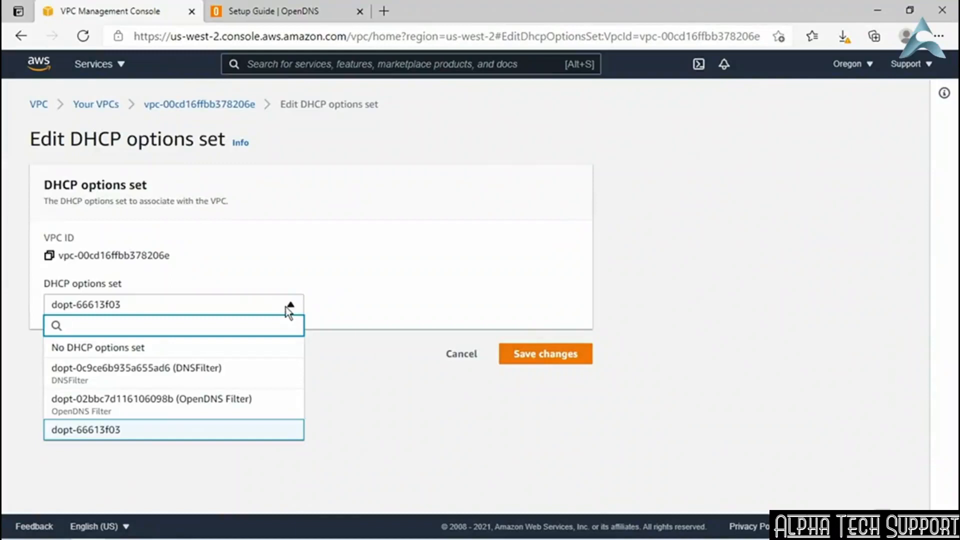
pyautogui.click(172, 408)
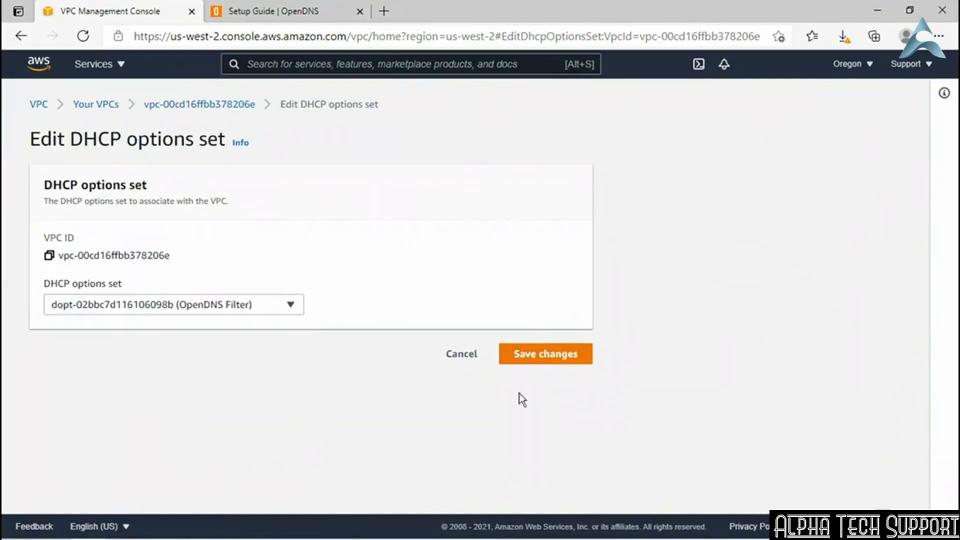
pyautogui.click(548, 359)
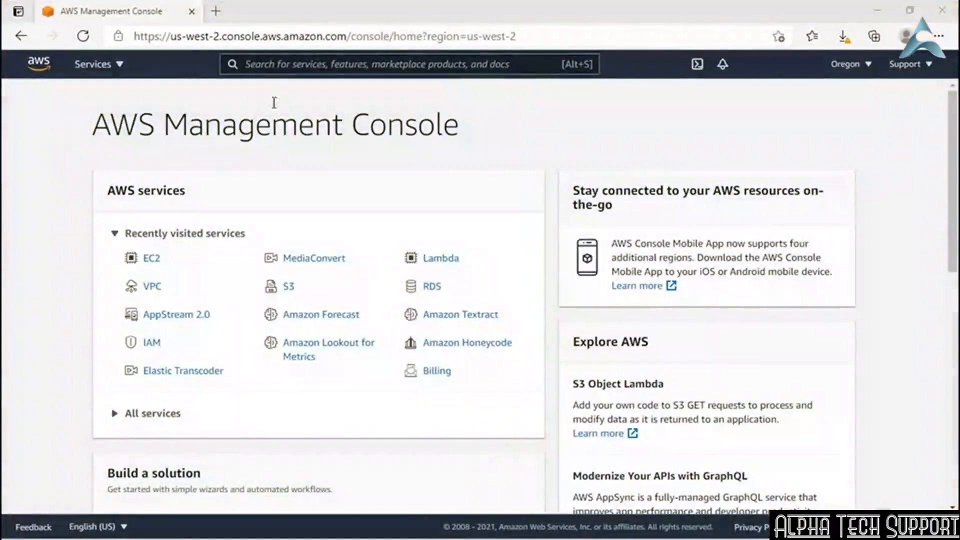
# Step: Open the EC2 service and start launching a new instance in the Oregon region
pyautogui.click(263, 65)
pyautogui.write('ec2')
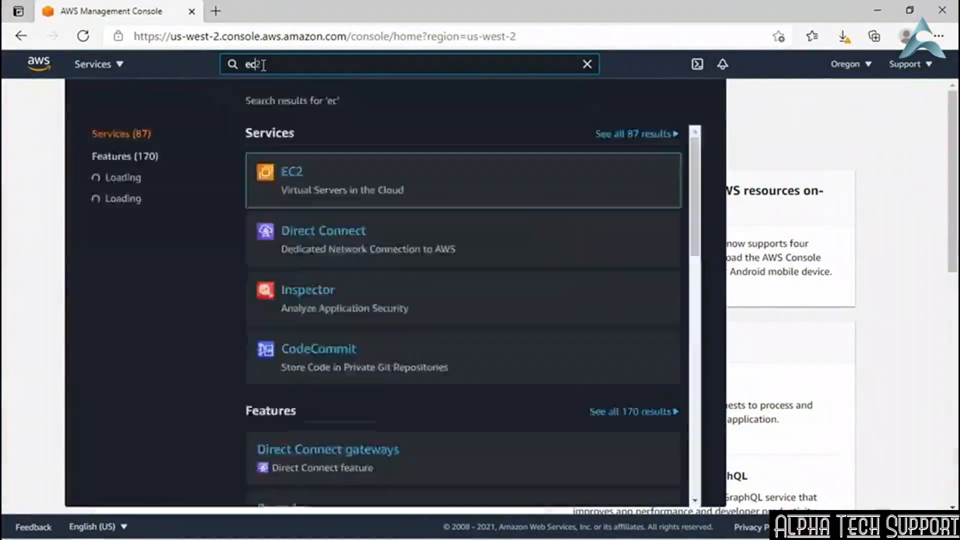
pyautogui.click(295, 181)
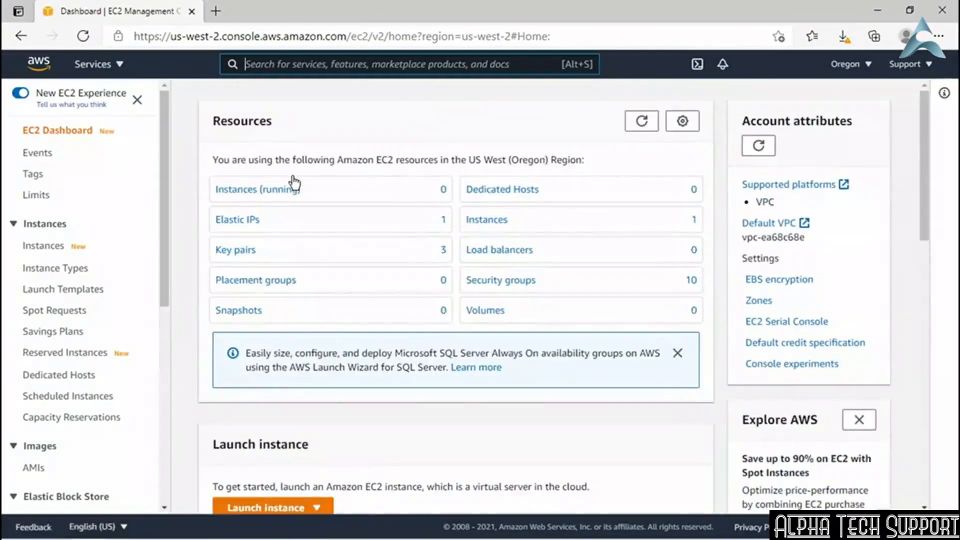
pyautogui.scroll(-3, 294, 249)
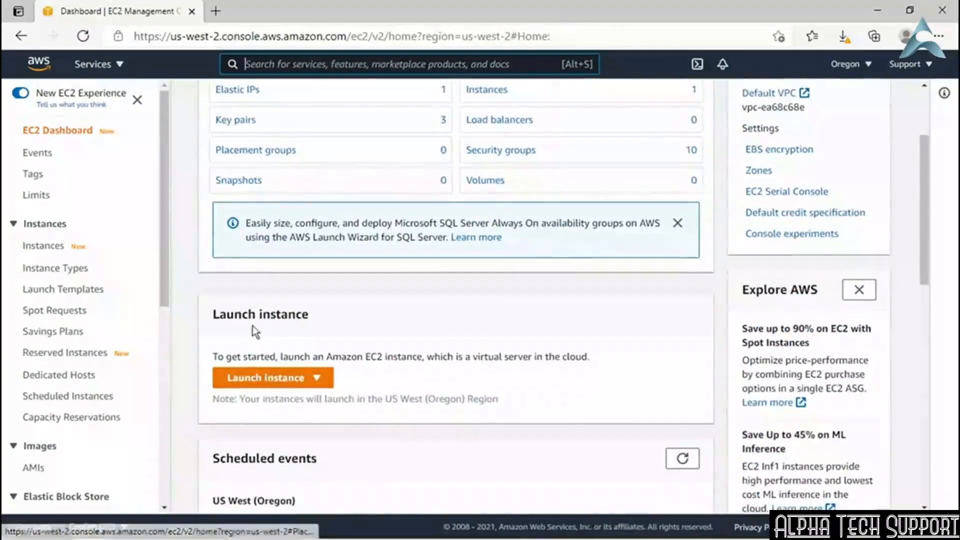
pyautogui.click(258, 382)
pyautogui.click(262, 401)
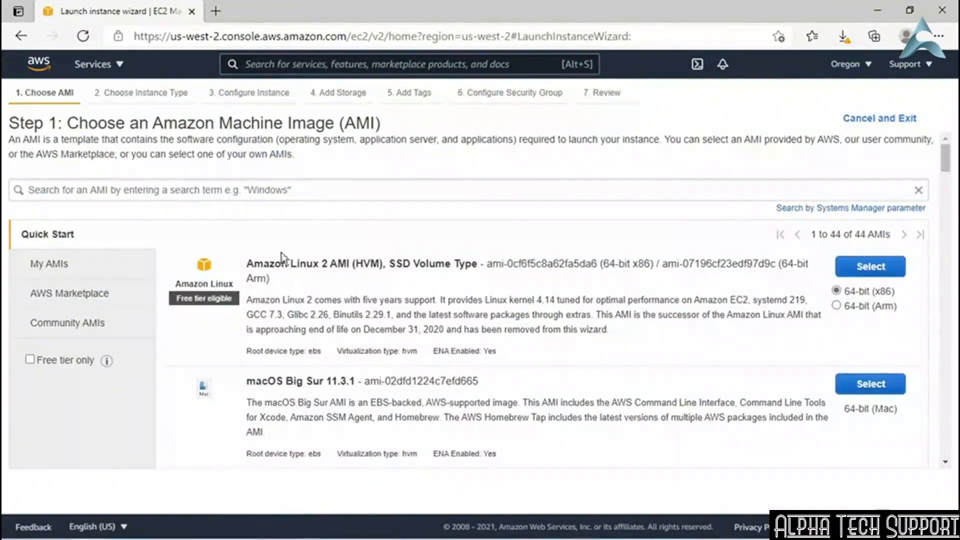
# Step: Choose the 64-bit (x86) Amazon Linux 2 AMI (HVM), SSD Volume Type, with the t2.micro instance type
pyautogui.click(861, 273)
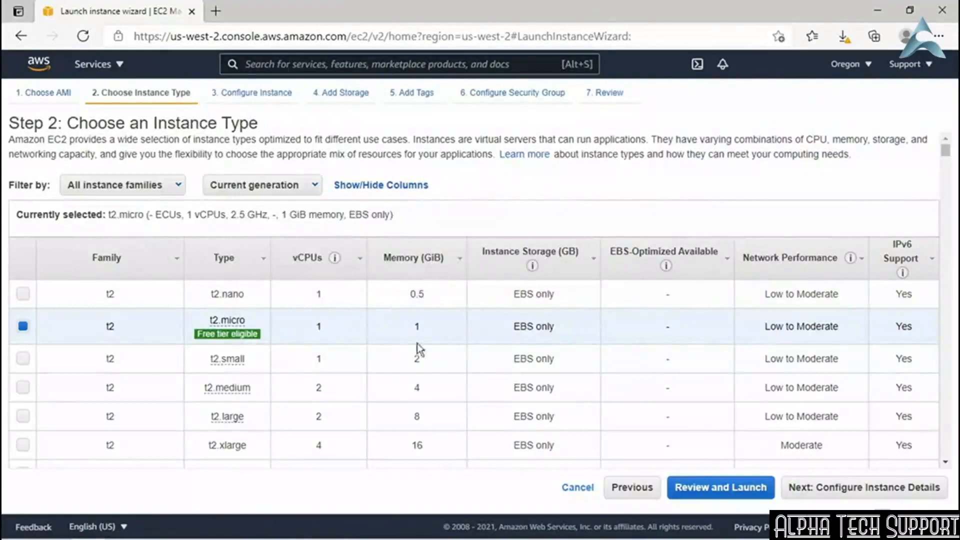
pyautogui.click(846, 488)
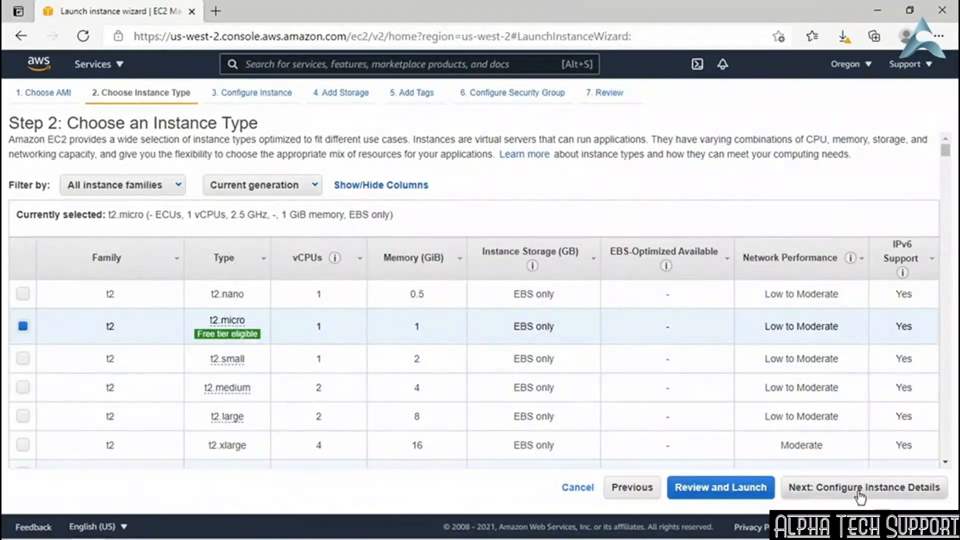
# Step: Place the instance in the AppStream VPC and its PUB AppStream Subnet, with auto-assign public IP enabled
pyautogui.click(308, 250)
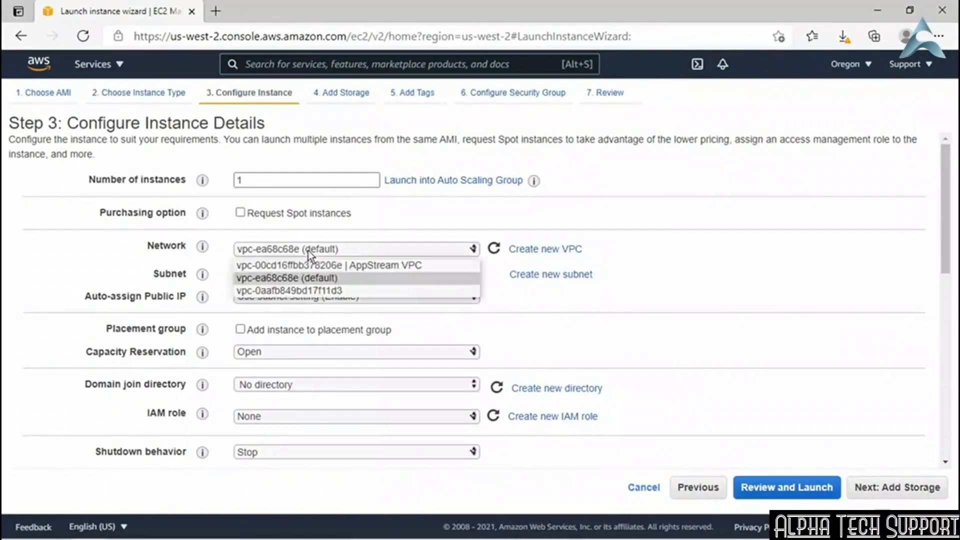
pyautogui.click(382, 266)
pyautogui.click(377, 276)
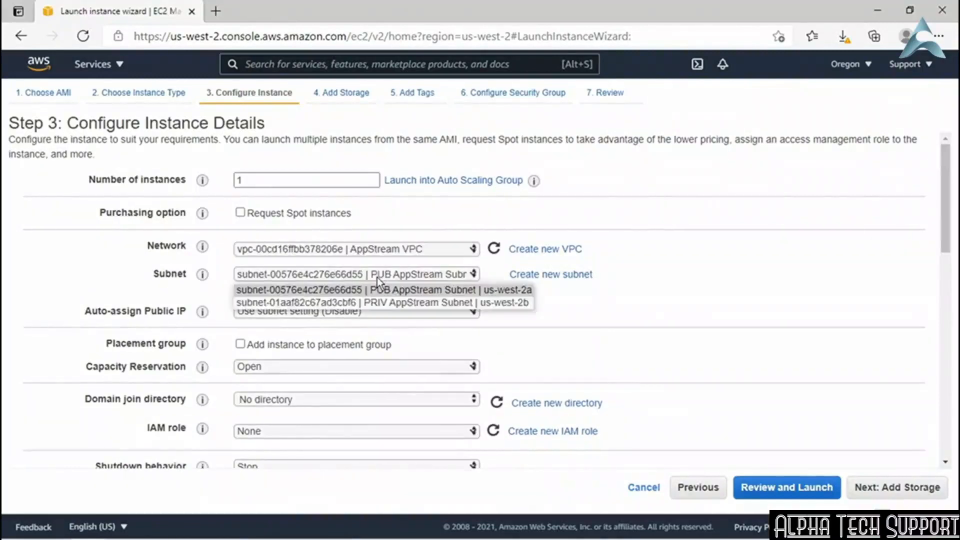
pyautogui.click(412, 291)
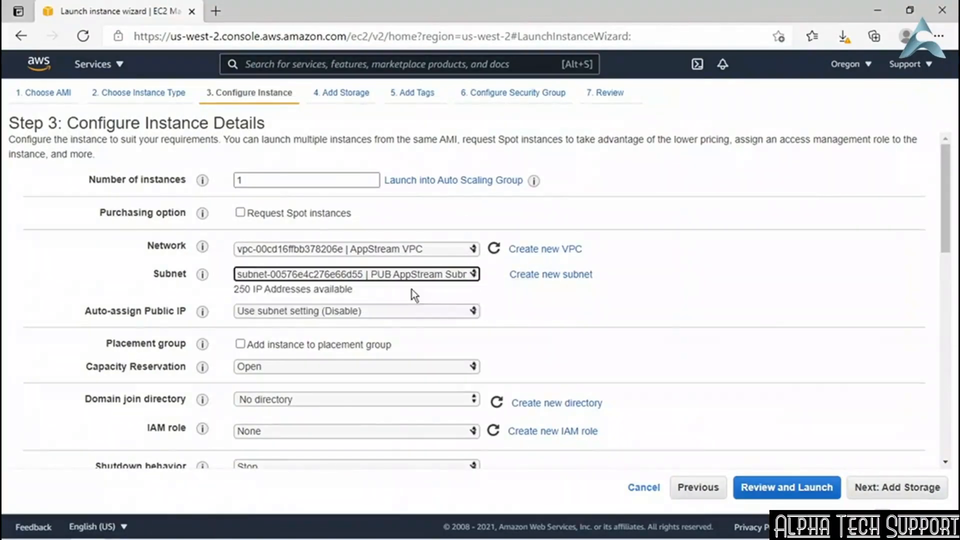
pyautogui.click(376, 312)
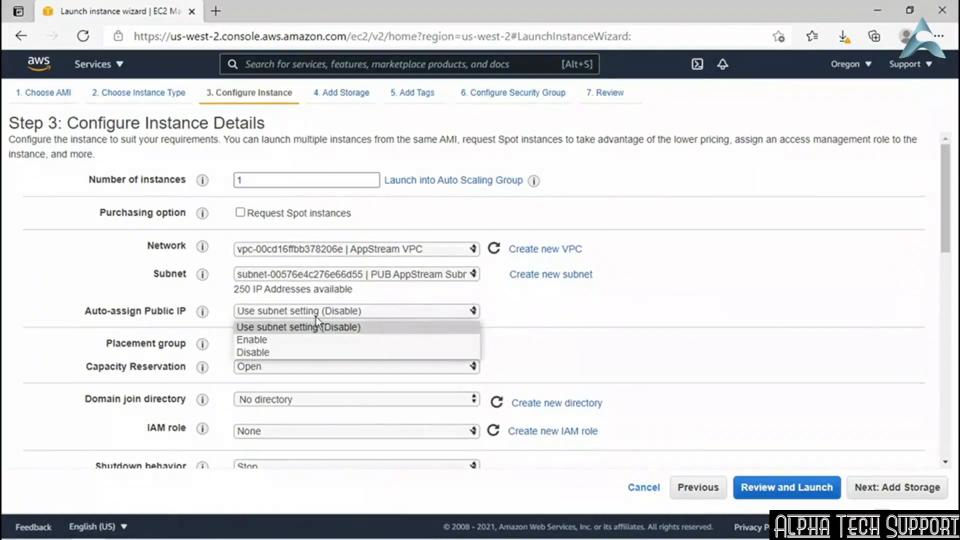
pyautogui.click(281, 339)
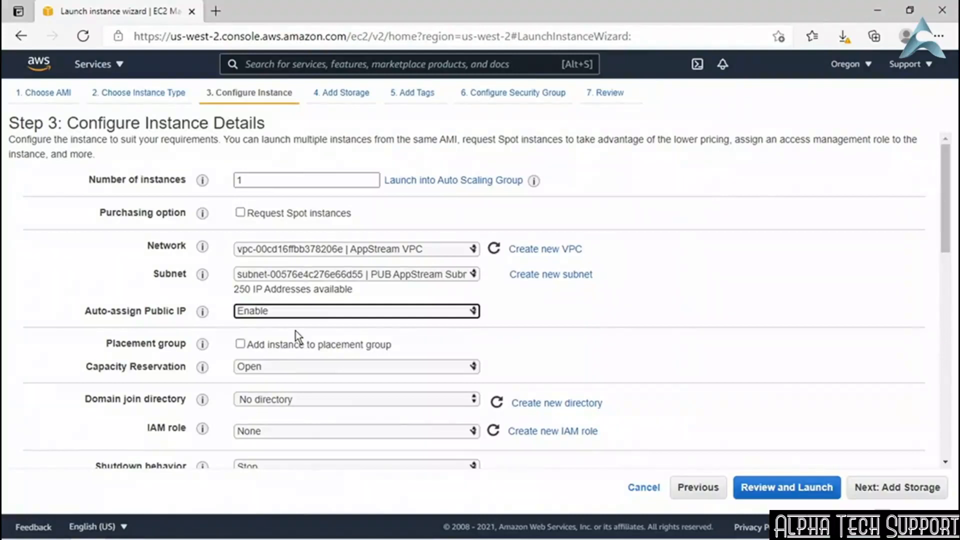
pyautogui.scroll(-2, 375, 322)
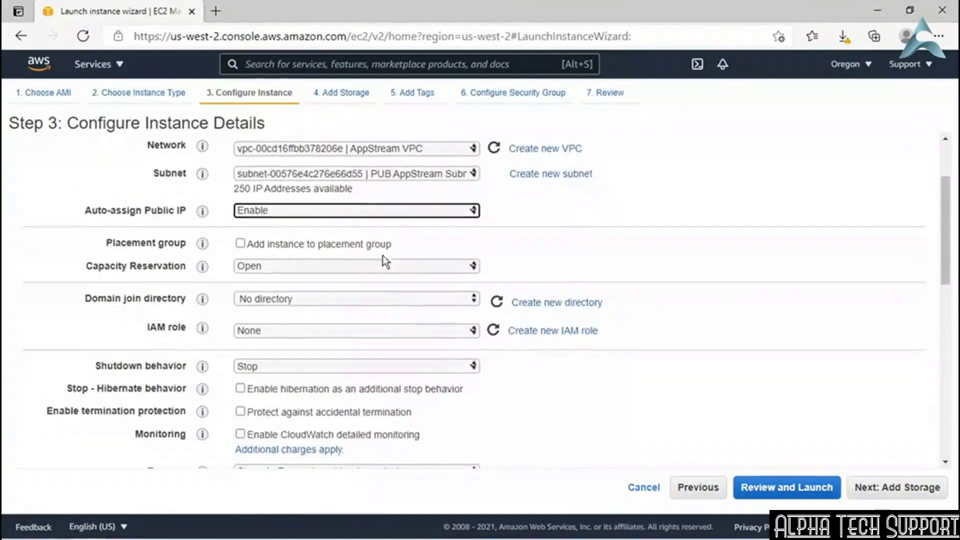
pyautogui.scroll(-3, 383, 265)
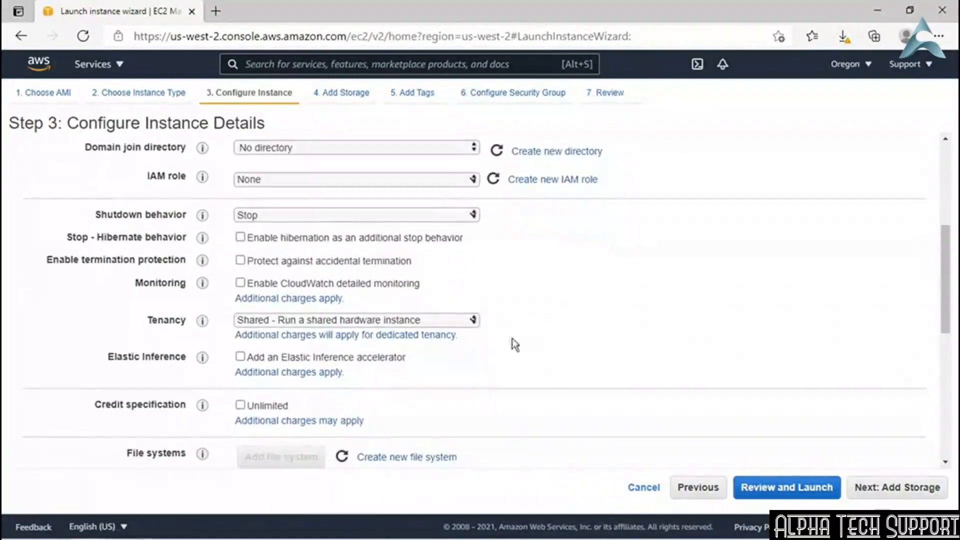
pyautogui.click(881, 488)
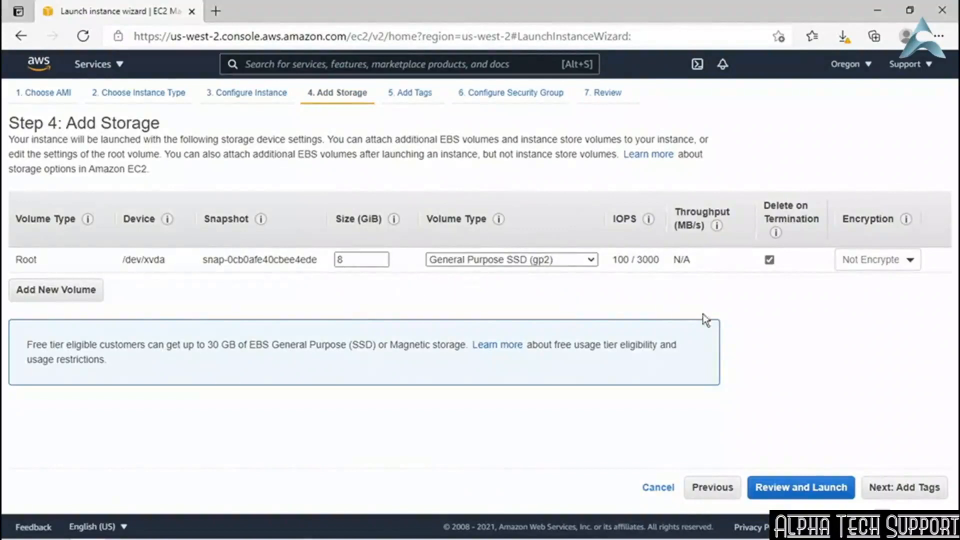
# Step: Accept the default storage and add an instance tag with key Name and value Appstream VPC Test
pyautogui.click(900, 493)
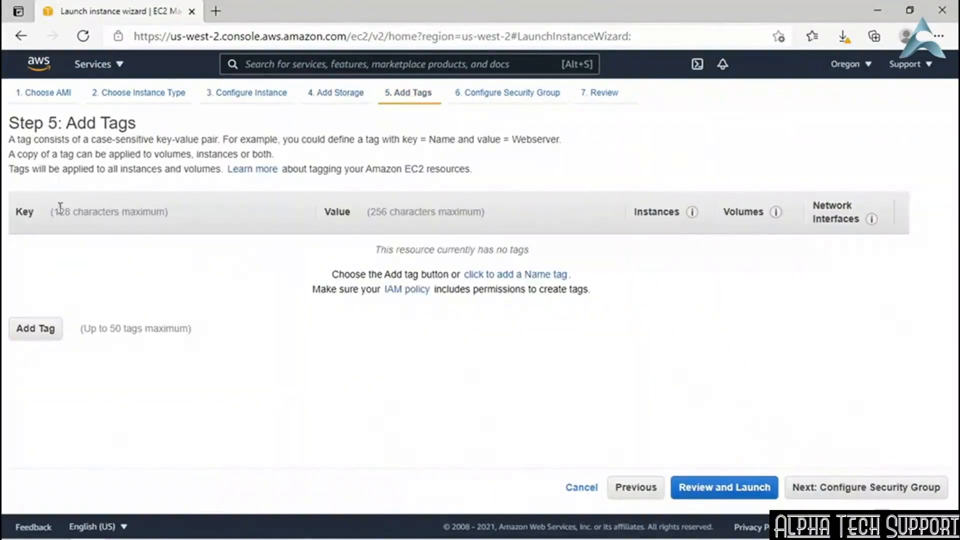
pyautogui.click(37, 329)
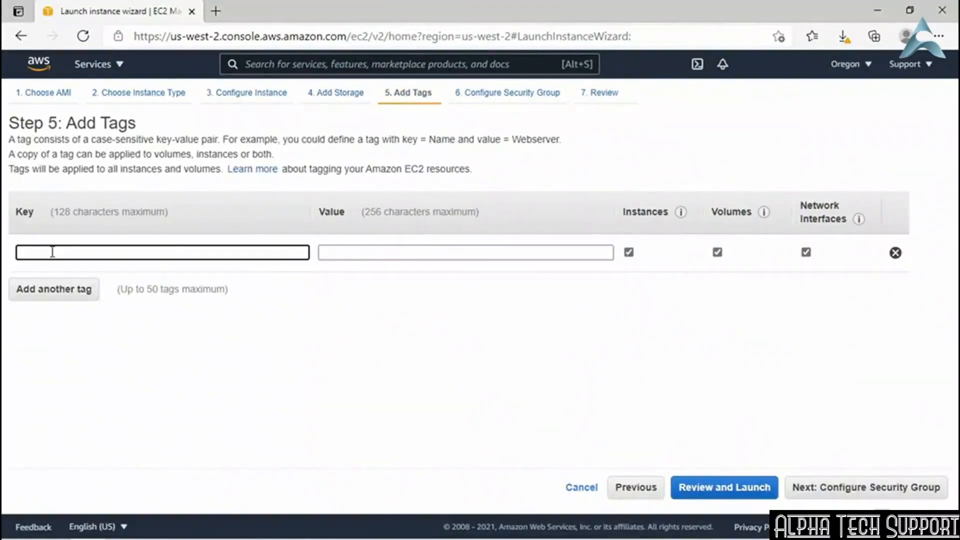
pyautogui.write('Name')
pyautogui.press('Tab')
pyautogui.write('Qas')
pyautogui.press('BackSpace')
pyautogui.press('BackSpace')
pyautogui.press('BackSpace')
pyautogui.write('App')
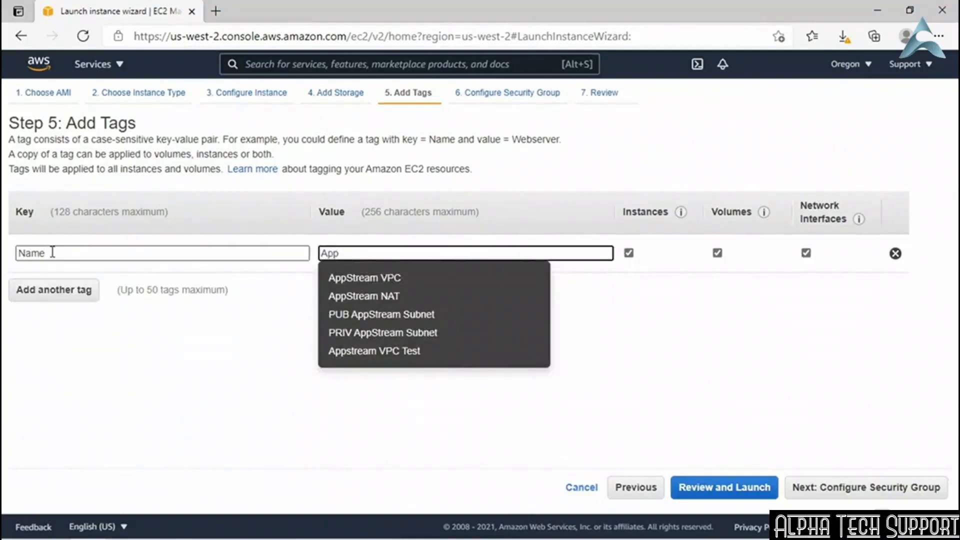
pyautogui.click(359, 351)
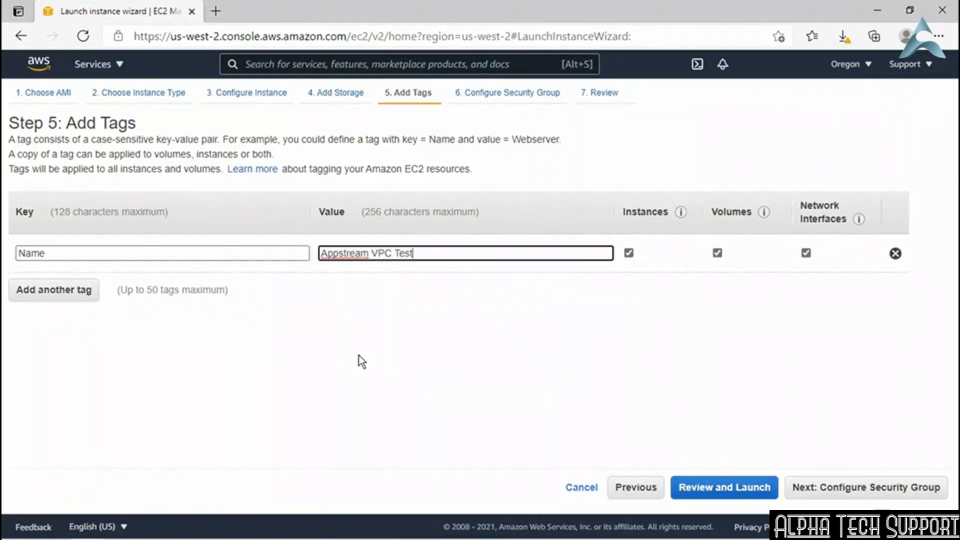
pyautogui.click(843, 489)
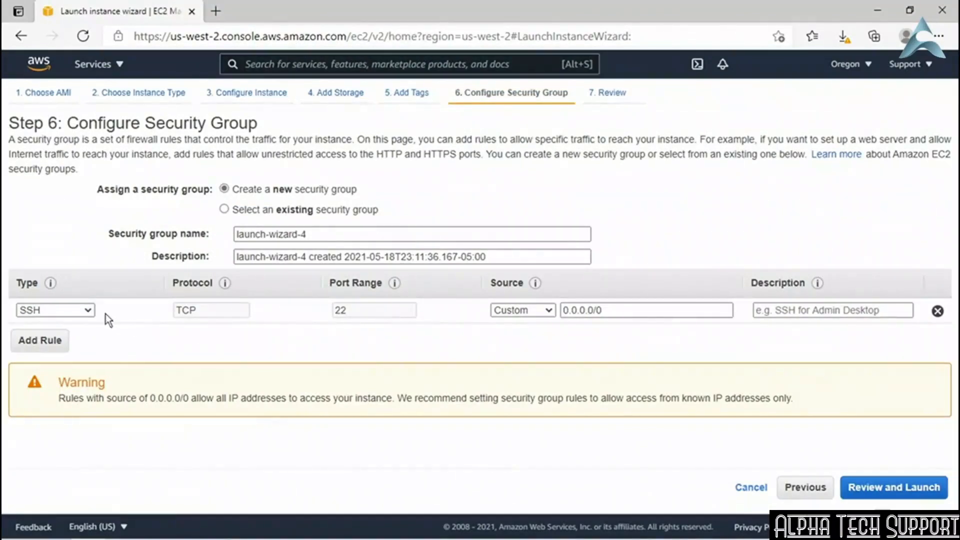
# Step: Change the security group rule type to RDP and set it back to SSH
pyautogui.click(88, 311)
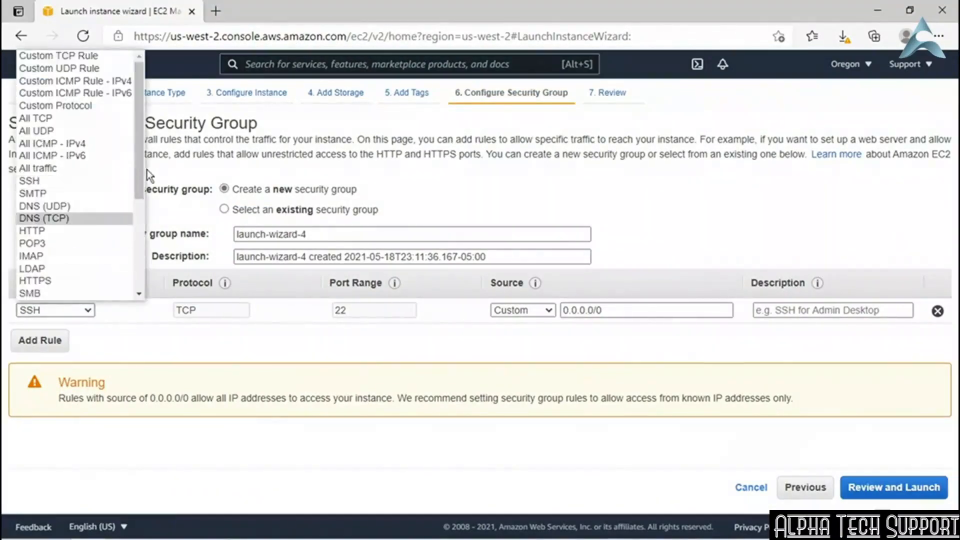
pyautogui.moveTo(137, 183); pyautogui.dragTo(145, 250)
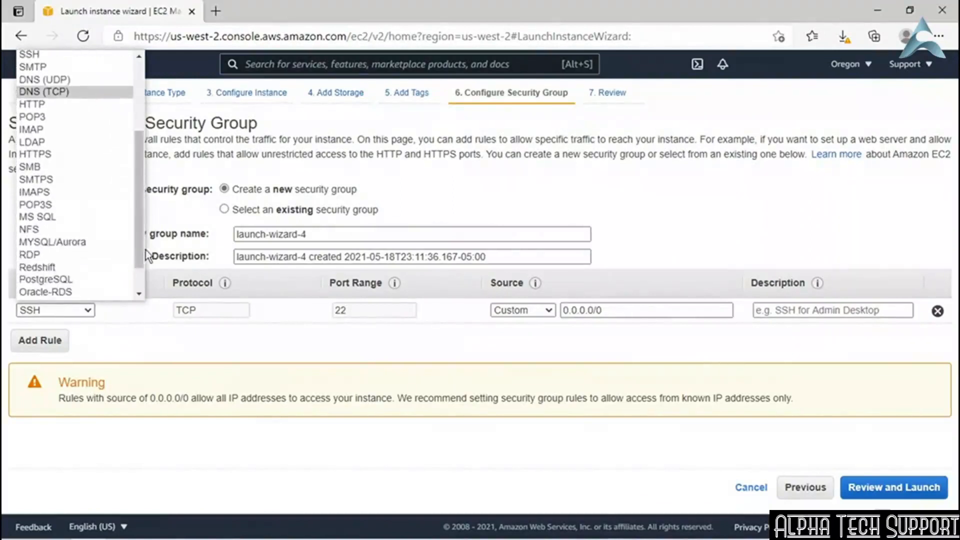
pyautogui.click(97, 256)
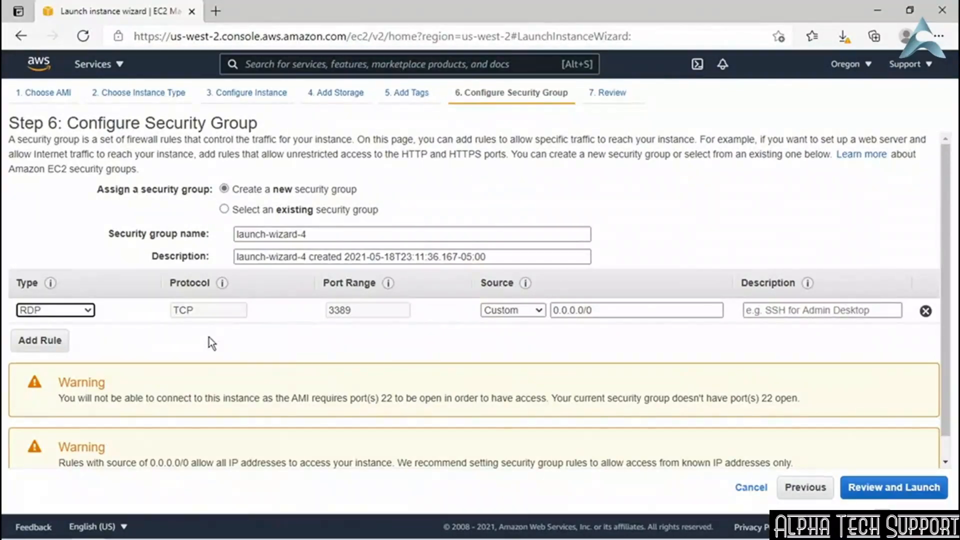
pyautogui.click(82, 313)
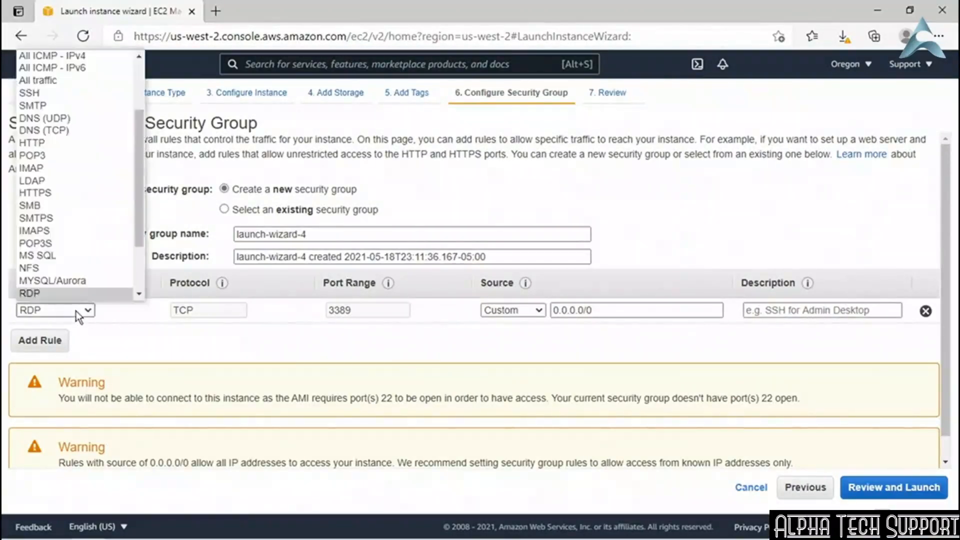
pyautogui.click(61, 92)
# Step: Review the configuration and launch the instance with the existing key pair that-one, acknowledging access to its private key file
pyautogui.click(914, 487)
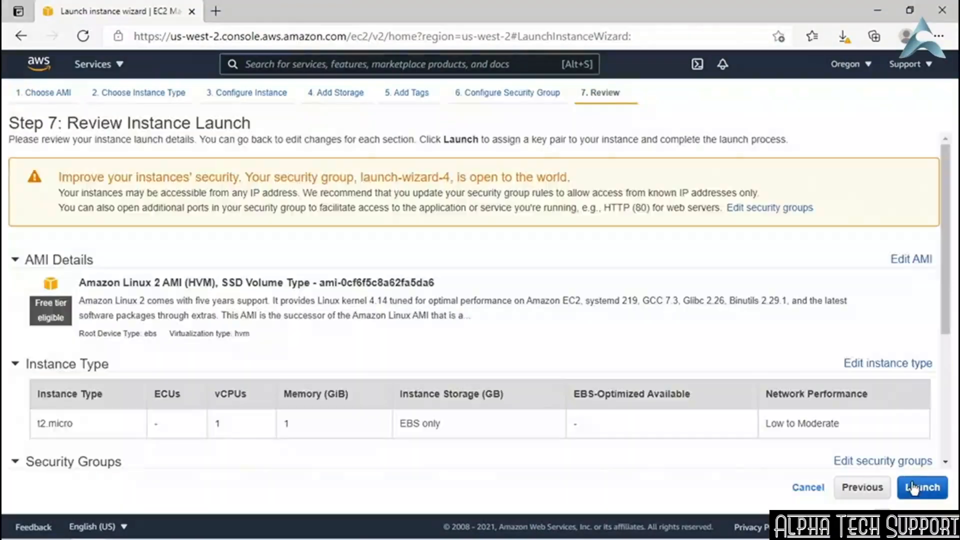
pyautogui.scroll(-4, 680, 337)
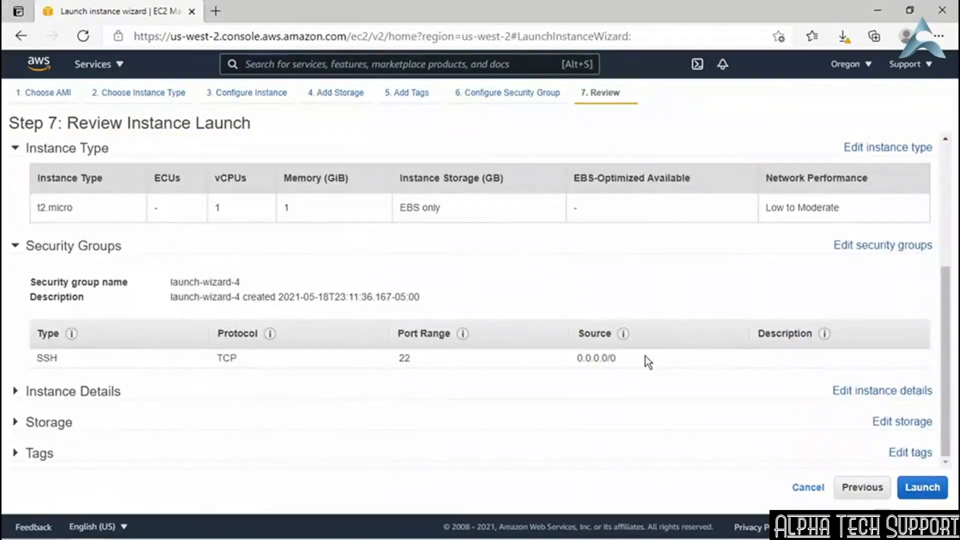
pyautogui.click(919, 493)
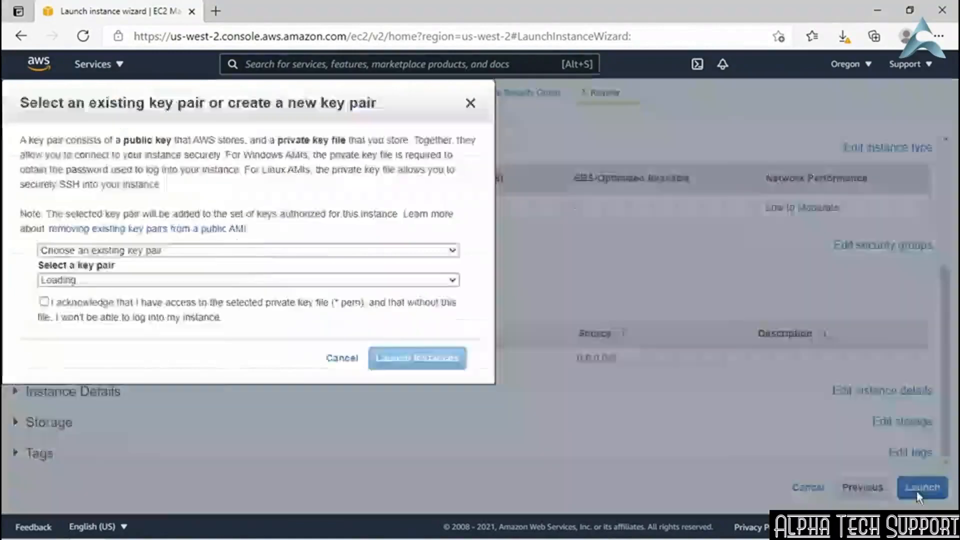
pyautogui.click(299, 344)
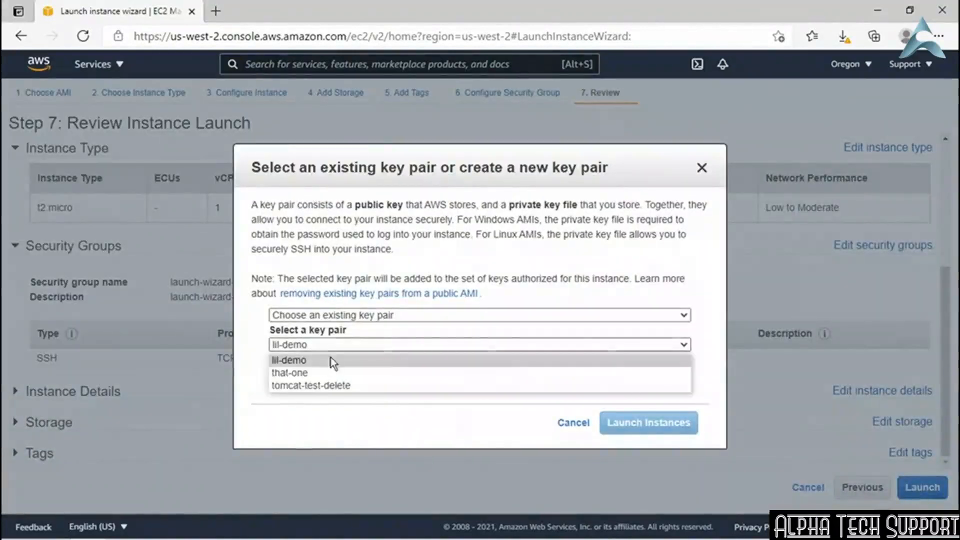
pyautogui.click(367, 376)
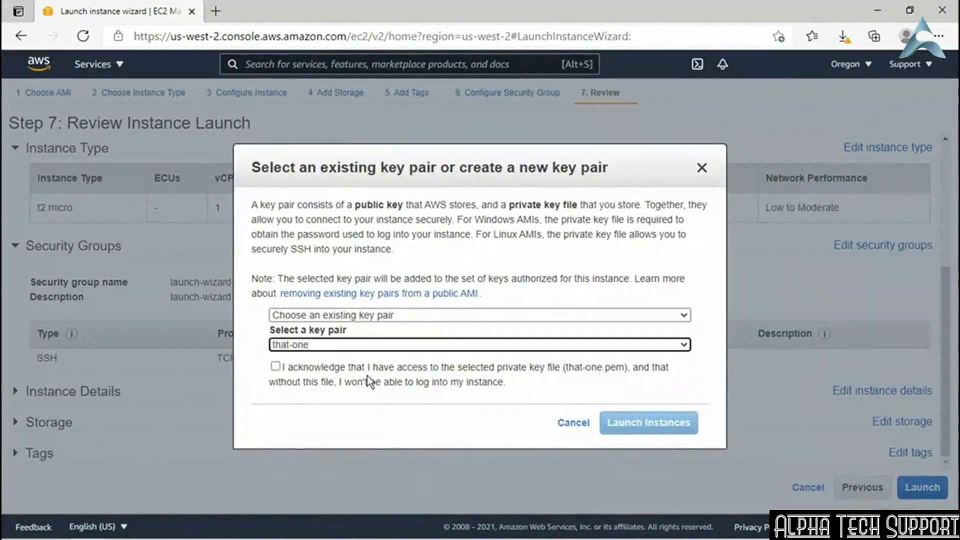
pyautogui.click(311, 367)
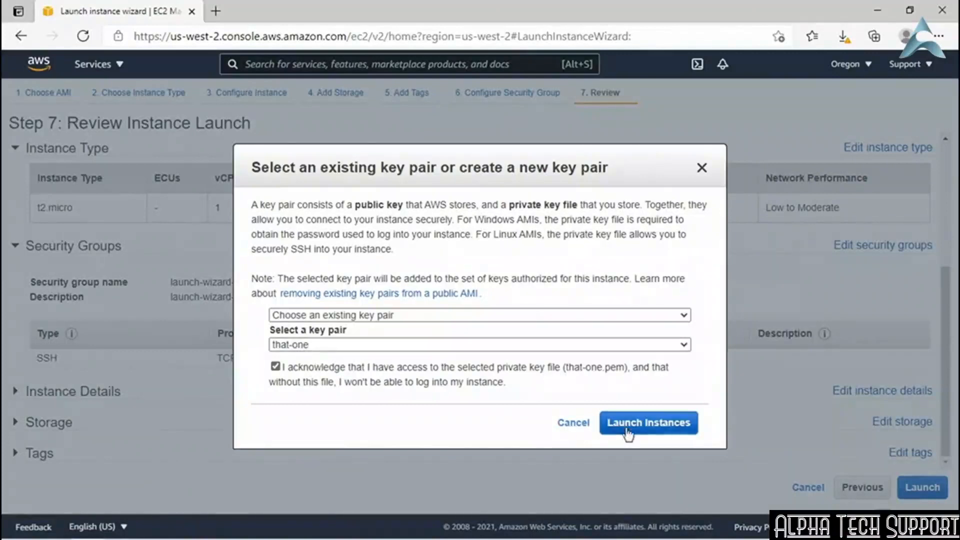
pyautogui.click(645, 425)
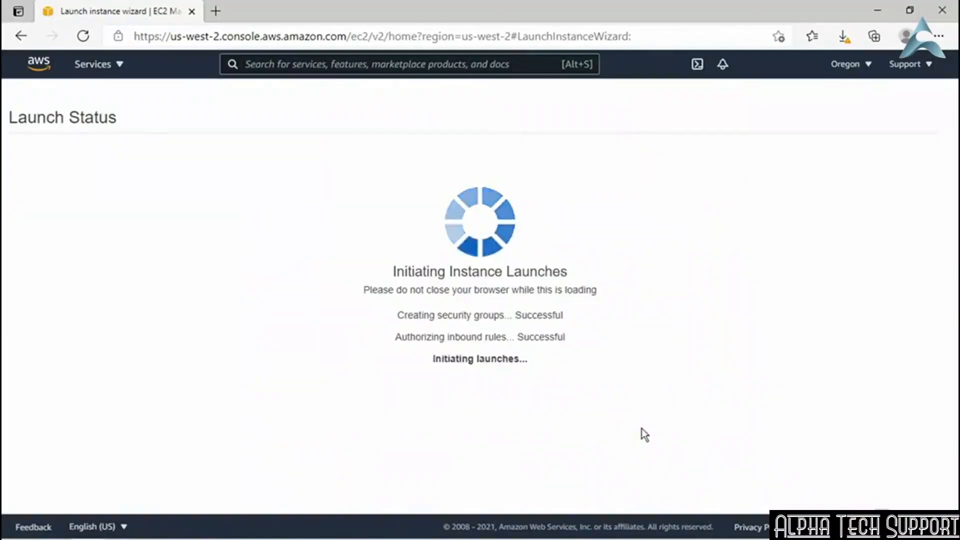
# Step: Open the networking details of the launched Appstream VPC Test instance and copy its public IPv4 address
pyautogui.click(325, 193)
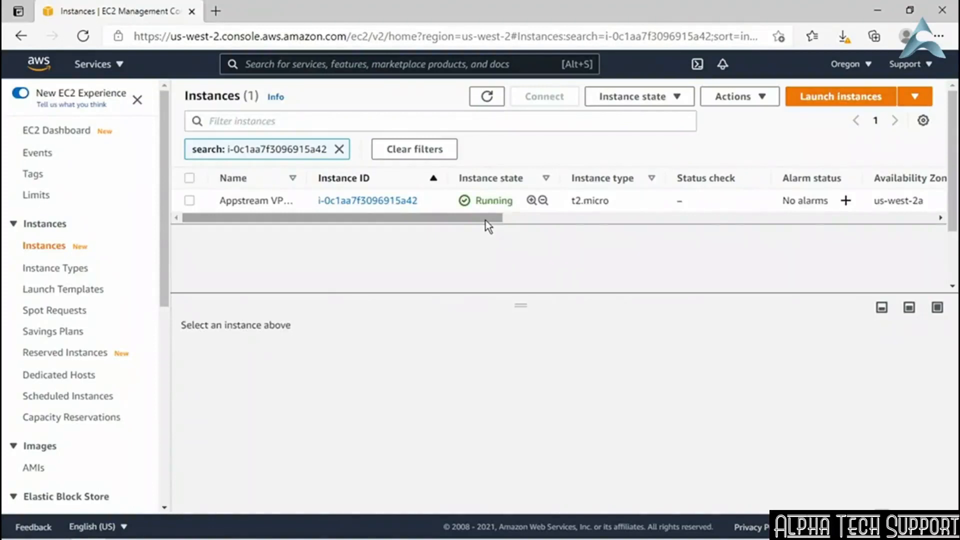
pyautogui.click(190, 200)
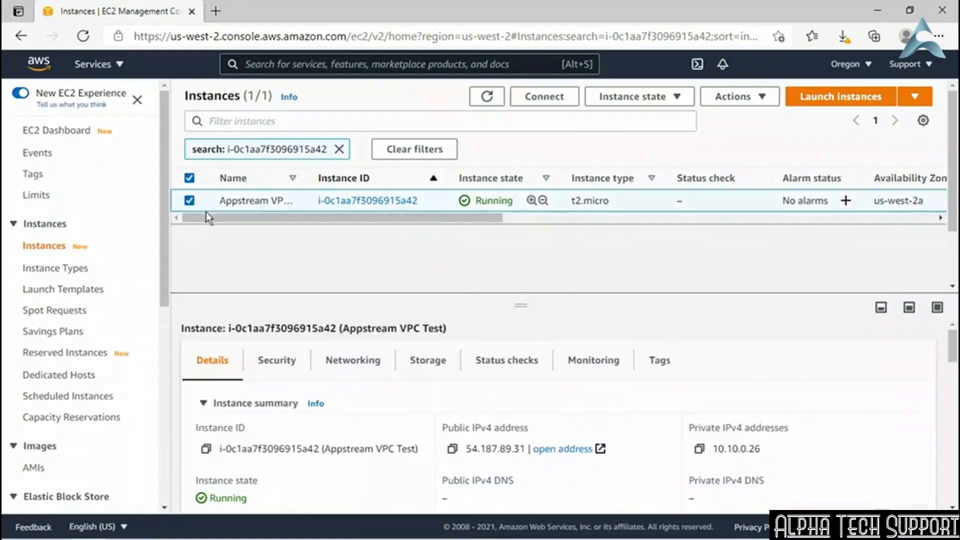
pyautogui.click(360, 365)
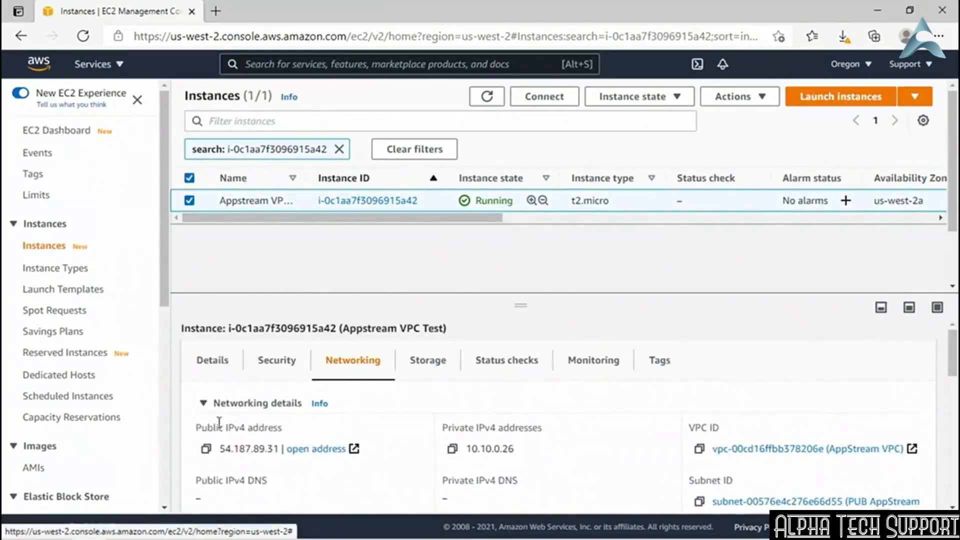
pyautogui.moveTo(196, 428); pyautogui.dragTo(283, 429)
pyautogui.click(283, 428)
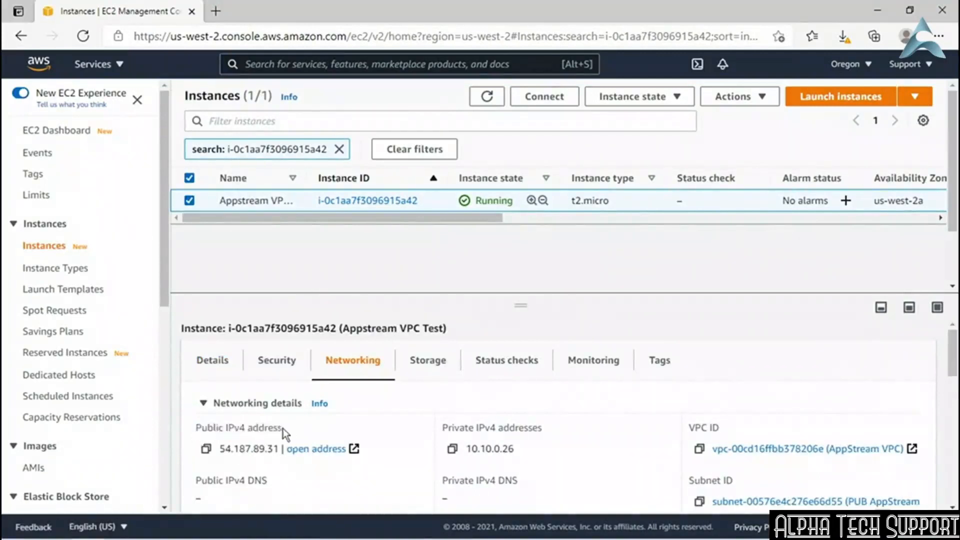
pyautogui.click(206, 450)
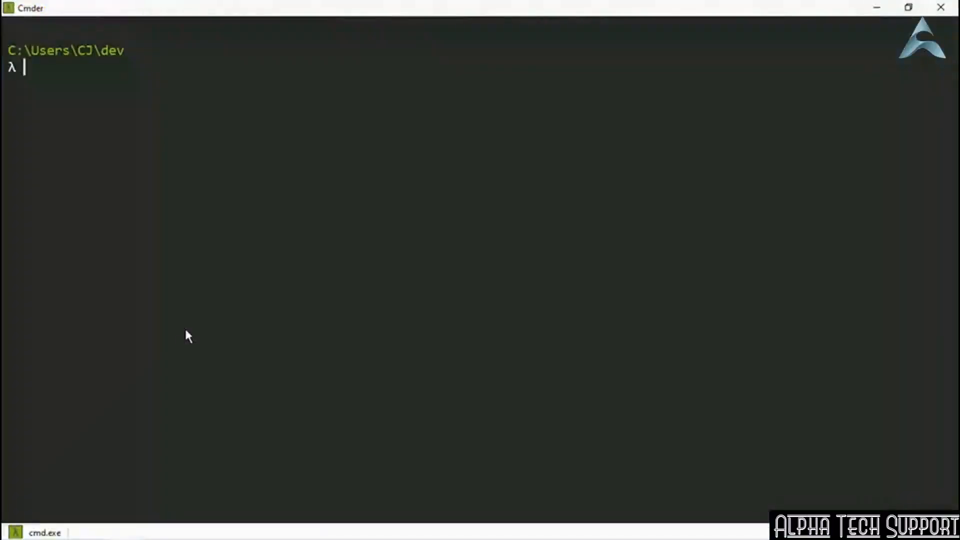
# Step: Switch to Cmder, connect over SSH as ec2-user to 54.187.89.31, and accept the host's authenticity
pyautogui.write('ssh ec2-user@')
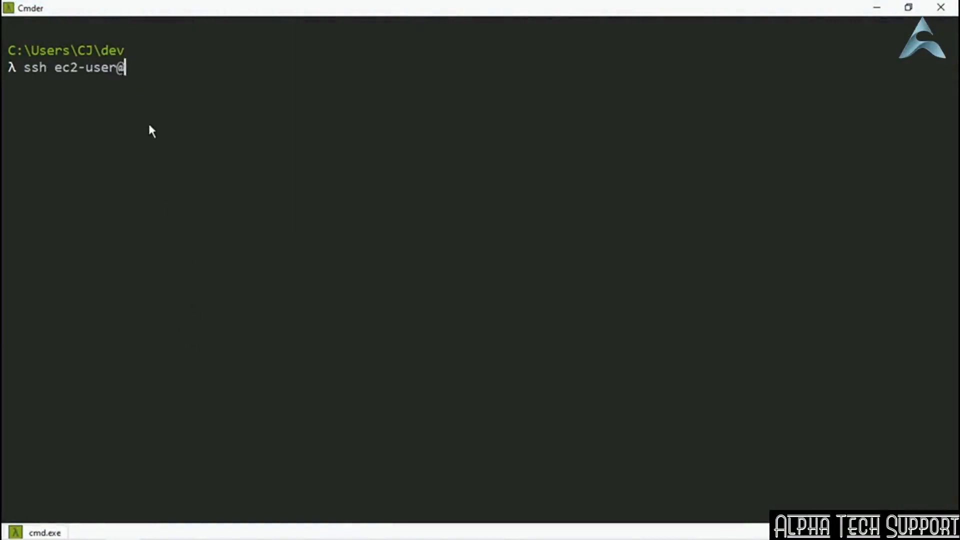
pyautogui.hotkey('ctrl', 'v')
pyautogui.press('Return')
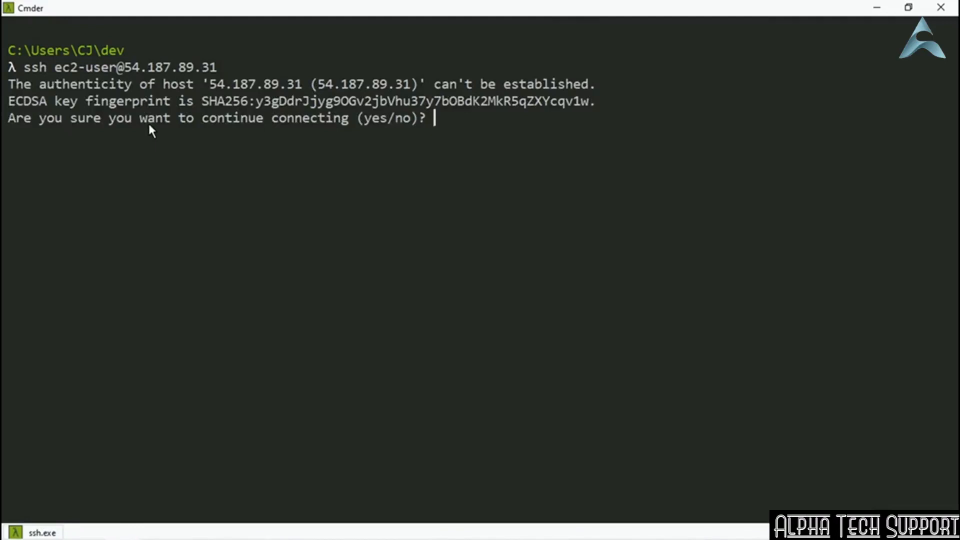
pyautogui.write('yes')
pyautogui.press('Return')
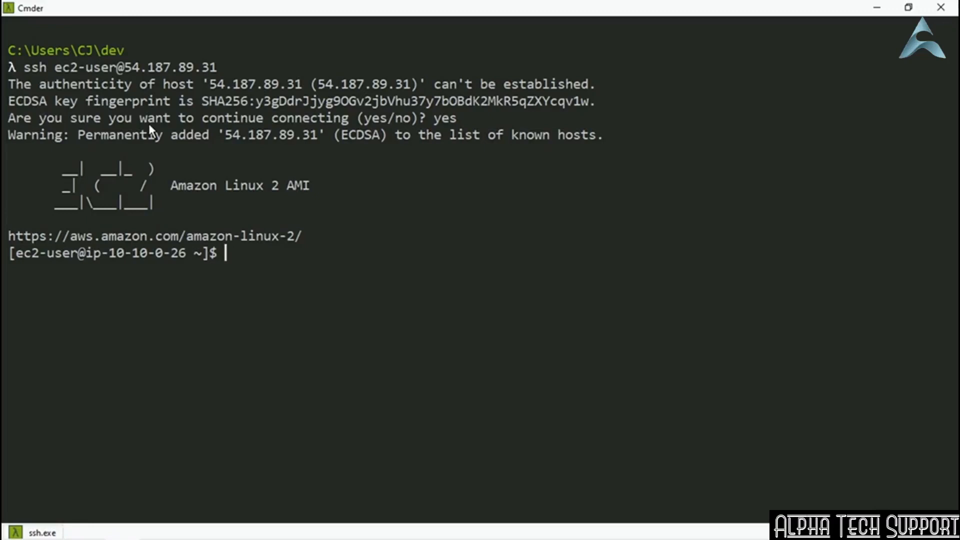
# Step: Ping linkedin.com from the EC2 instance and stop the ping after a few replies
pyautogui.write('ping lin')
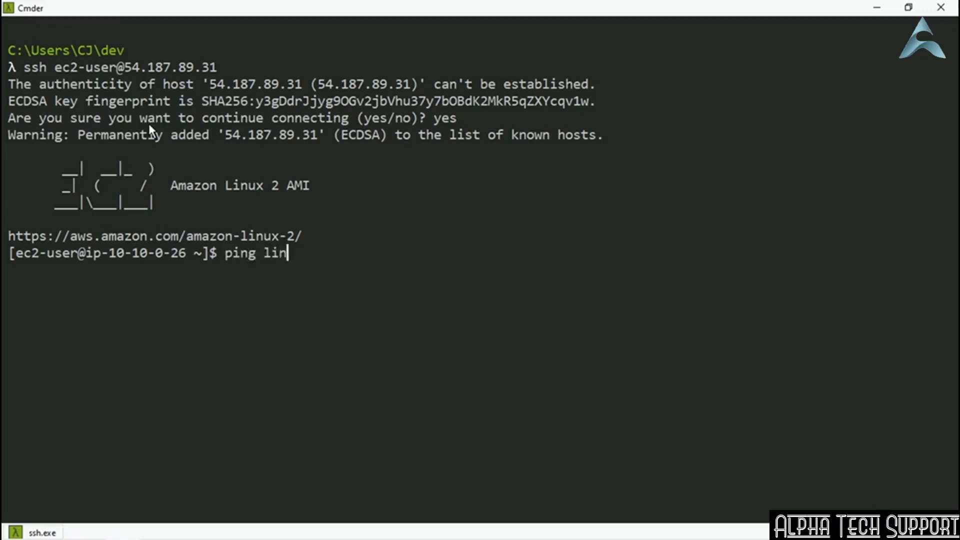
pyautogui.write('kedin.com')
pyautogui.press('Return')
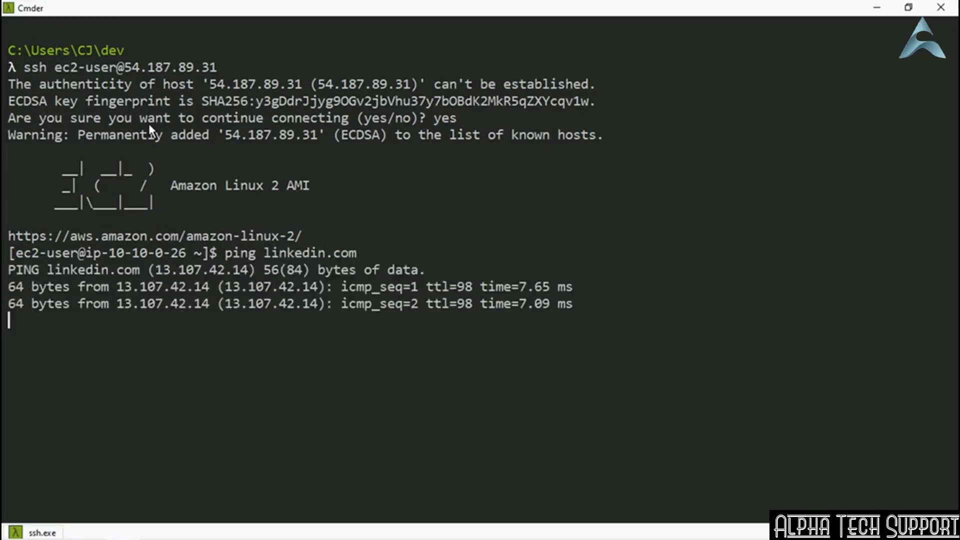
pyautogui.hotkey('ctrl', 'c')
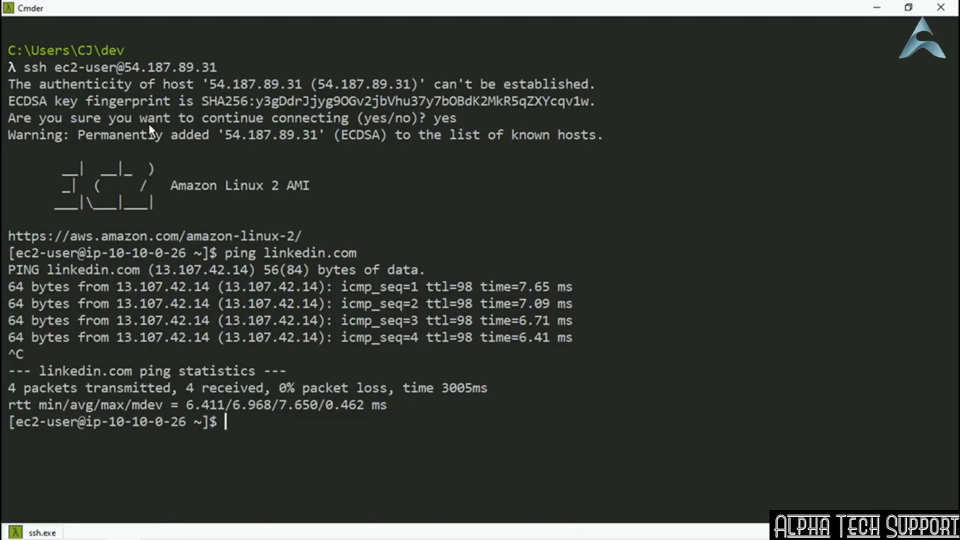
pyautogui.write('clear')
pyautogui.press('Return')
pyautogui.write('curl htt')
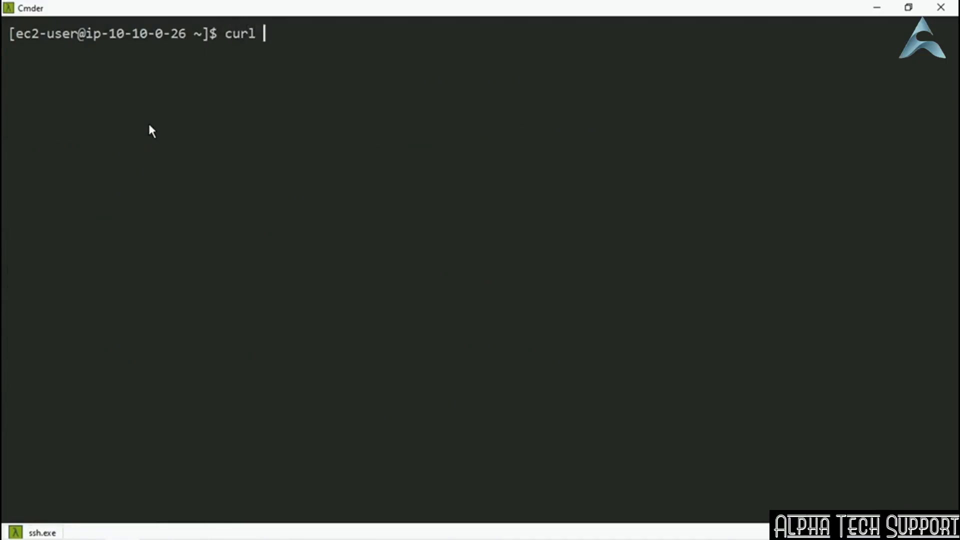
pyautogui.write('ps://welcome')
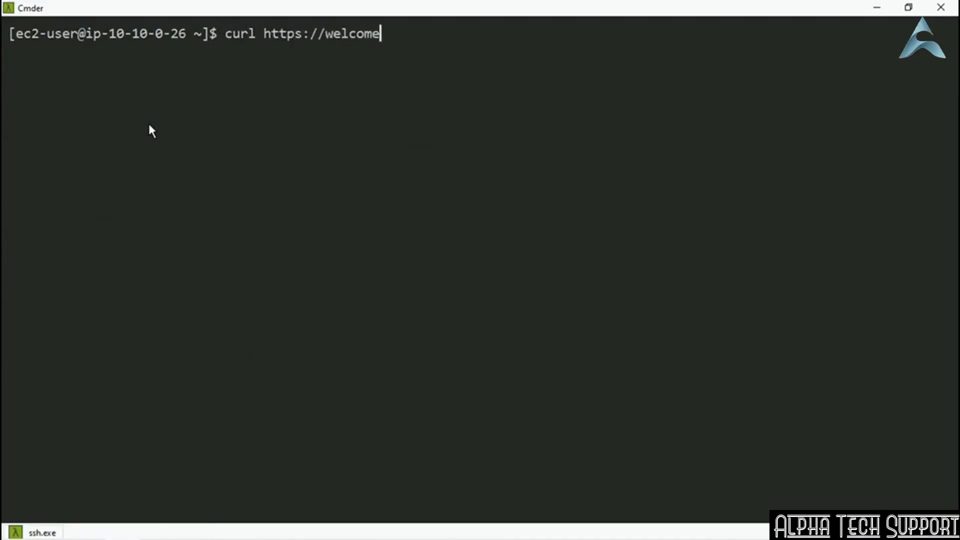
pyautogui.write('.opendns.com')
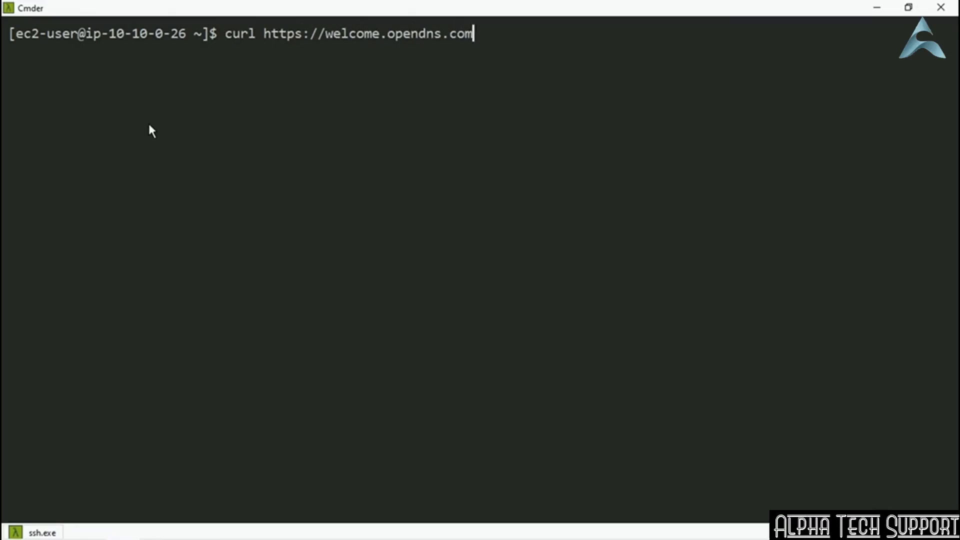
pyautogui.press('Return')
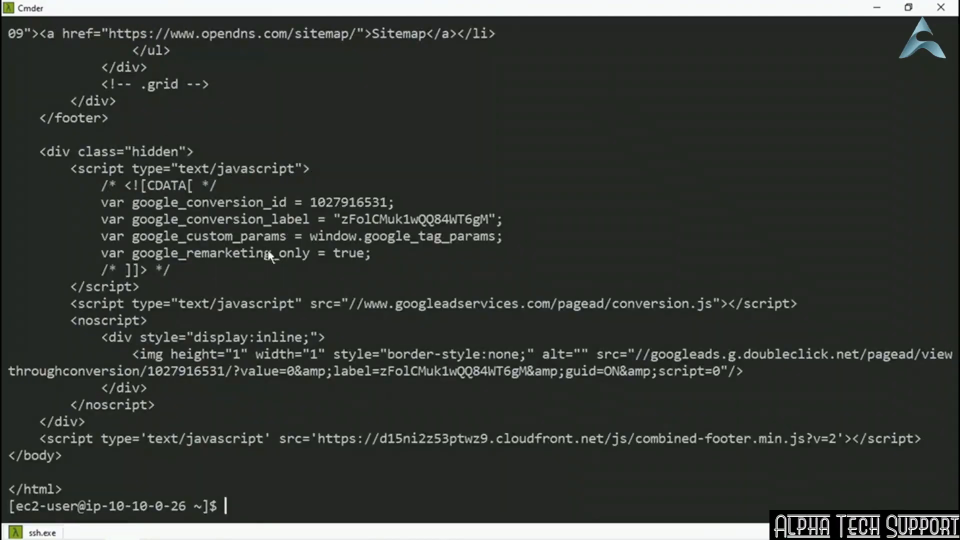
pyautogui.scroll(2, 277, 267)
pyautogui.scroll(2, 278, 270)
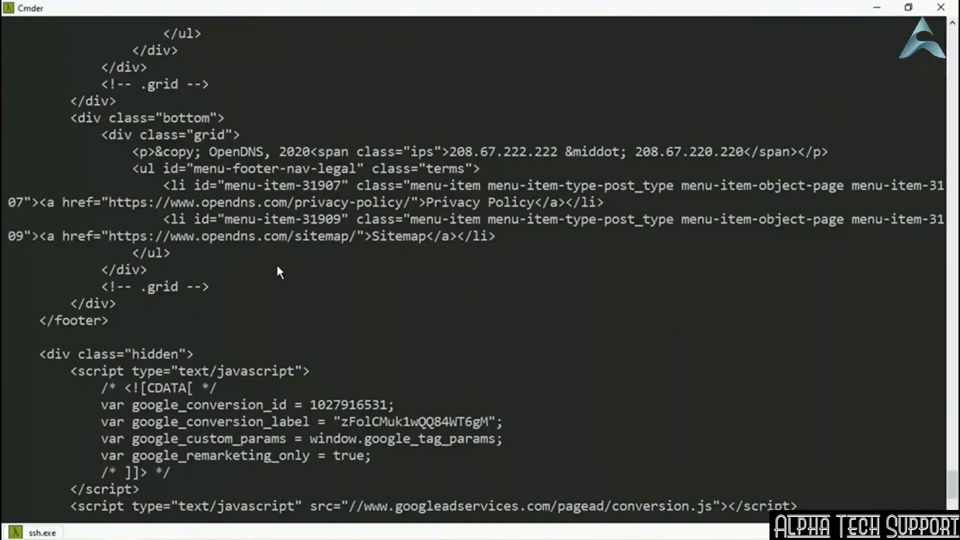
pyautogui.scroll(3, 278, 272)
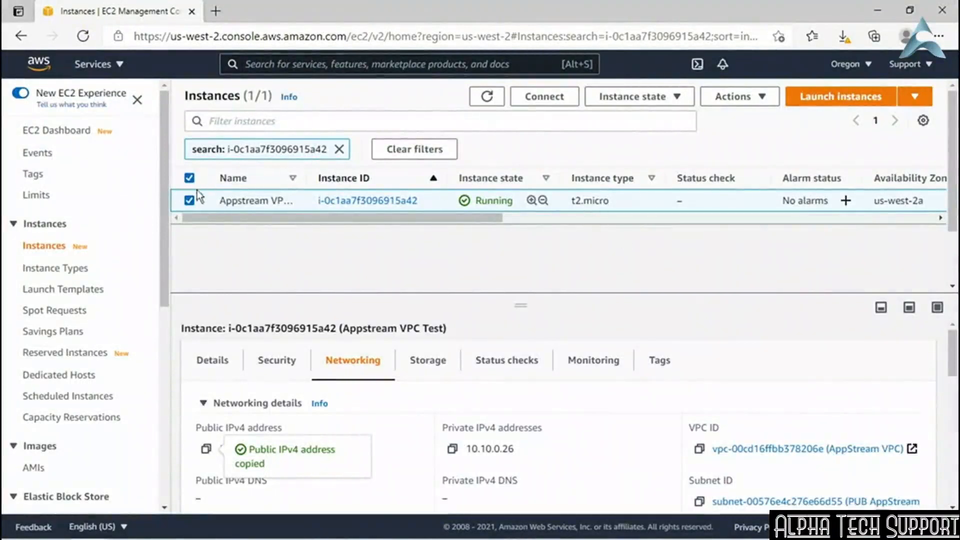
# Step: Switch to the EC2 console and terminate the Appstream VPC Test instance, confirming the termination
pyautogui.click(636, 101)
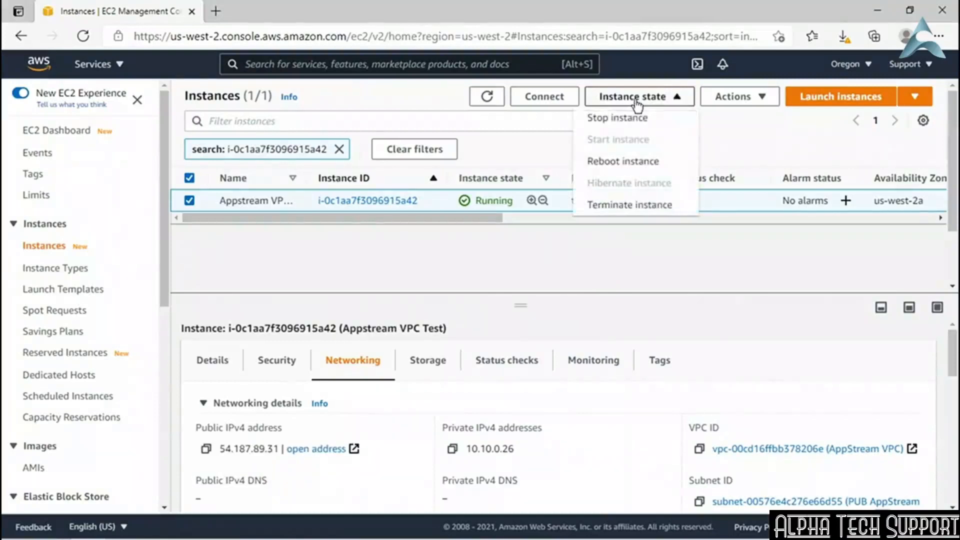
pyautogui.click(625, 207)
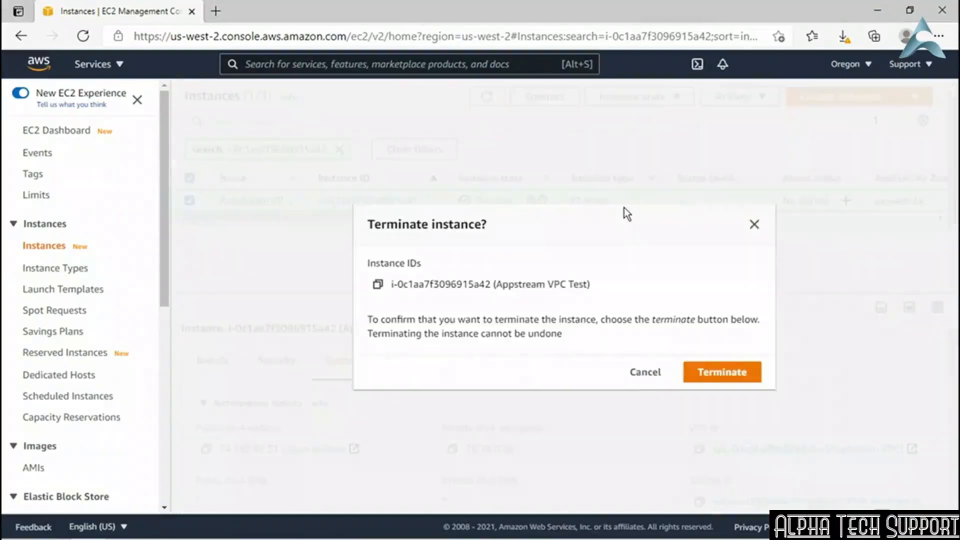
pyautogui.click(713, 378)
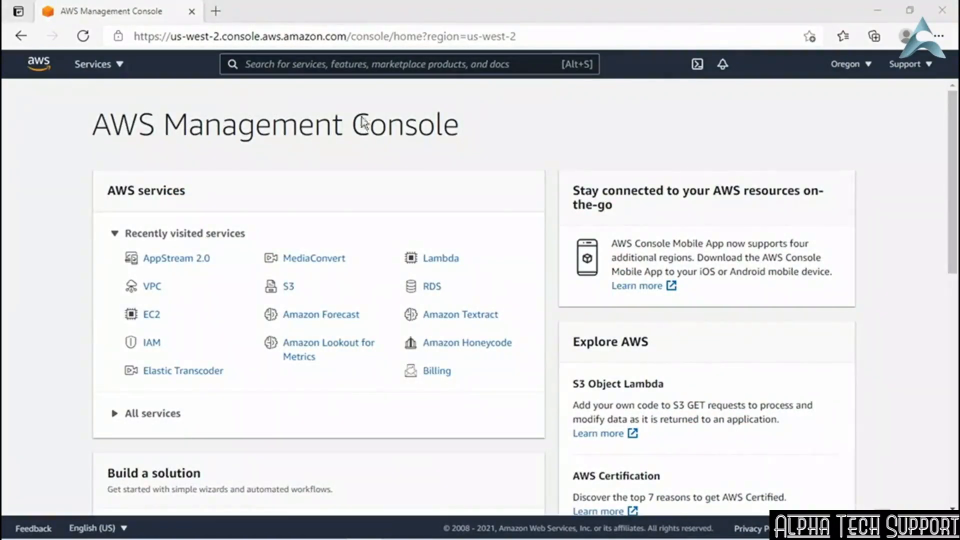
# Step: Check that the console region is US West (Oregon) us-west-2, and search for and open the AppStream 2.0 service
pyautogui.click(853, 68)
pyautogui.click(854, 70)
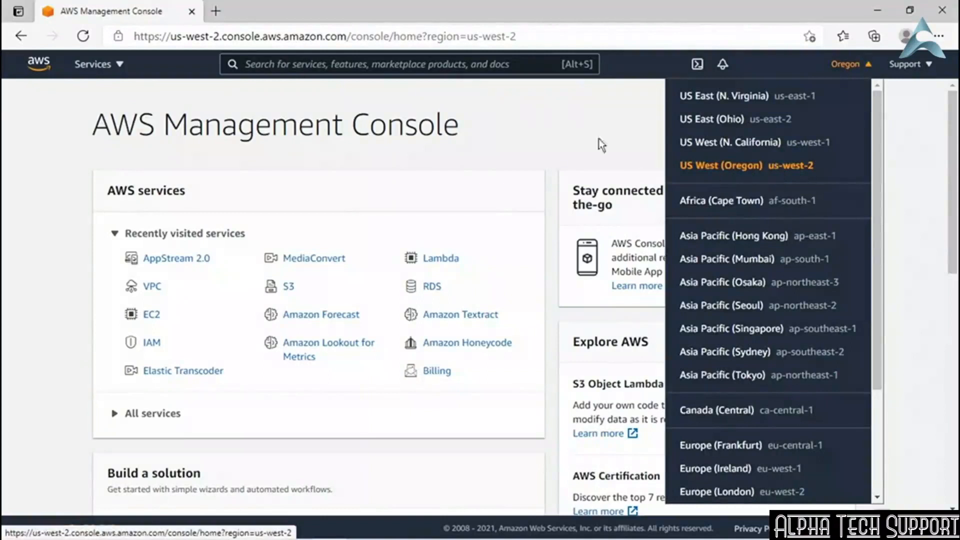
pyautogui.click(572, 119)
pyautogui.click(280, 64)
pyautogui.write('appstream')
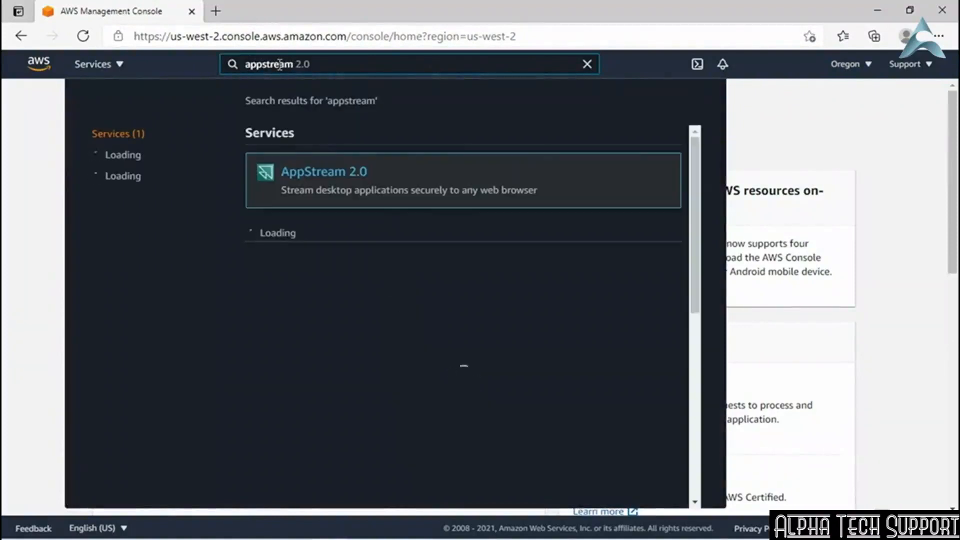
pyautogui.click(320, 179)
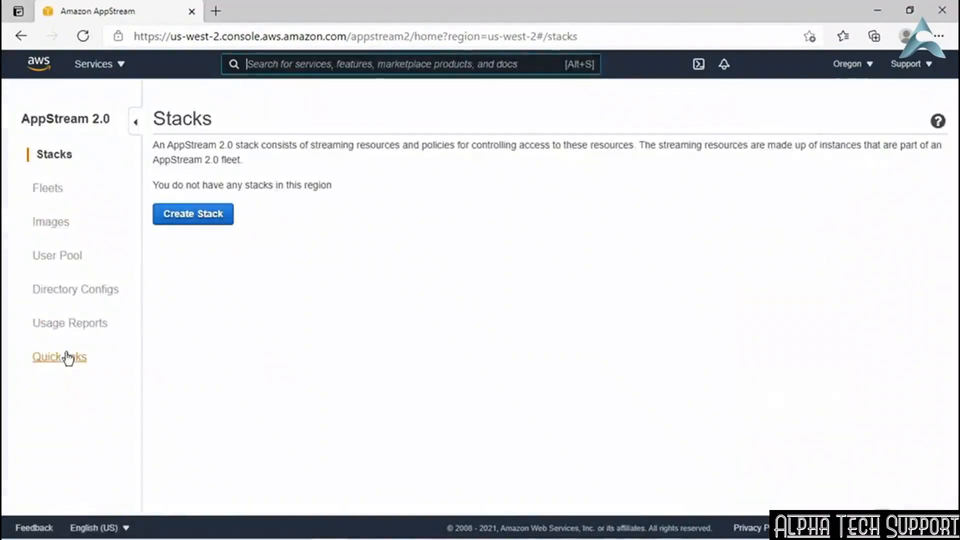
# Step: View the AppStream 2.0 quick setup options, skip them, and look over the images available in the Image Registry
pyautogui.click(68, 357)
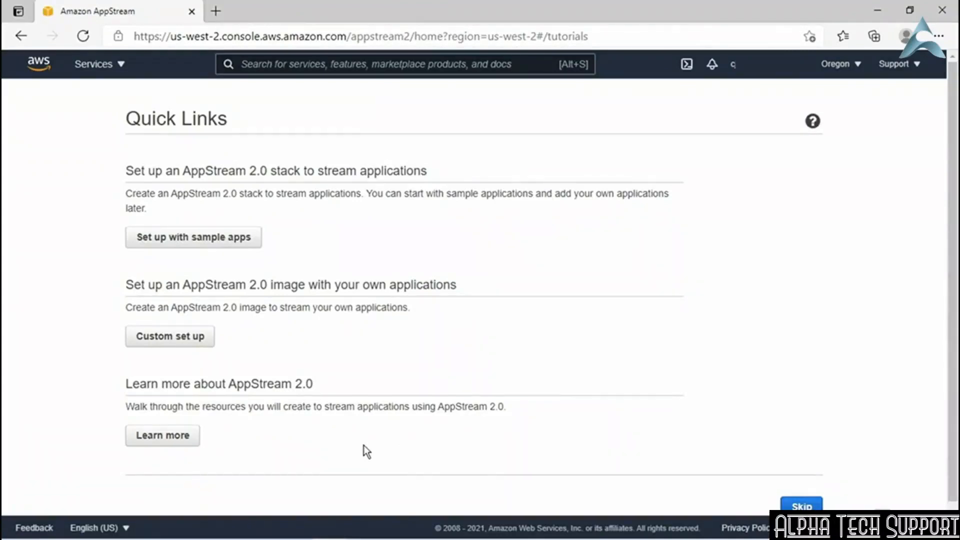
pyautogui.click(802, 506)
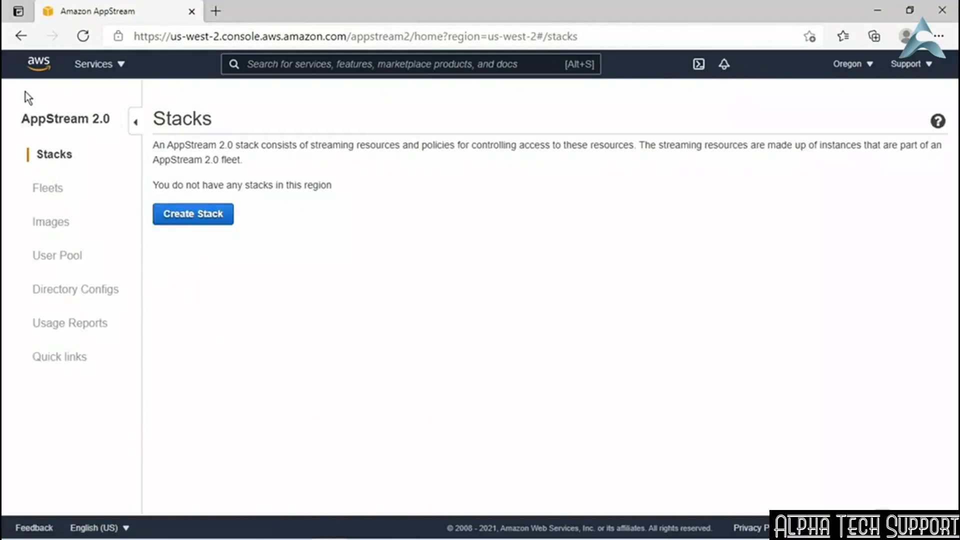
pyautogui.click(52, 225)
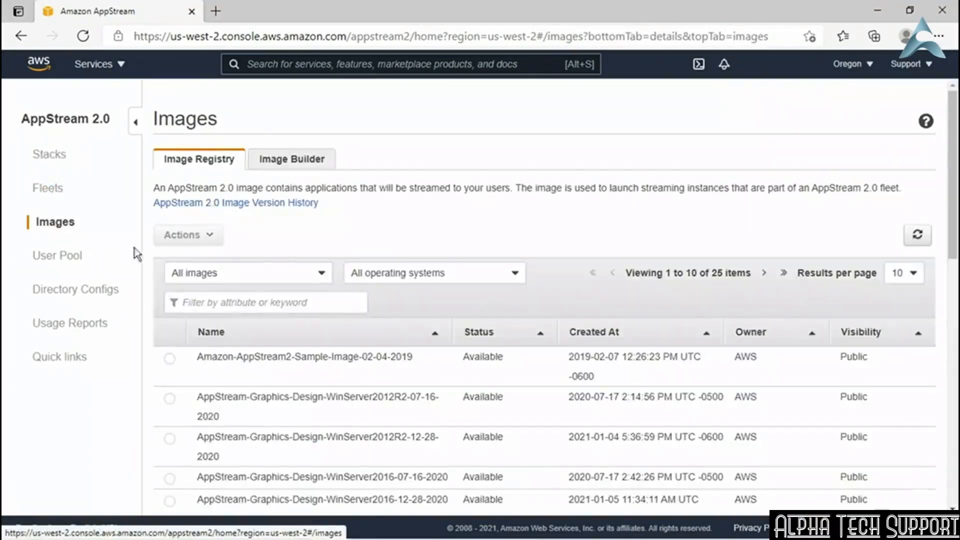
pyautogui.scroll(-5, 332, 282)
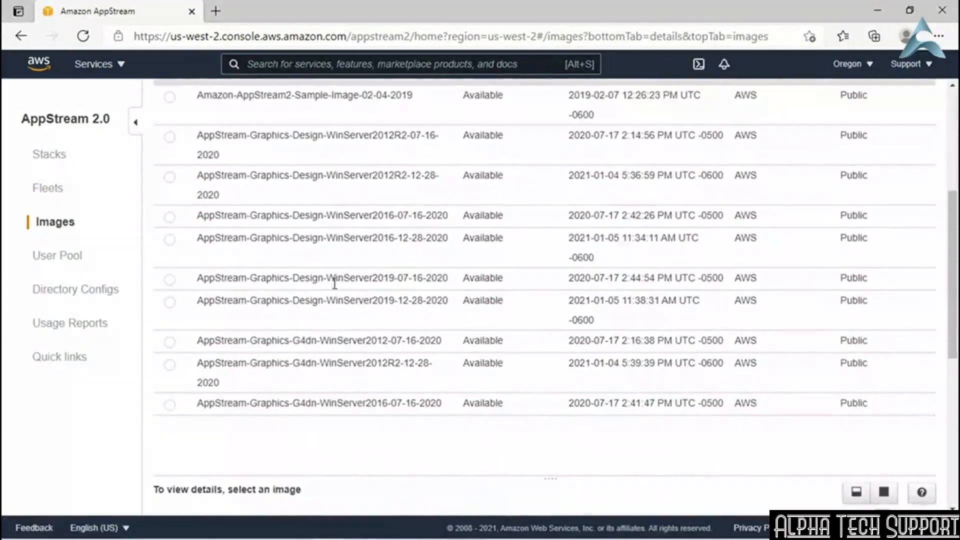
pyautogui.scroll(1, 334, 283)
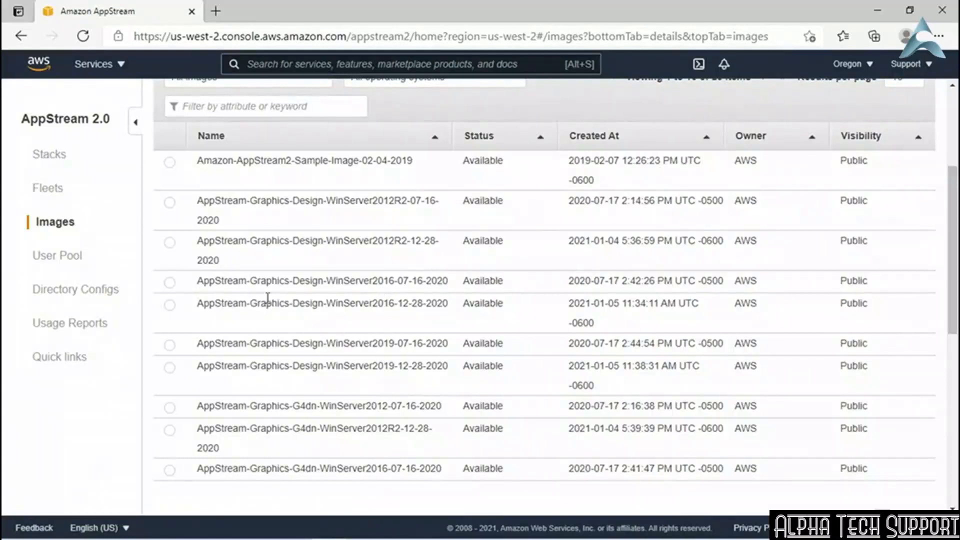
pyautogui.scroll(2, 268, 298)
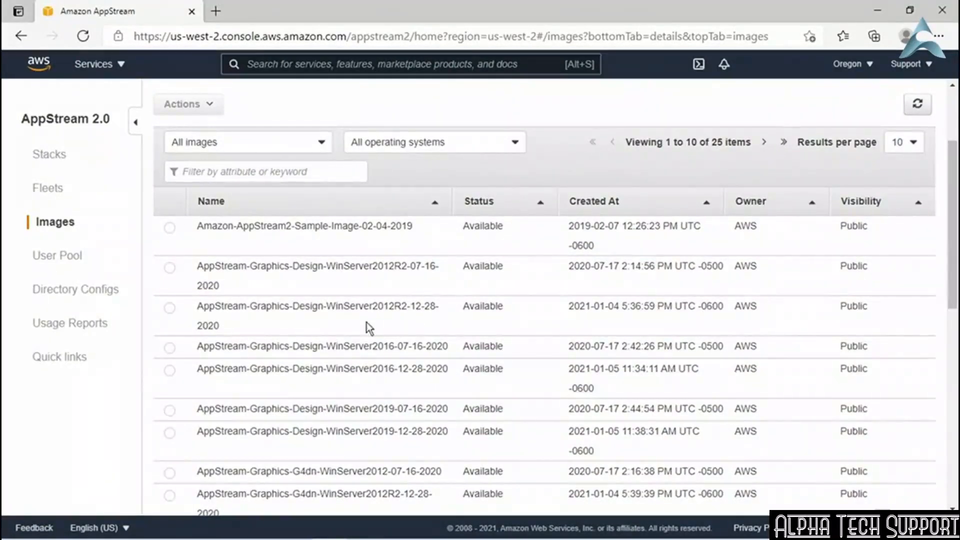
pyautogui.scroll(4, 356, 325)
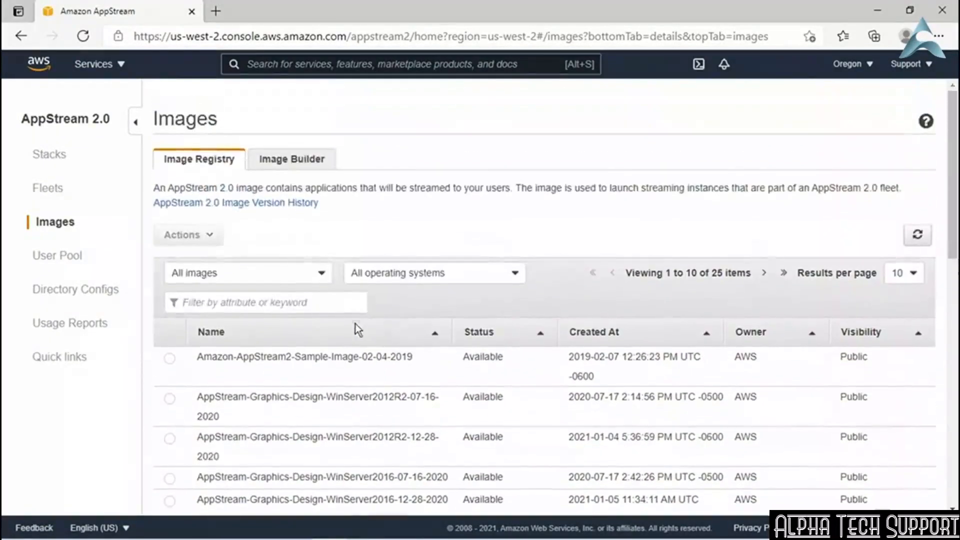
# Step: Select Amazon-AppStream2-Sample-Image-02-04-2019 and view the actions offered for it
pyautogui.click(170, 359)
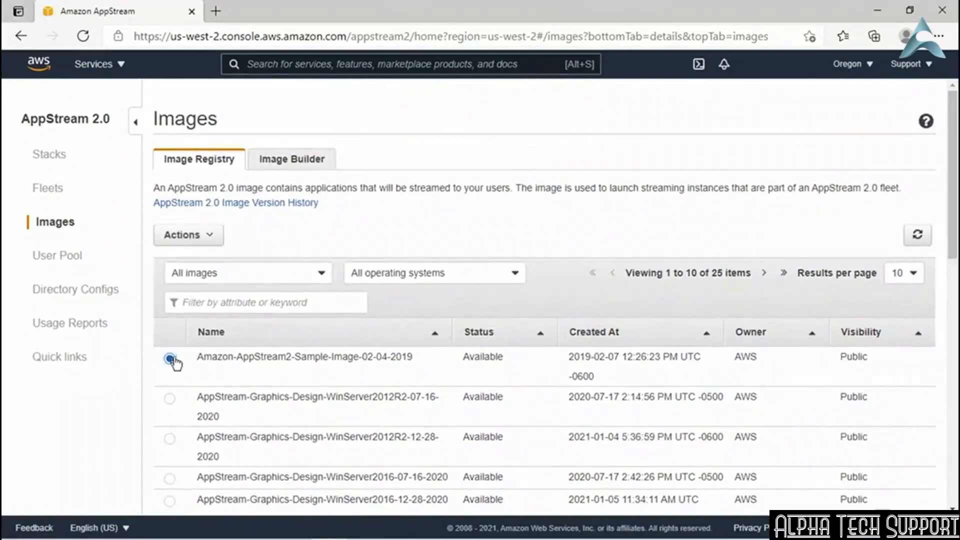
pyautogui.click(209, 239)
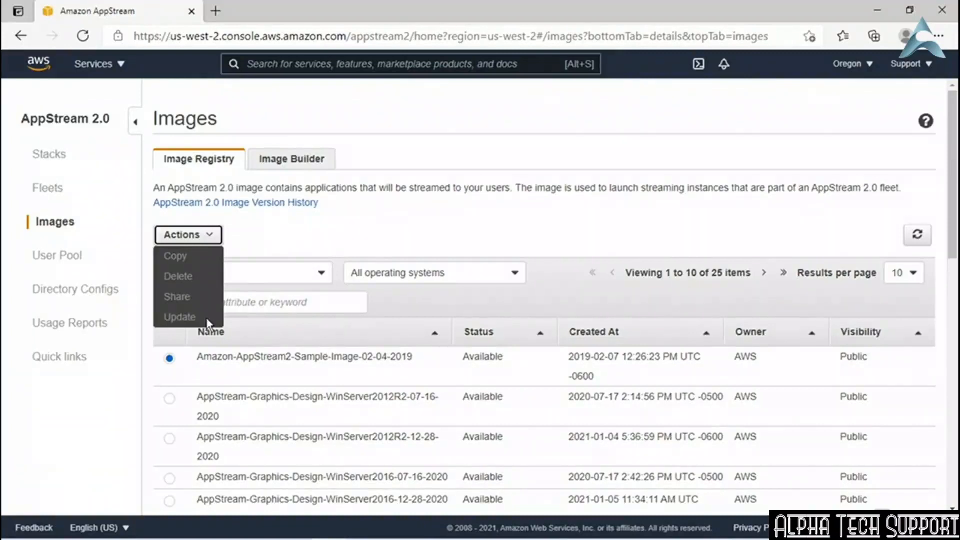
pyautogui.click(263, 226)
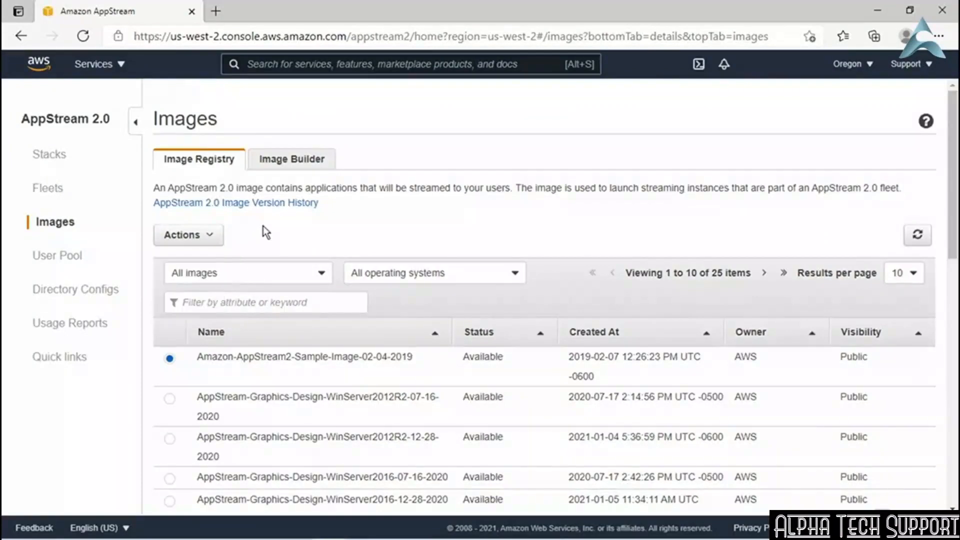
pyautogui.scroll(-3, 263, 226)
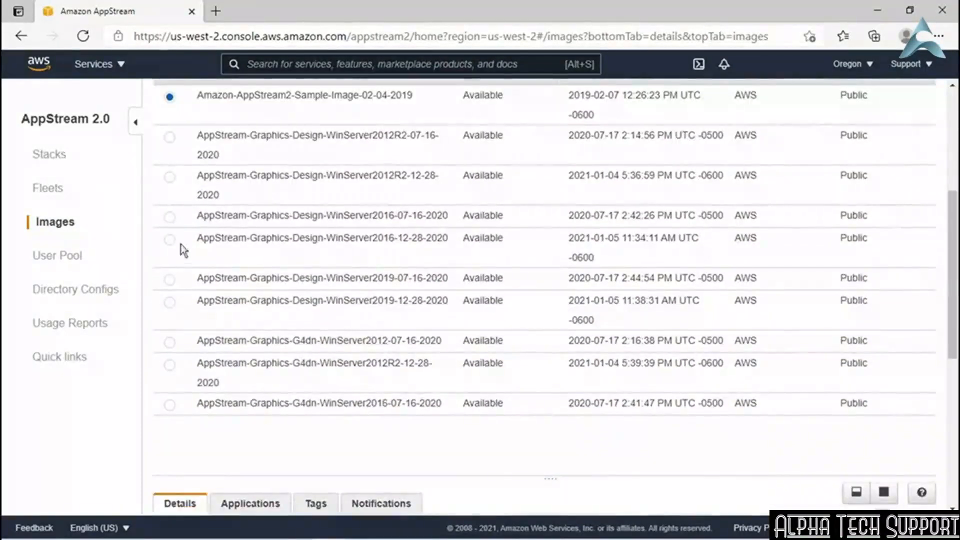
pyautogui.click(169, 247)
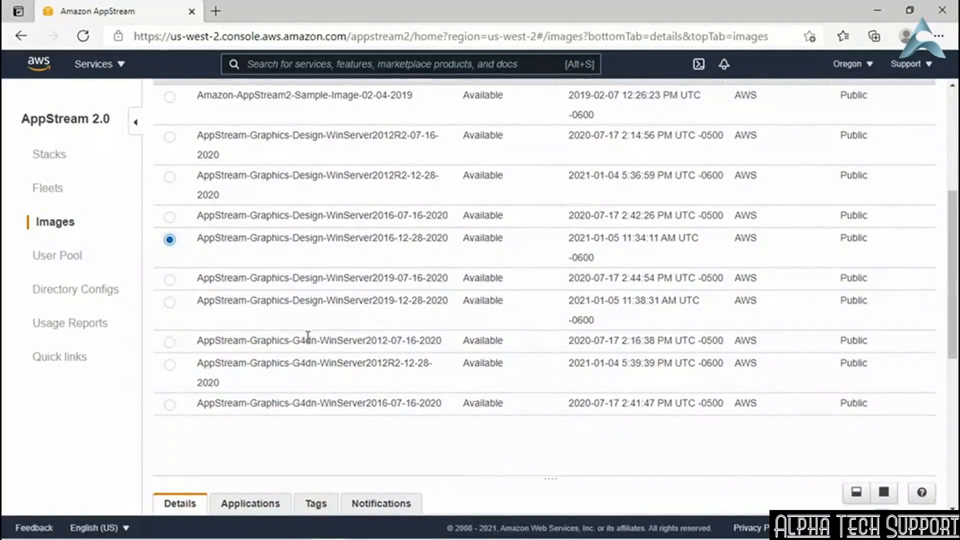
pyautogui.click(169, 342)
pyautogui.scroll(1, 308, 345)
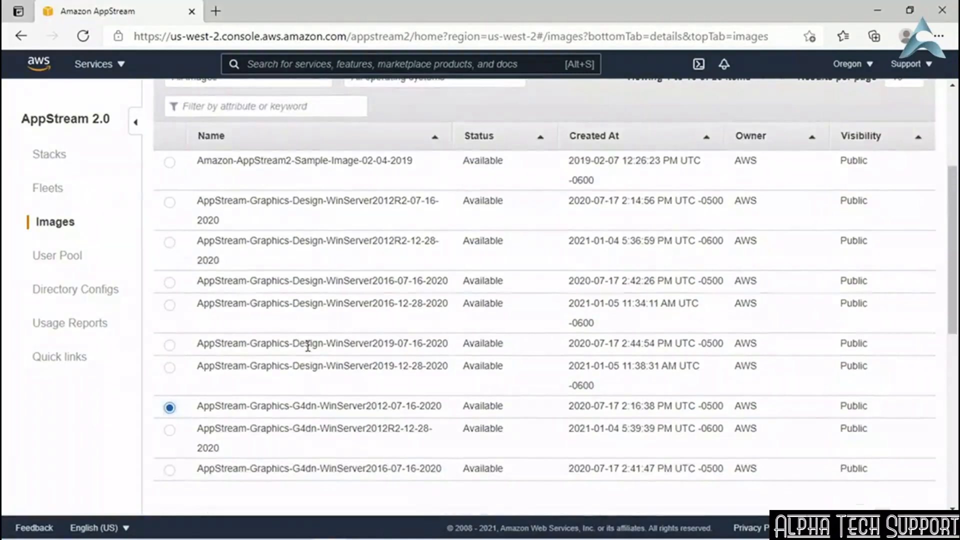
pyautogui.click(170, 243)
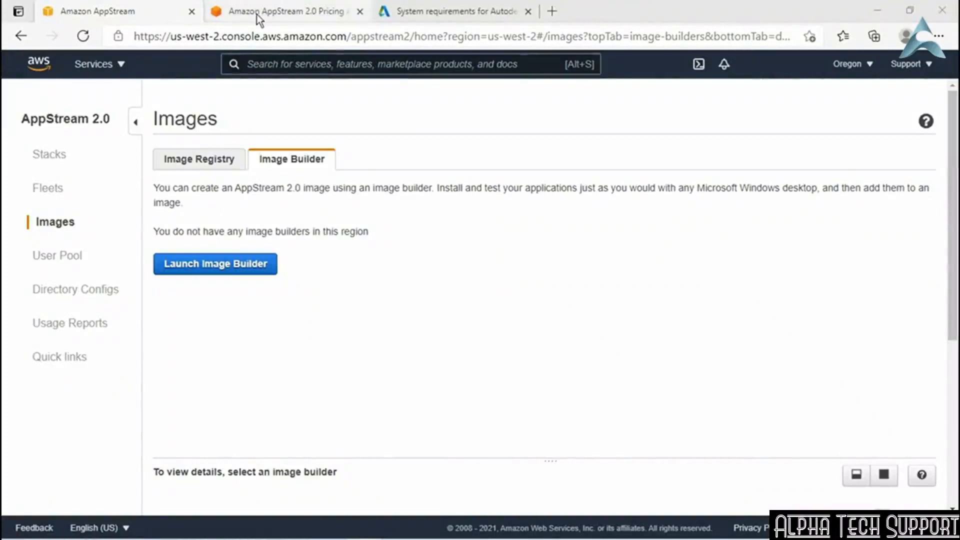
# Step: Examine the Autodesk Fusion 360 system requirements page, highlighting the CPU requirement of 4 cores, 1.7 GHz or greater
pyautogui.click(420, 15)
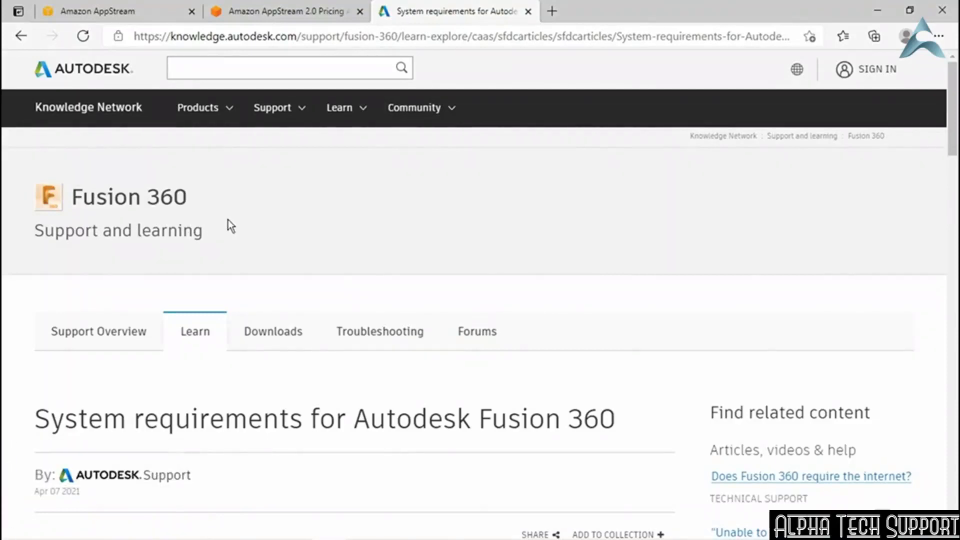
pyautogui.scroll(-2, 228, 220)
pyautogui.scroll(-4, 228, 220)
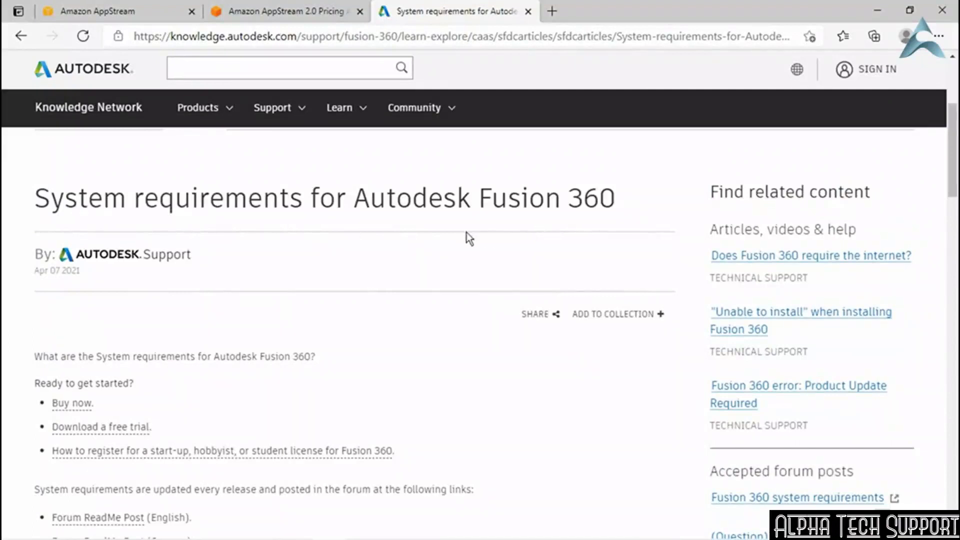
pyautogui.scroll(-4, 416, 249)
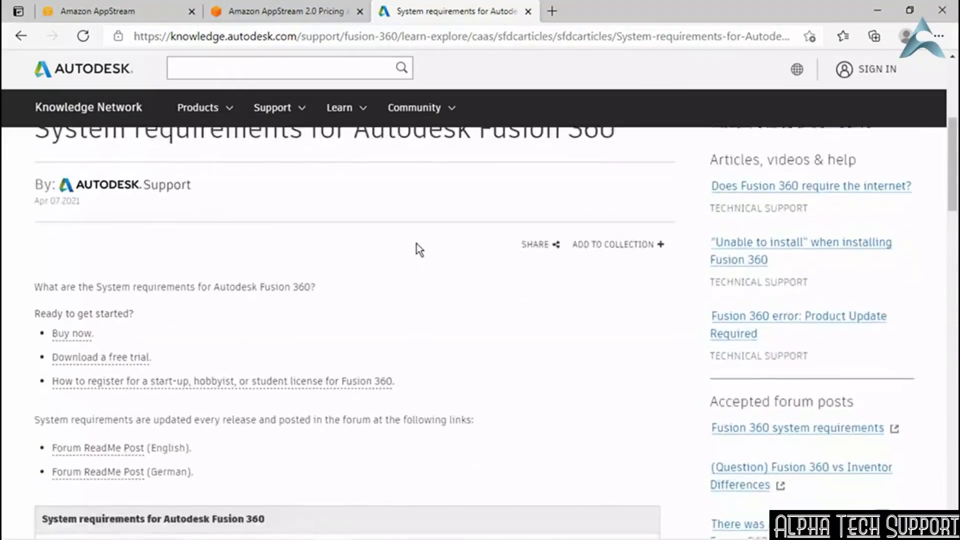
pyautogui.scroll(-4, 416, 244)
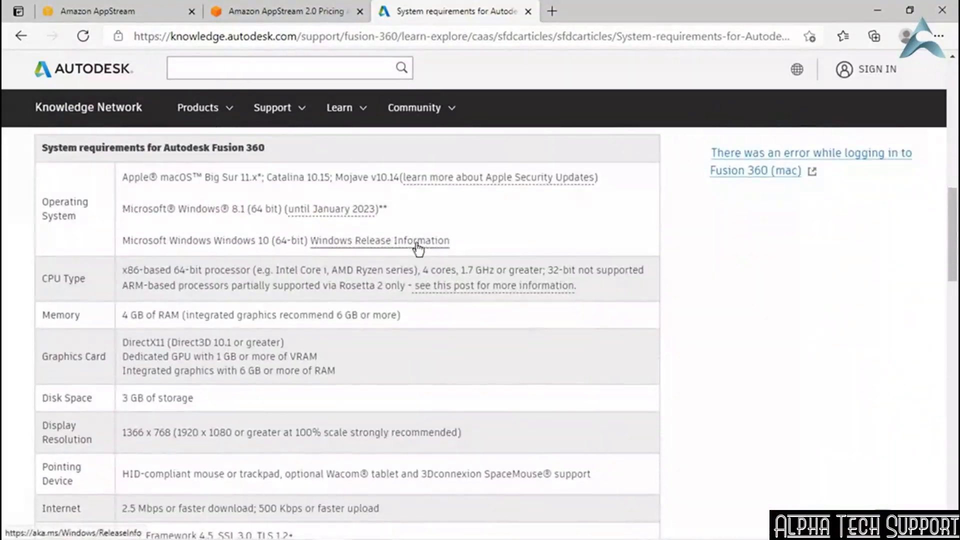
pyautogui.doubleClick(202, 210)
pyautogui.click(205, 235)
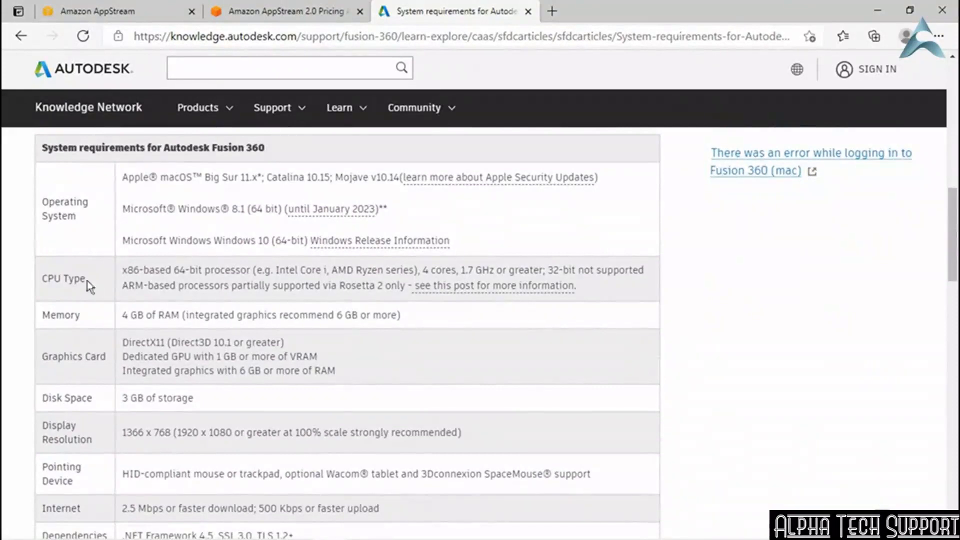
pyautogui.moveTo(424, 273); pyautogui.dragTo(545, 273)
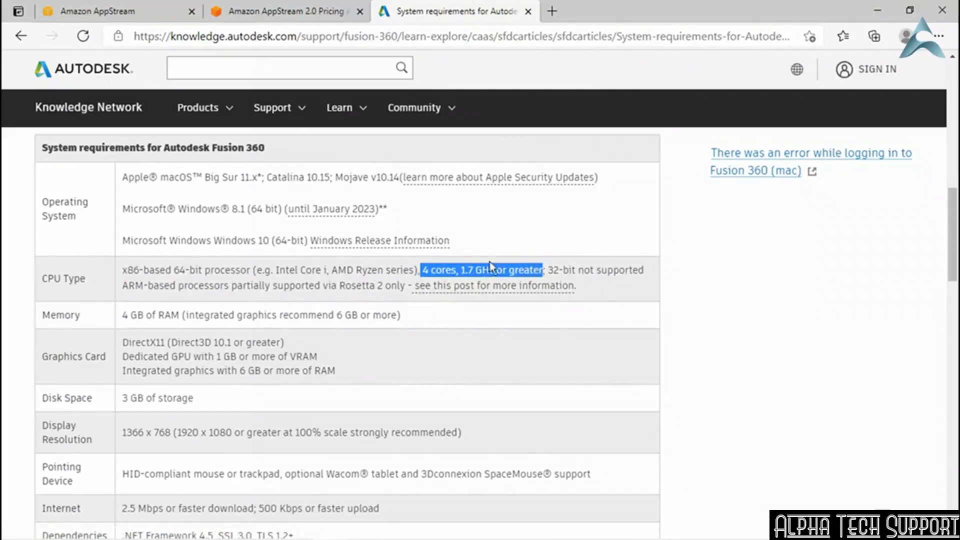
# Step: Highlight Fusion 360's 4 GB of RAM and dedicated GPU with 1 GB or more of VRAM requirements, and close the system requirements page
pyautogui.click(464, 272)
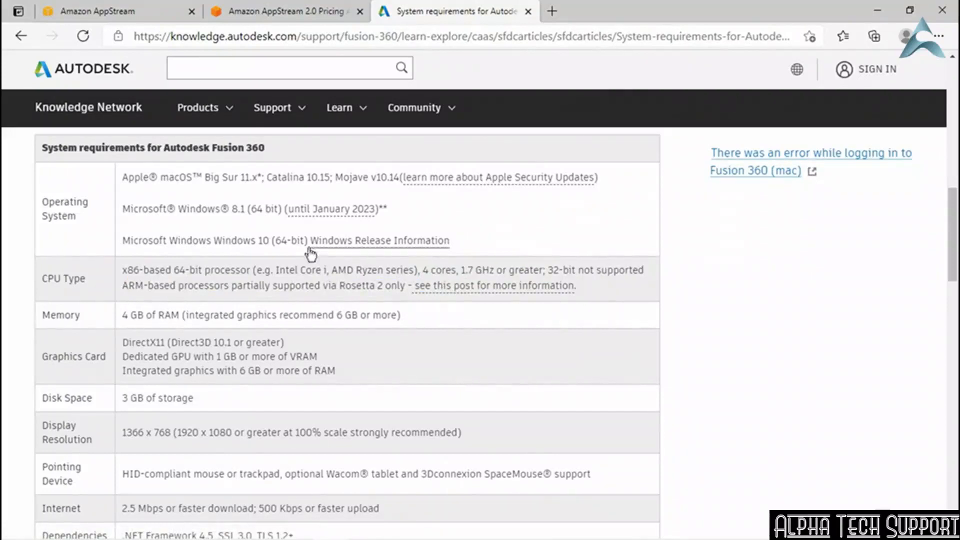
pyautogui.moveTo(124, 320); pyautogui.dragTo(180, 323)
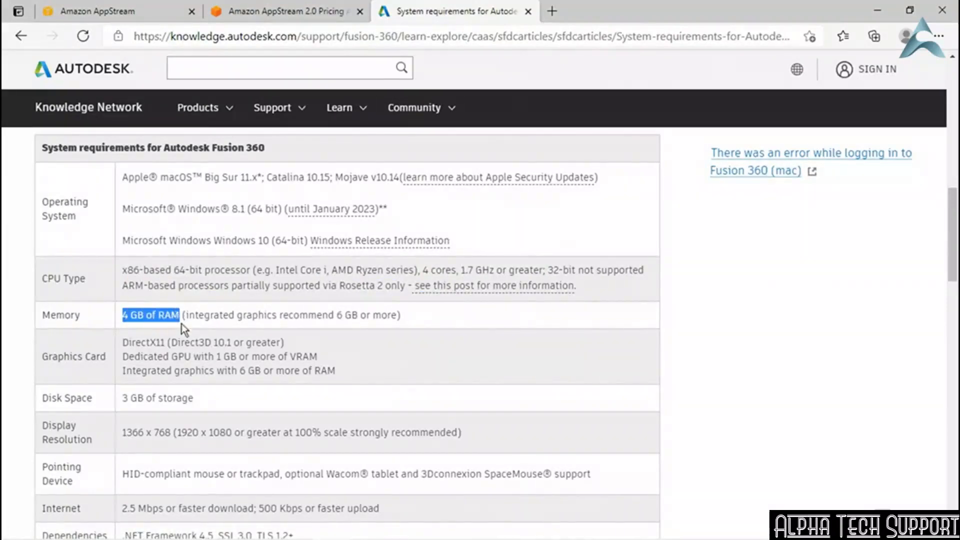
pyautogui.click(184, 321)
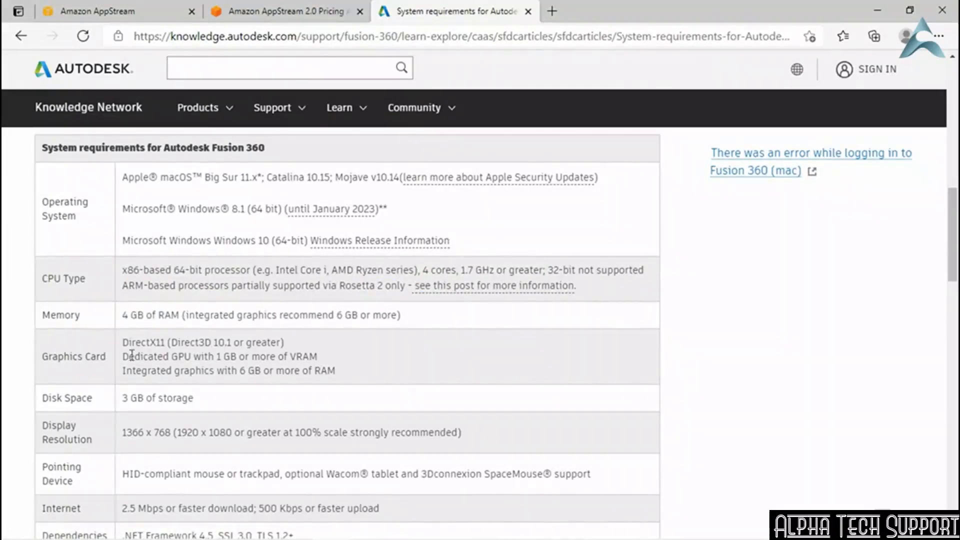
pyautogui.moveTo(124, 358); pyautogui.dragTo(322, 360)
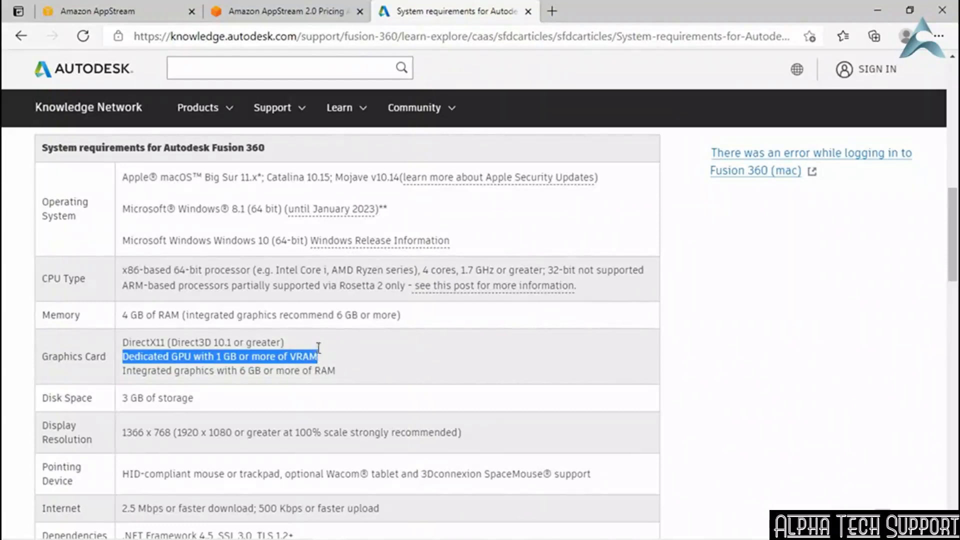
pyautogui.click(527, 11)
# Step: Review the AppStream 2.0 pricing page from the pricing overview through the general purpose, compute optimized and memory optimized instances for US West (Oregon)
pyautogui.scroll(20, 279, 185)
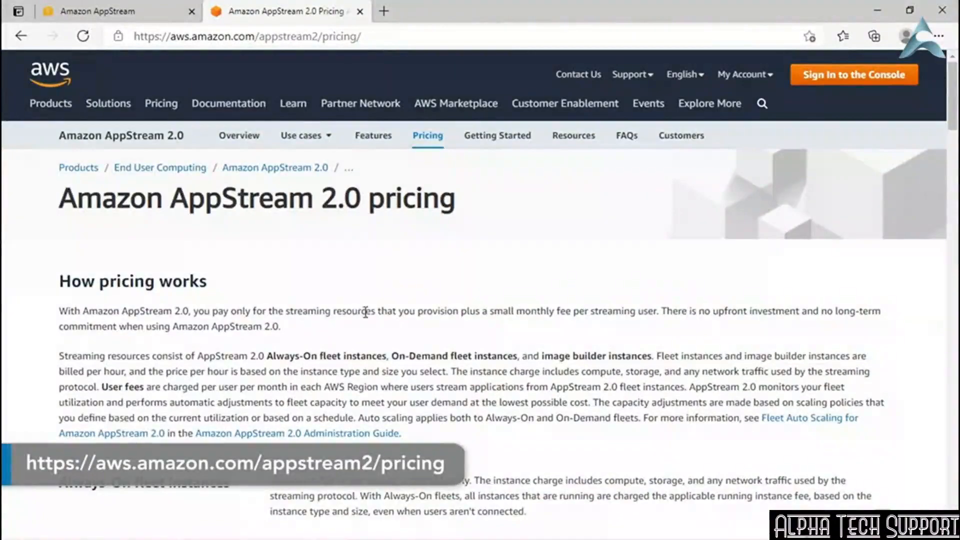
pyautogui.scroll(-7, 357, 300)
pyautogui.scroll(-15, 366, 313)
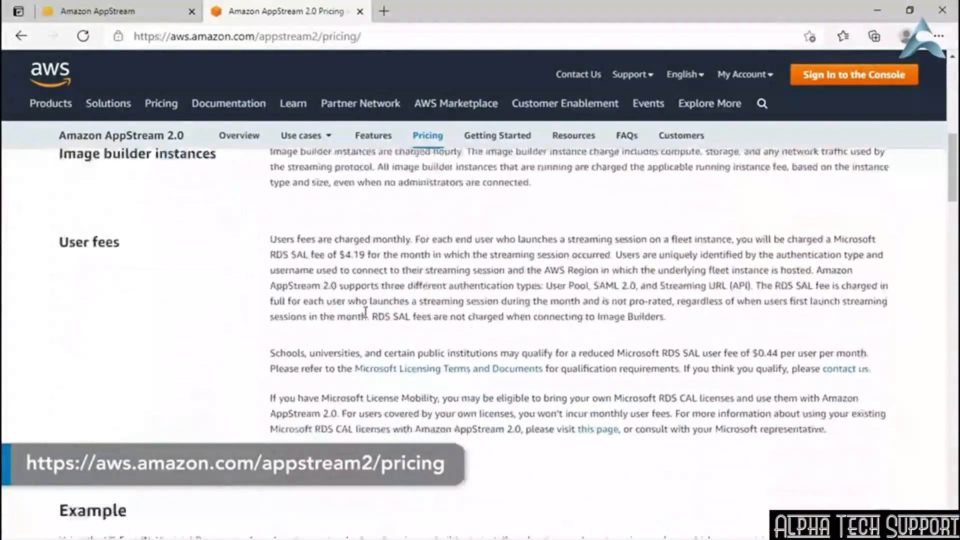
pyautogui.scroll(-1, 366, 313)
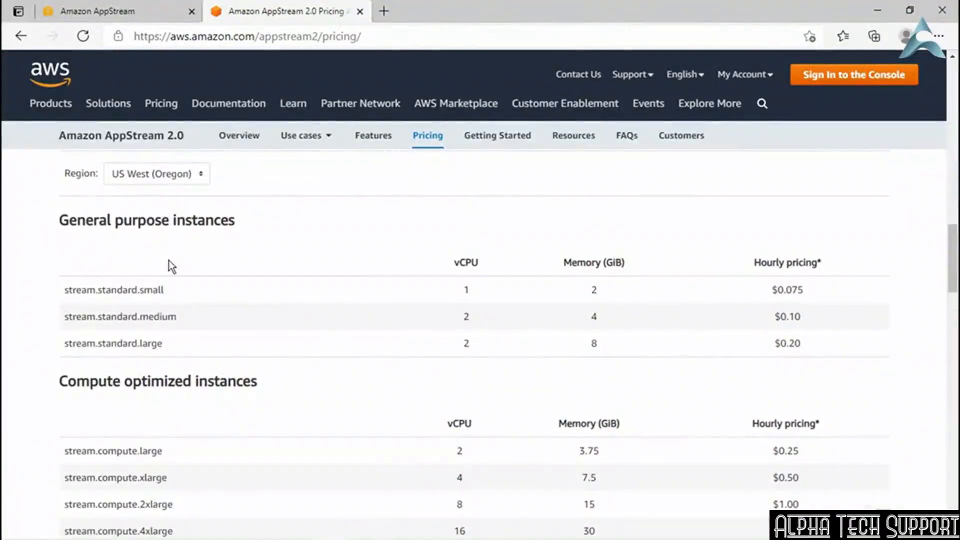
pyautogui.scroll(-3, 200, 262)
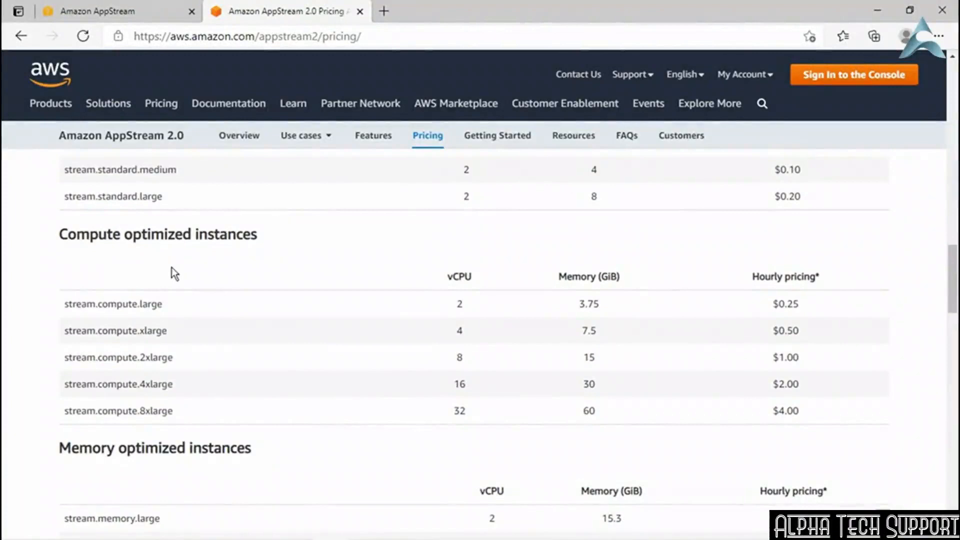
pyautogui.scroll(-4, 215, 274)
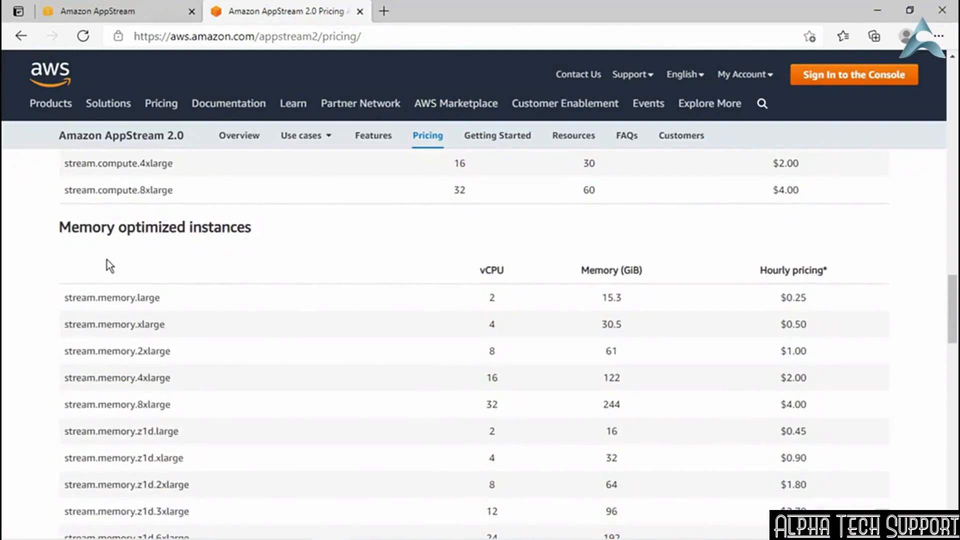
pyautogui.scroll(-7, 255, 276)
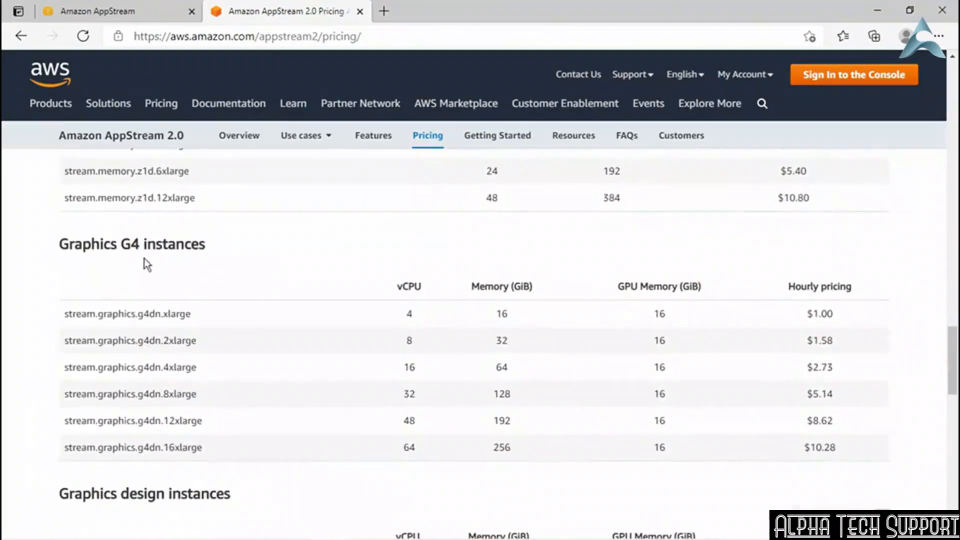
# Step: Examine the Graphics G4 instances, checking the GPU memory of stream.graphics.g4dn.xlarge
pyautogui.doubleClick(125, 248)
pyautogui.click(615, 313)
pyautogui.doubleClick(663, 315)
pyautogui.click(224, 290)
# Step: Examine the Graphics design instances, checking the vCPU, memory and GPU memory of stream.graphics-design.large
pyautogui.scroll(-4, 311, 300)
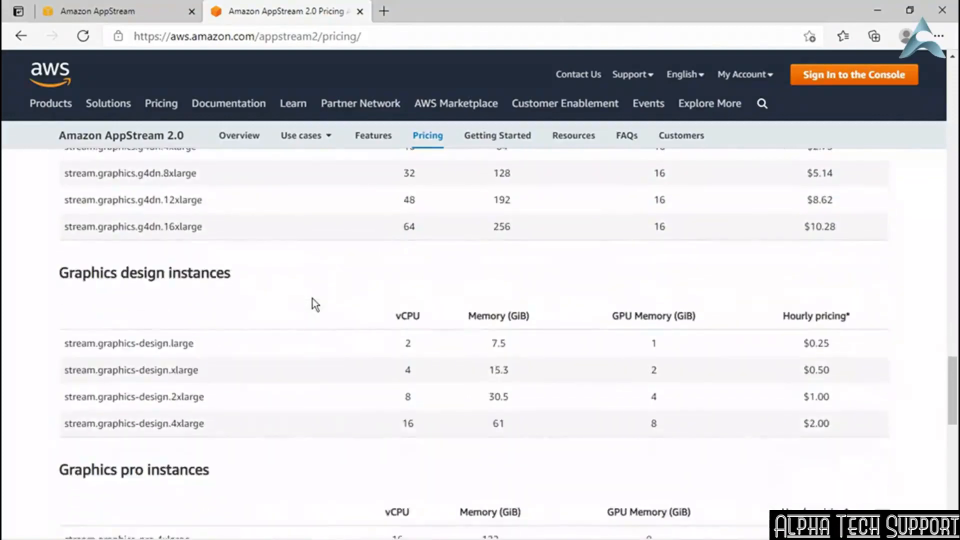
pyautogui.doubleClick(80, 274)
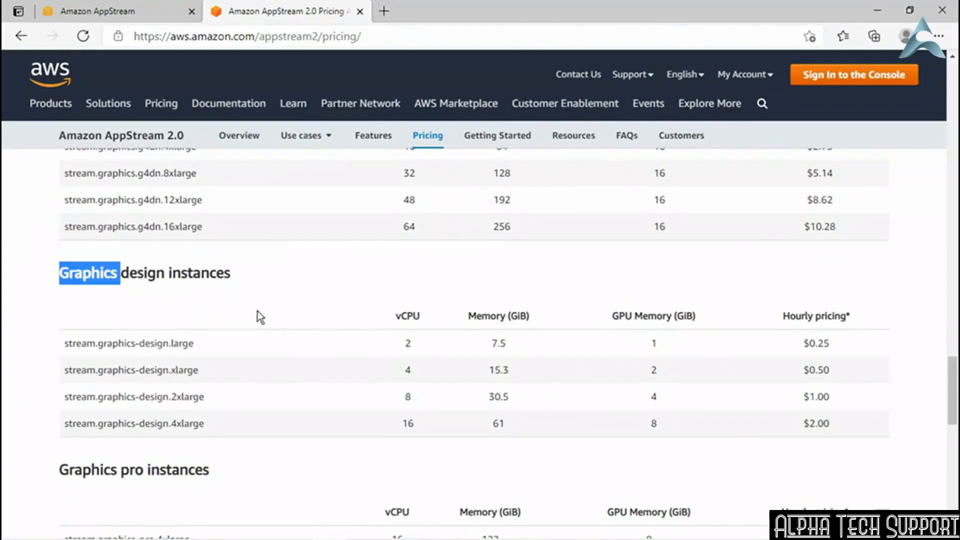
pyautogui.click(273, 316)
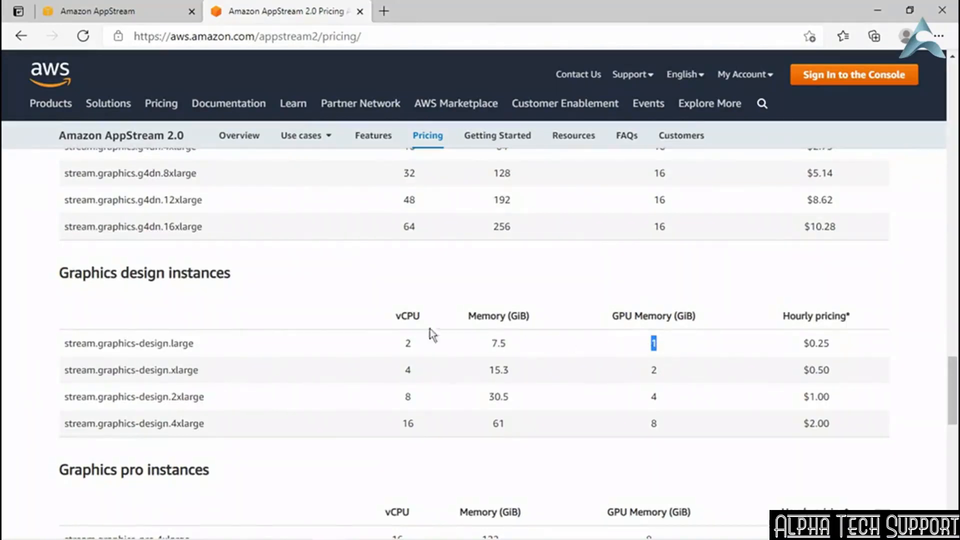
pyautogui.moveTo(65, 344); pyautogui.dragTo(200, 352)
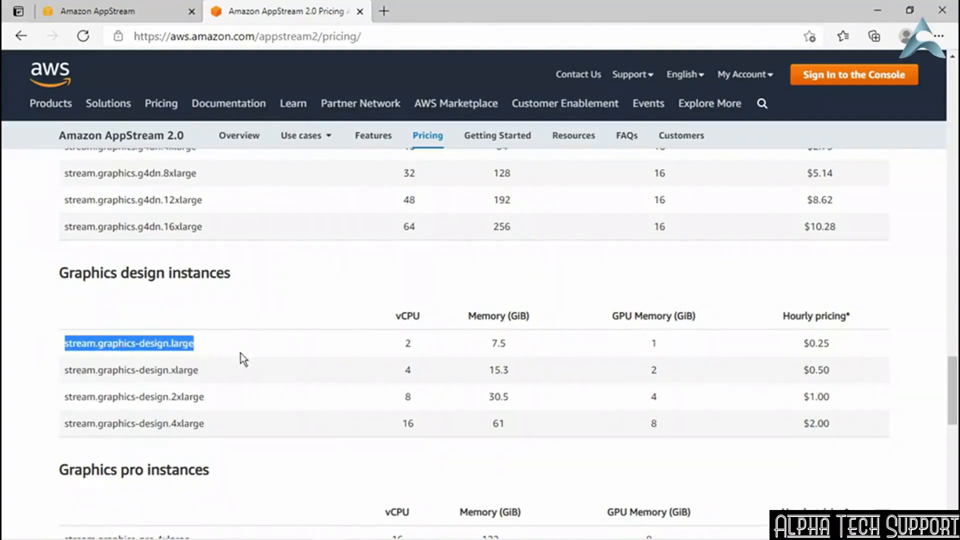
pyautogui.click(393, 350)
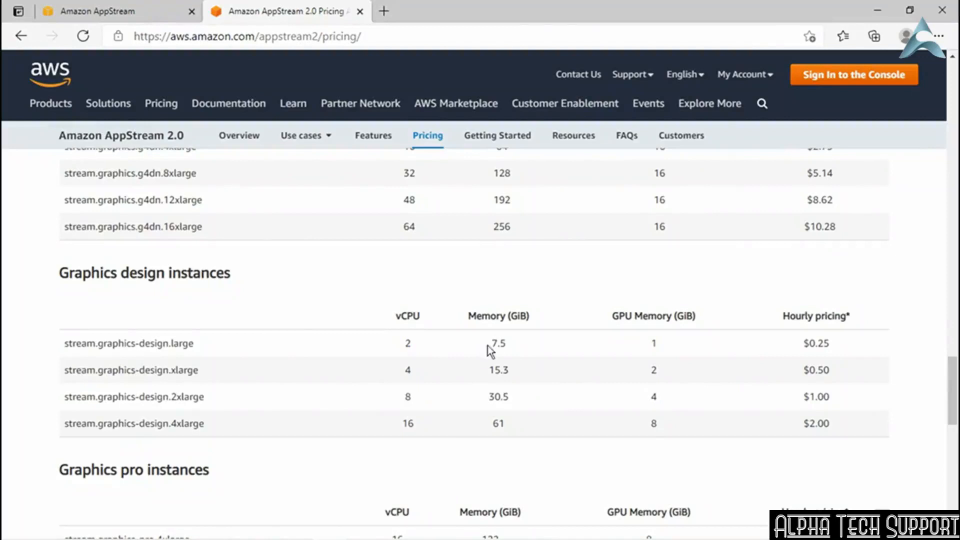
pyautogui.click(507, 344)
# Step: Check the vCPU, memory and GPU memory of stream.graphics-design.xlarge, and close the pricing page
pyautogui.moveTo(65, 371); pyautogui.dragTo(199, 376)
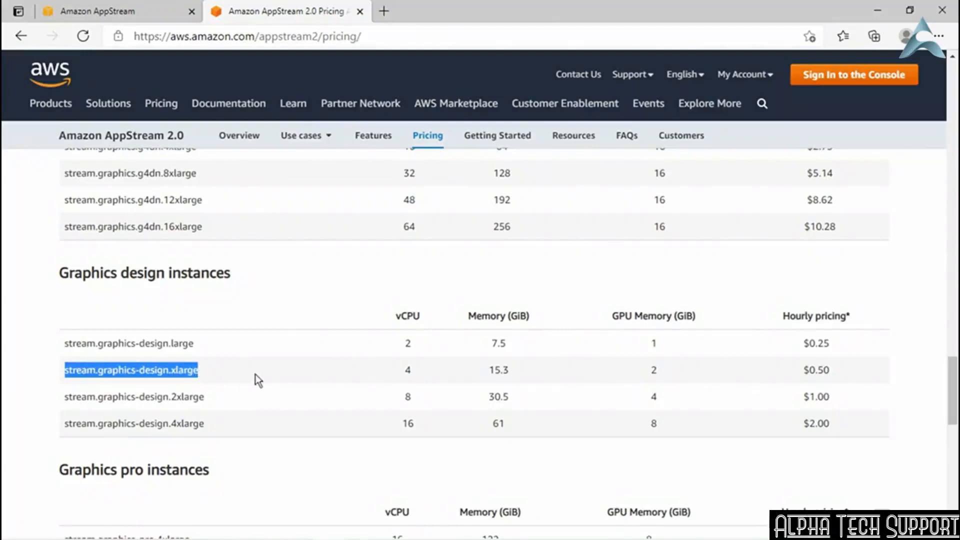
pyautogui.click(407, 373)
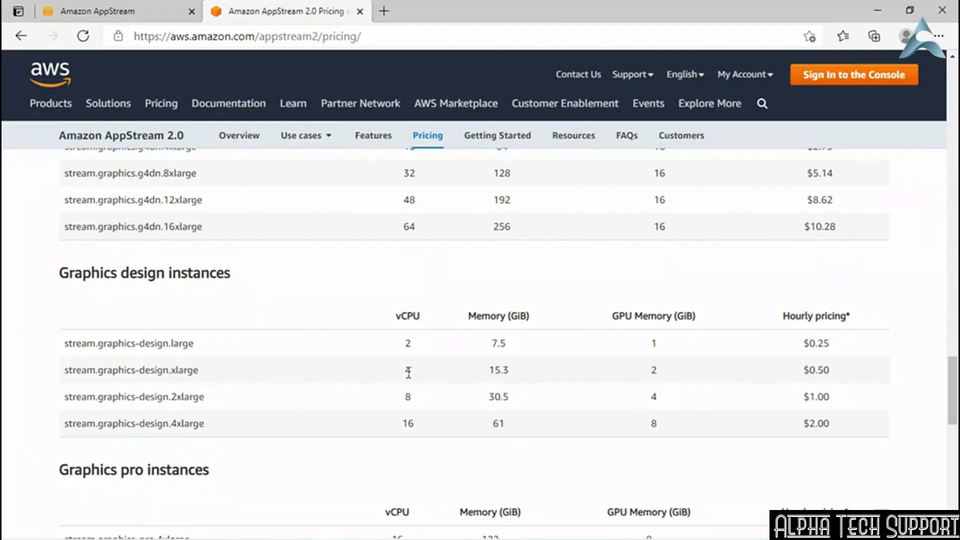
pyautogui.moveTo(473, 375); pyautogui.dragTo(515, 374)
pyautogui.click(641, 376)
pyautogui.click(661, 376)
pyautogui.click(360, 11)
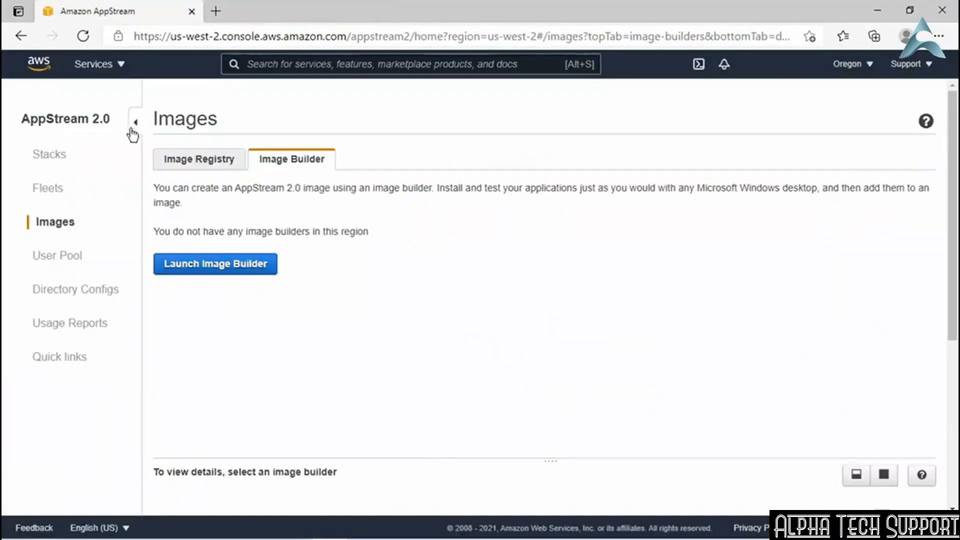
# Step: Start launching a new image builder from Images and compare the Graphics Design, G4dn and Pro WinServer2019 base images
pyautogui.click(55, 221)
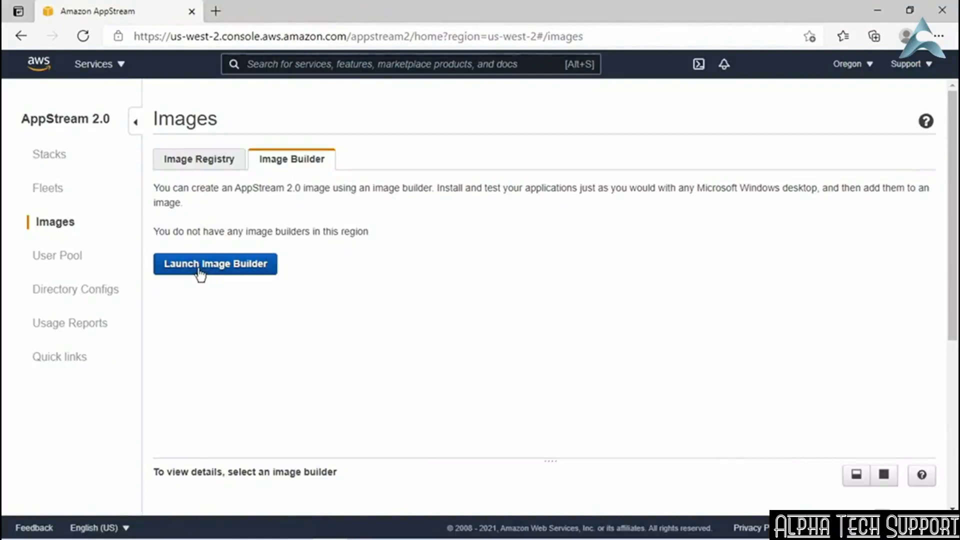
pyautogui.click(199, 270)
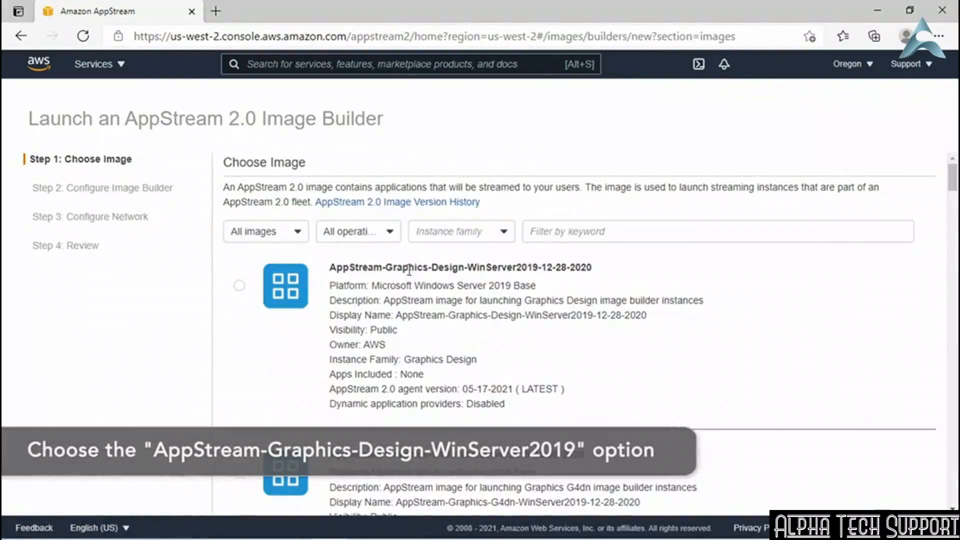
pyautogui.moveTo(393, 265); pyautogui.dragTo(442, 275)
pyautogui.click(428, 332)
pyautogui.scroll(-1, 437, 380)
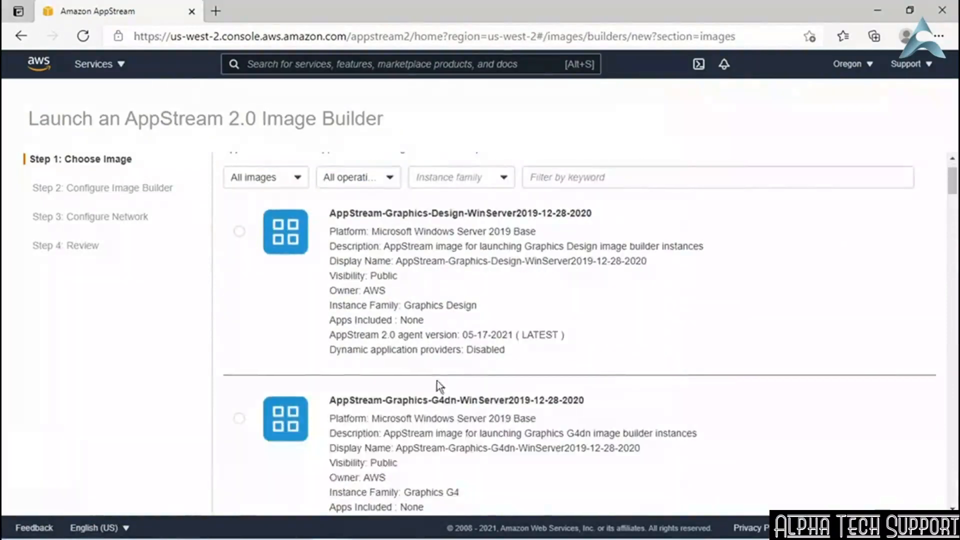
pyautogui.doubleClick(444, 399)
pyautogui.scroll(-4, 435, 380)
pyautogui.doubleClick(405, 370)
pyautogui.scroll(-3, 423, 368)
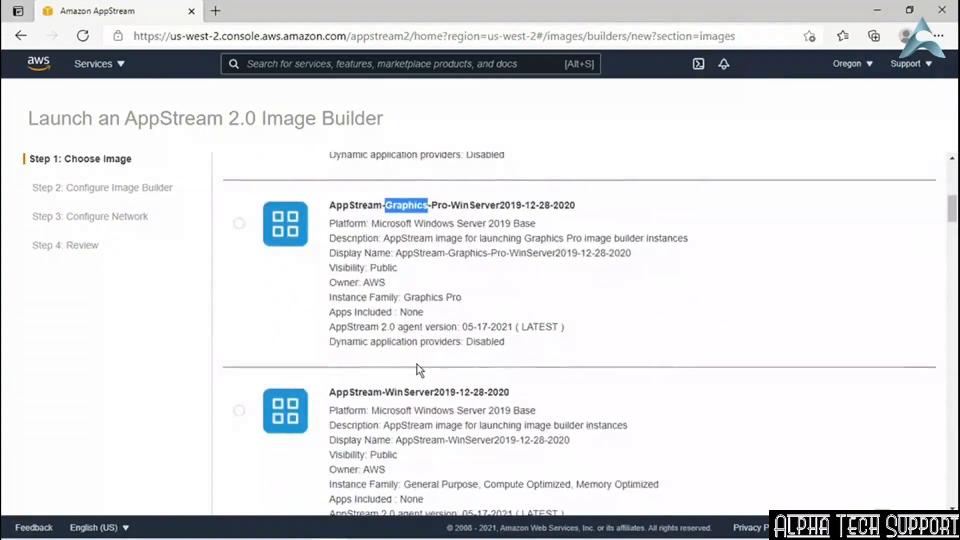
pyautogui.scroll(8, 416, 364)
pyautogui.click(238, 288)
pyautogui.scroll(-10, 715, 306)
pyautogui.scroll(-20, 717, 305)
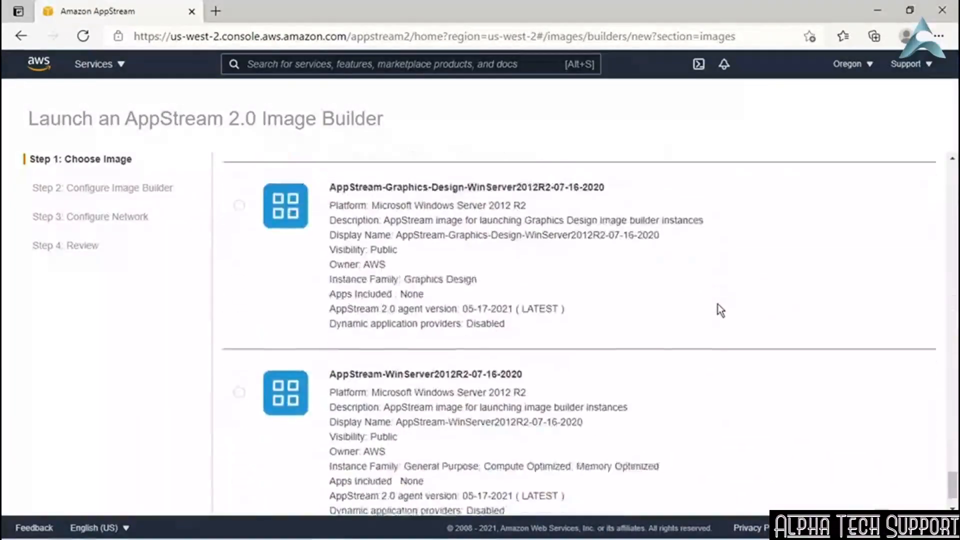
pyautogui.scroll(-3, 718, 304)
pyautogui.click(910, 493)
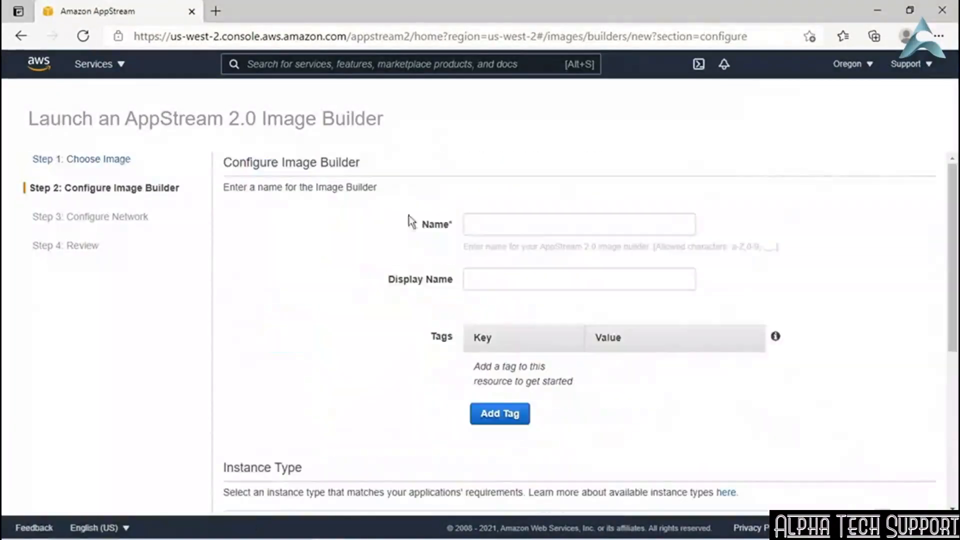
# Step: Name the image builder Fusion360_builder
pyautogui.click(475, 219)
pyautogui.write('F')
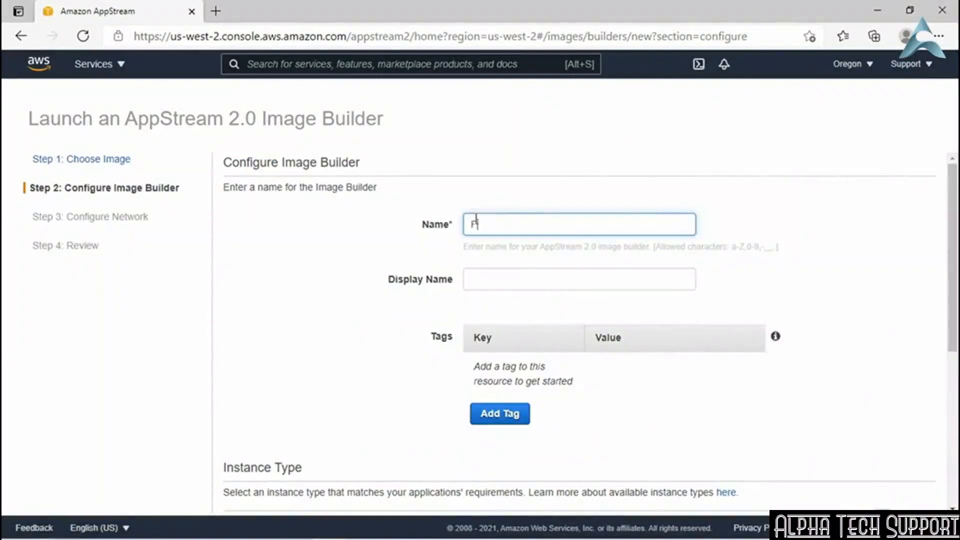
pyautogui.write('usion360_builder')
# Step: Select the stream.graphics-design.xlarge instance type and continue to the network configuration
pyautogui.scroll(-4, 476, 219)
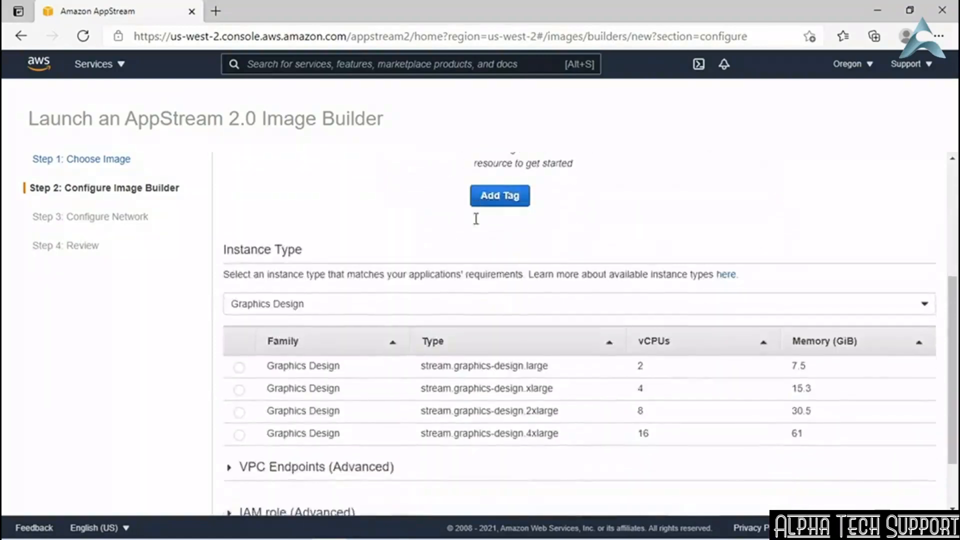
pyautogui.scroll(-1, 476, 219)
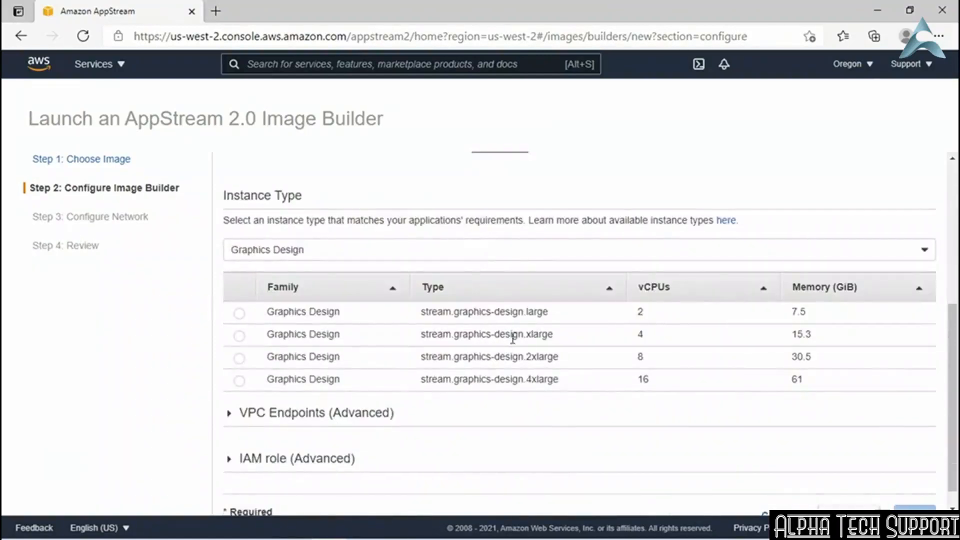
pyautogui.click(238, 336)
pyautogui.scroll(-1, 728, 353)
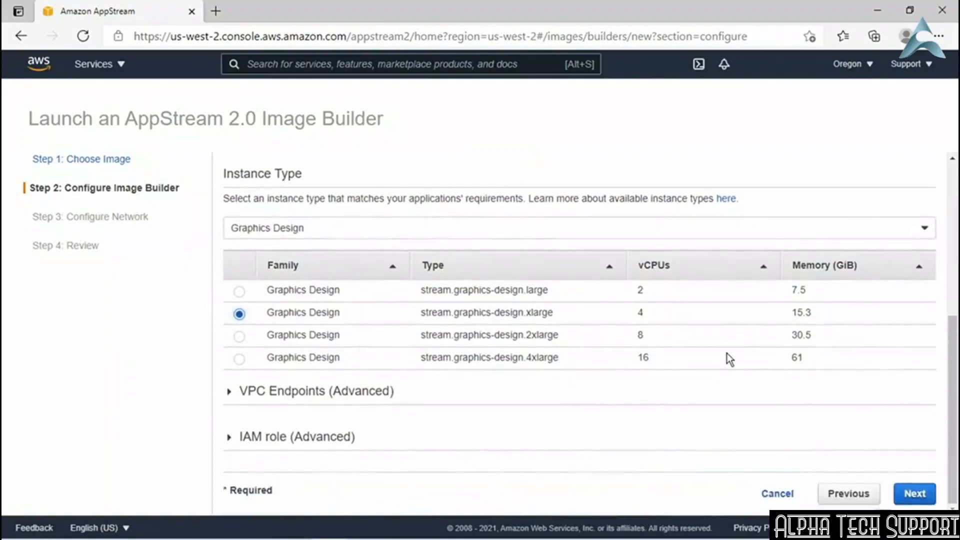
pyautogui.click(913, 496)
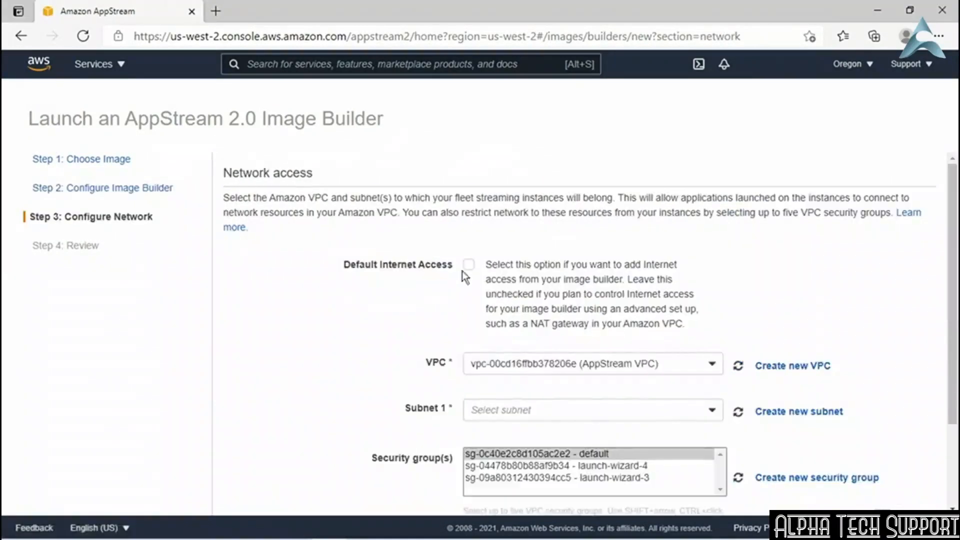
# Step: Assign the image builder to AppStream VPC and the 10.10.1.0/24 PRIV AppStream Subnet in us-west-2b, and proceed to the review
pyautogui.scroll(-1, 455, 270)
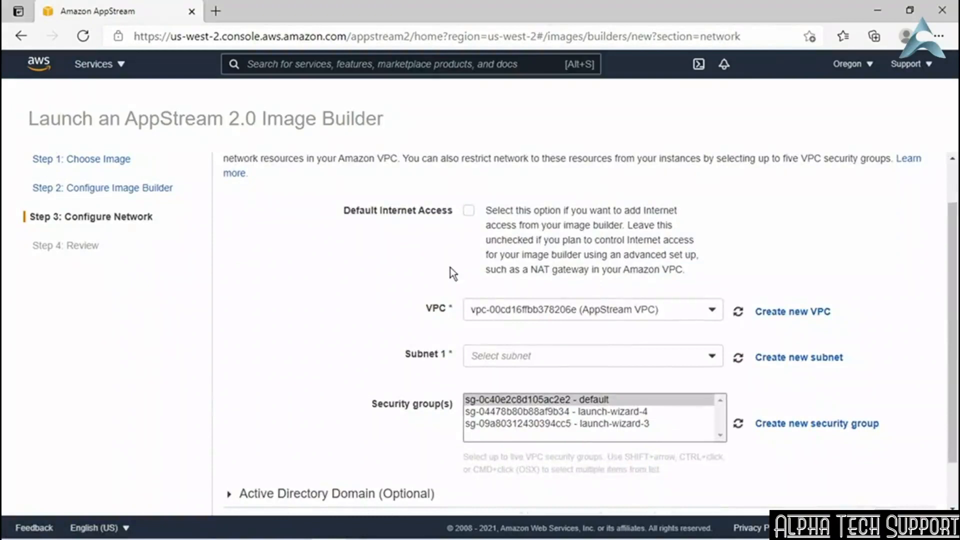
pyautogui.click(552, 309)
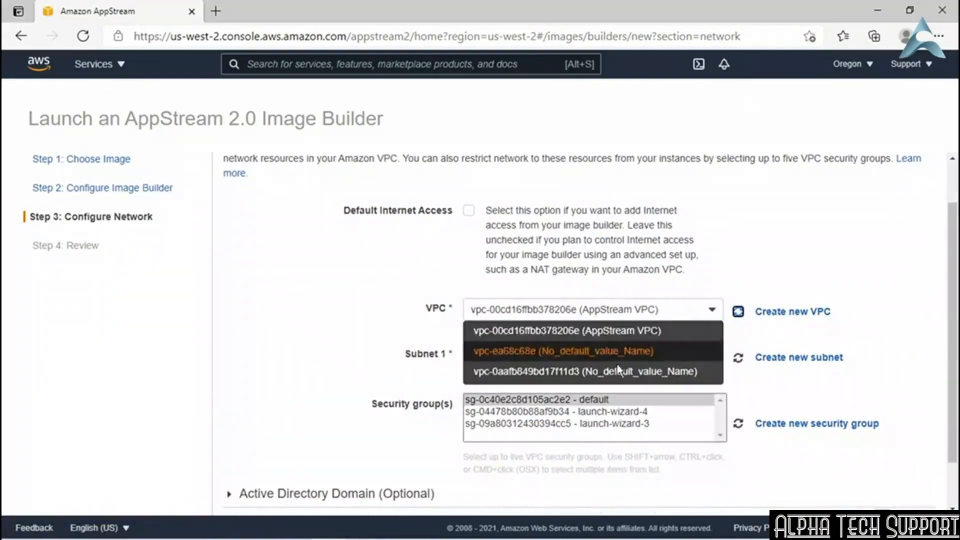
pyautogui.click(613, 332)
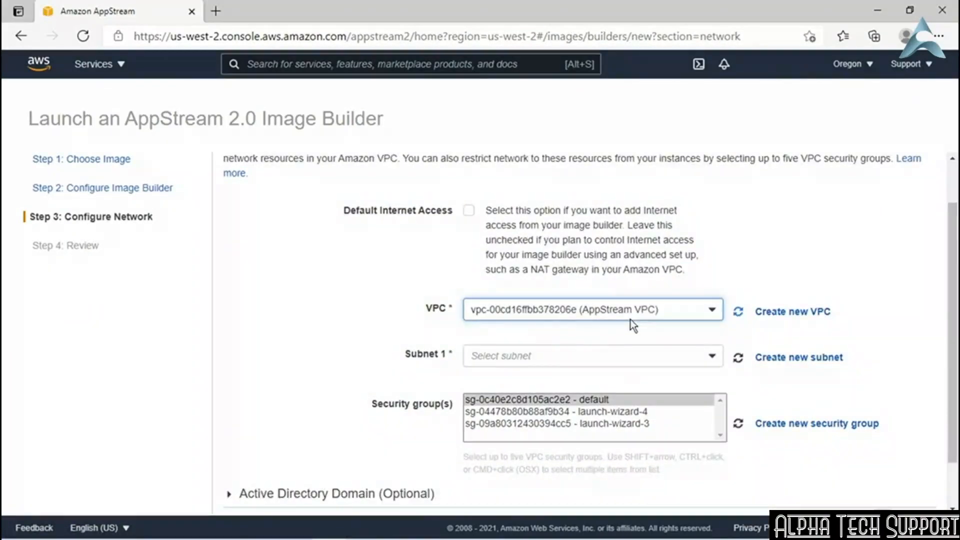
pyautogui.scroll(-1, 631, 319)
pyautogui.click(618, 300)
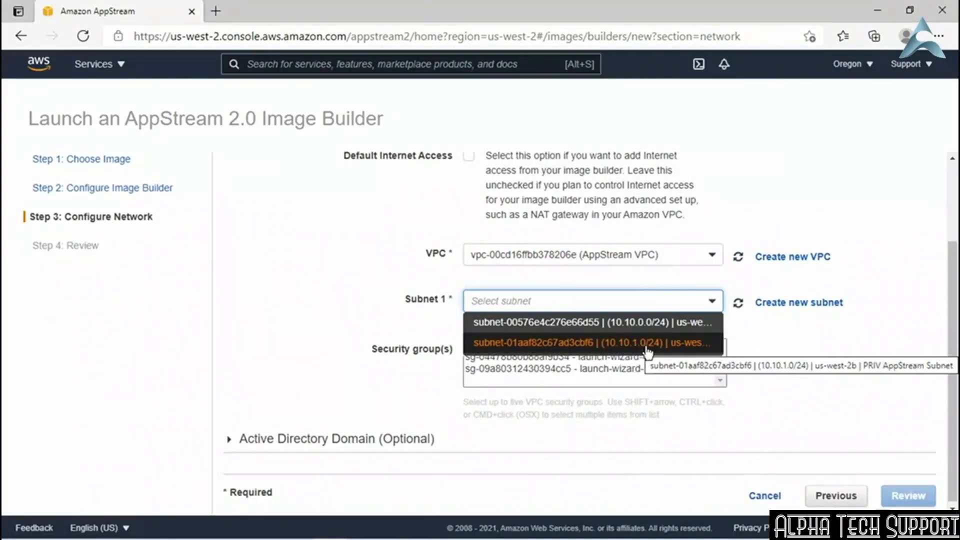
pyautogui.click(648, 350)
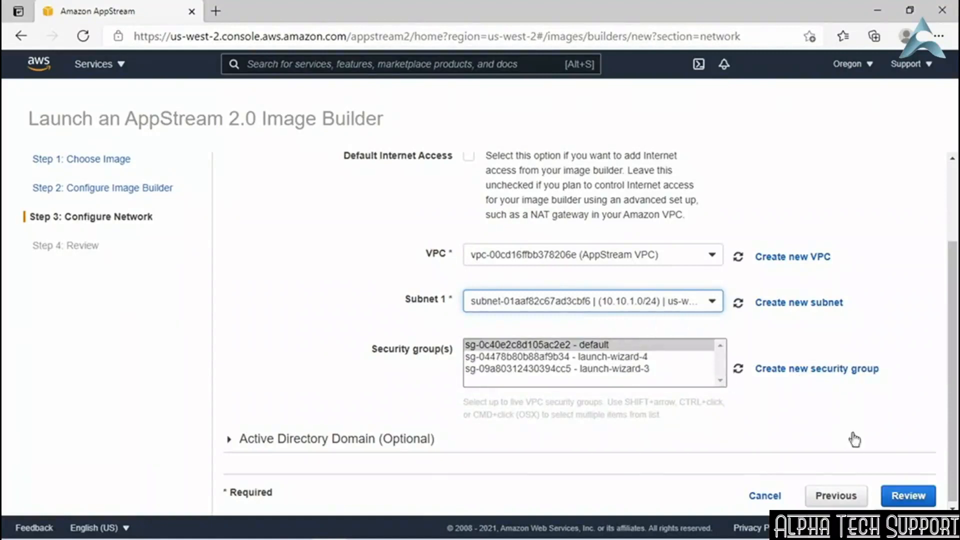
pyautogui.click(908, 495)
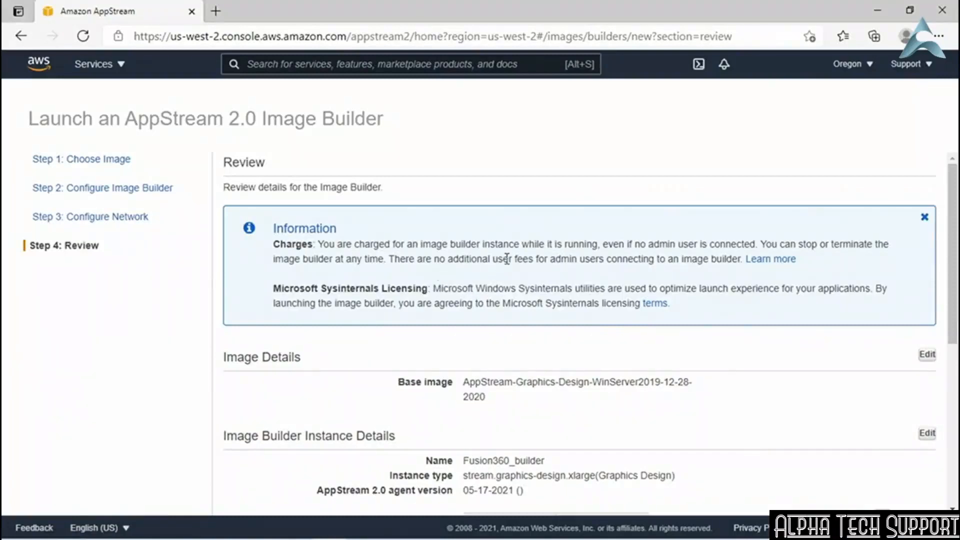
# Step: Review the Fusion360_builder image builder details and launch it
pyautogui.scroll(-4, 502, 262)
pyautogui.scroll(-2, 648, 292)
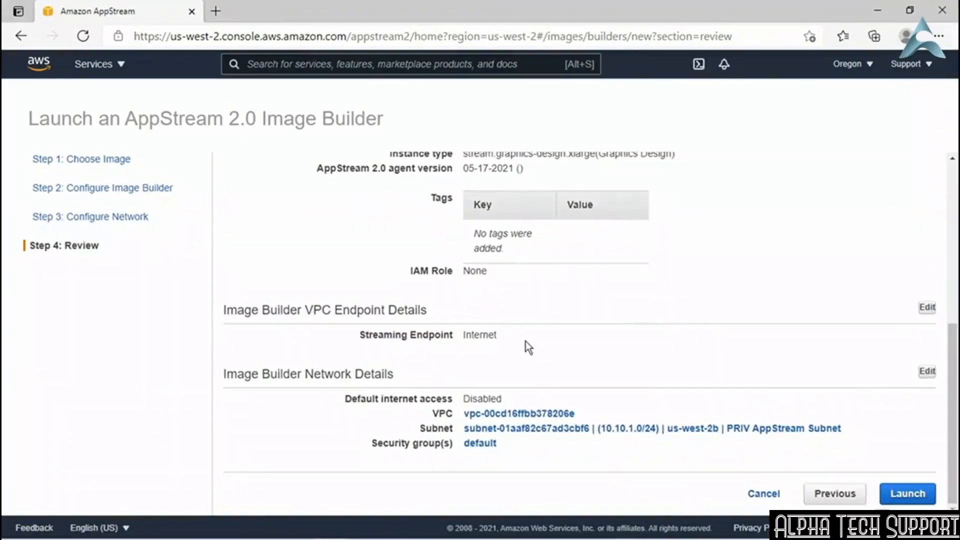
pyautogui.click(908, 495)
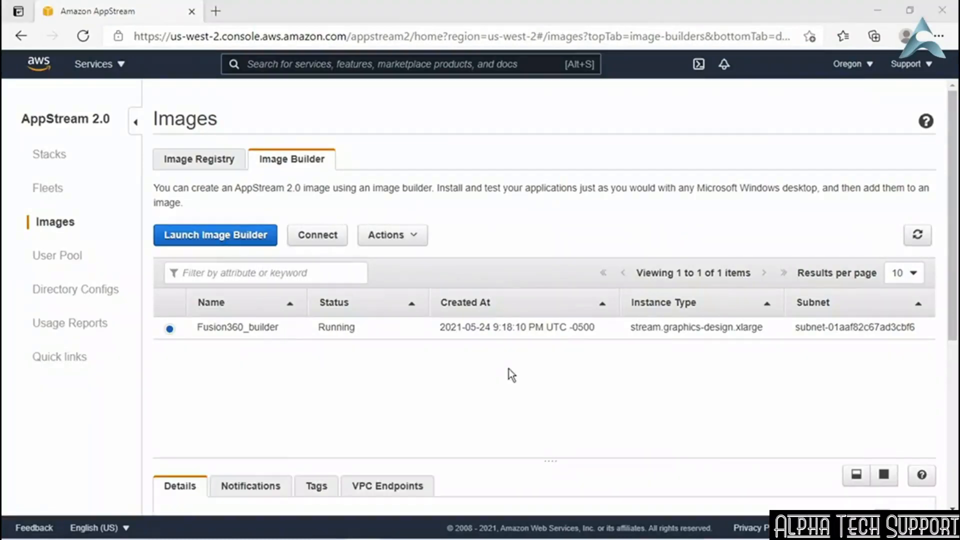
# Step: Connect to the running Fusion360_builder image builder and log in as the local Administrator
pyautogui.click(170, 328)
pyautogui.click(393, 235)
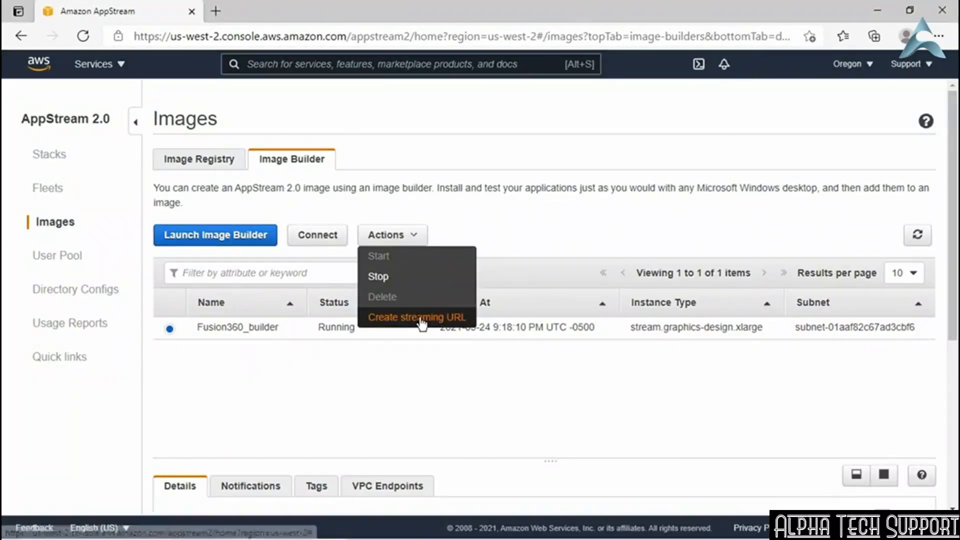
pyautogui.click(301, 365)
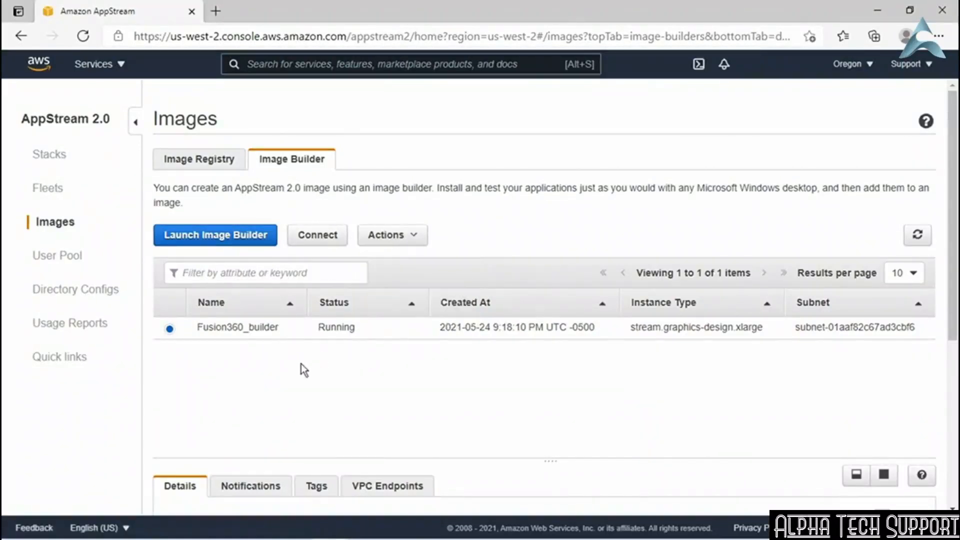
pyautogui.click(310, 244)
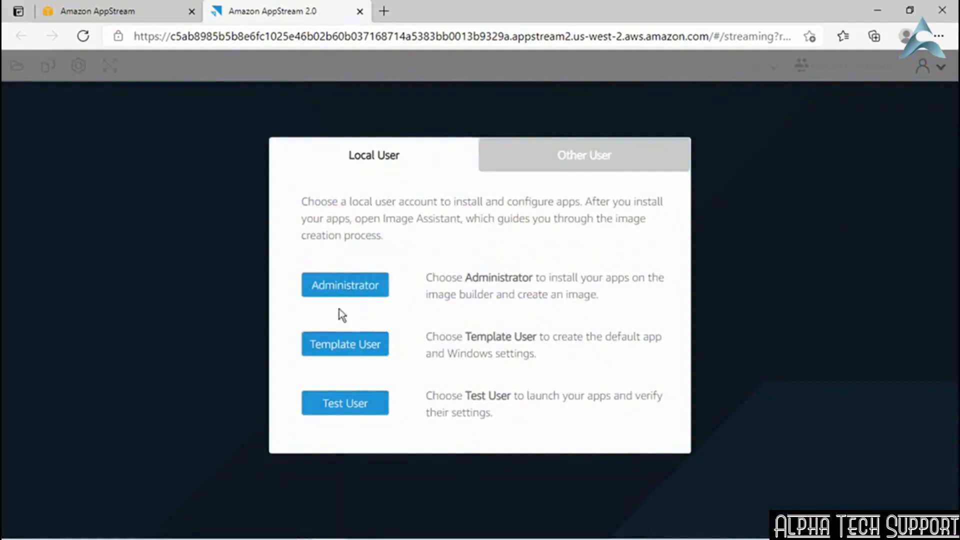
pyautogui.click(336, 294)
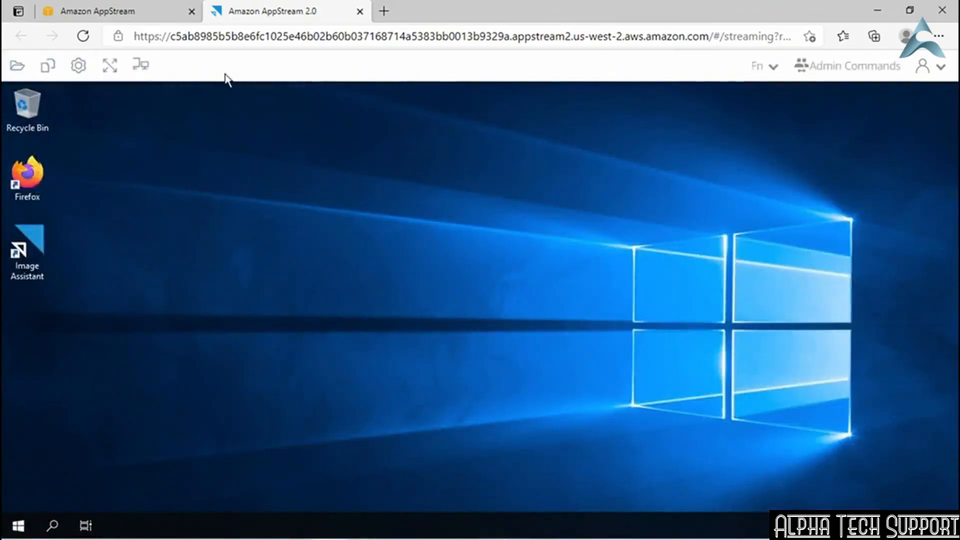
# Step: Examine the streaming session's file, clipboard, screen resolution and admin command options
pyautogui.click(17, 66)
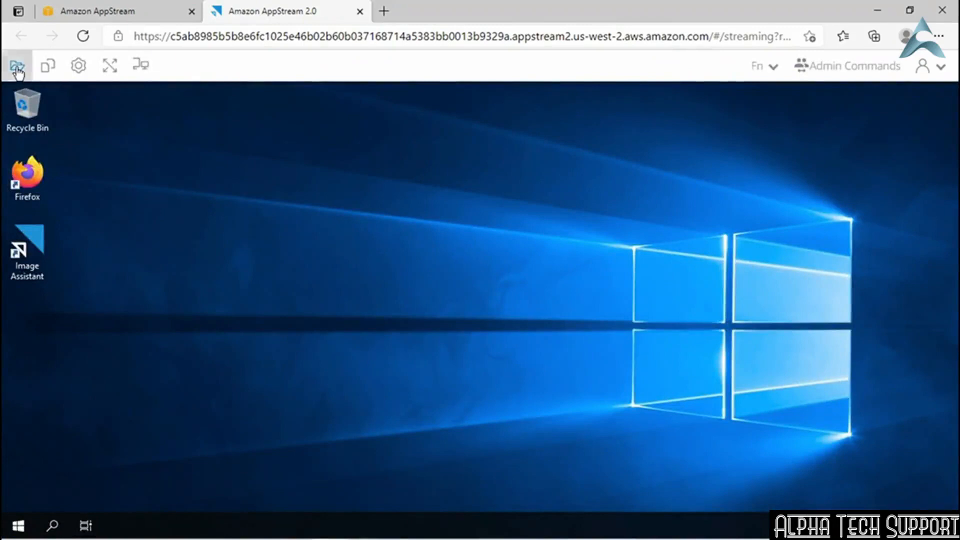
pyautogui.click(747, 138)
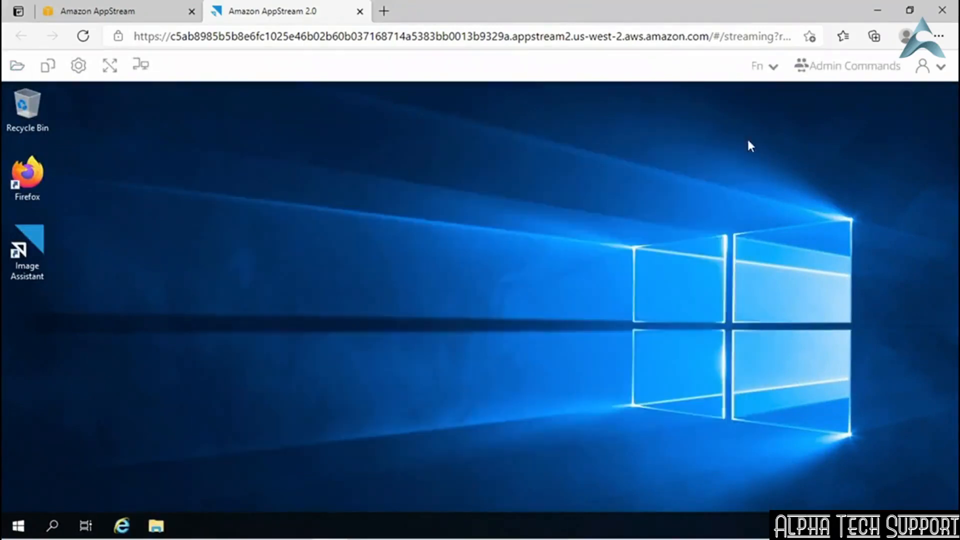
pyautogui.click(78, 65)
pyautogui.click(48, 66)
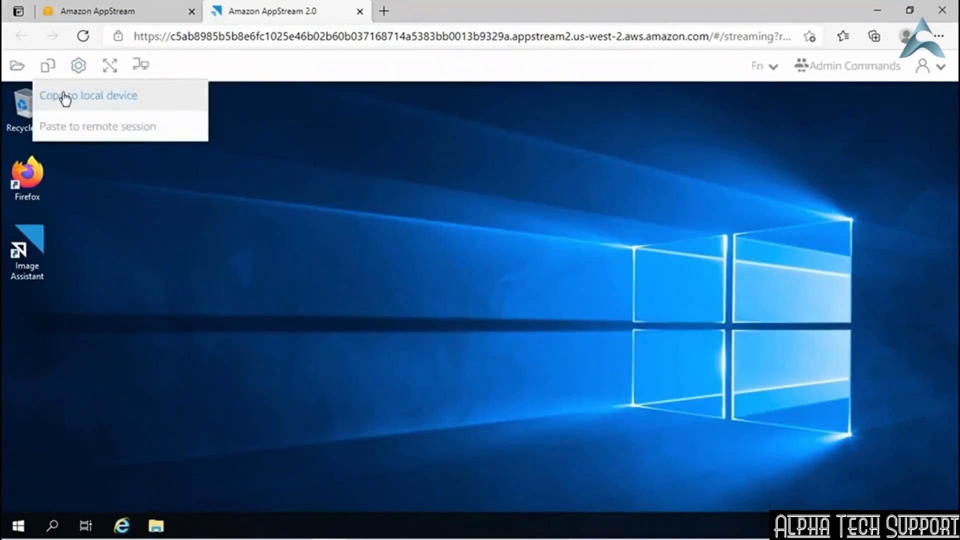
pyautogui.click(79, 66)
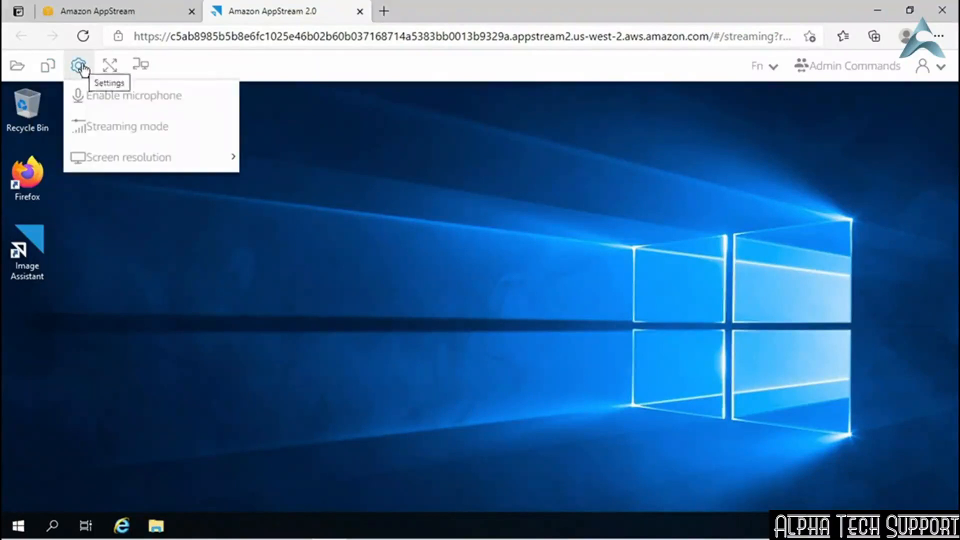
pyautogui.moveTo(160, 156)
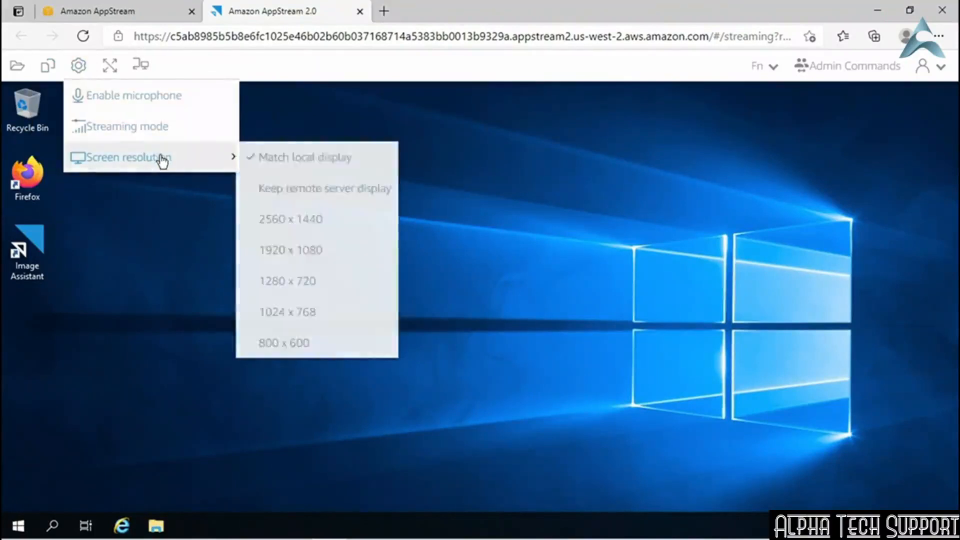
pyautogui.click(168, 206)
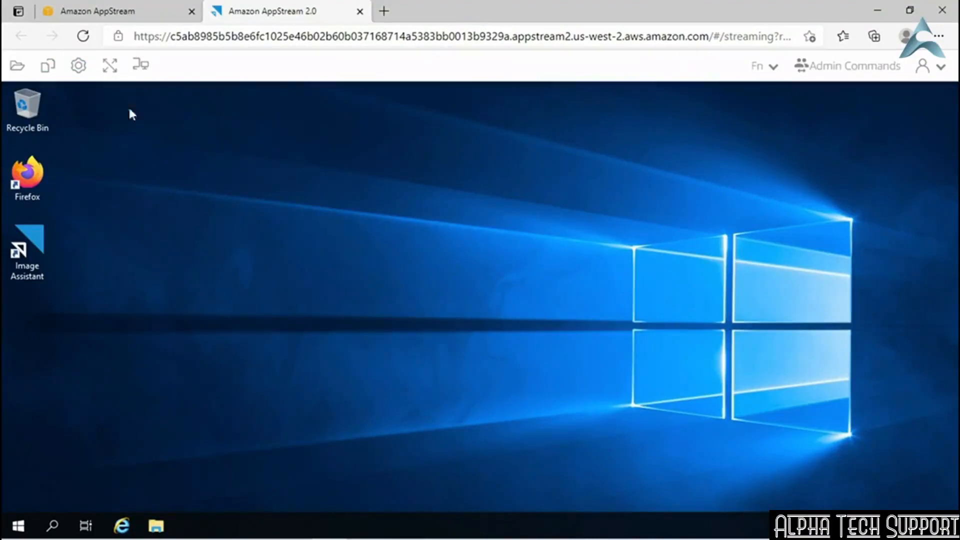
pyautogui.click(862, 67)
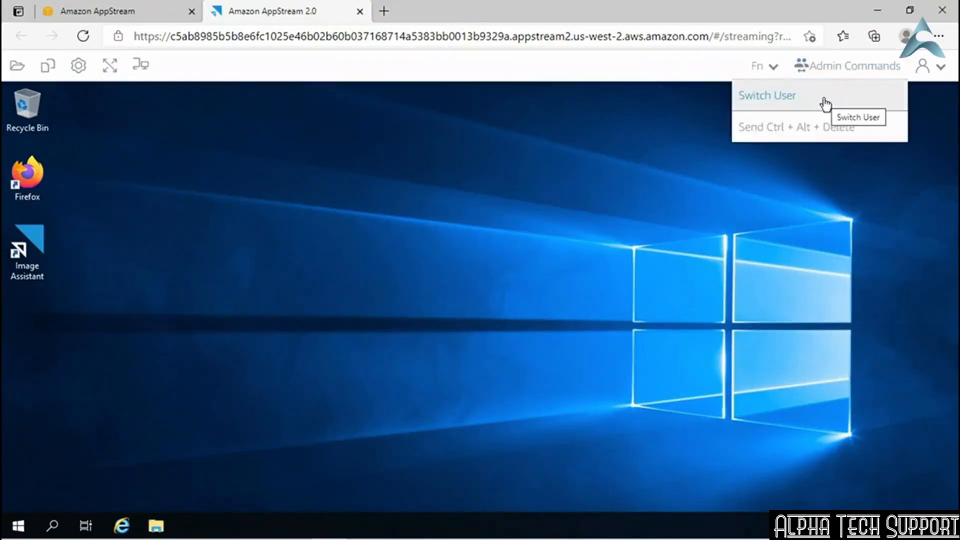
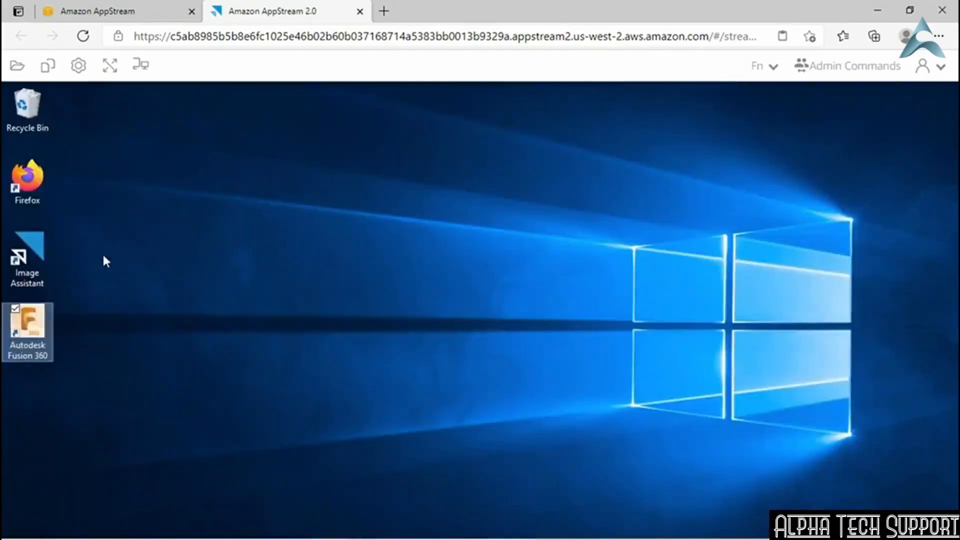
# Step: Open Image Assistant and copy the target path from the Autodesk Fusion 360 desktop shortcut's properties
pyautogui.click(31, 253)
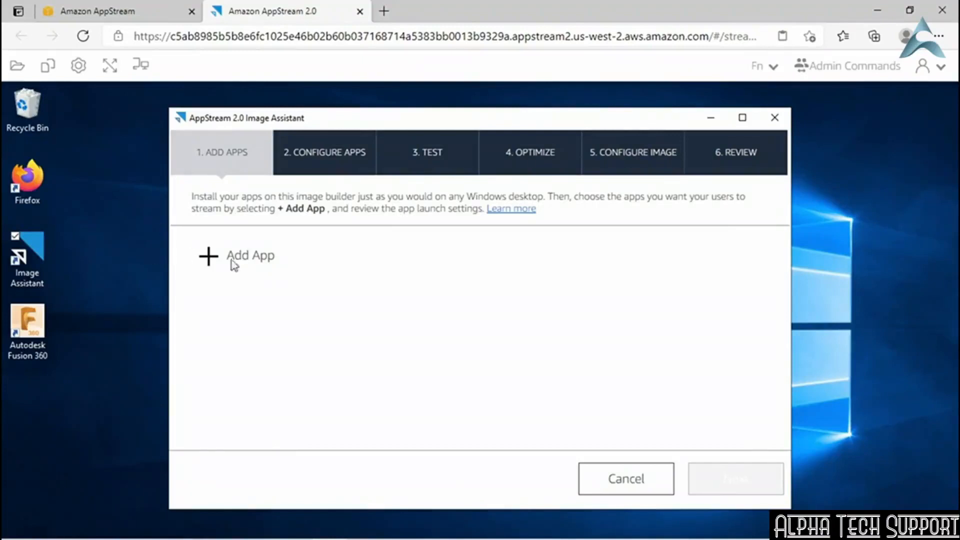
pyautogui.click(249, 260)
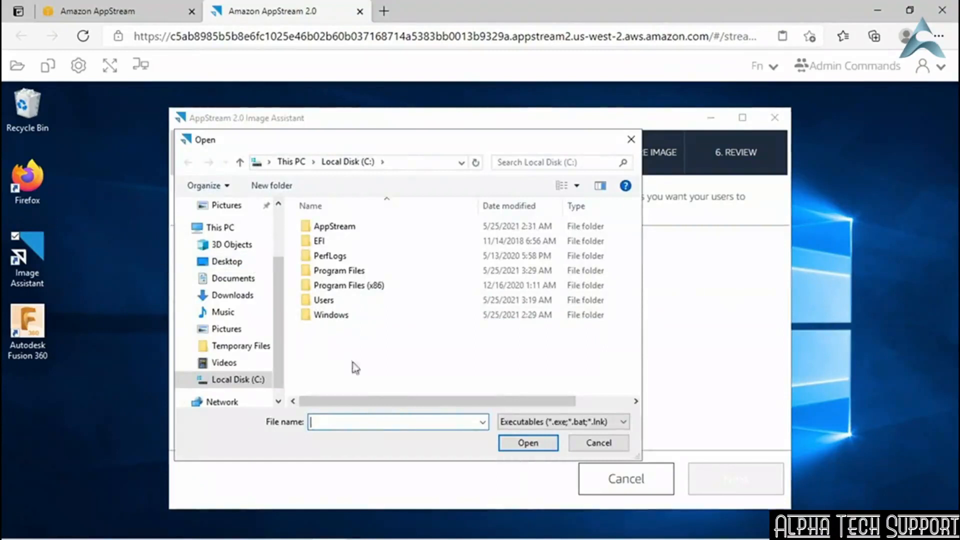
pyautogui.click(596, 444)
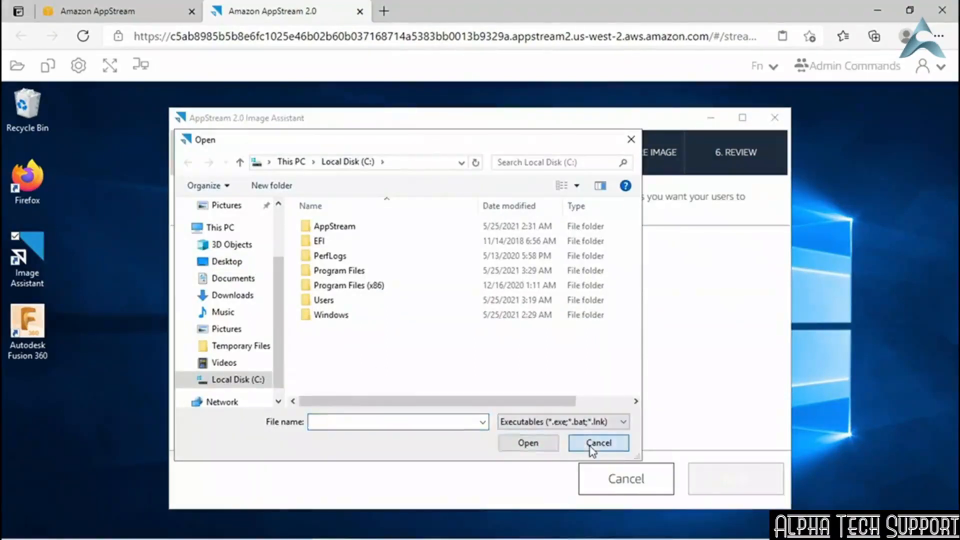
pyautogui.click(34, 333)
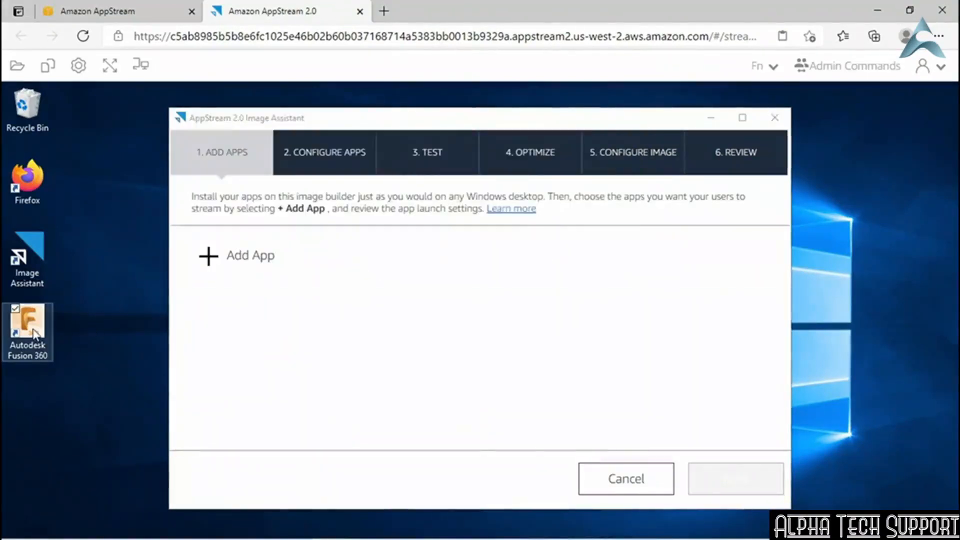
pyautogui.rightClick(34, 333)
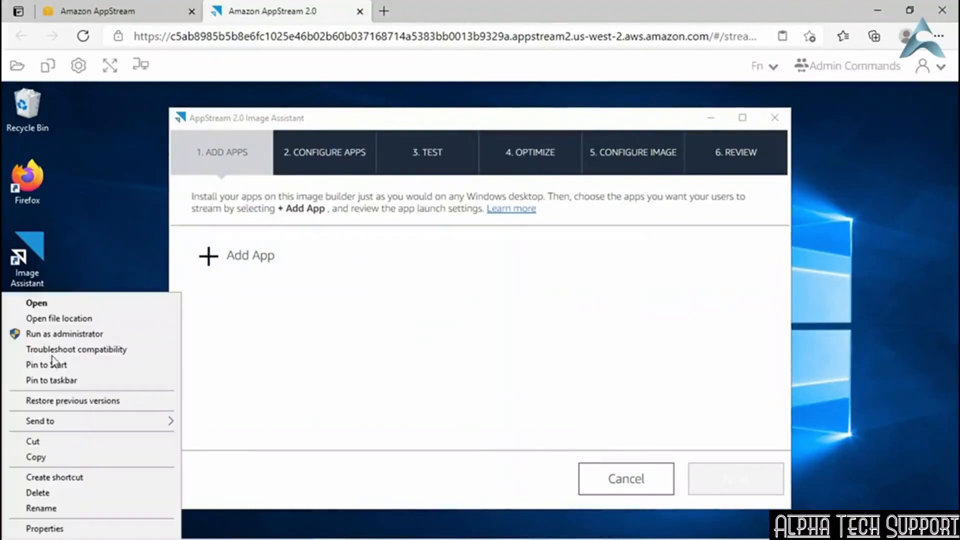
pyautogui.click(145, 532)
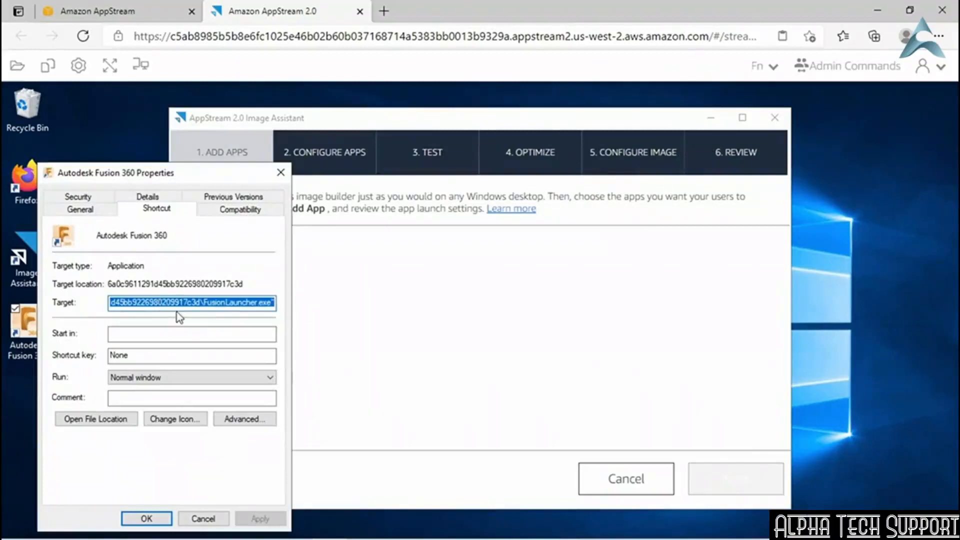
pyautogui.click(281, 173)
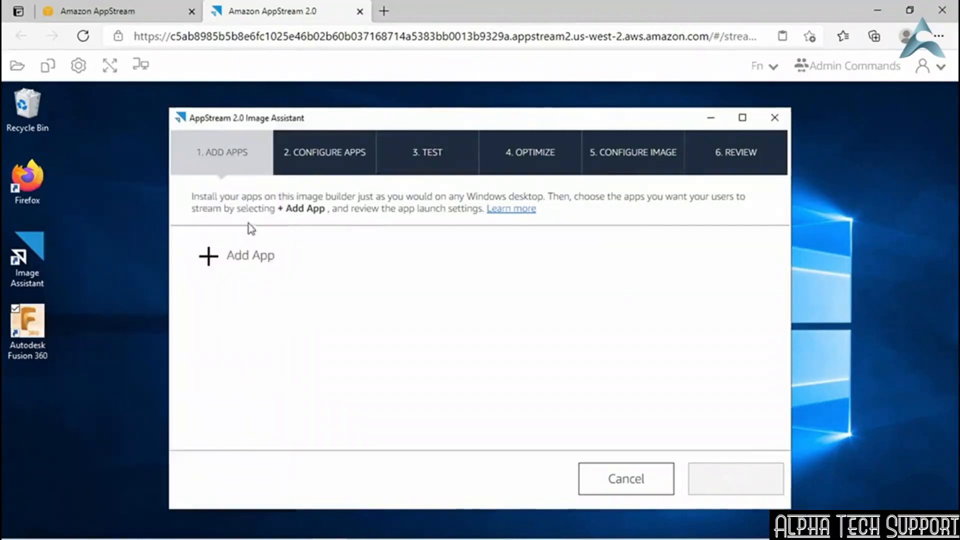
# Step: Add FusionLauncher.exe as an app using the copied path and save it with the display name Fusion 360
pyautogui.click(244, 256)
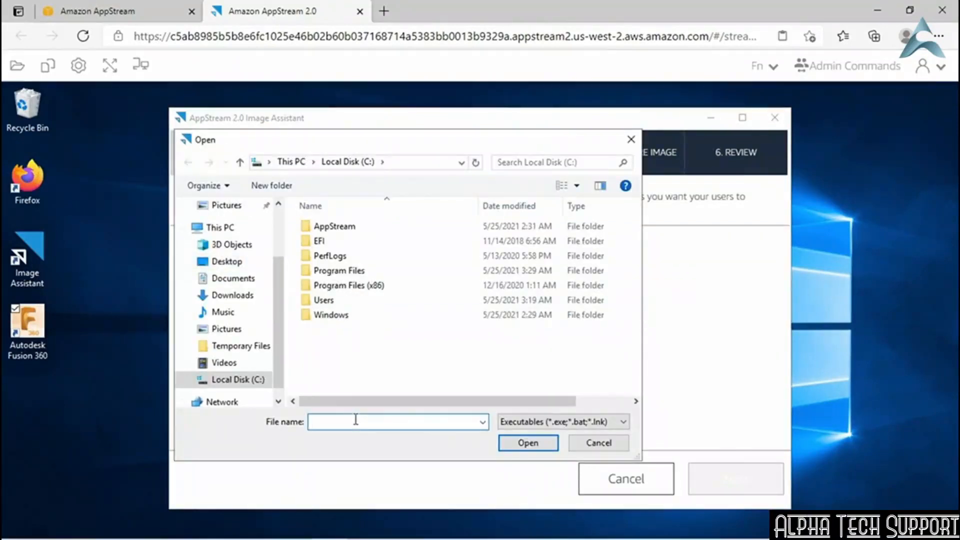
pyautogui.hotkey('ctrl', 'v')
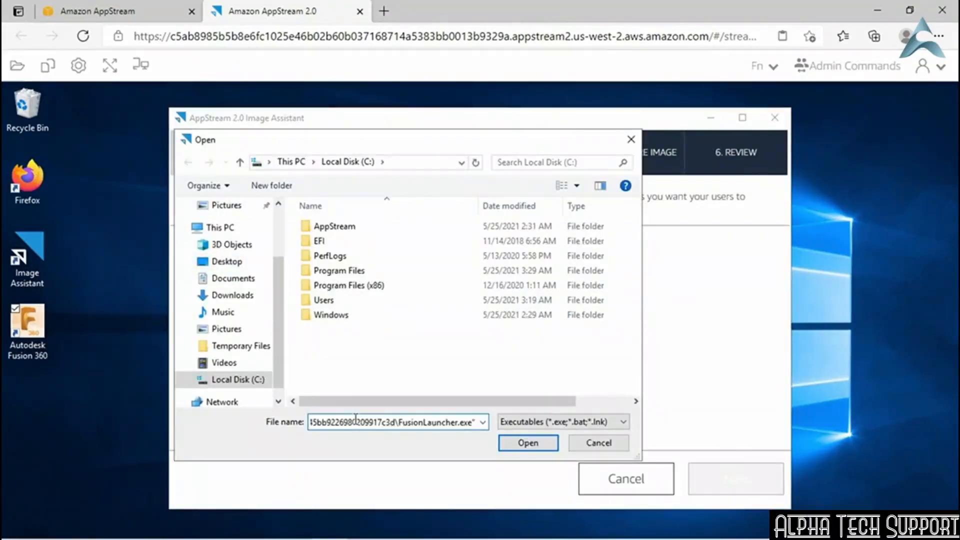
pyautogui.click(510, 444)
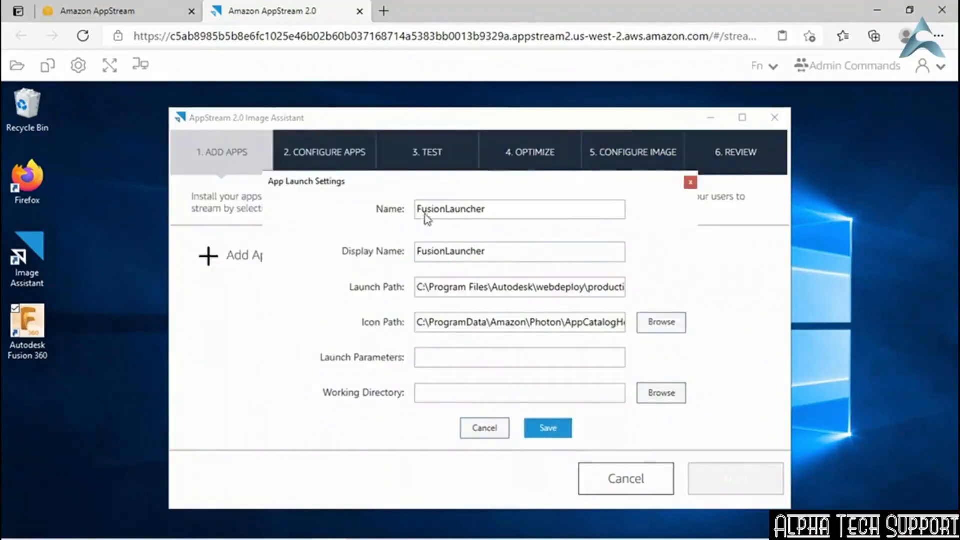
pyautogui.doubleClick(442, 251)
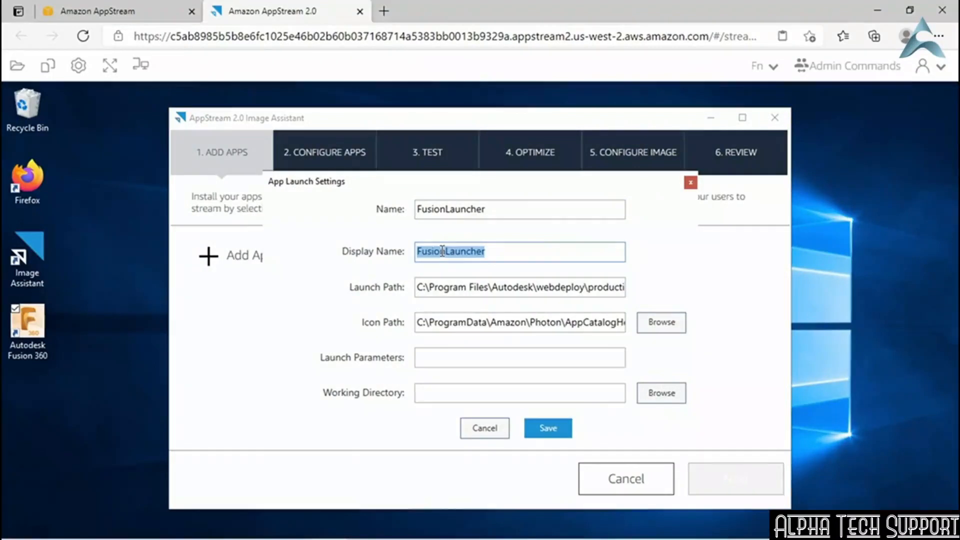
pyautogui.write('Fusion 360')
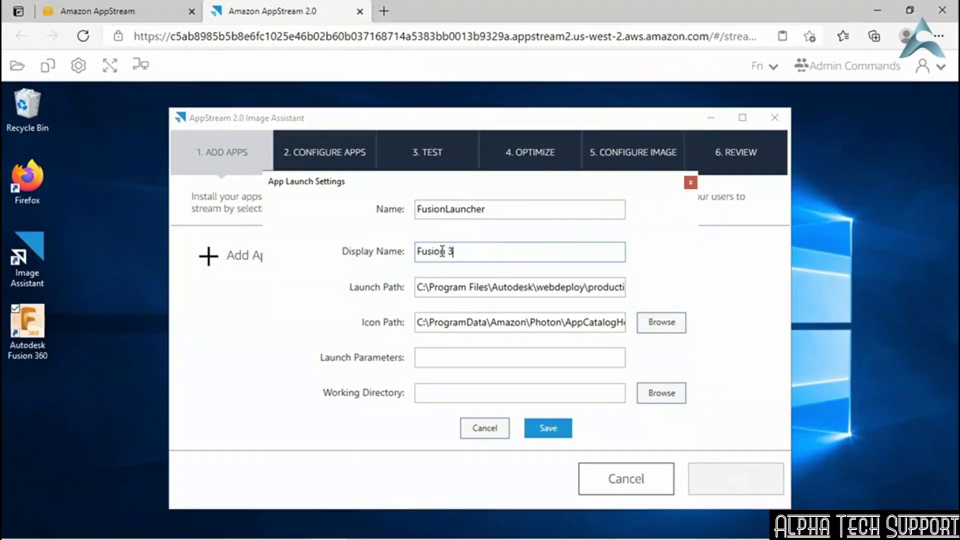
pyautogui.click(550, 430)
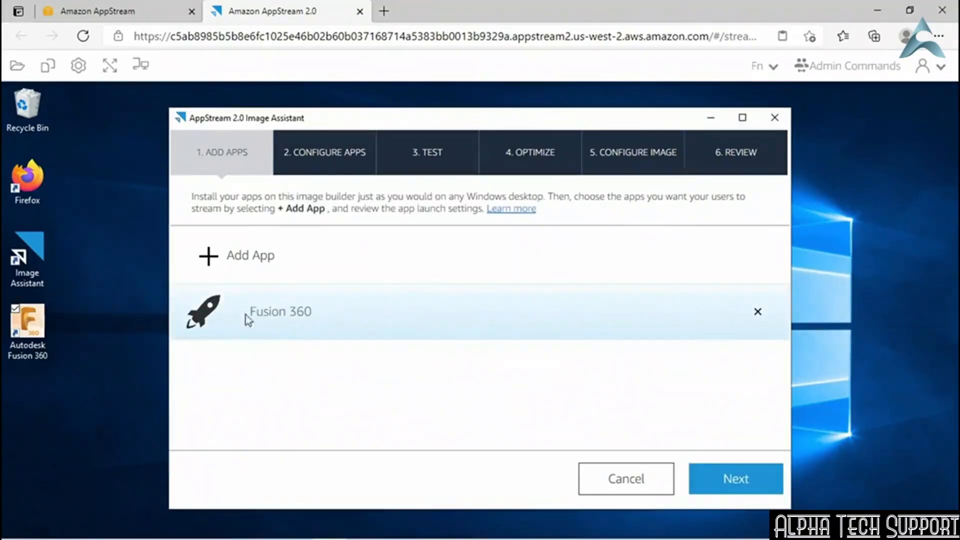
pyautogui.doubleClick(275, 314)
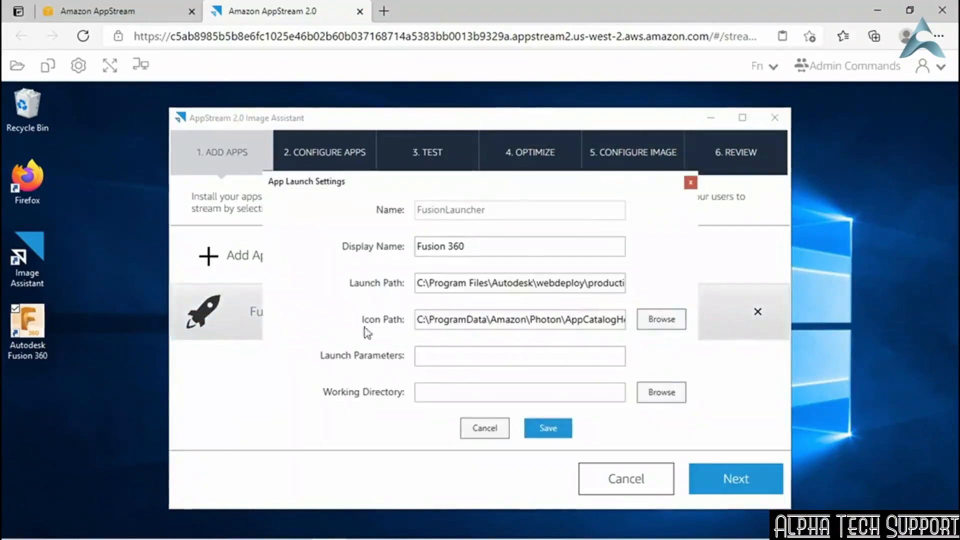
pyautogui.click(643, 322)
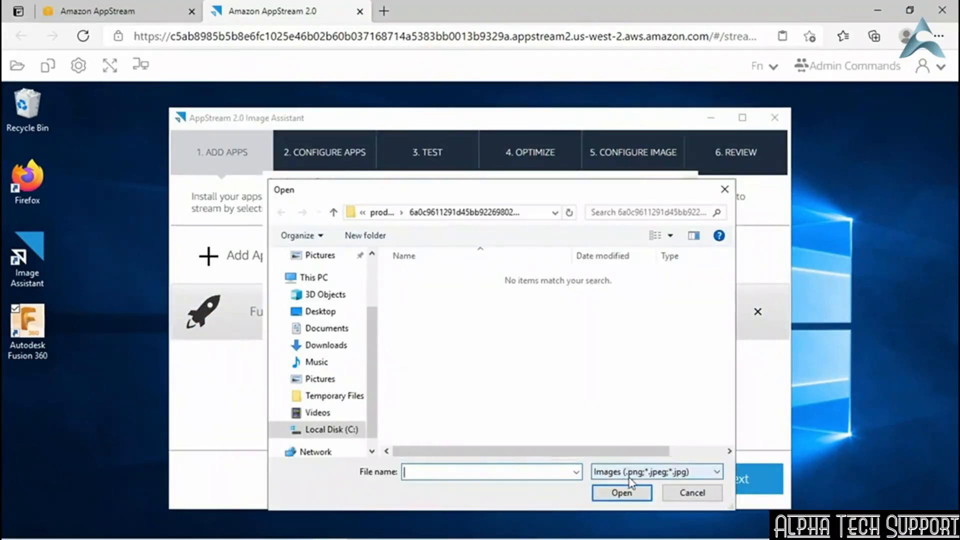
pyautogui.click(692, 492)
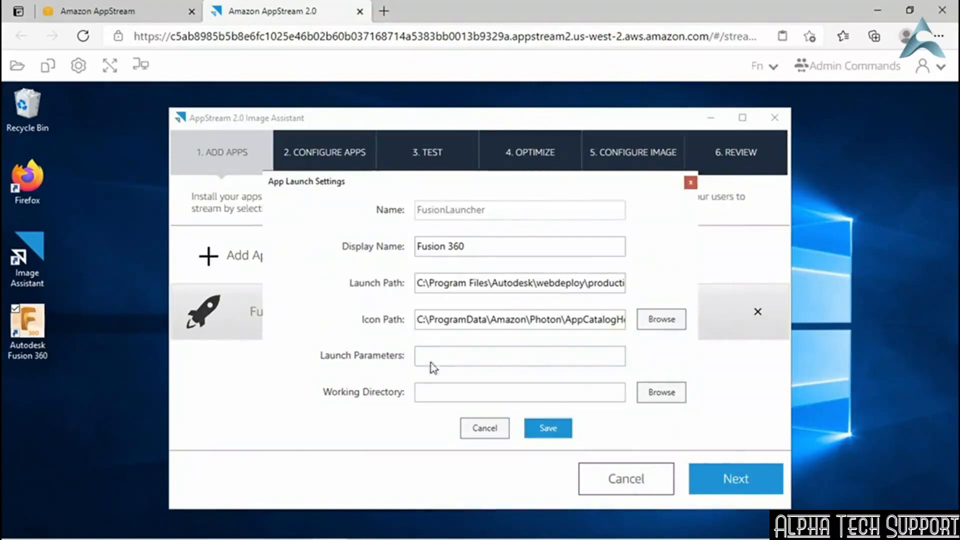
pyautogui.click(544, 429)
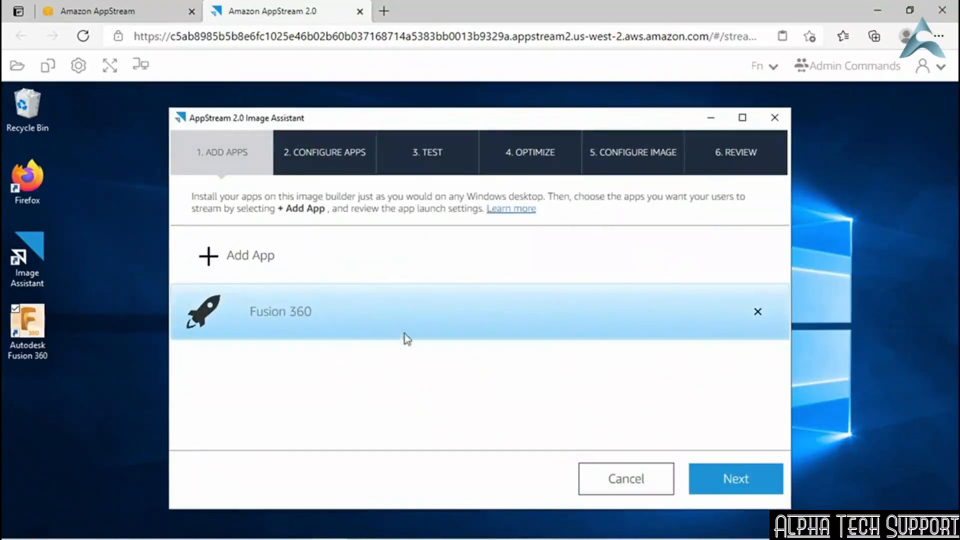
# Step: Continue to app configuration, switch to the Template User and launch Fusion 360 for its default settings
pyautogui.click(751, 476)
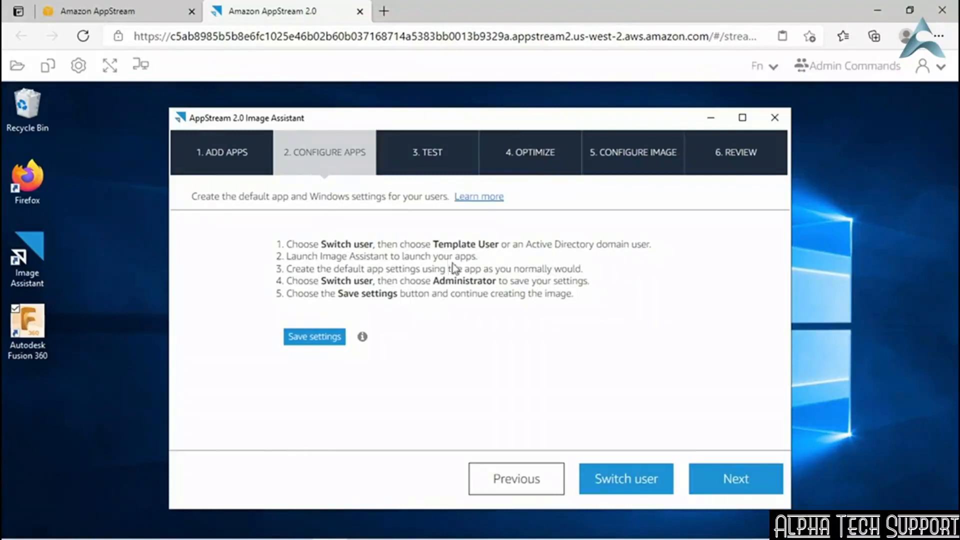
pyautogui.click(641, 480)
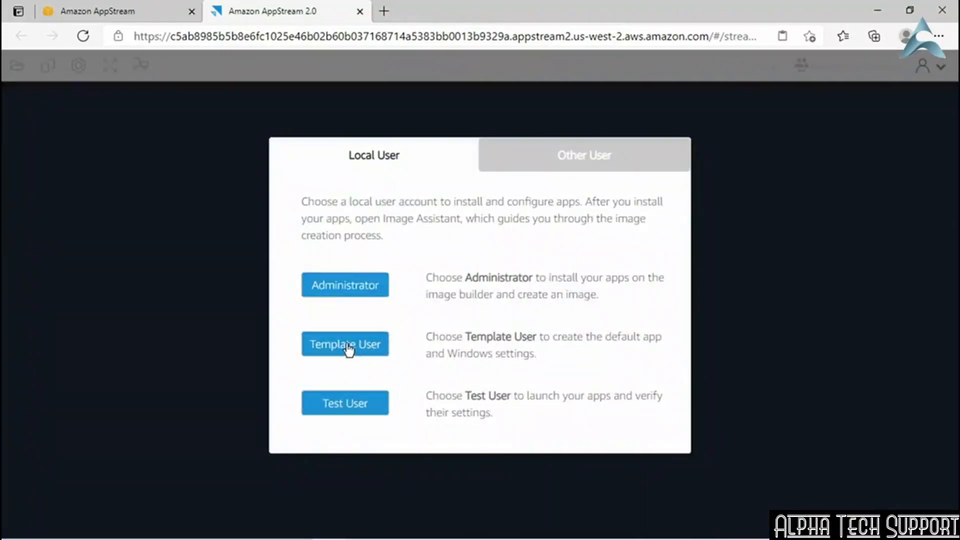
pyautogui.click(348, 345)
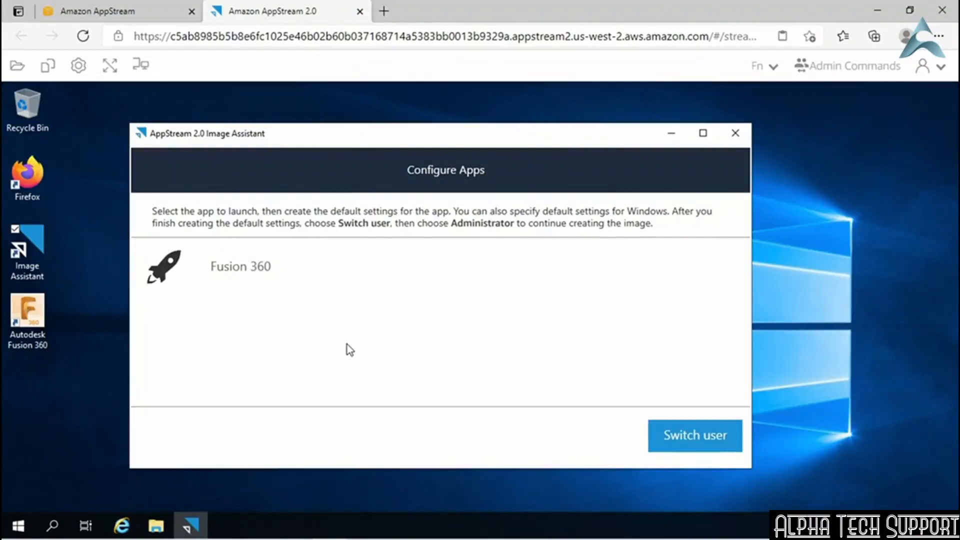
pyautogui.click(225, 268)
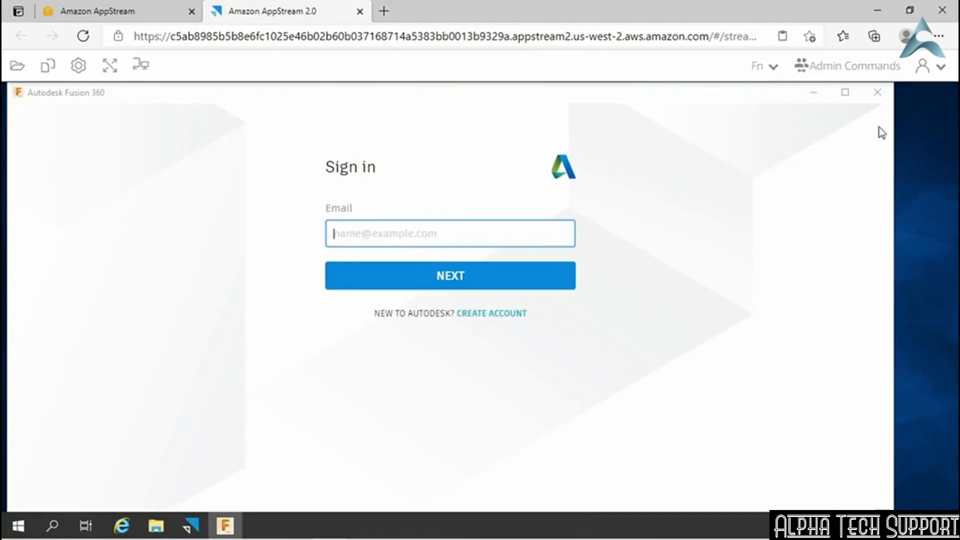
# Step: Close Fusion 360, switch back to the Administrator user and save the configured default app settings
pyautogui.click(878, 92)
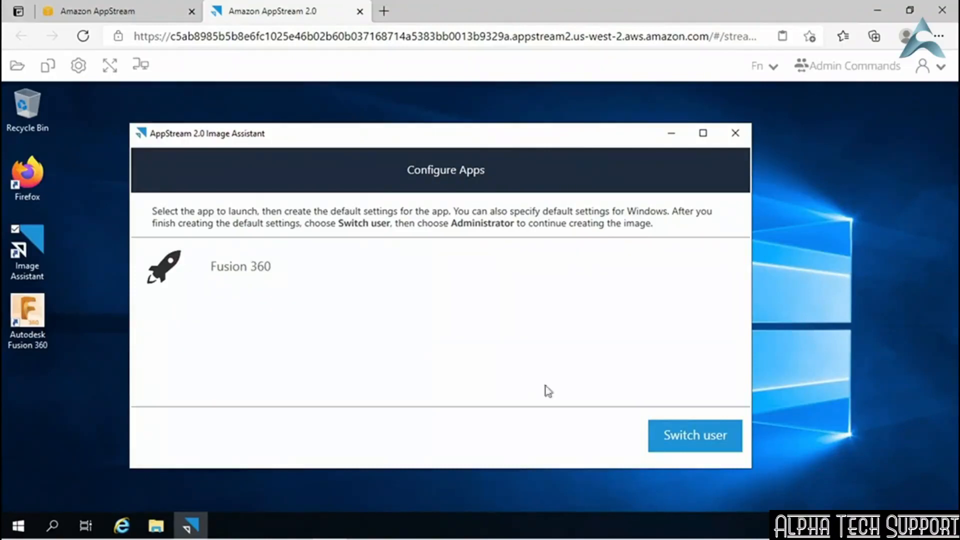
pyautogui.click(702, 443)
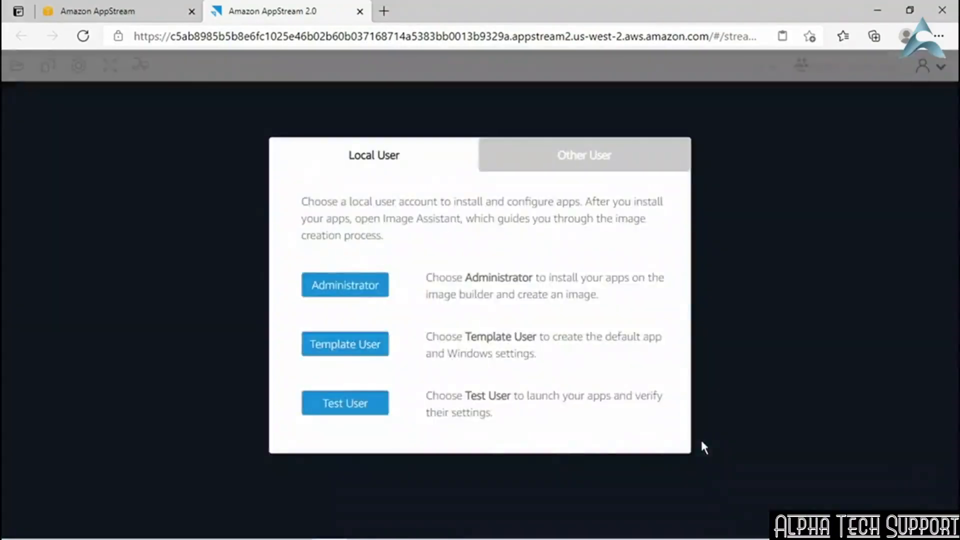
pyautogui.click(350, 290)
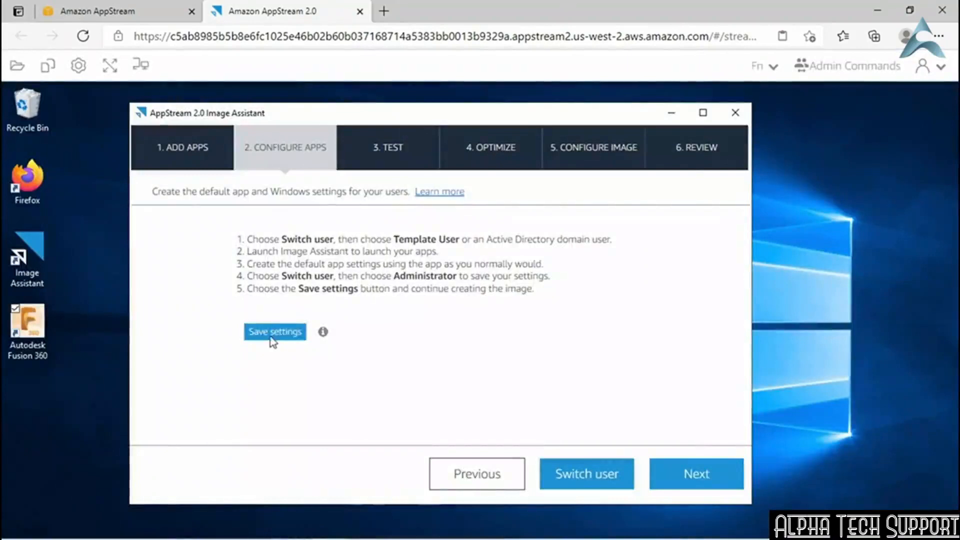
pyautogui.click(274, 332)
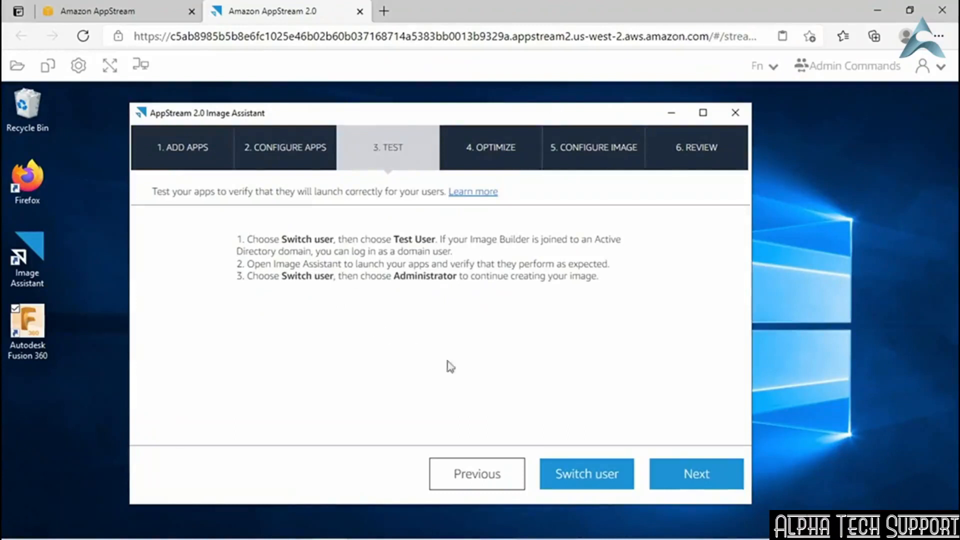
# Step: Switch to the Test User, launch Fusion 360 from Image Assistant and dismiss its product update banner
pyautogui.click(592, 478)
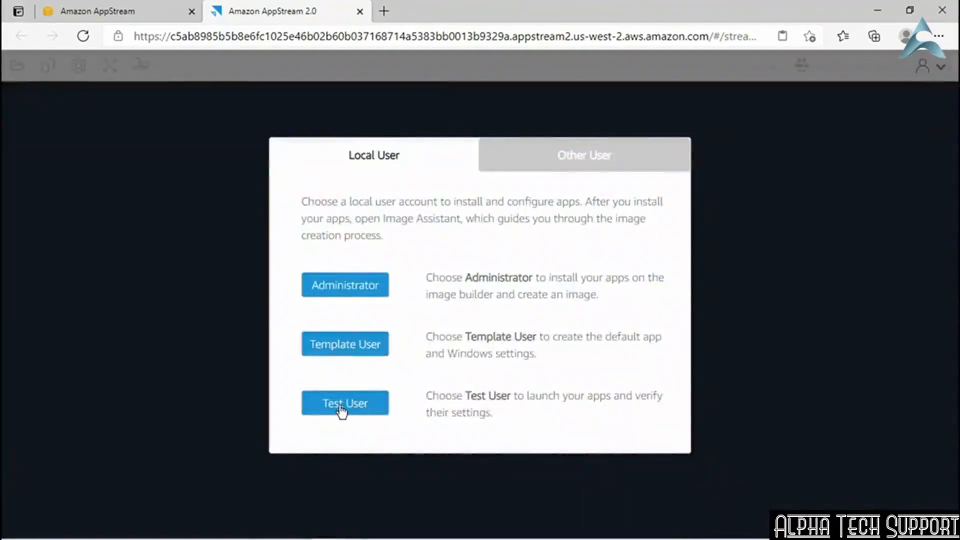
pyautogui.click(340, 407)
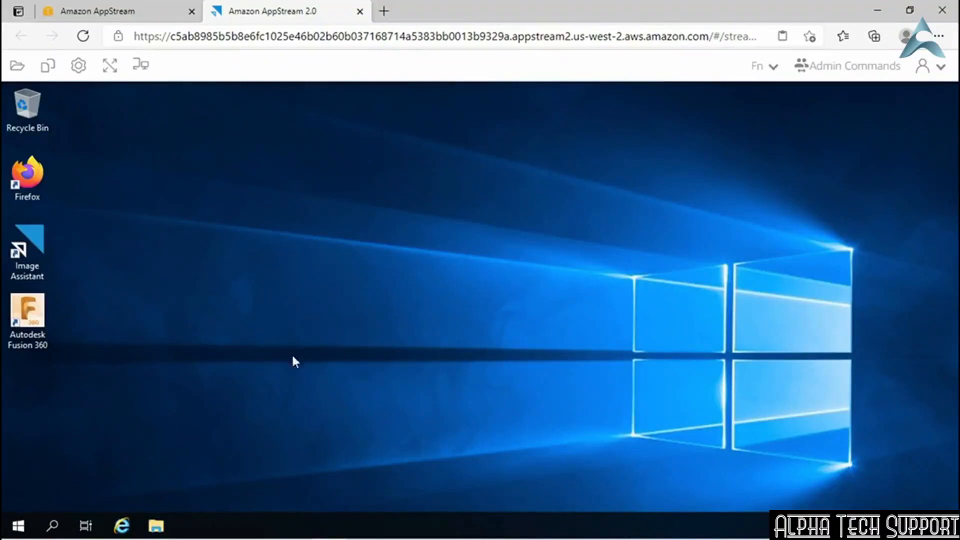
pyautogui.click(30, 241)
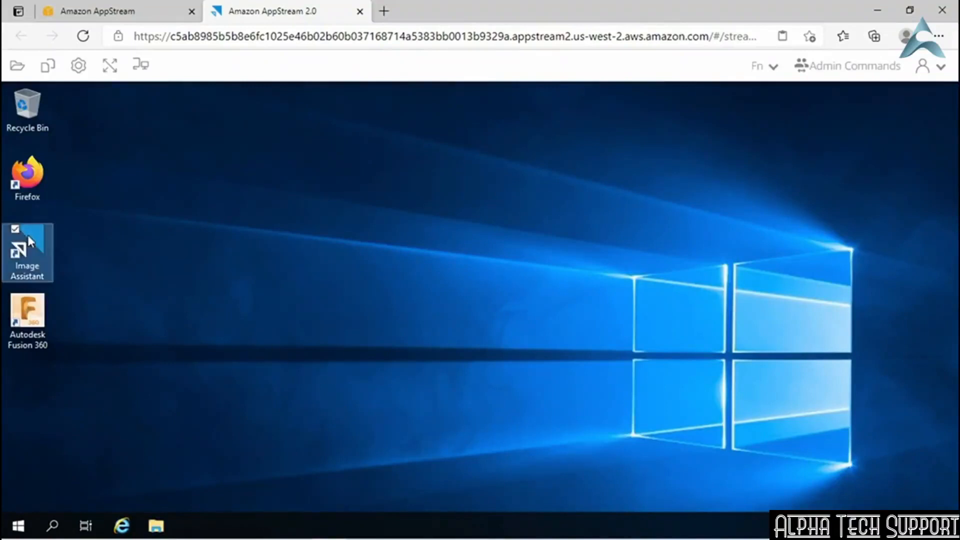
pyautogui.doubleClick(30, 242)
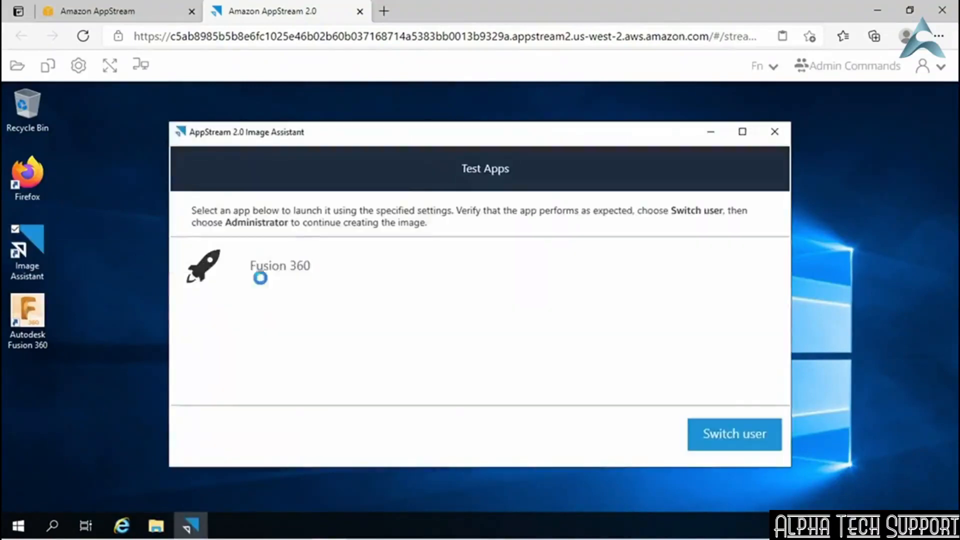
pyautogui.click(266, 271)
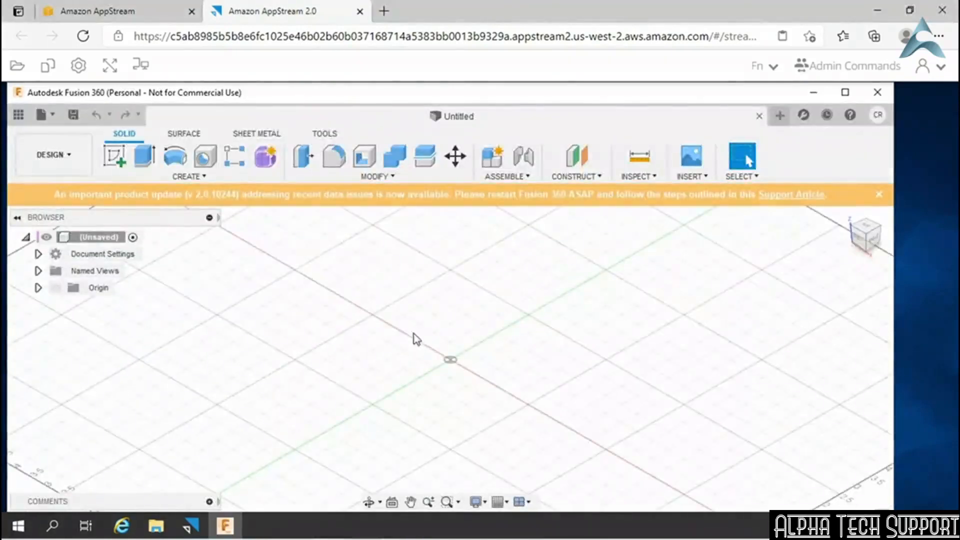
pyautogui.click(878, 194)
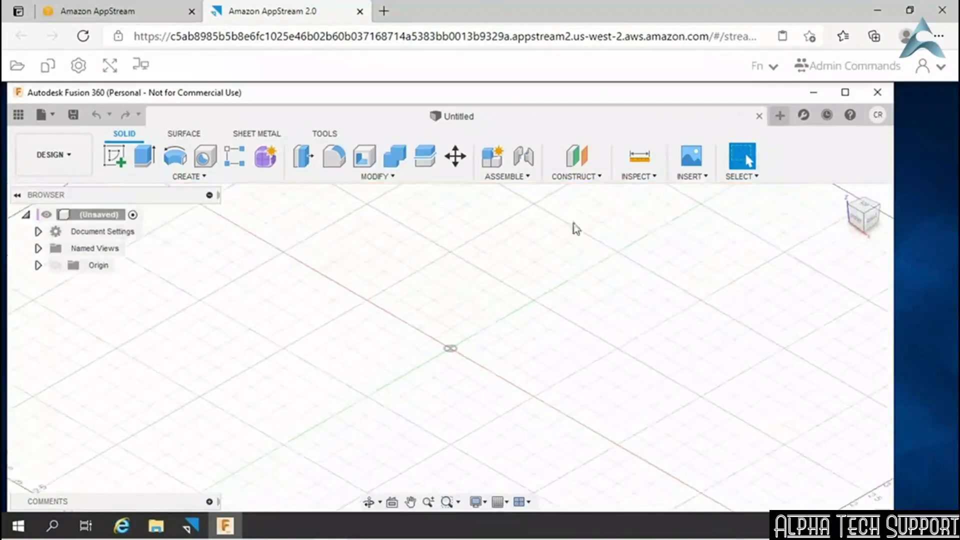
# Step: Sketch a rectangle about 2 1/2 by 1 1/2 inches from the origin on the horizontal plane and finish the sketch
pyautogui.click(117, 159)
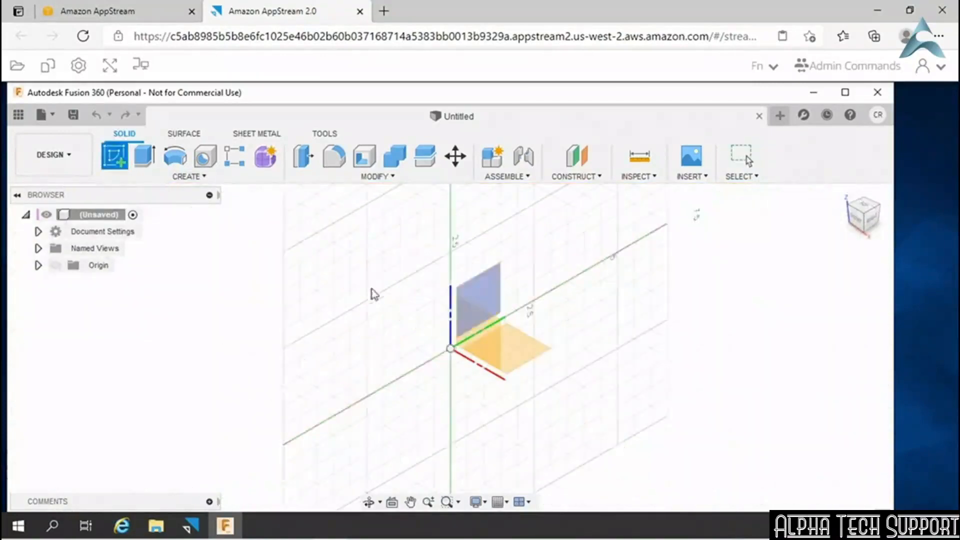
pyautogui.click(524, 350)
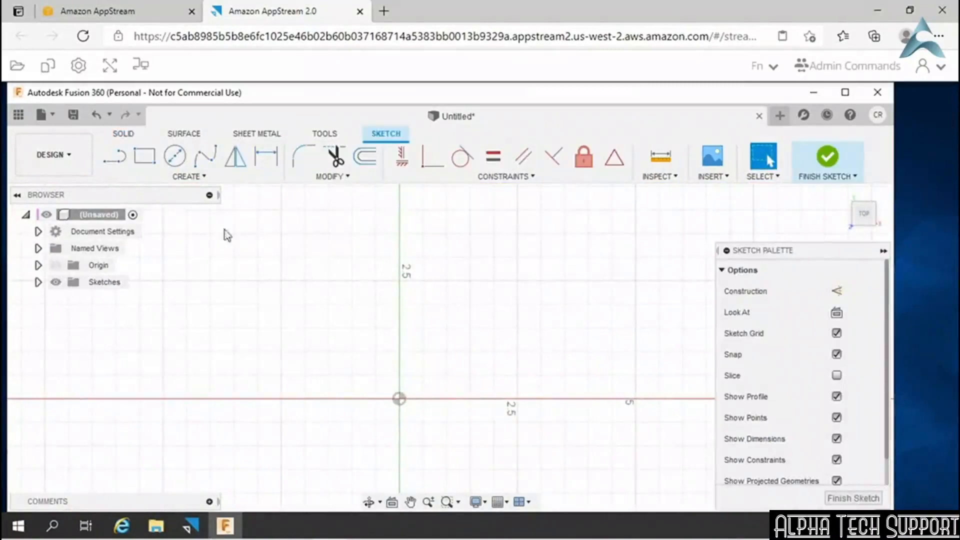
pyautogui.click(150, 159)
pyautogui.click(400, 399)
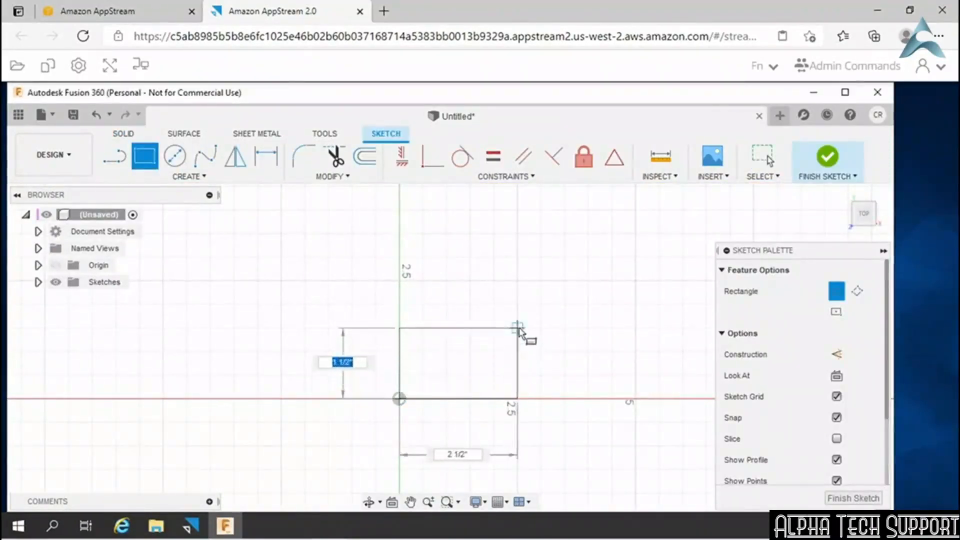
pyautogui.click(517, 327)
pyautogui.click(828, 159)
# Step: Extrude the rectangle profile upward into a solid box as a new body
pyautogui.press('e')
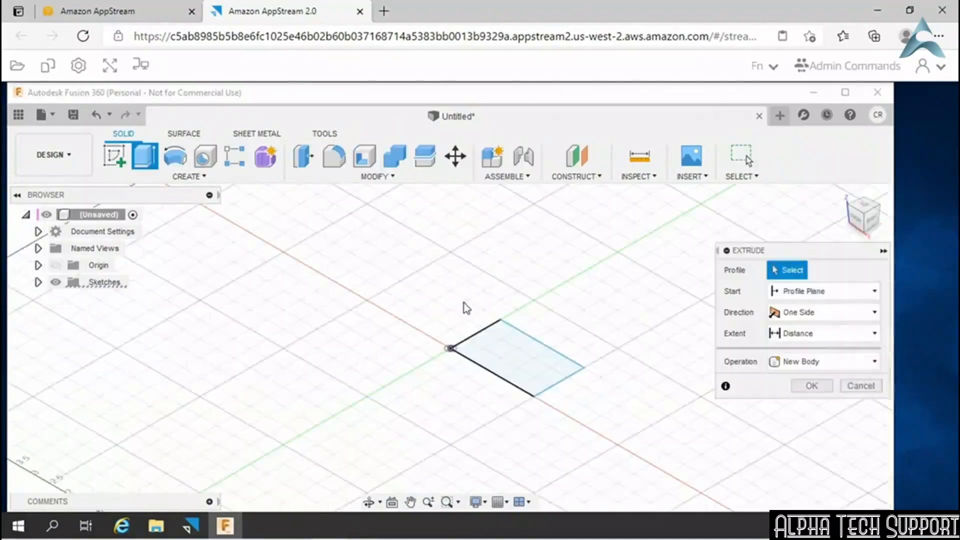
pyautogui.click(495, 343)
pyautogui.moveTo(517, 345); pyautogui.dragTo(515, 268)
pyautogui.press('Return')
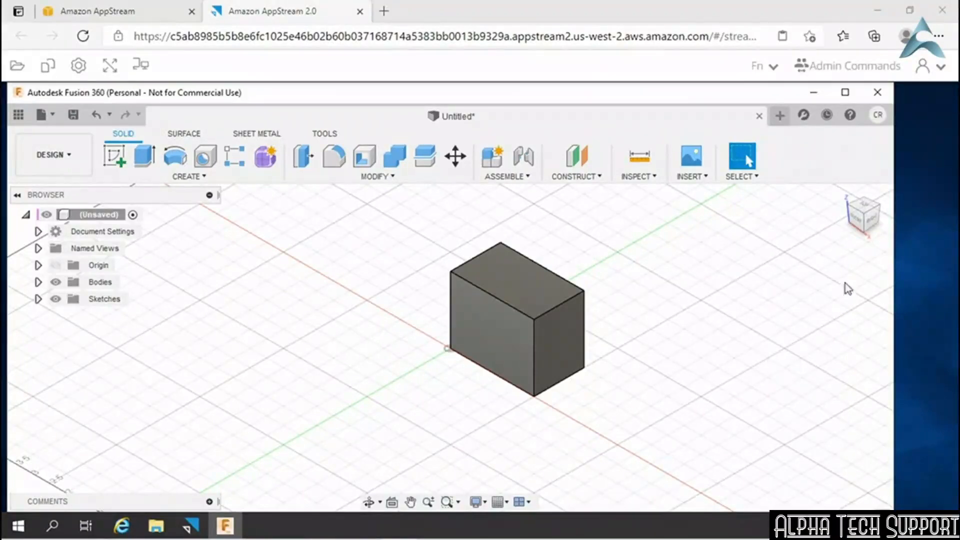
# Step: Close Fusion 360 without saving the design and switch back to the Administrator user
pyautogui.click(871, 96)
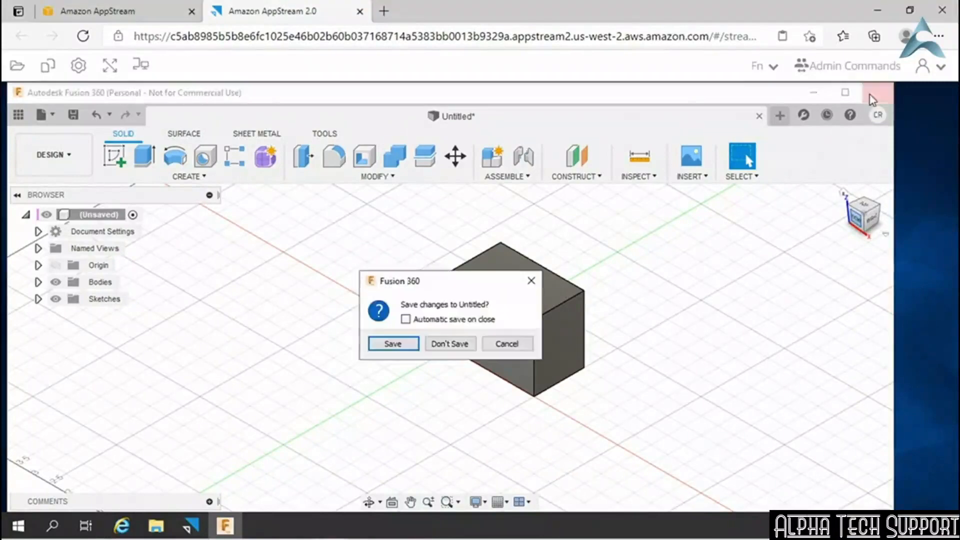
pyautogui.click(446, 345)
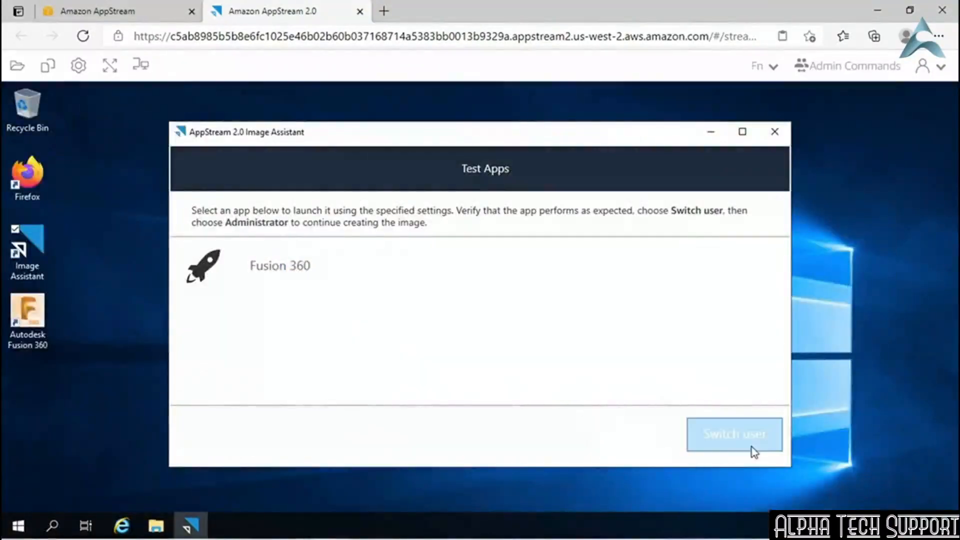
pyautogui.click(739, 438)
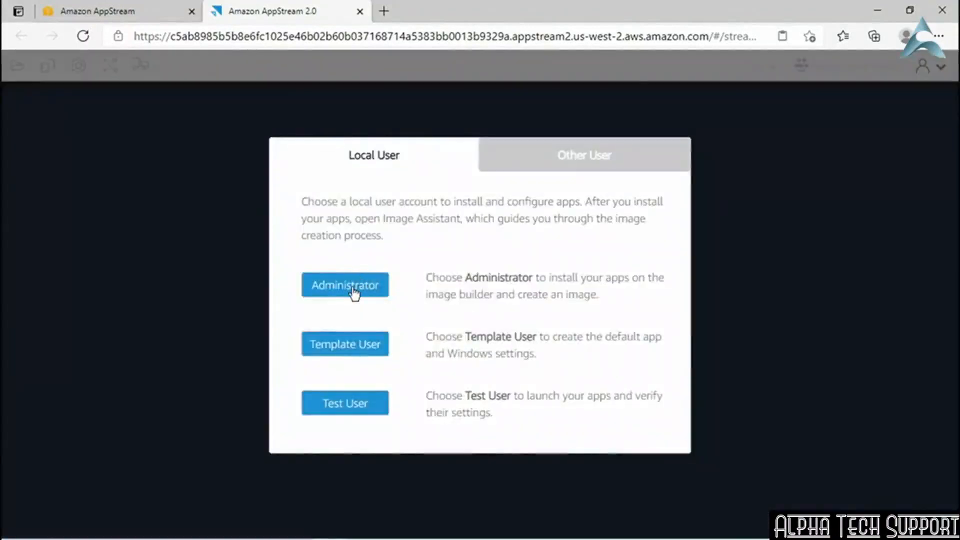
pyautogui.click(353, 292)
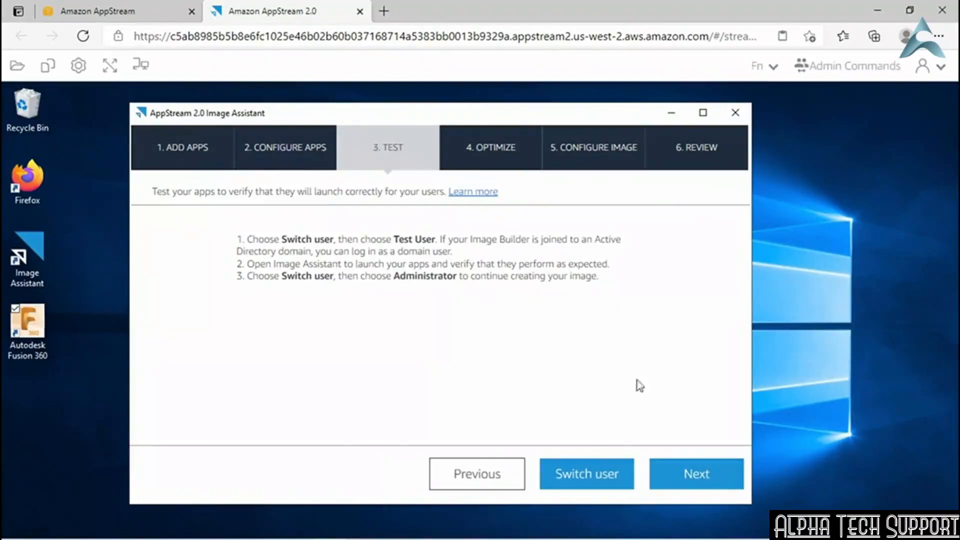
# Step: Proceed to the optimization stage, launch Fusion 360 for optimization and continue to the image configuration
pyautogui.click(725, 476)
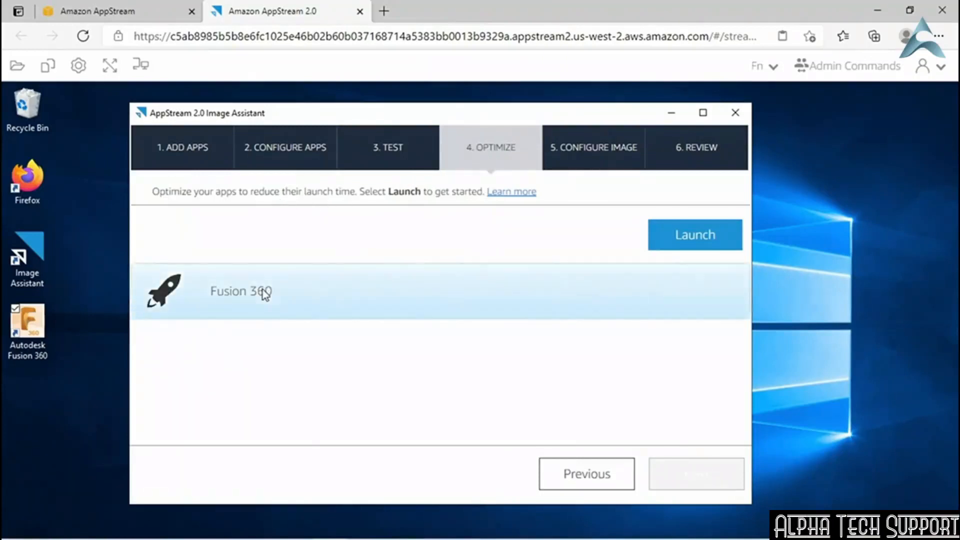
pyautogui.click(435, 306)
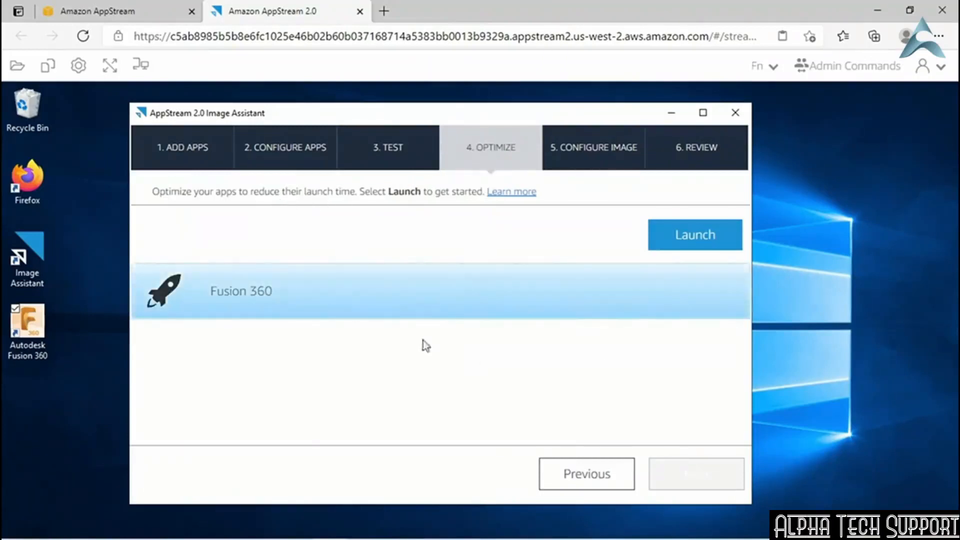
pyautogui.click(676, 245)
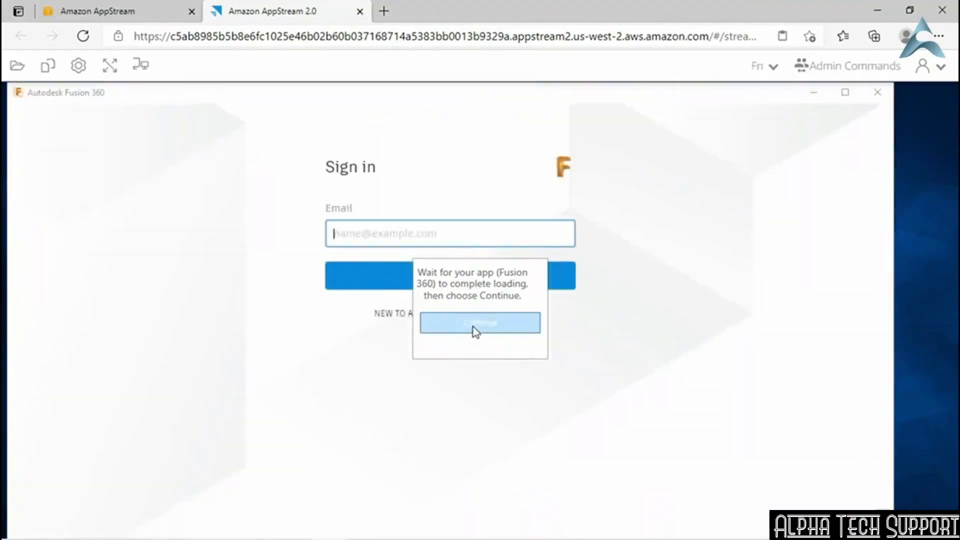
pyautogui.click(474, 326)
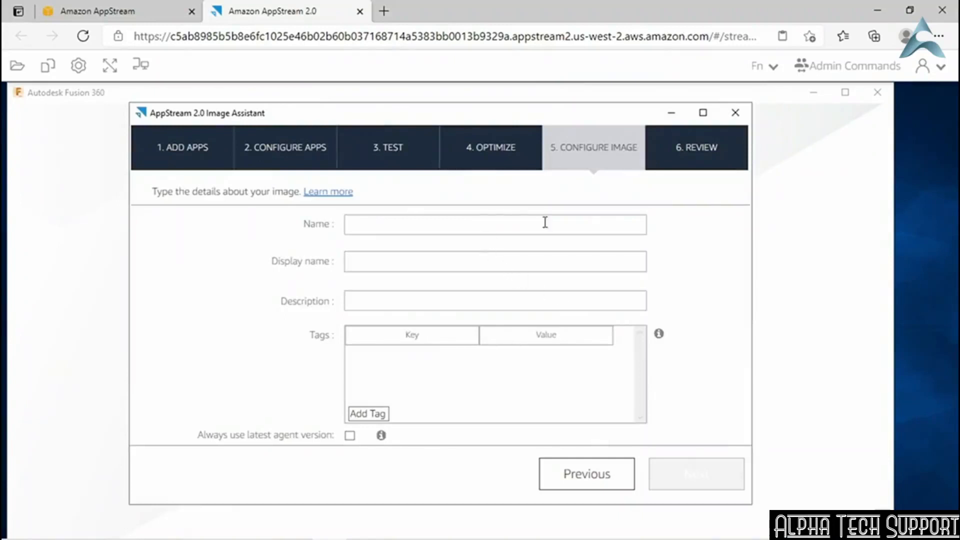
# Step: Name the image Fusion360image, leave the display name and description empty, then disconnect and create the image
pyautogui.click(402, 225)
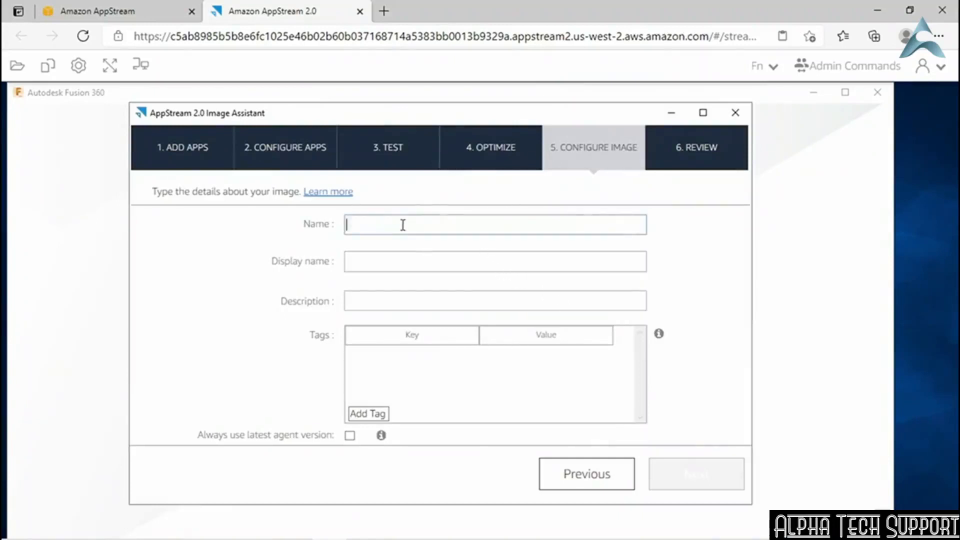
pyautogui.write('F')
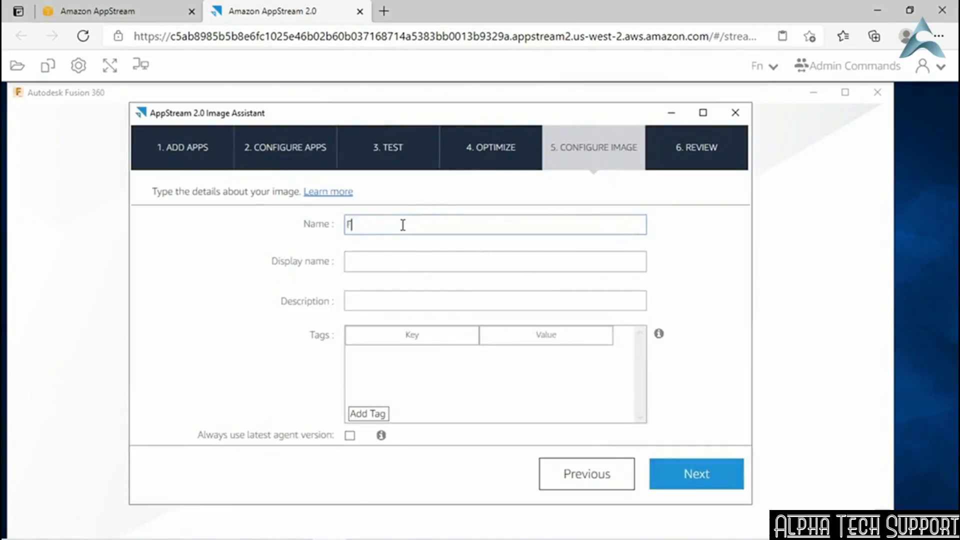
pyautogui.write('usion360_image')
pyautogui.click(378, 261)
pyautogui.click(376, 298)
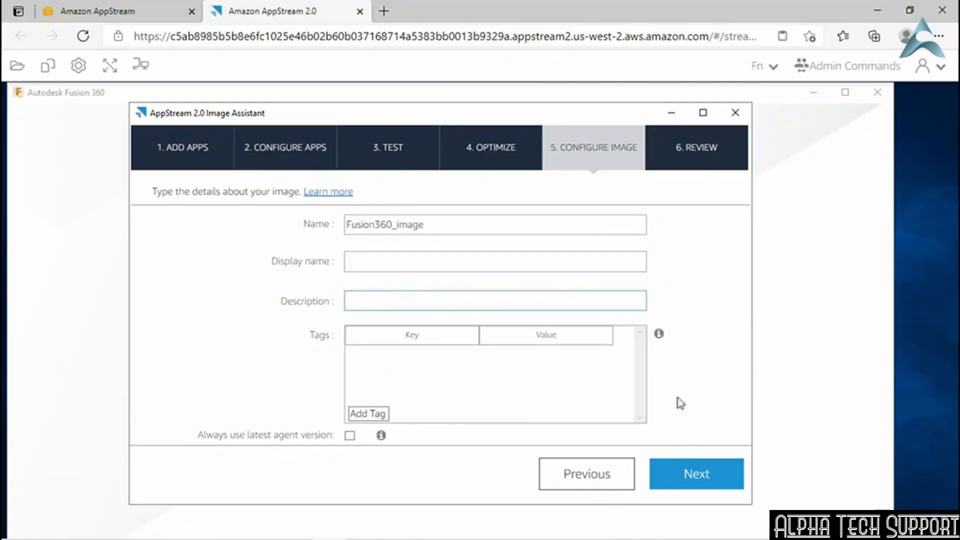
pyautogui.click(692, 475)
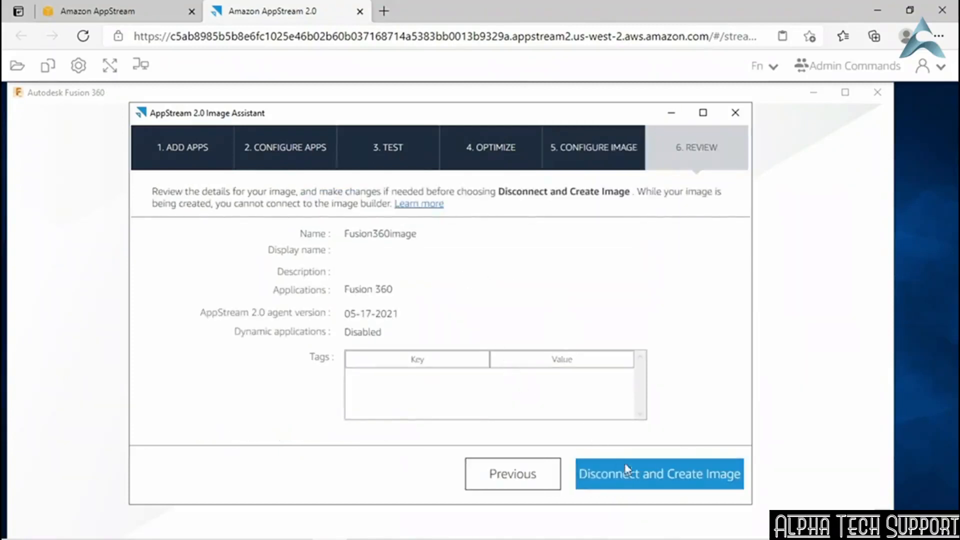
pyautogui.click(643, 477)
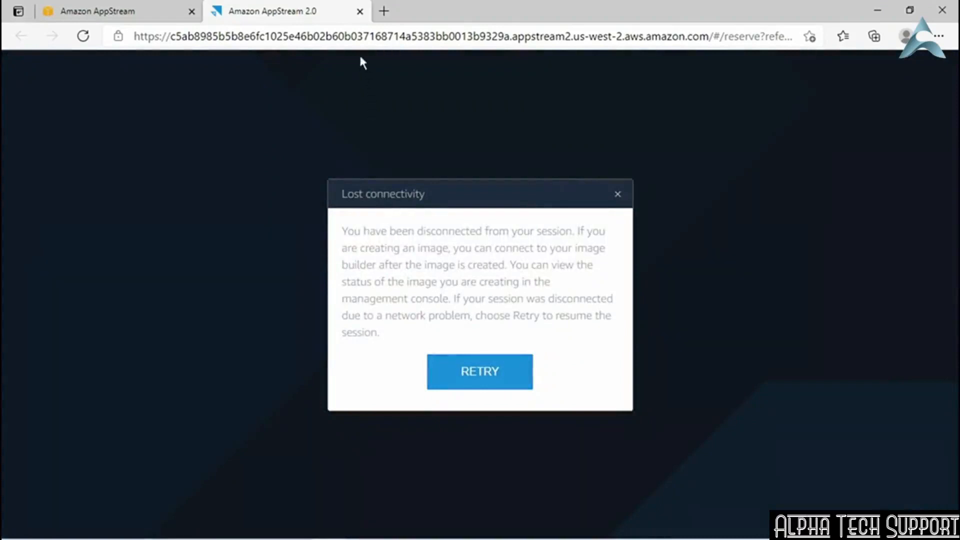
# Step: Close the disconnected session and refresh the image builder list to check the status of Fusion360_builder
pyautogui.click(361, 12)
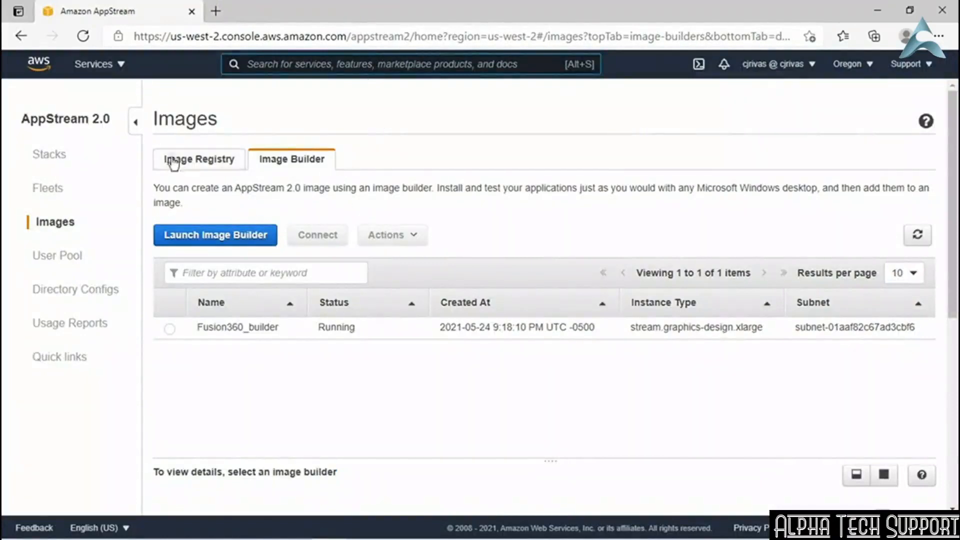
pyautogui.click(907, 241)
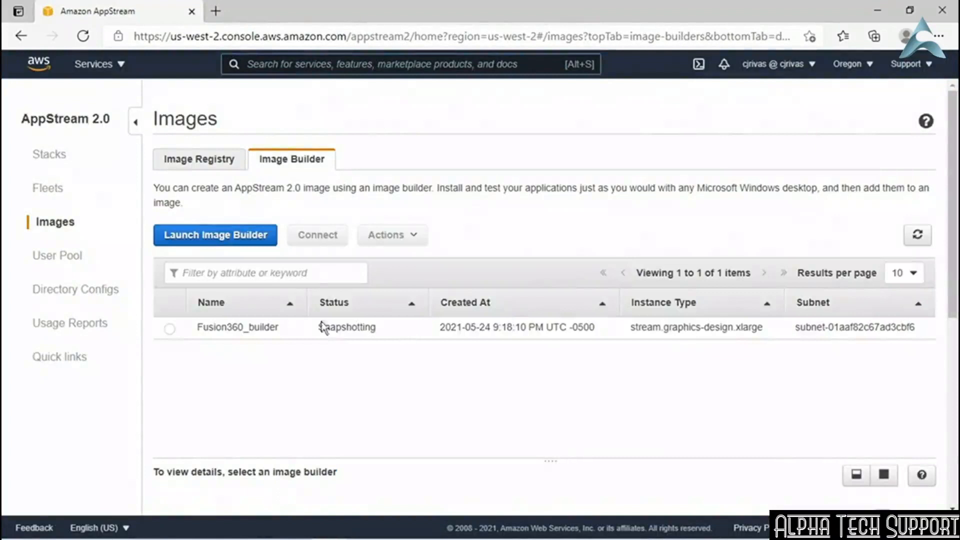
pyautogui.doubleClick(340, 324)
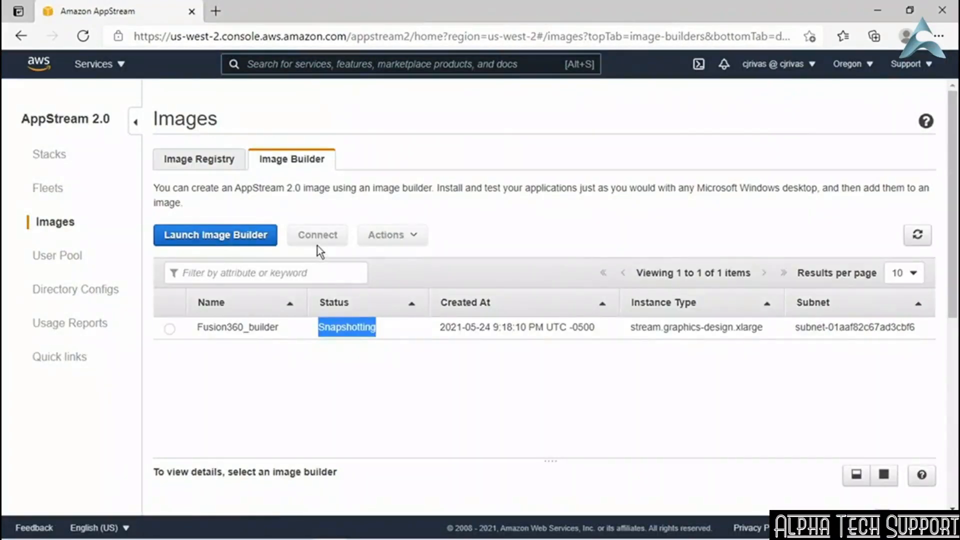
pyautogui.click(341, 367)
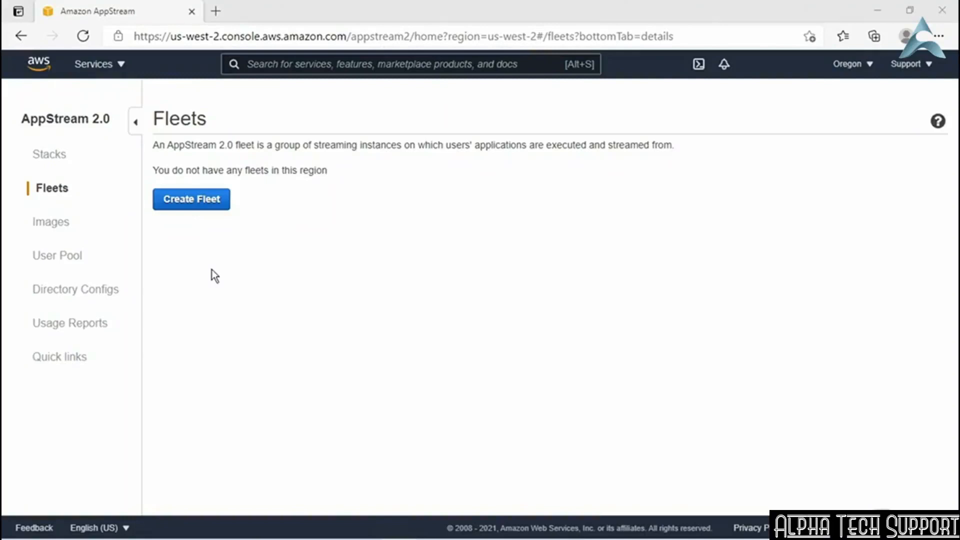
# Step: Start a new fleet named Fusion360_fleet and continue to the image selection
pyautogui.click(55, 193)
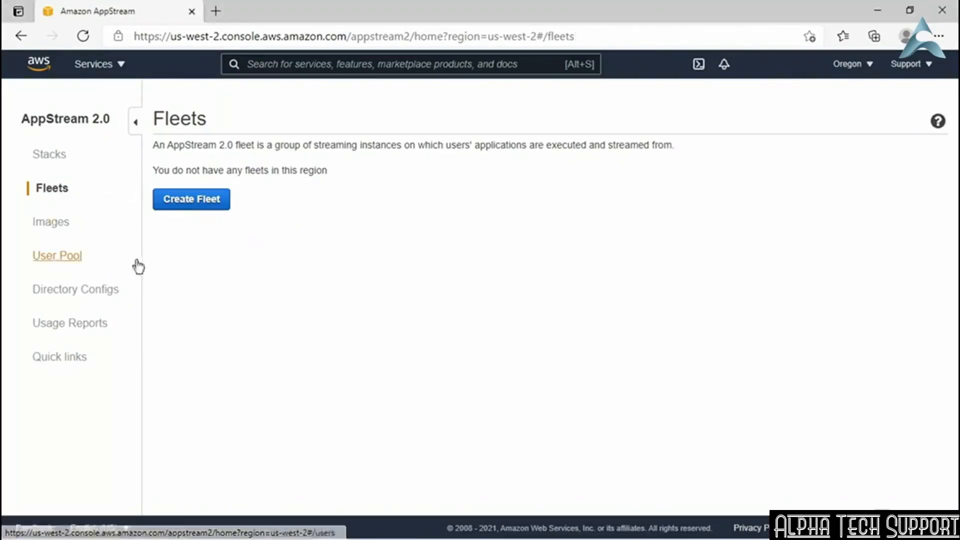
pyautogui.click(182, 206)
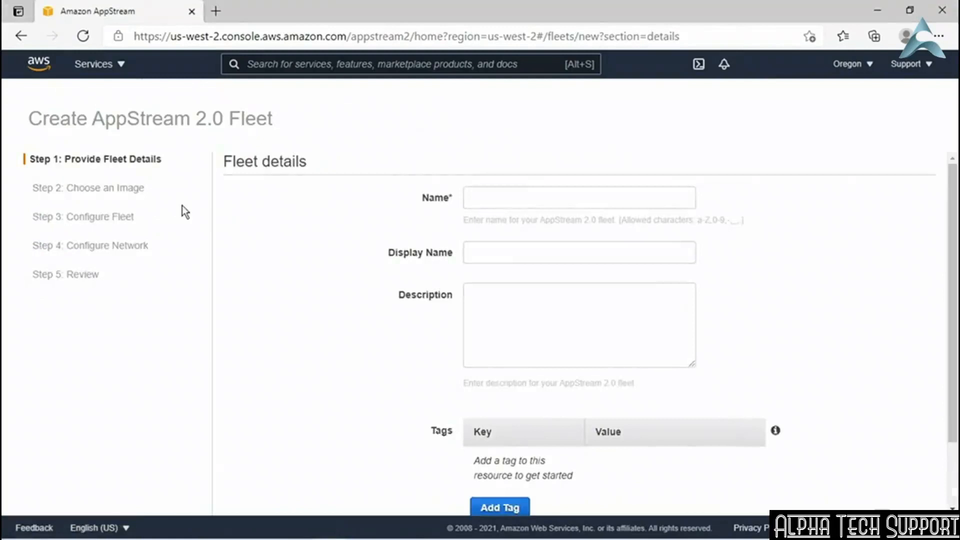
pyautogui.click(488, 199)
pyautogui.write('Fus')
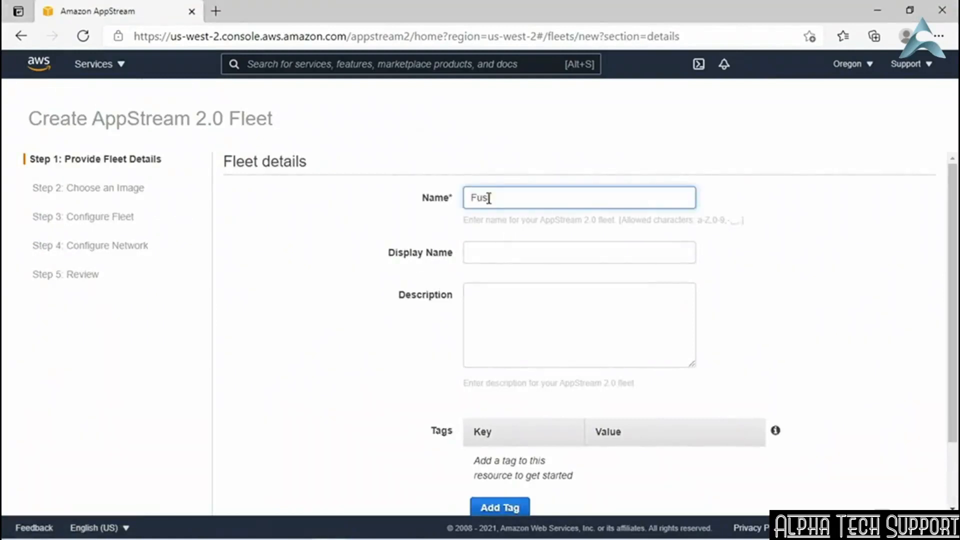
pyautogui.write('ion360_fleet')
pyautogui.scroll(-2, 659, 243)
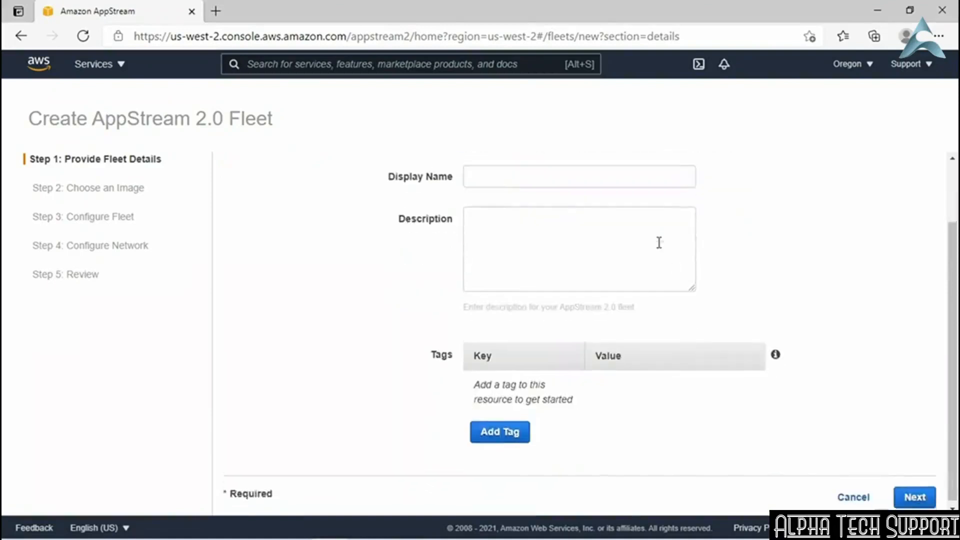
pyautogui.click(916, 497)
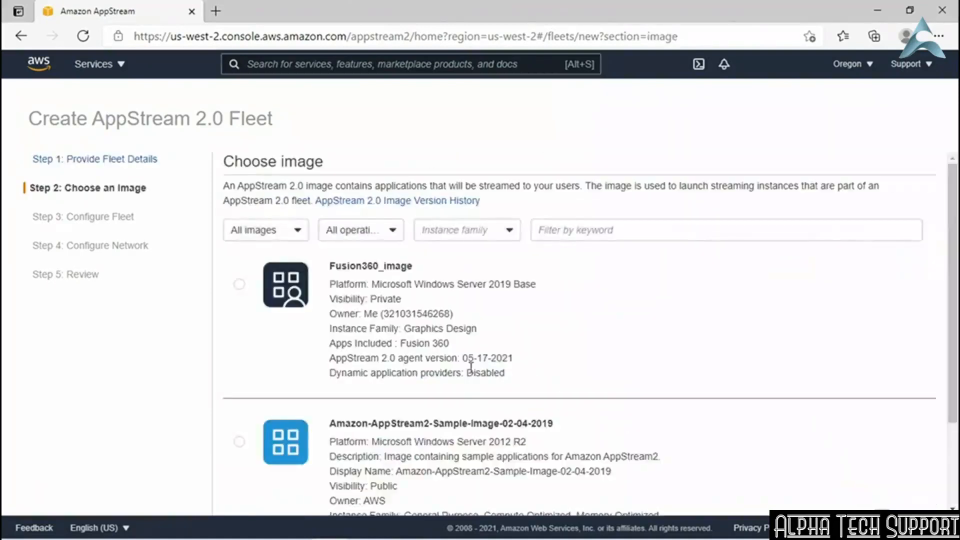
# Step: Choose Fusion360_image as the fleet's image and continue to the fleet configuration
pyautogui.click(239, 285)
pyautogui.scroll(-3, 808, 331)
pyautogui.click(915, 493)
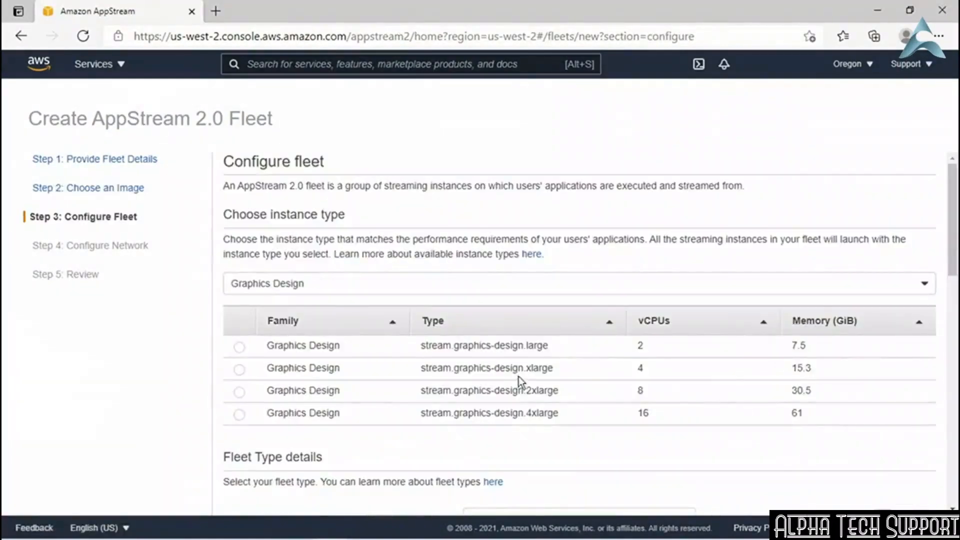
# Step: Select the stream.graphics-design.xlarge instance type and set the fleet type to On-Demand
pyautogui.moveTo(526, 369); pyautogui.dragTo(553, 370)
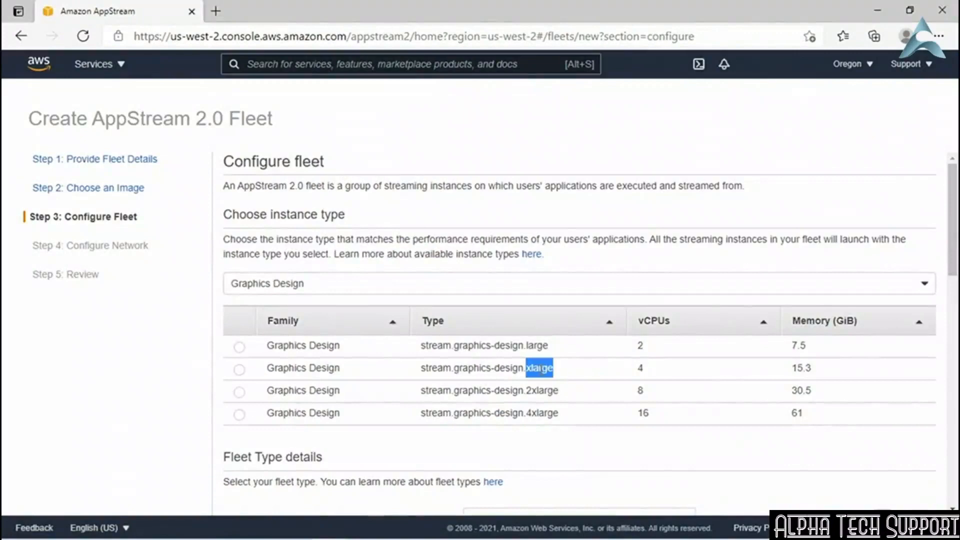
pyautogui.click(239, 370)
pyautogui.scroll(-1, 684, 405)
pyautogui.scroll(-3, 681, 400)
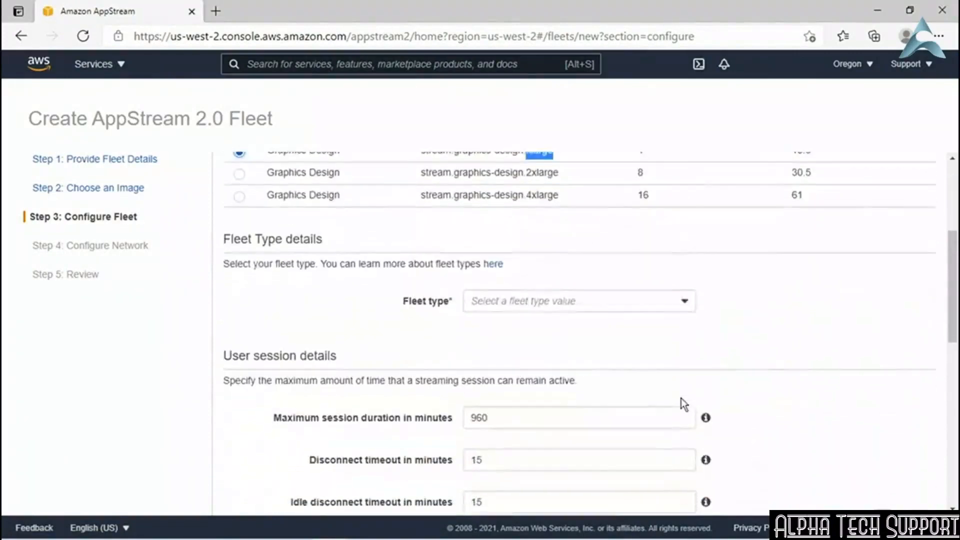
pyautogui.click(499, 307)
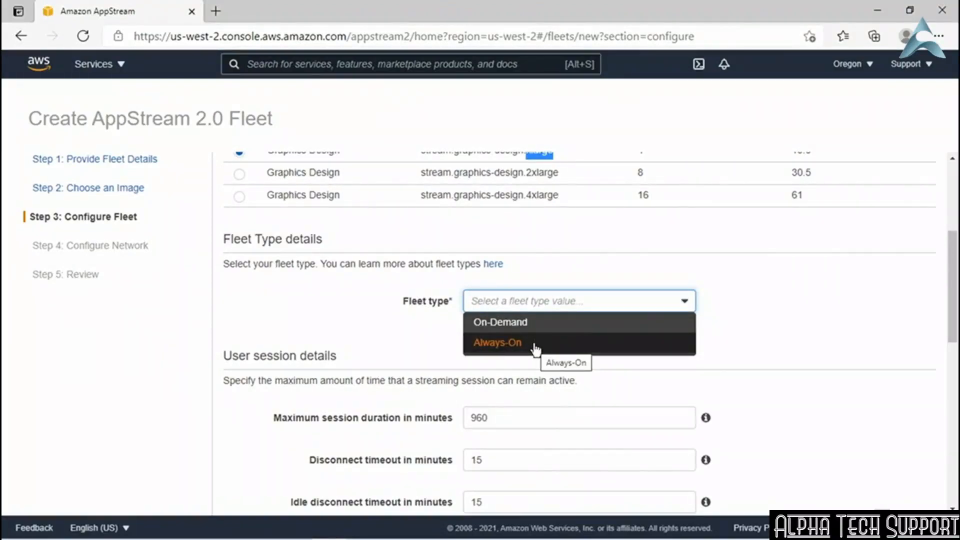
pyautogui.click(531, 325)
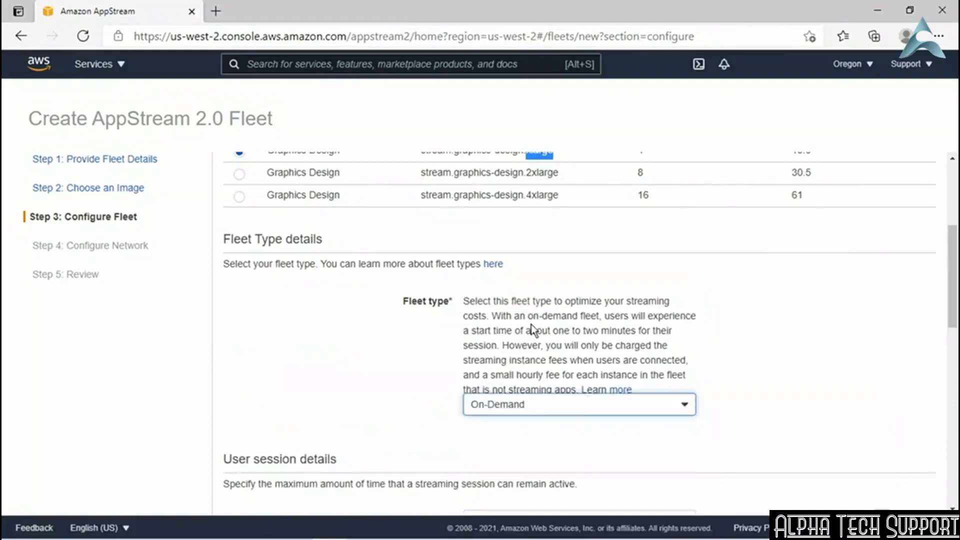
# Step: Keep the default session and capacity settings, set the stream view to Application, and continue to the network configuration
pyautogui.scroll(-5, 448, 326)
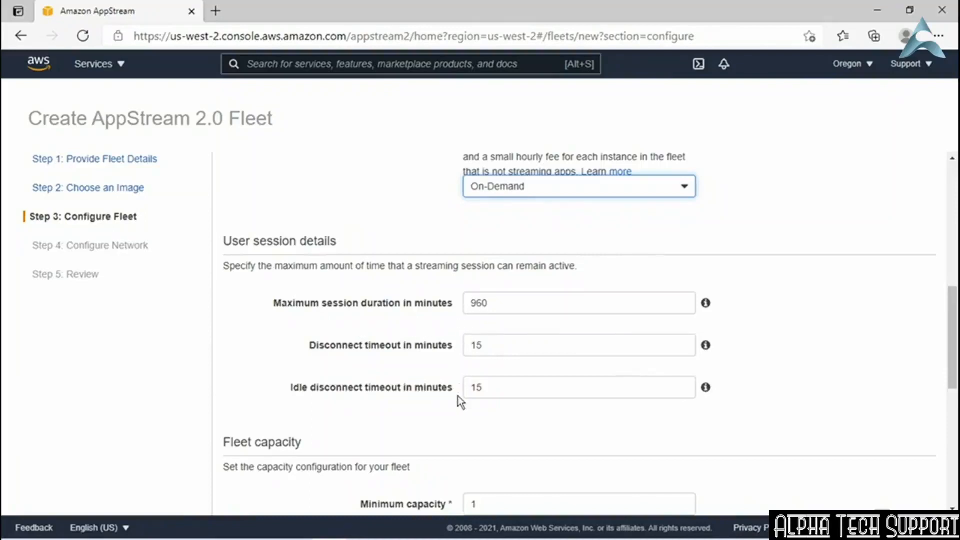
pyautogui.scroll(-5, 458, 397)
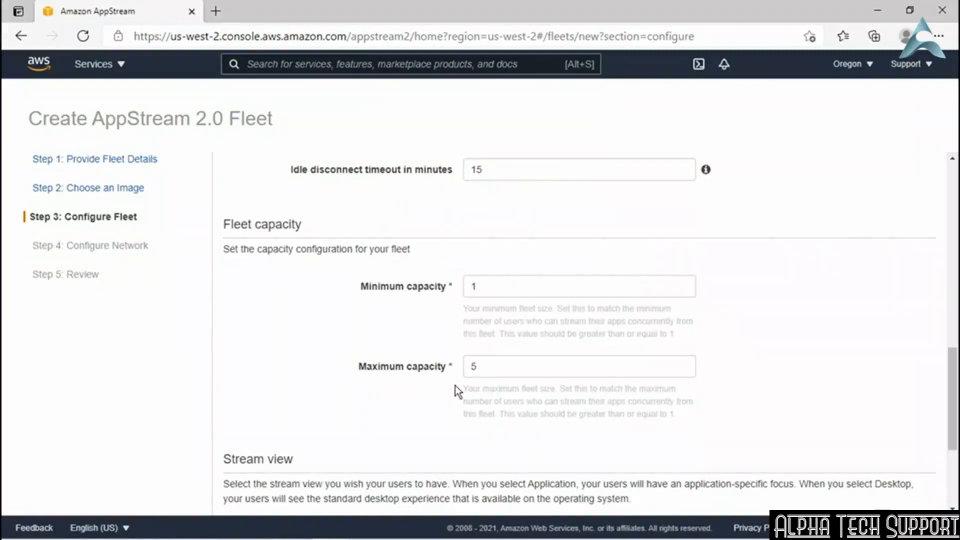
pyautogui.scroll(-4, 452, 391)
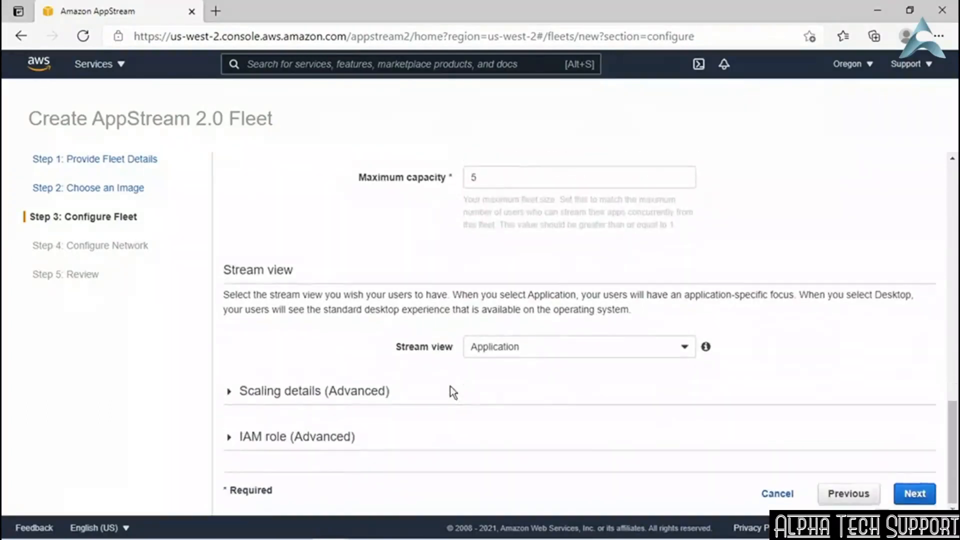
pyautogui.click(493, 350)
pyautogui.click(490, 389)
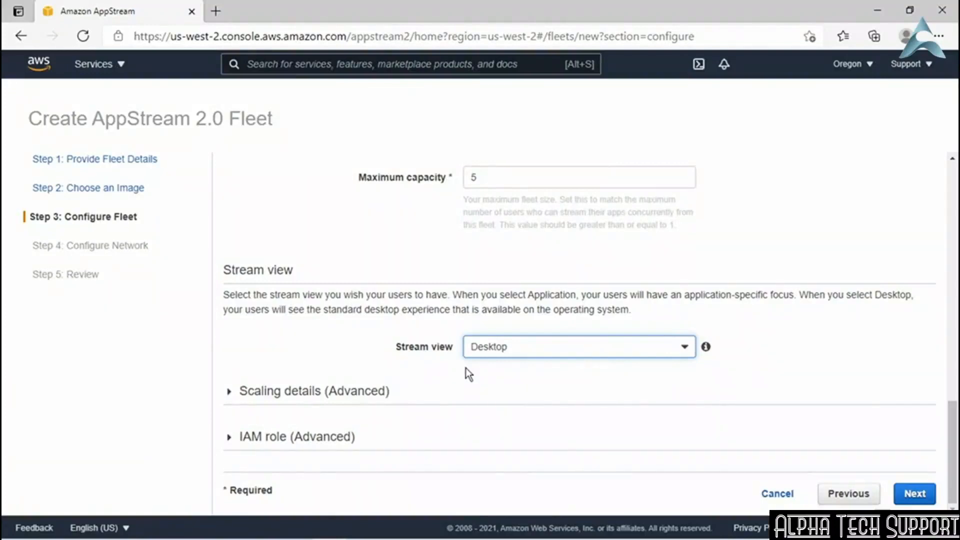
pyautogui.click(486, 351)
pyautogui.click(495, 371)
pyautogui.click(909, 498)
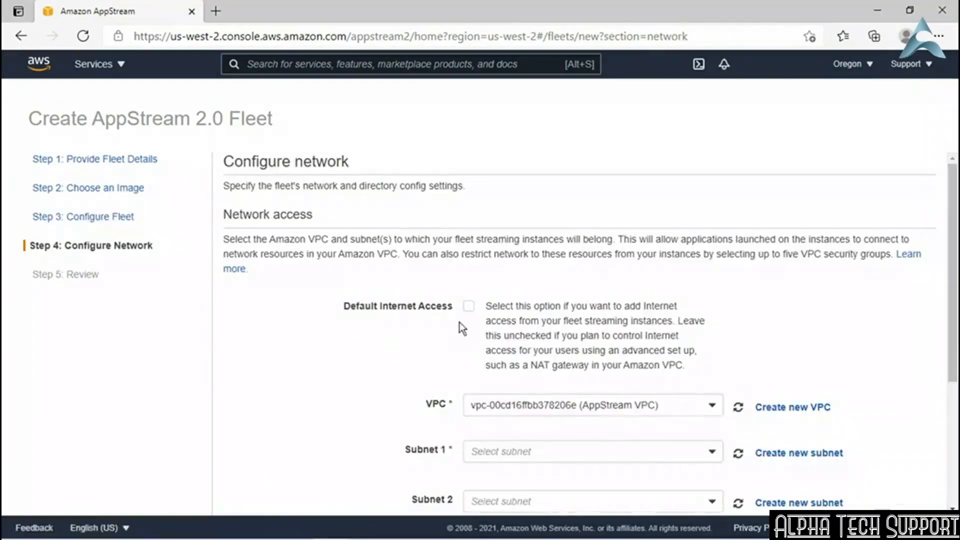
# Step: Assign subnet-01aaf82c67ad3cbf6 (10.10.1.0/24) as Subnet 1 in the AppStream VPC, leave Subnet 2 empty, and continue to the review
pyautogui.scroll(-2, 460, 322)
pyautogui.click(544, 296)
pyautogui.click(543, 296)
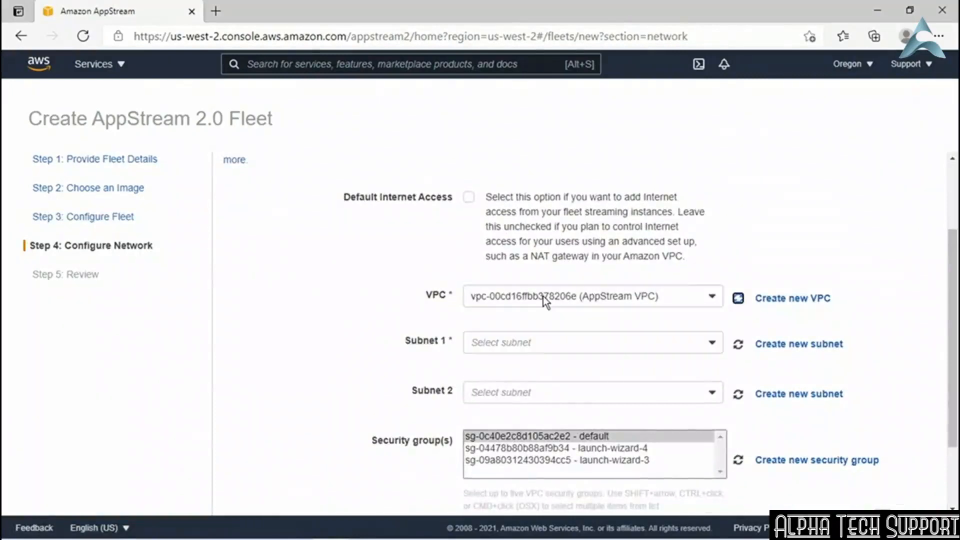
pyautogui.click(573, 343)
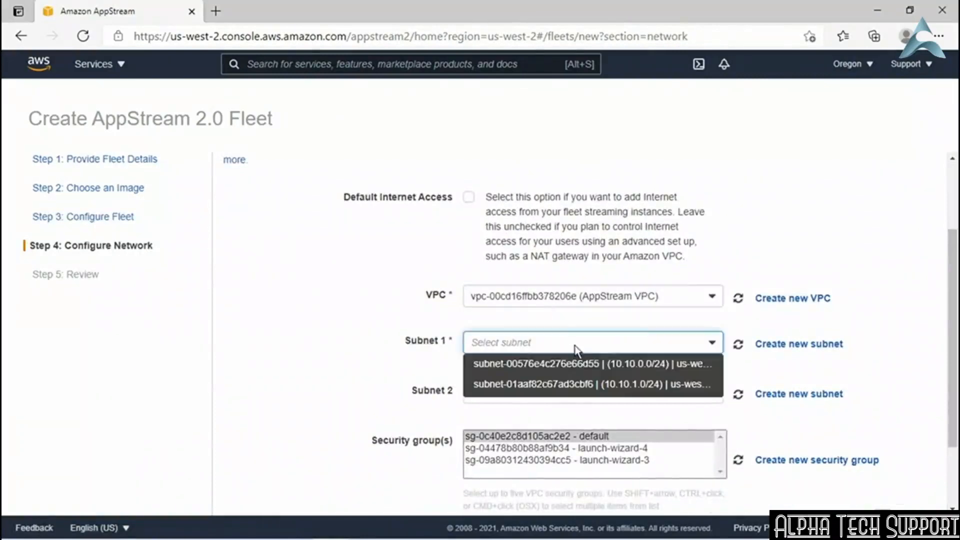
pyautogui.click(623, 386)
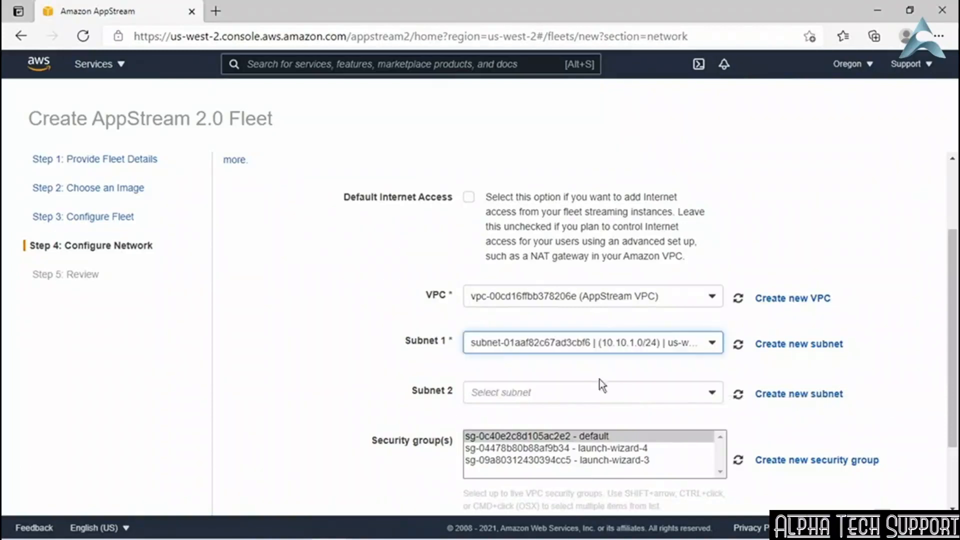
pyautogui.doubleClick(431, 392)
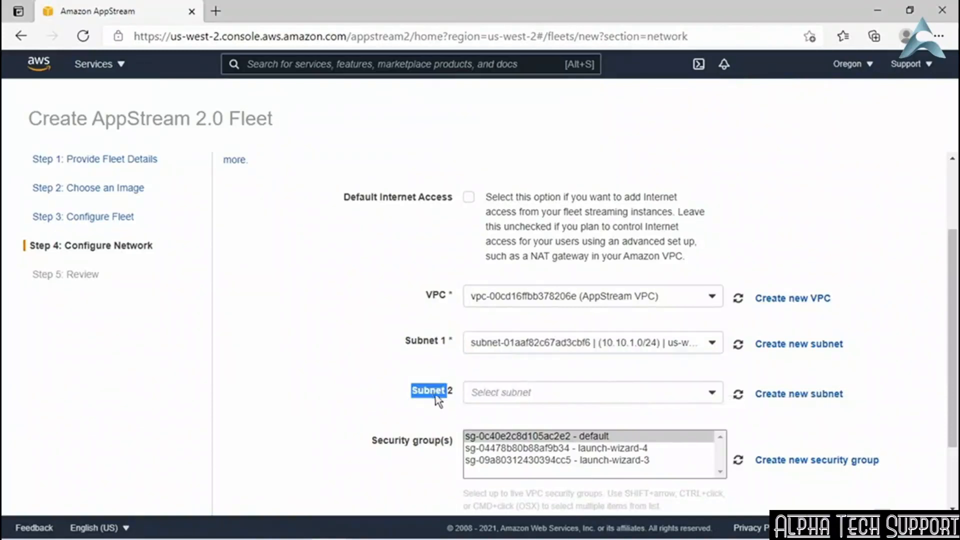
pyautogui.click(454, 398)
pyautogui.scroll(-2, 707, 388)
pyautogui.click(914, 494)
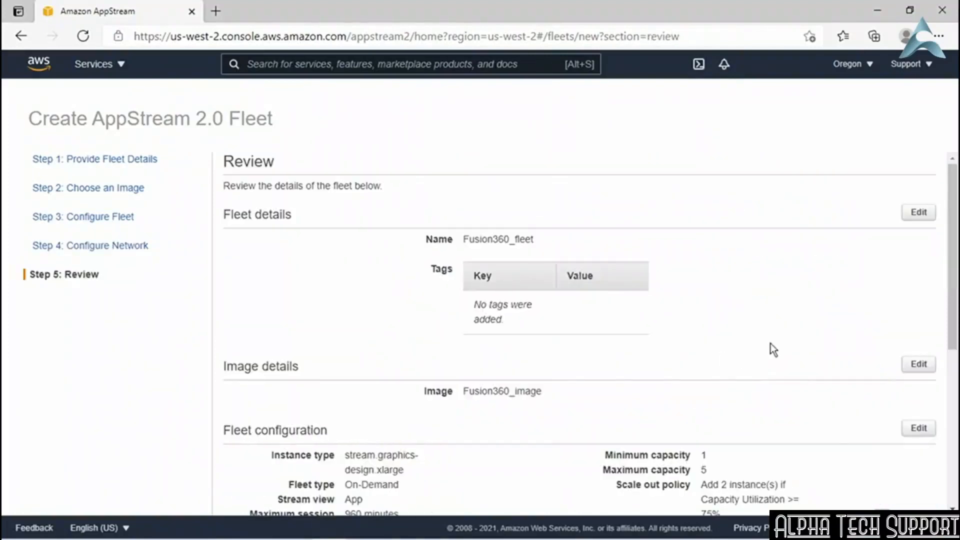
# Step: Create the reviewed On-Demand fleet, acknowledging the pricing details
pyautogui.scroll(-6, 770, 343)
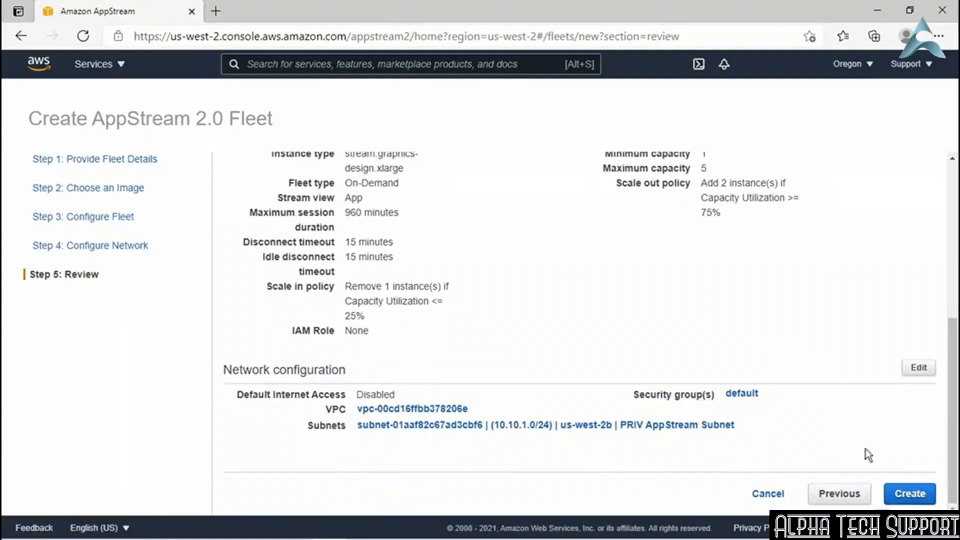
pyautogui.click(908, 494)
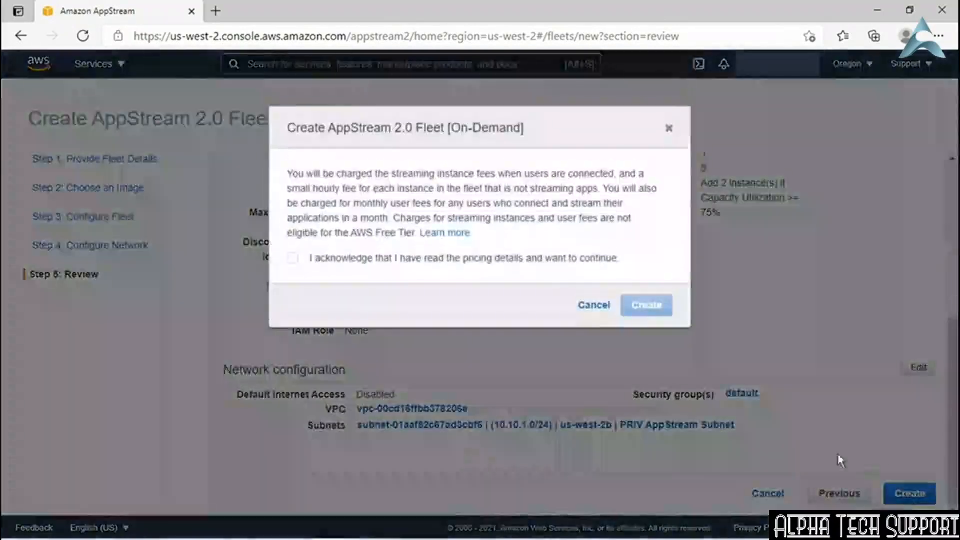
pyautogui.click(349, 260)
pyautogui.click(646, 305)
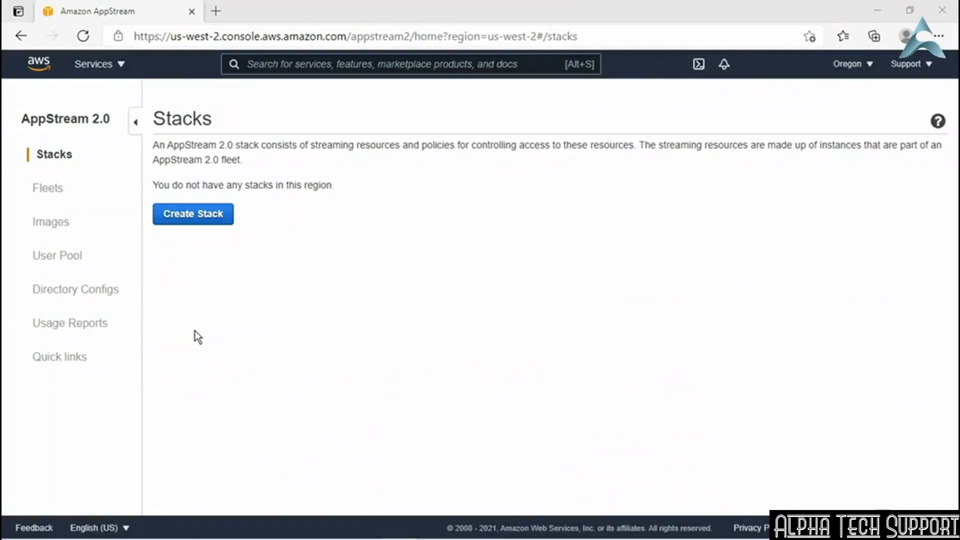
# Step: Start a new AppStream 2.0 stack and name it fusion360_stack
pyautogui.click(175, 223)
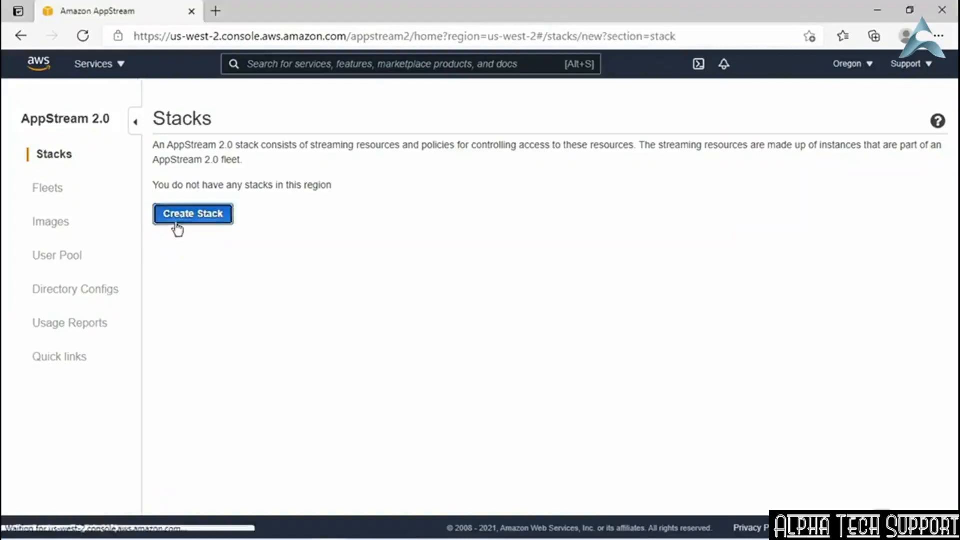
pyautogui.click(485, 199)
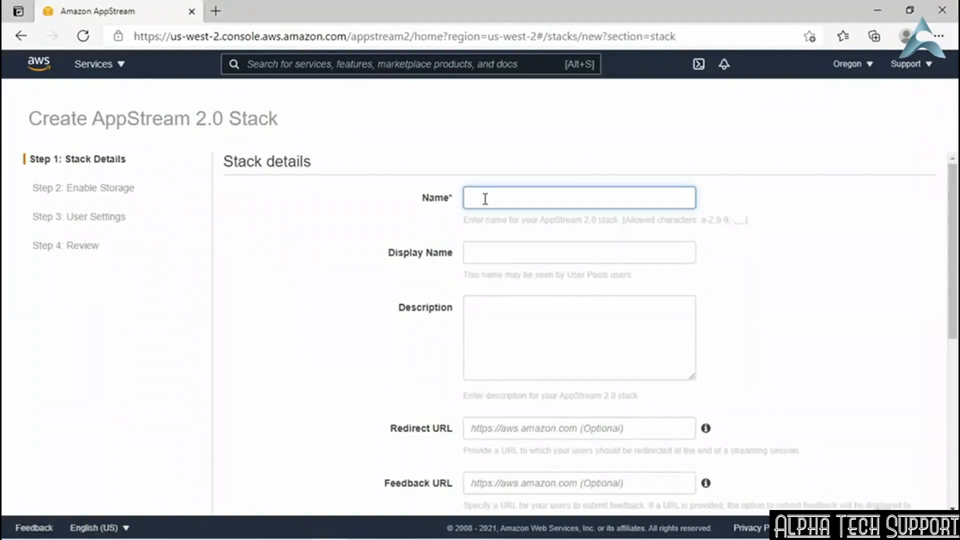
pyautogui.write('fusion360_stack')
# Step: Associate Fusion360_fleet with the stack and continue to the storage settings
pyautogui.scroll(-4, 680, 277)
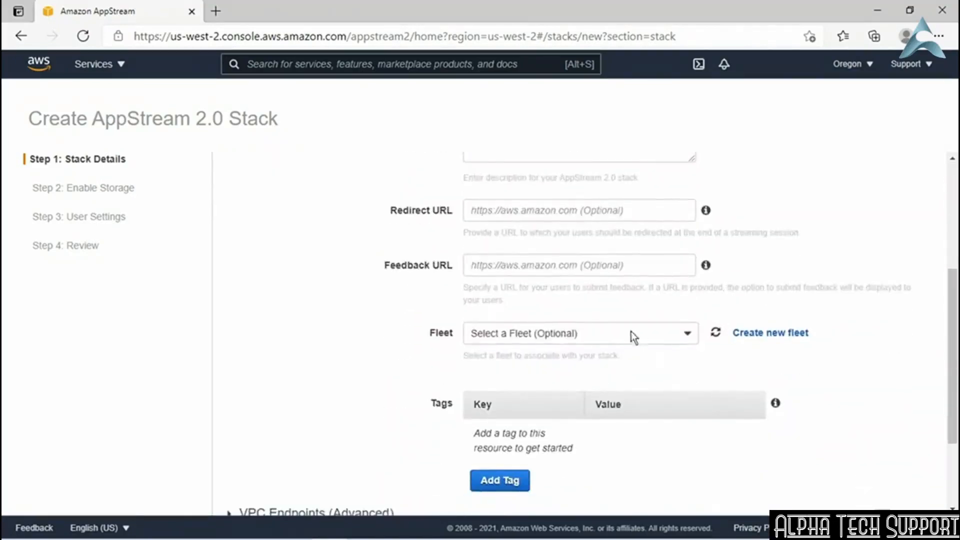
pyautogui.click(632, 335)
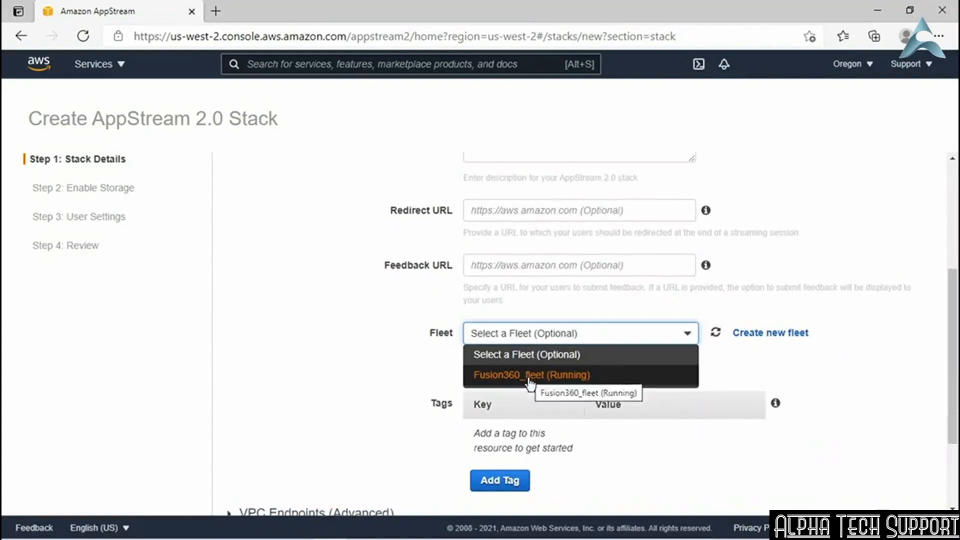
pyautogui.click(560, 384)
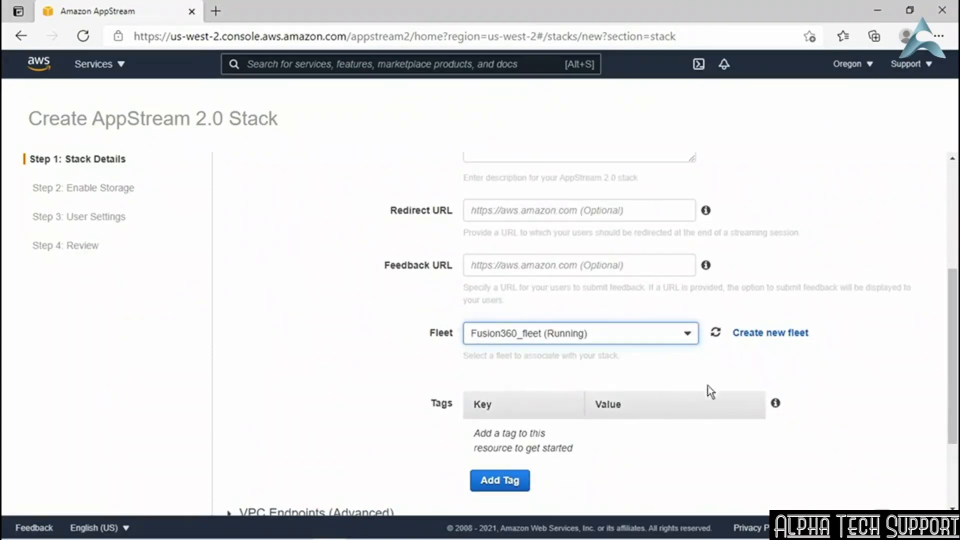
pyautogui.scroll(-2, 705, 389)
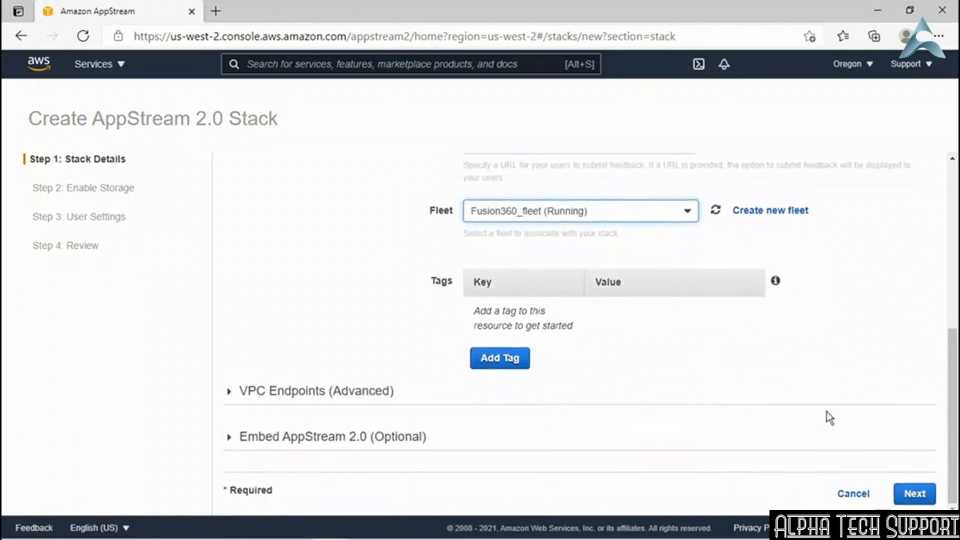
pyautogui.click(914, 493)
# Step: Use only Home Folders as the stack's storage, leaving Google Drive and OneDrive disabled, and continue to the user settings
pyautogui.scroll(-2, 512, 374)
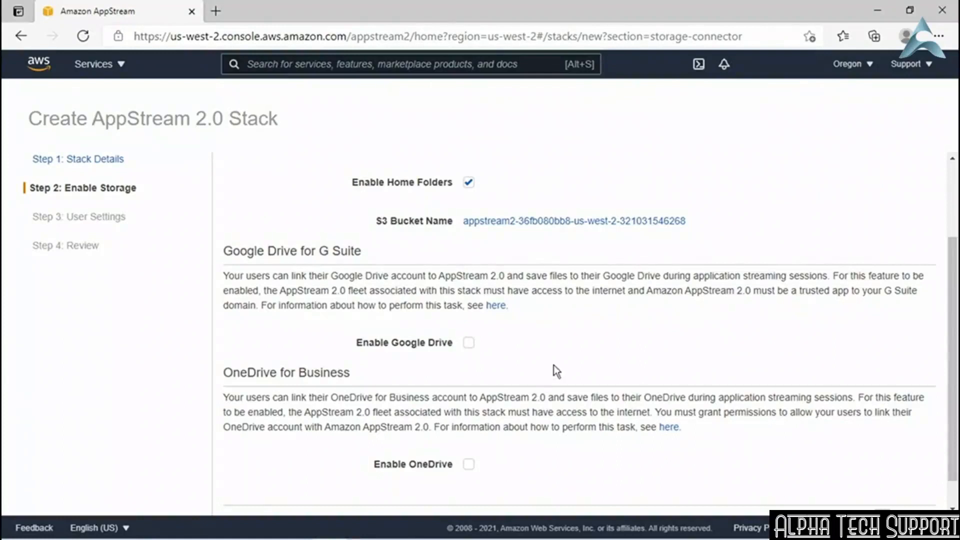
pyautogui.scroll(-1, 613, 386)
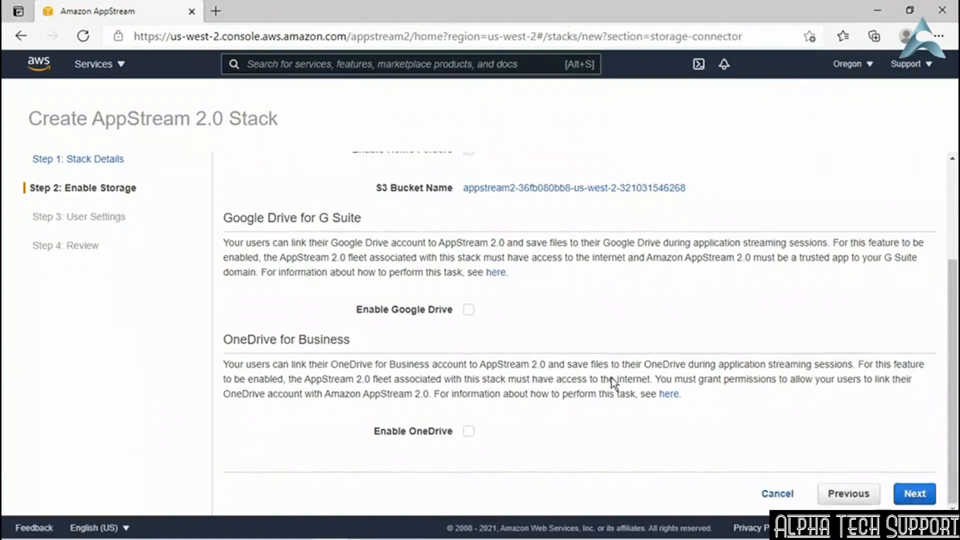
pyautogui.click(914, 493)
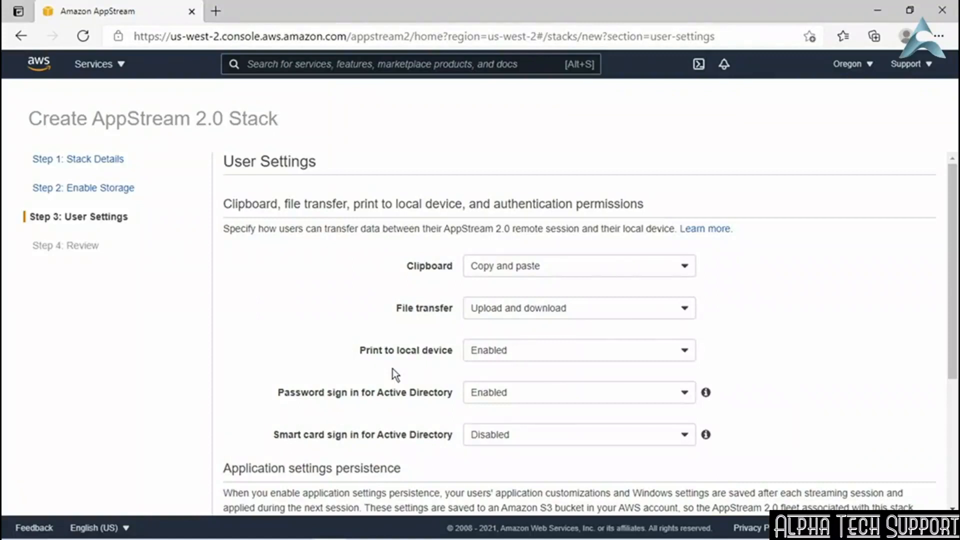
# Step: Enable application settings persistence with the settings group fusion360_stack, and create the stack after reviewing its details
pyautogui.scroll(-4, 628, 349)
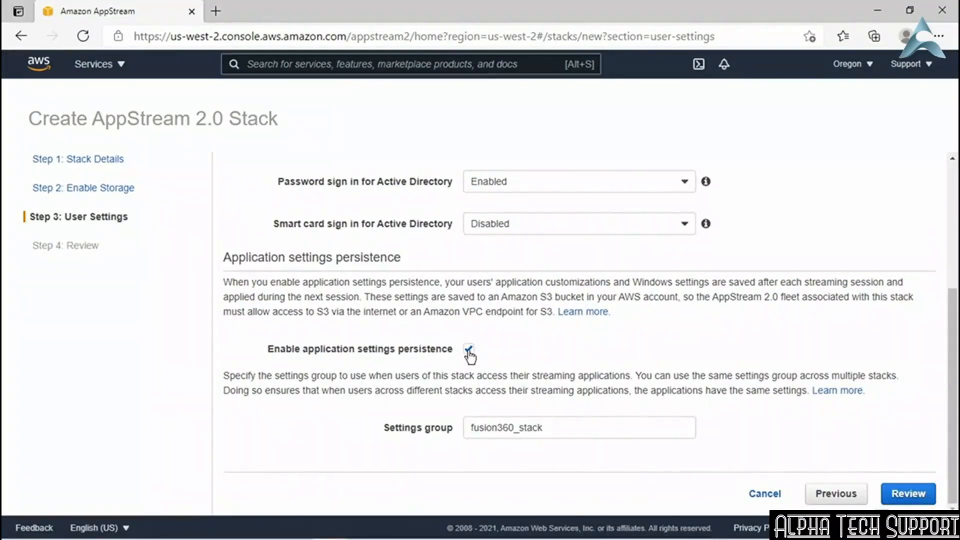
pyautogui.moveTo(444, 282); pyautogui.dragTo(711, 283)
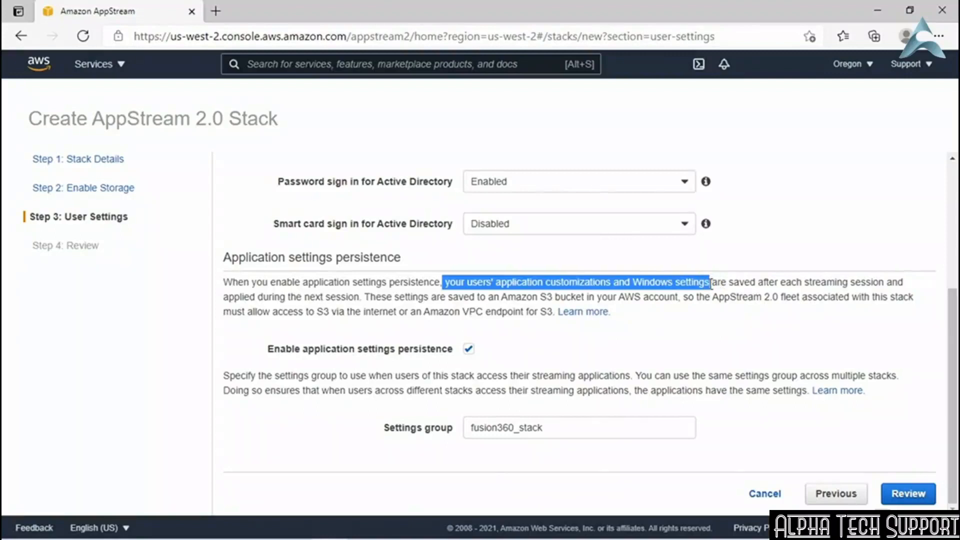
pyautogui.click(692, 368)
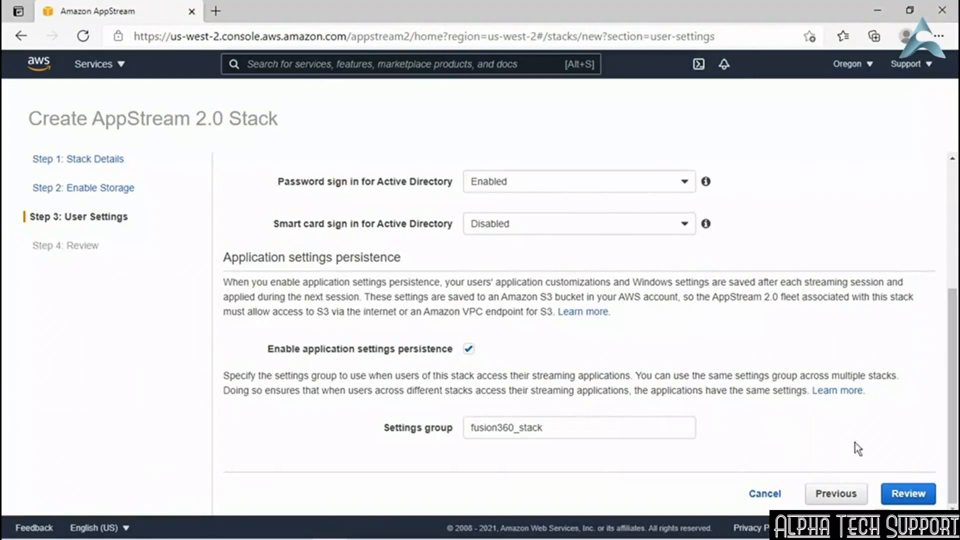
pyautogui.click(904, 494)
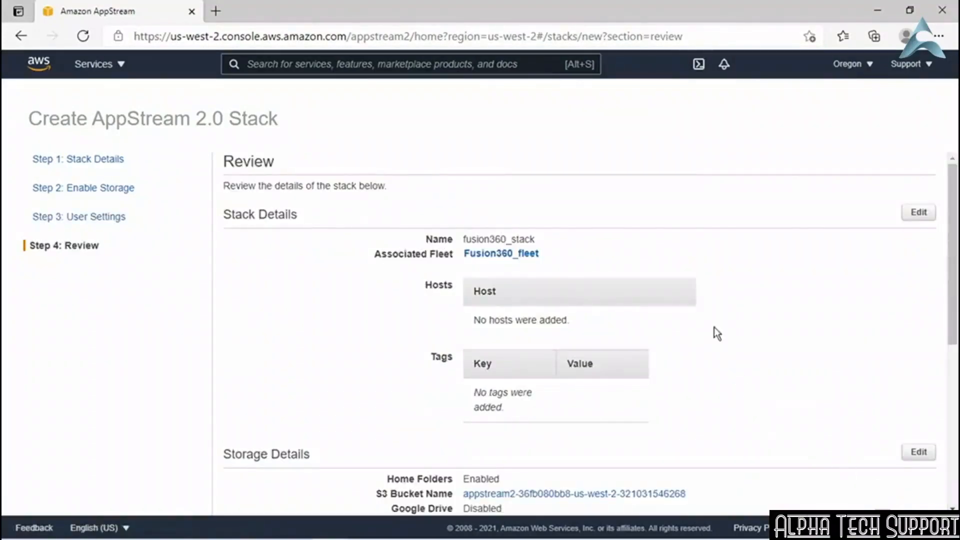
pyautogui.scroll(-6, 697, 310)
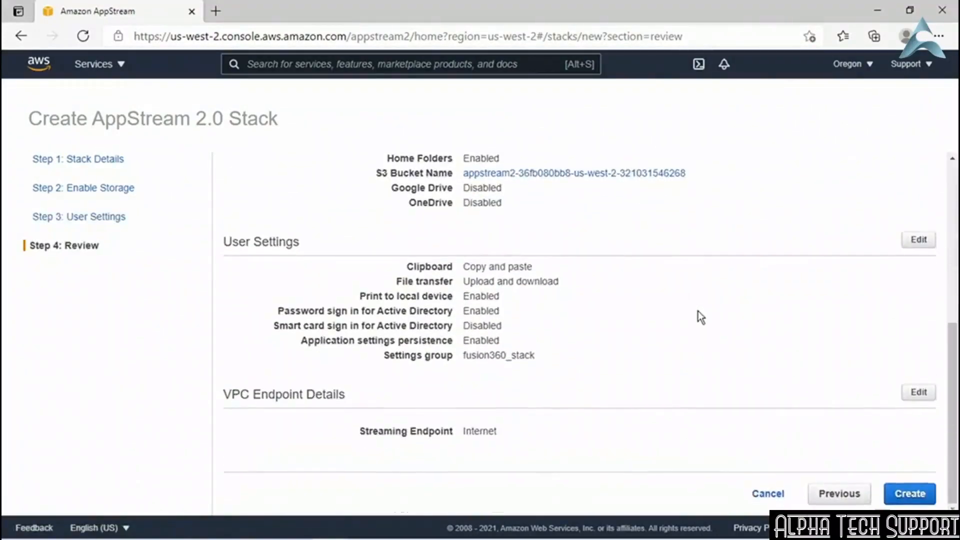
pyautogui.click(910, 496)
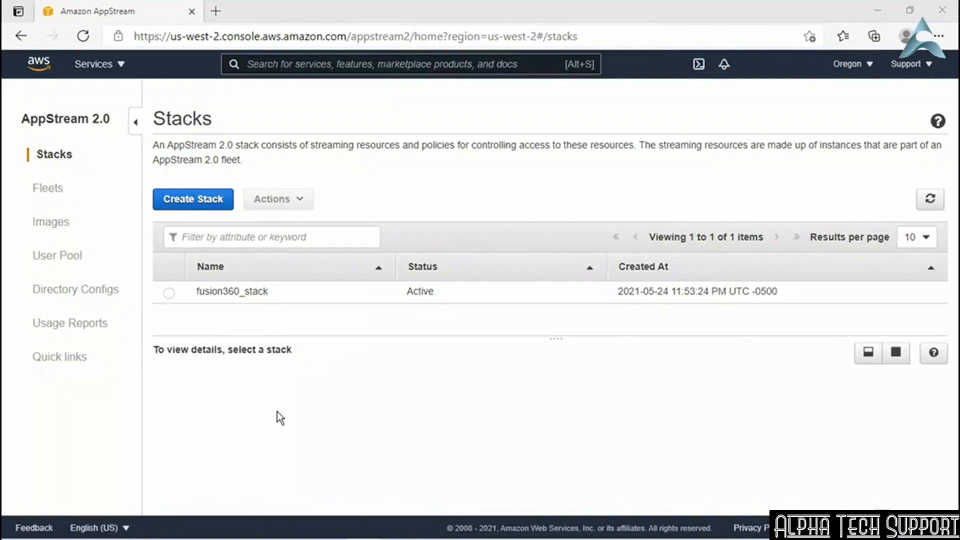
# Step: Create a streaming URL for fusion360_stack, entering the user ID and keeping the 30-minute expiration
pyautogui.click(52, 157)
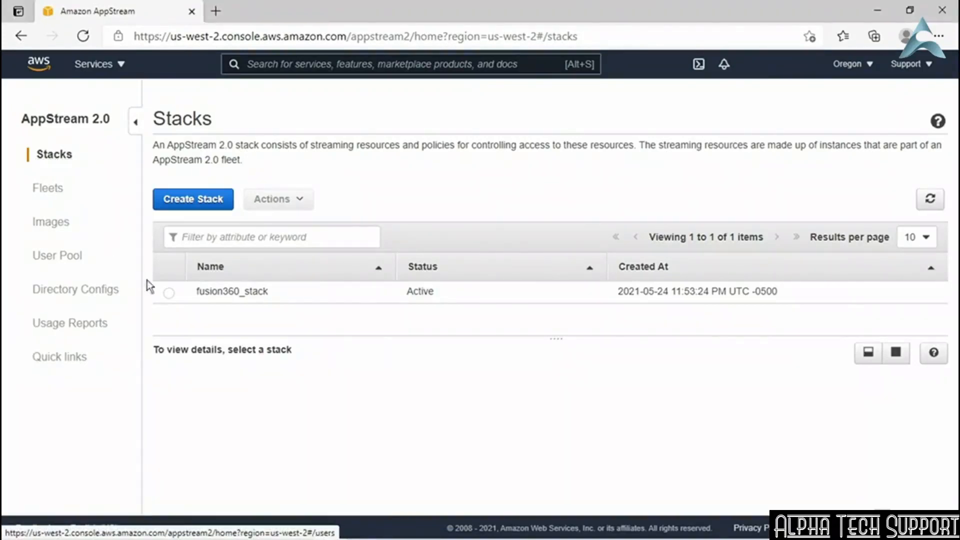
pyautogui.click(169, 293)
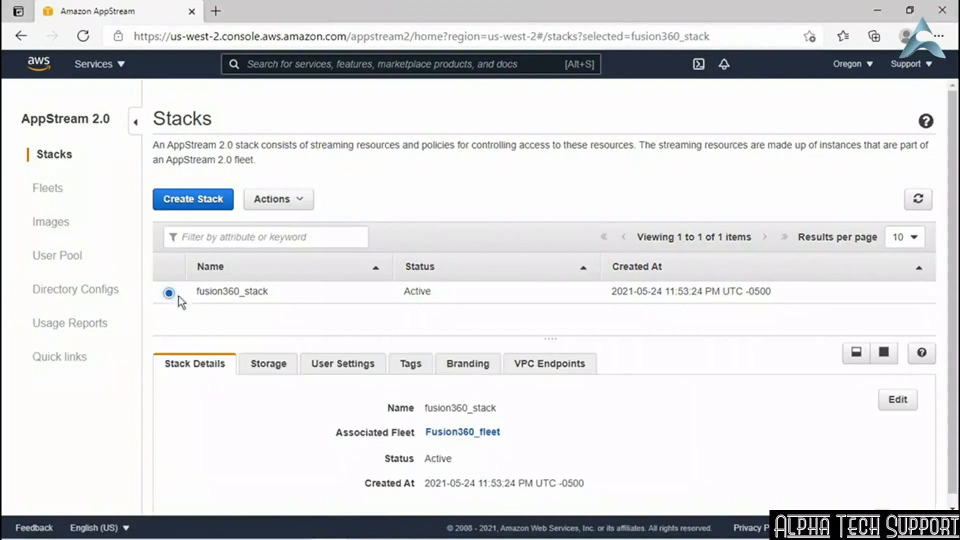
pyautogui.click(277, 202)
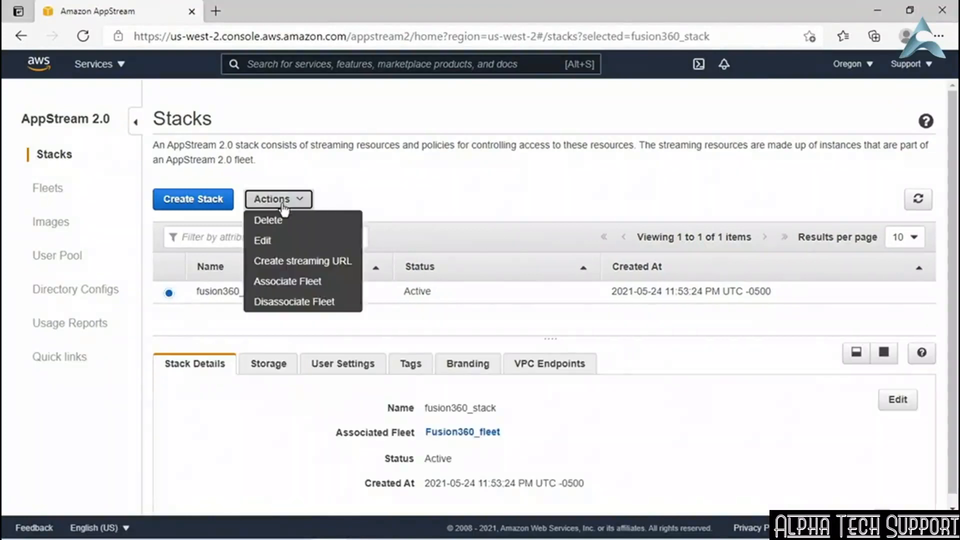
pyautogui.click(316, 265)
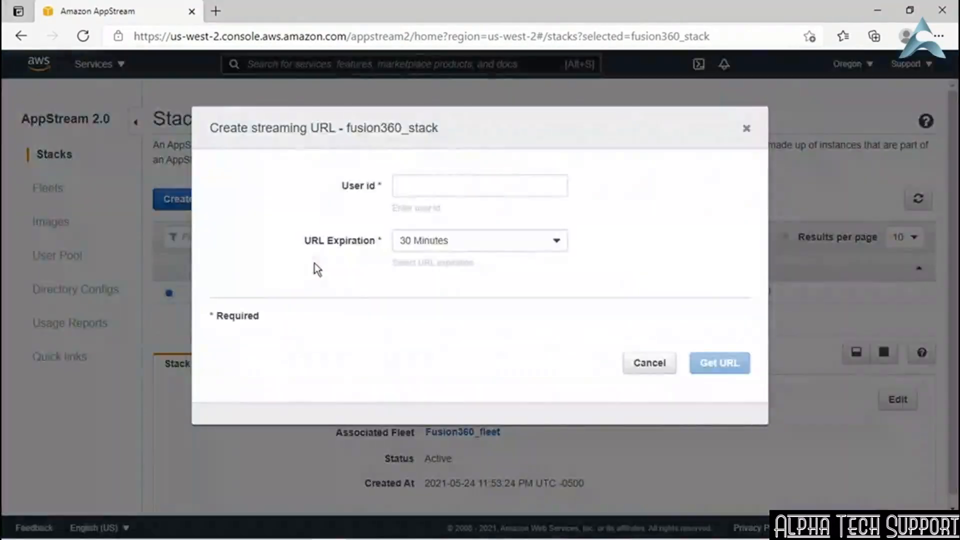
pyautogui.click(421, 185)
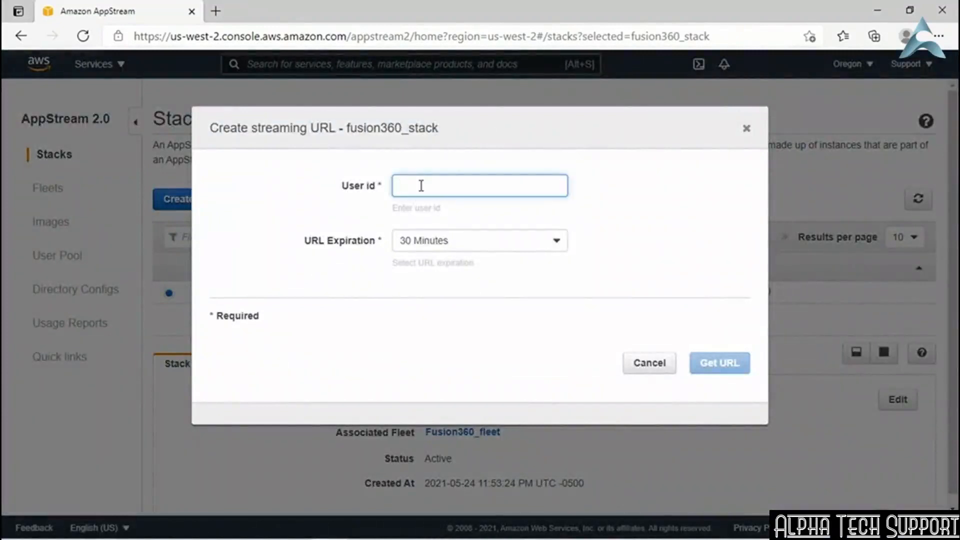
pyautogui.write('CJ')
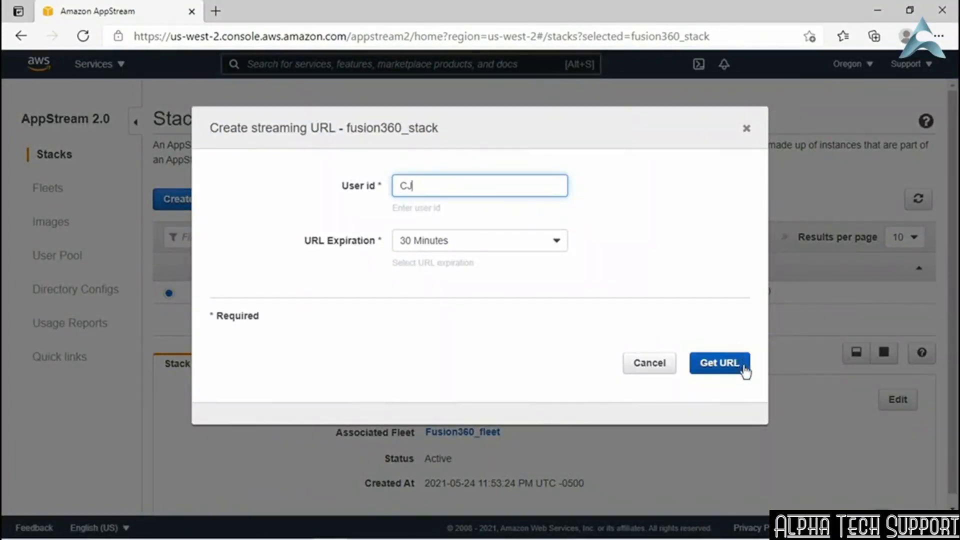
pyautogui.click(725, 363)
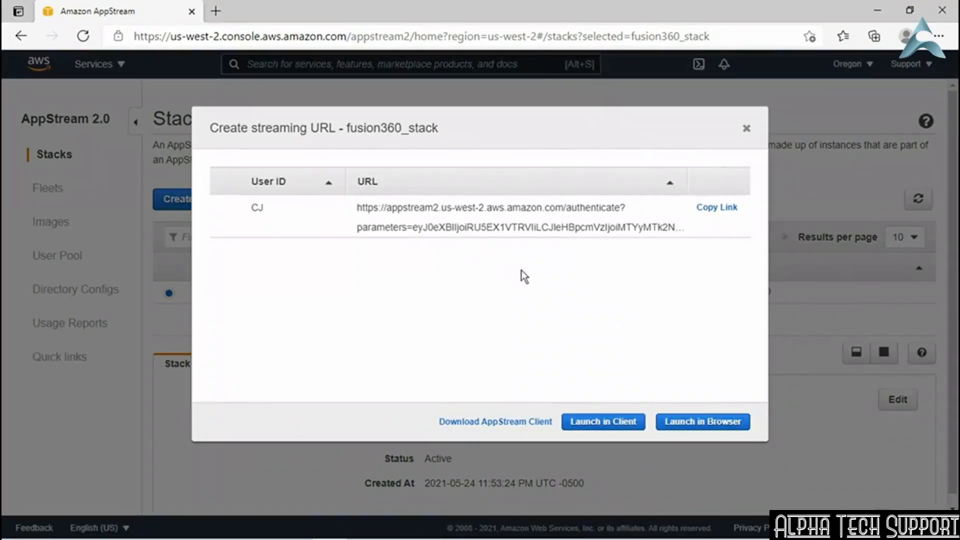
# Step: Launch the stack's streaming session in the browser and start Fusion 360 from its app catalog
pyautogui.click(705, 426)
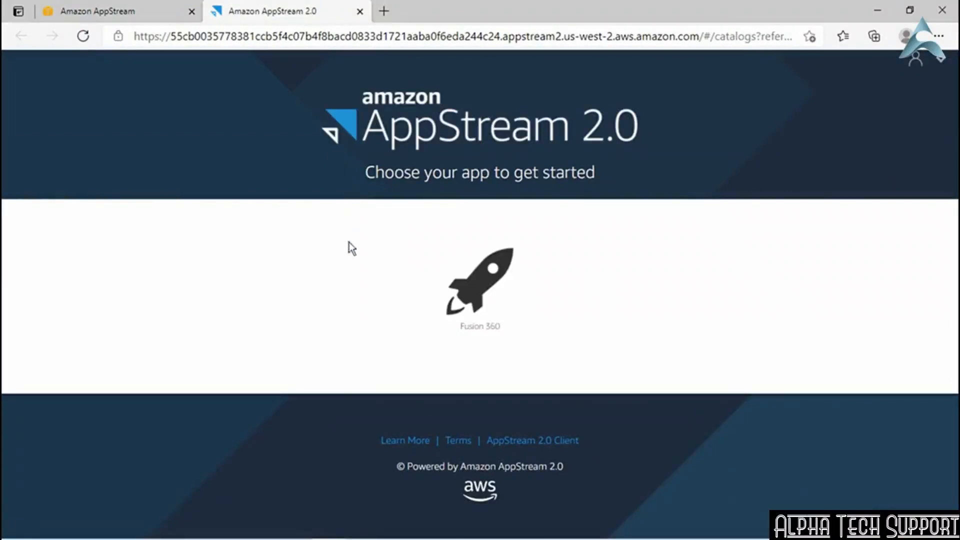
pyautogui.click(479, 294)
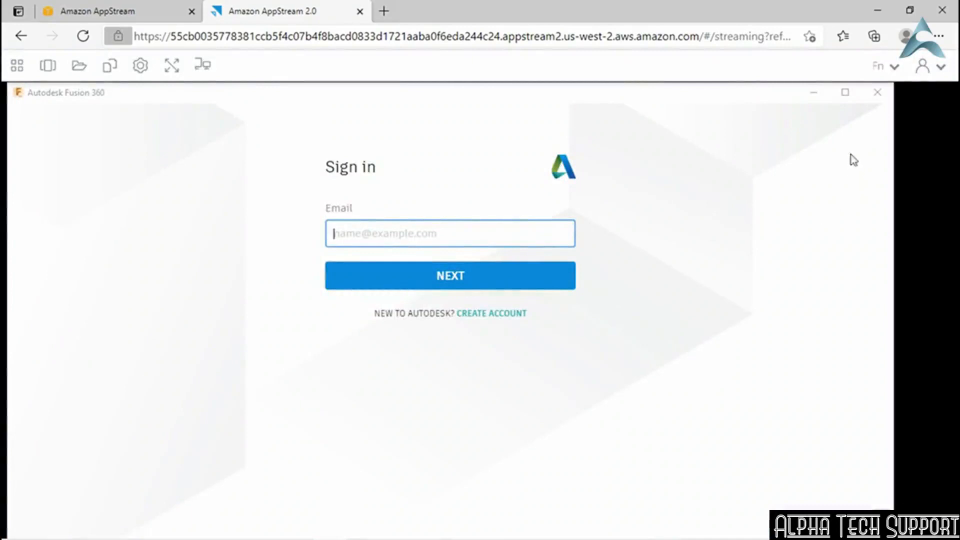
# Step: Close and relaunch Fusion 360 inside the streaming session, and exit the session and its streaming URL dialog
pyautogui.click(874, 94)
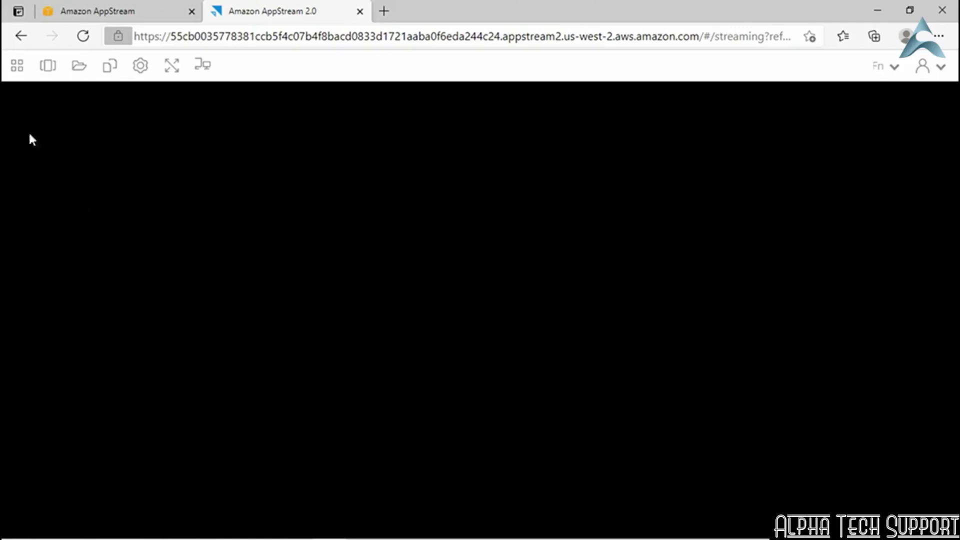
pyautogui.click(15, 67)
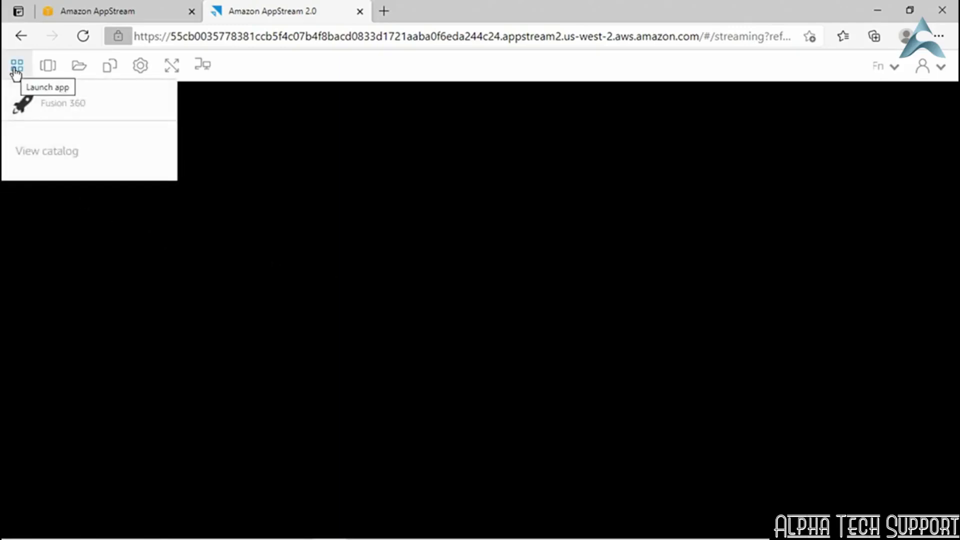
pyautogui.click(56, 103)
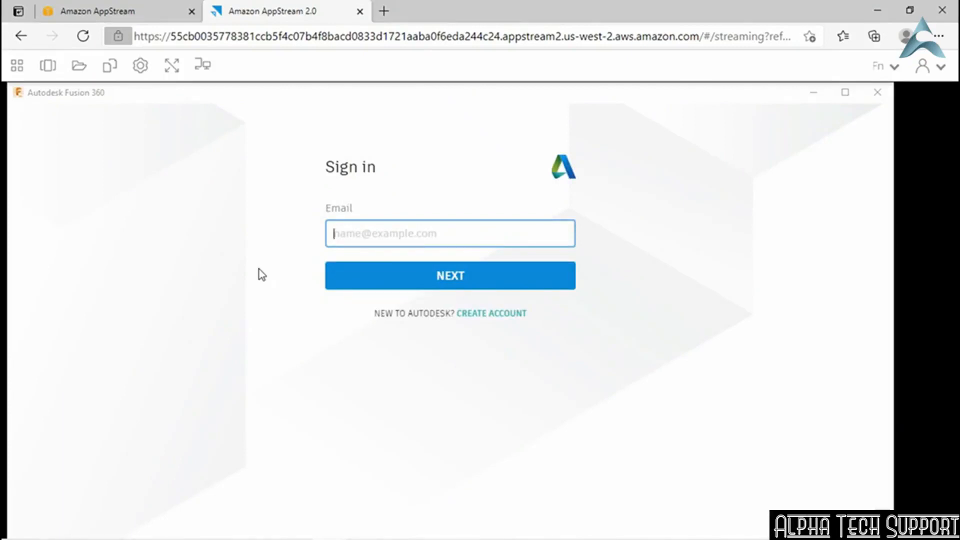
pyautogui.click(361, 12)
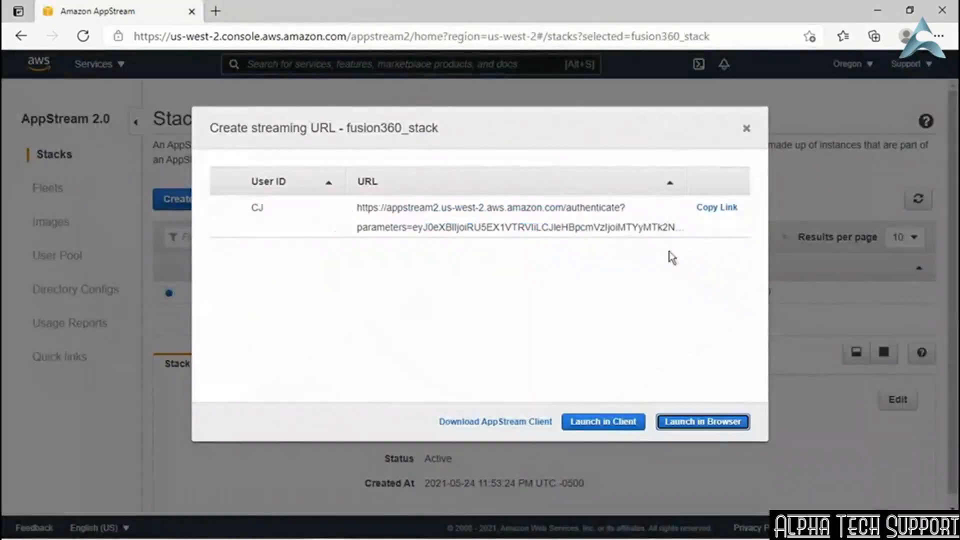
pyautogui.click(747, 129)
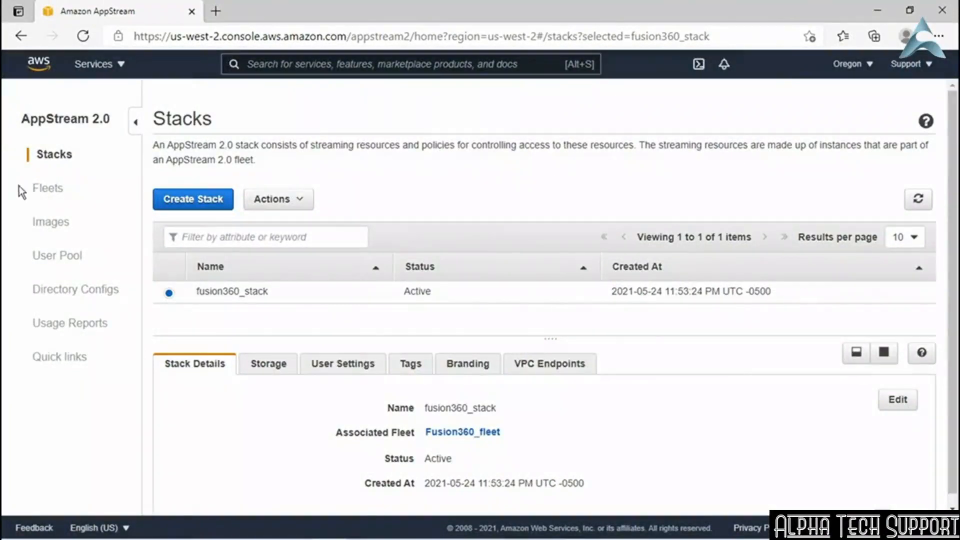
# Step: Create a streaming URL for the Fusion360_builder image builder and open it in the browser as the local Administrator
pyautogui.click(41, 224)
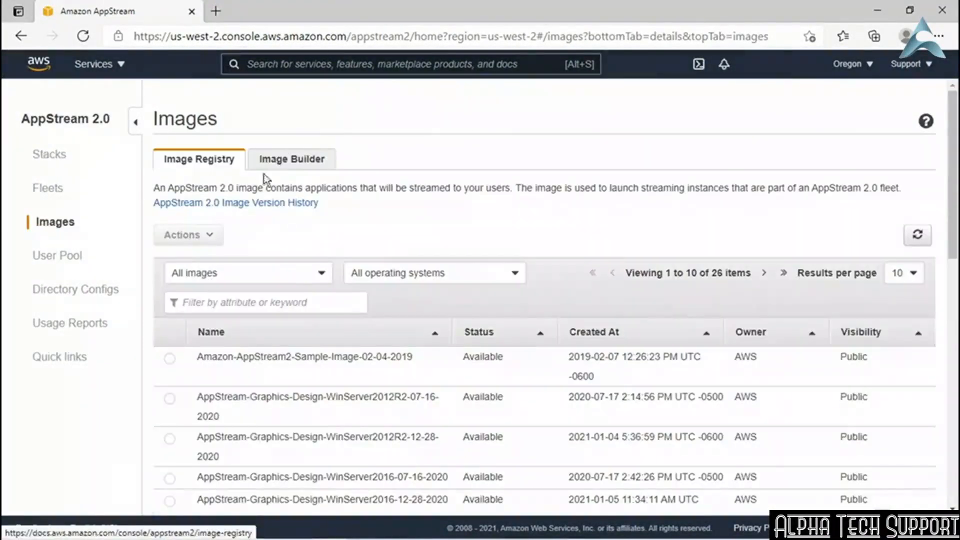
pyautogui.click(297, 160)
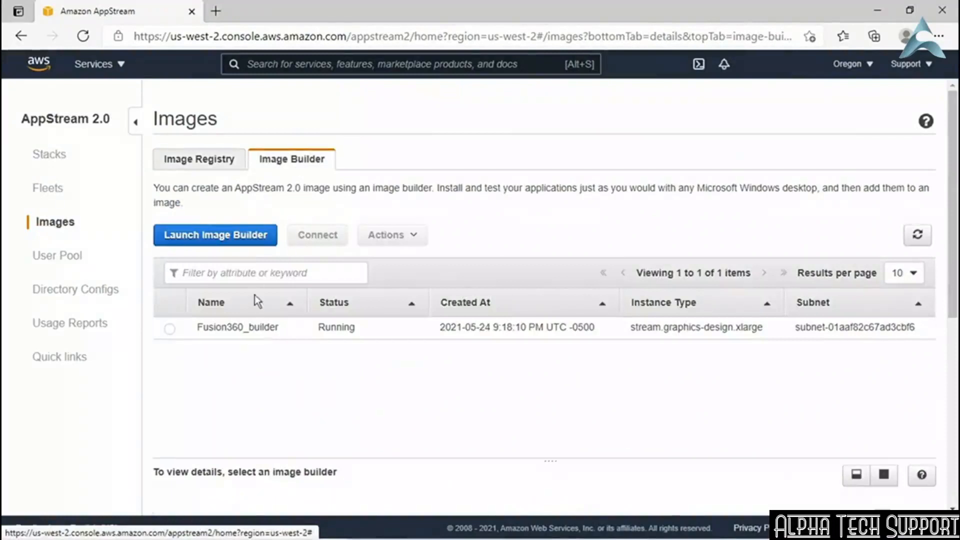
pyautogui.doubleClick(329, 328)
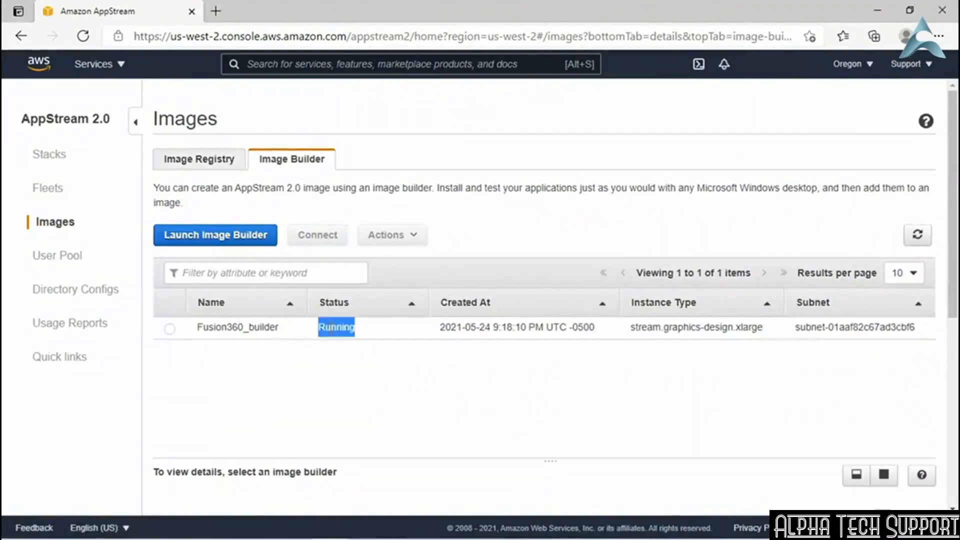
pyautogui.click(338, 350)
pyautogui.click(170, 329)
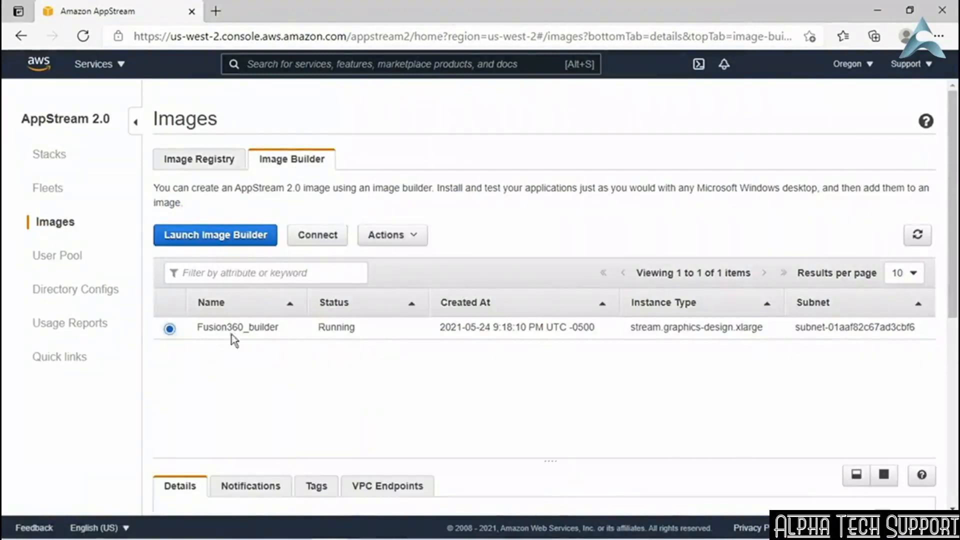
pyautogui.click(387, 236)
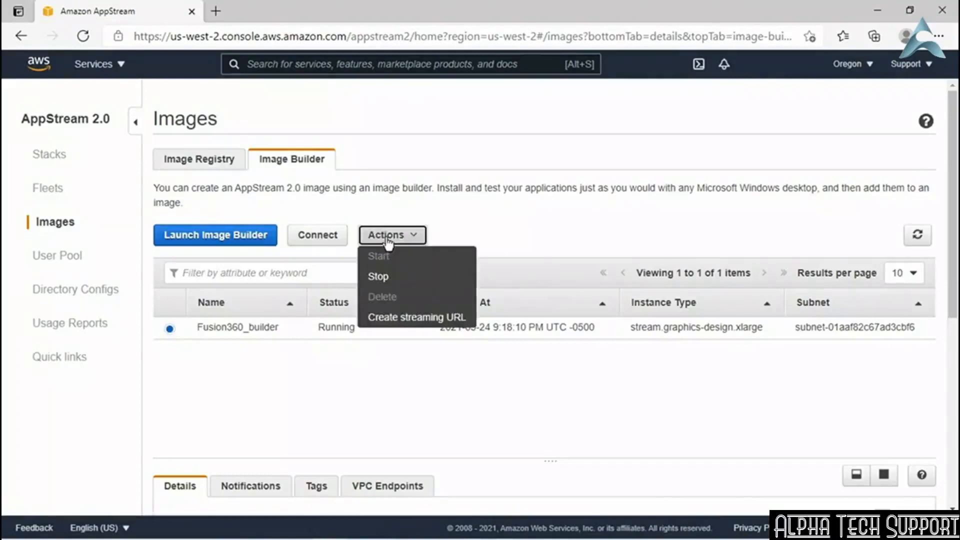
pyautogui.click(423, 321)
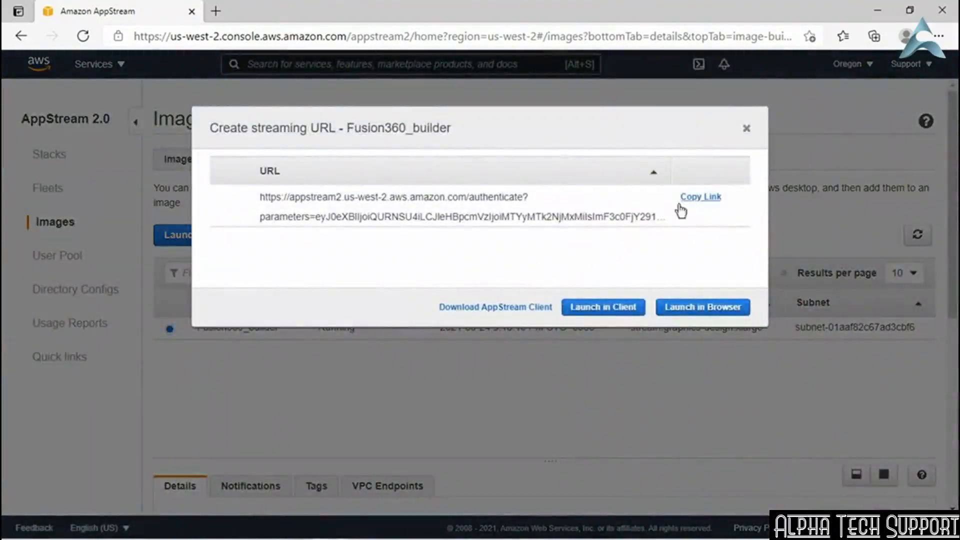
pyautogui.click(702, 311)
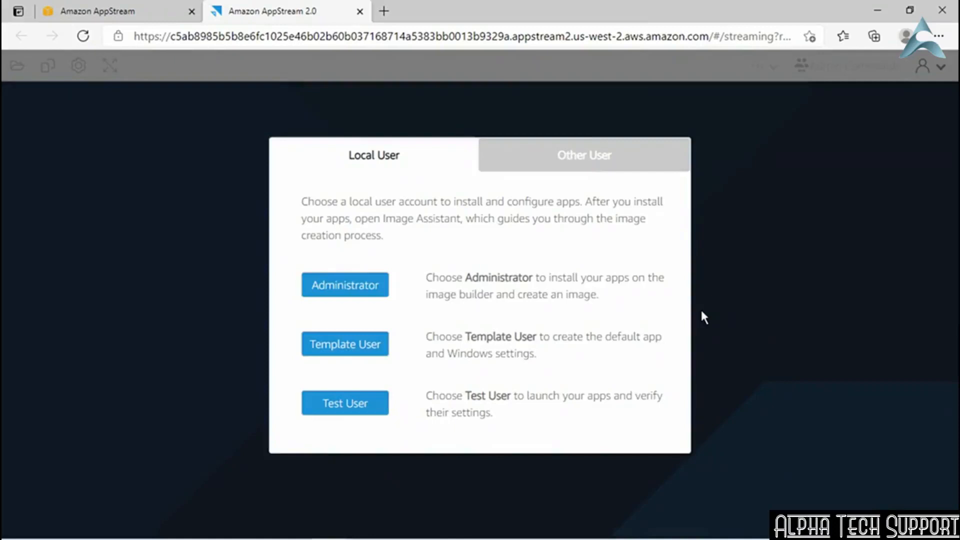
pyautogui.click(370, 285)
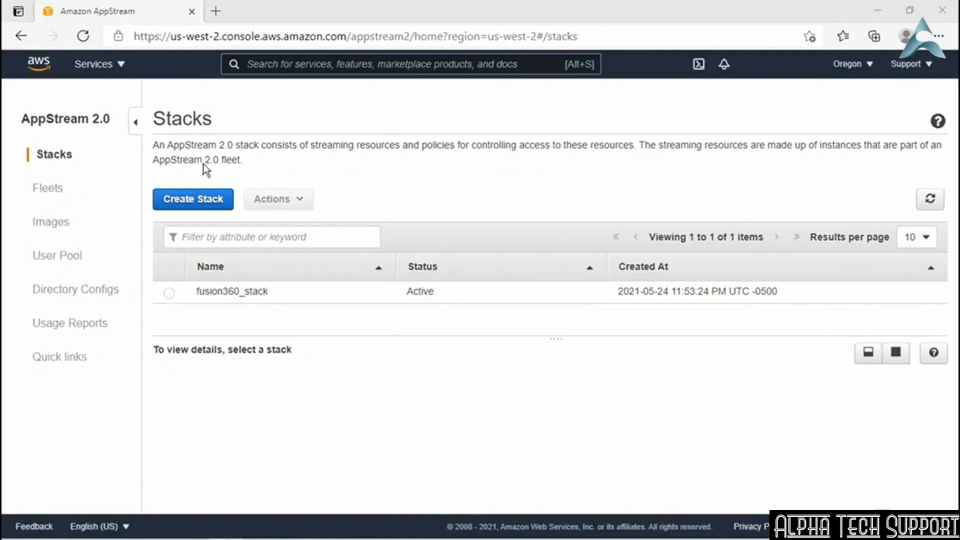
# Step: Examine the details required for creating a user in the User Pool, and leave the form without adding one
pyautogui.click(77, 257)
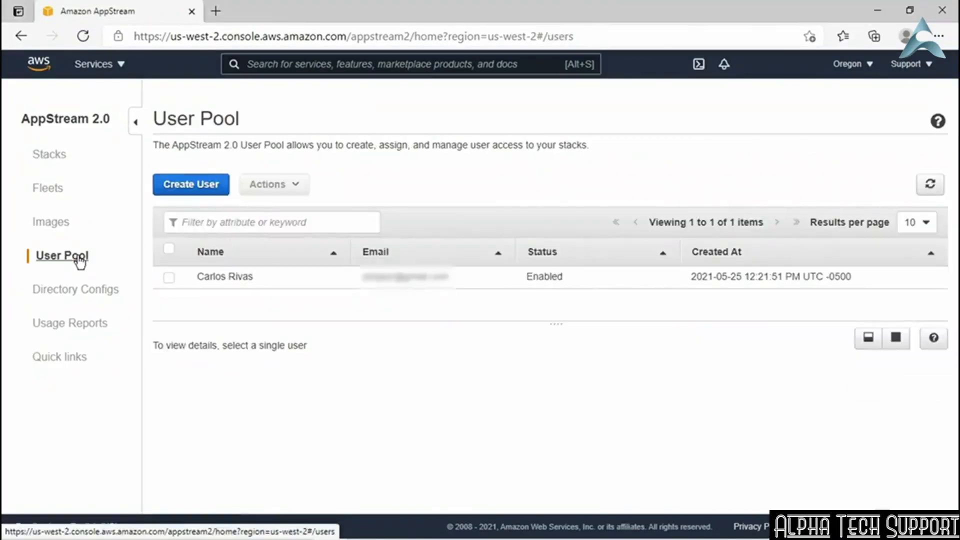
pyautogui.click(185, 190)
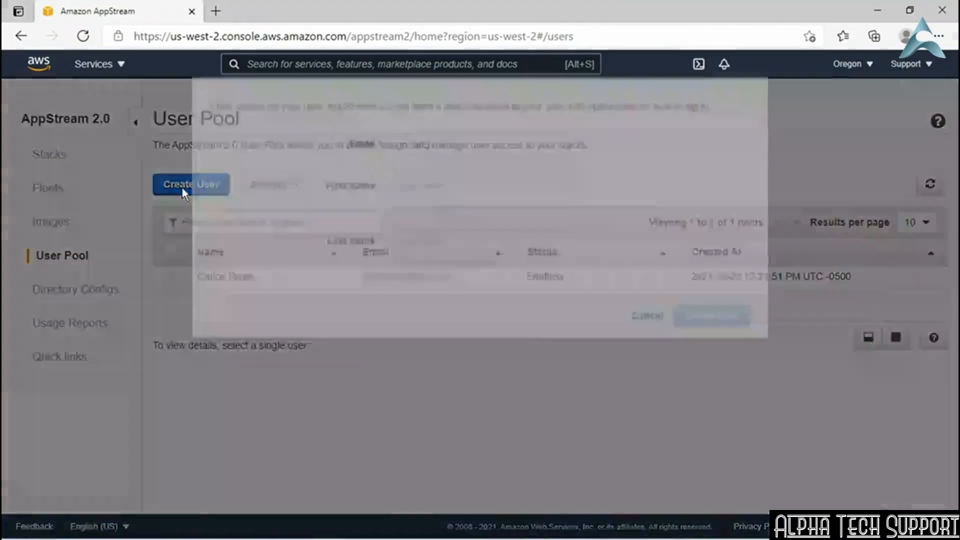
pyautogui.click(425, 212)
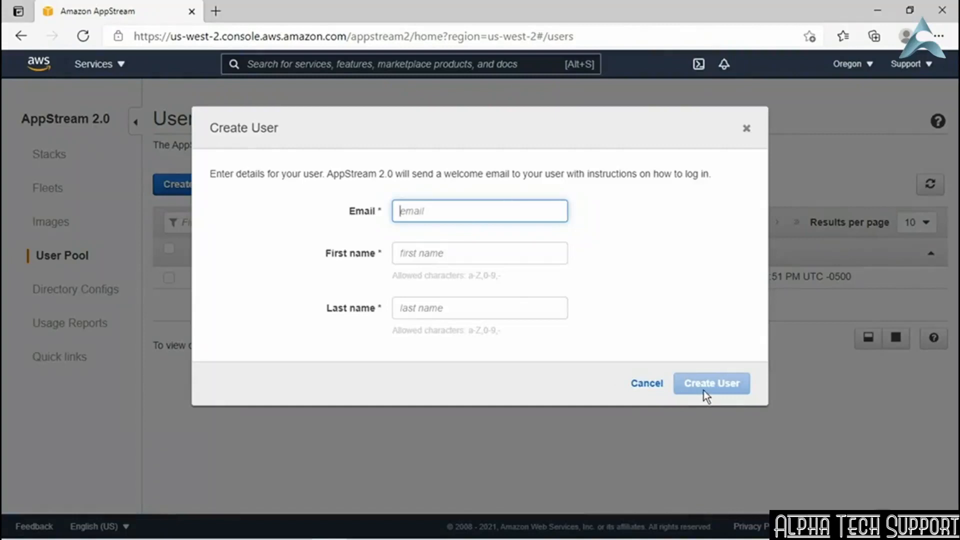
pyautogui.click(645, 384)
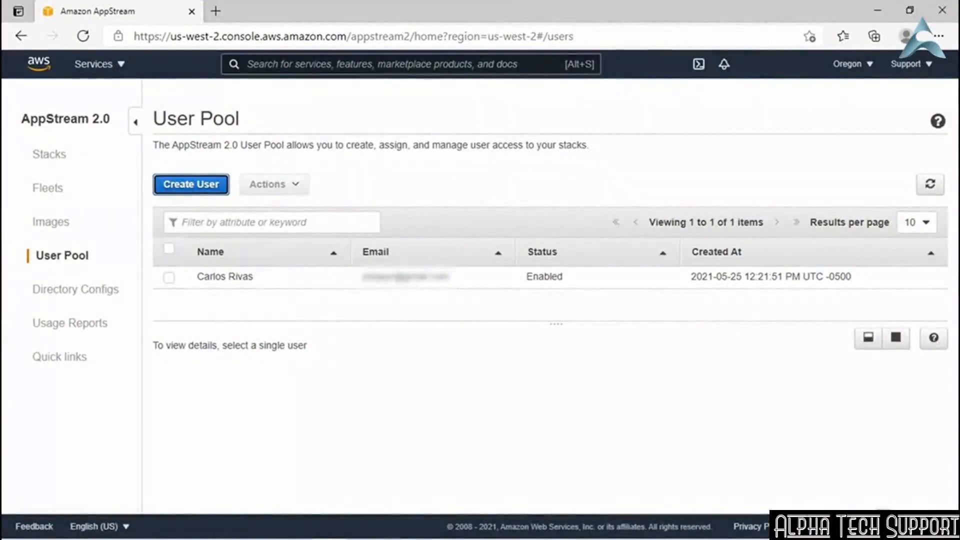
# Step: Open the AppStream 2.0 user portal in a new browser tab and log in with the user's email and account password
pyautogui.click(216, 11)
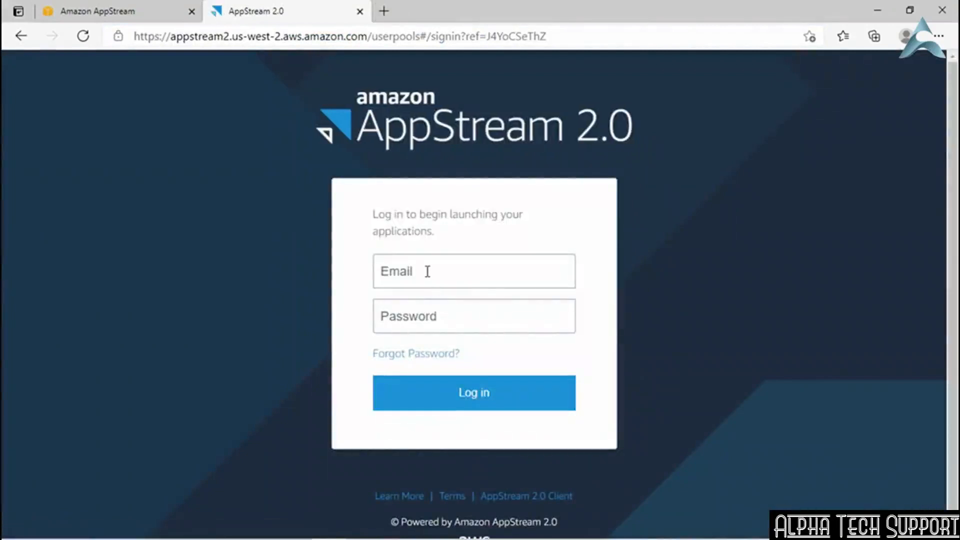
pyautogui.click(427, 271)
pyautogui.write('z')
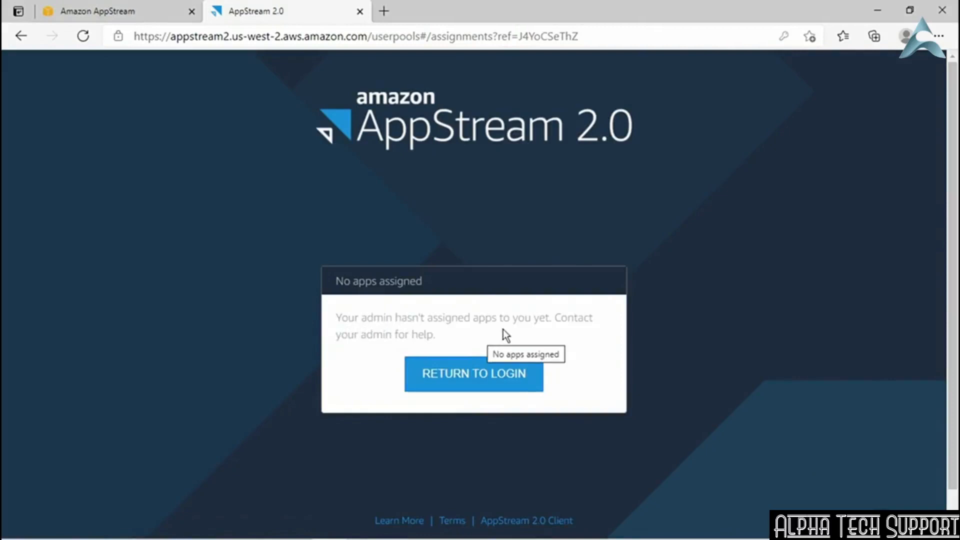
# Step: Assign fusion360_stack to the existing User Pool user, with the email notification to the user turned off
pyautogui.click(94, 14)
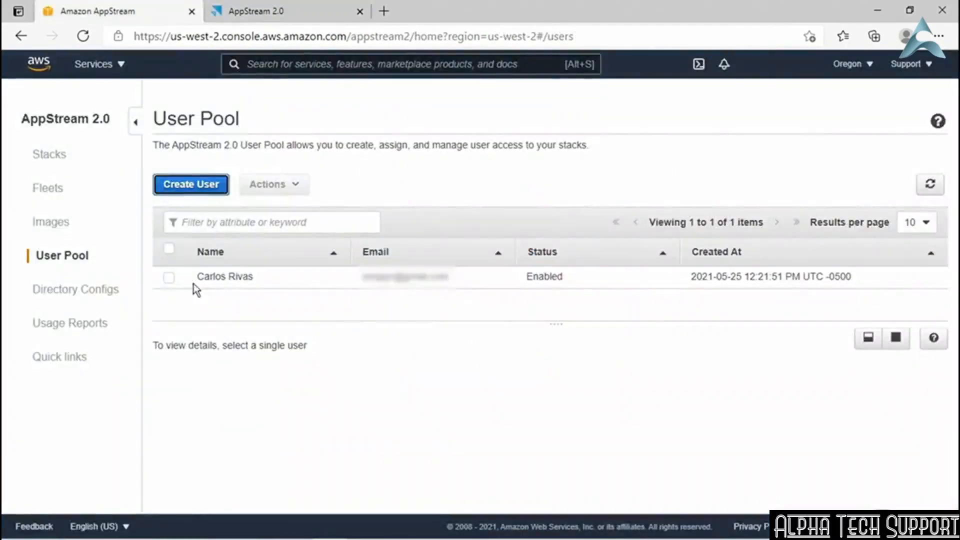
pyautogui.click(169, 278)
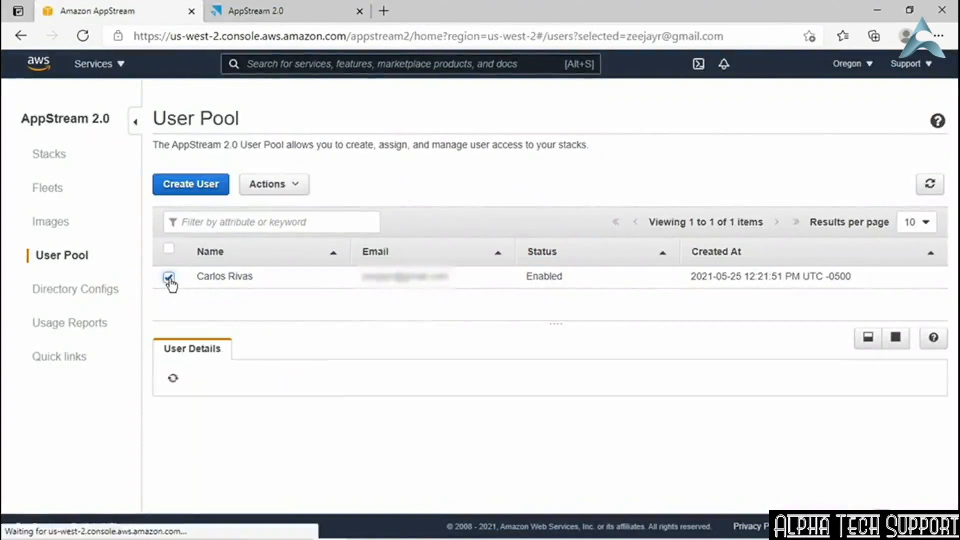
pyautogui.click(283, 187)
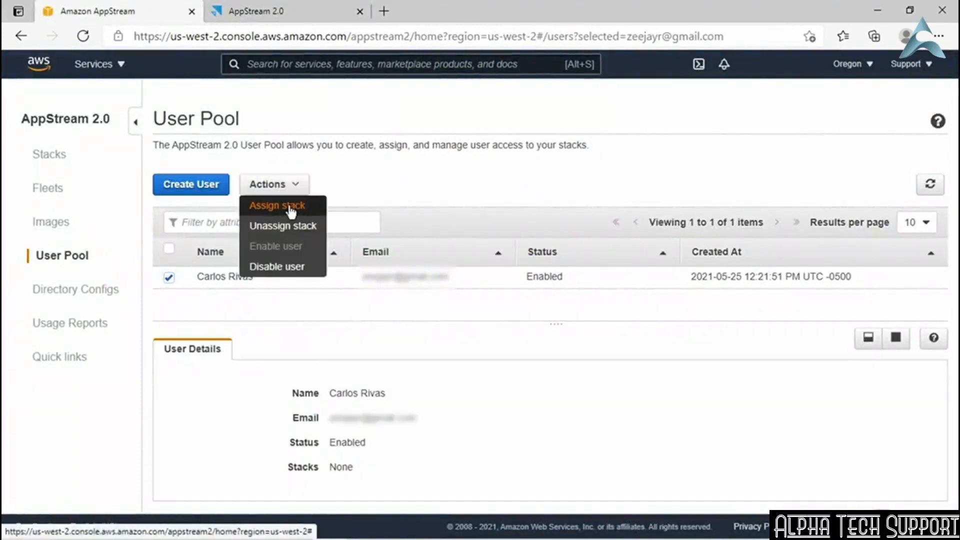
pyautogui.click(289, 208)
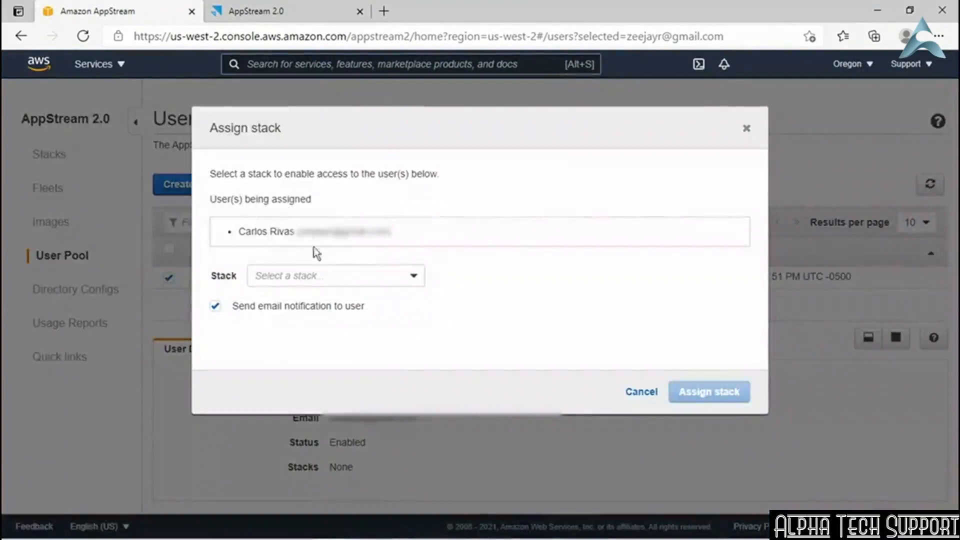
pyautogui.click(353, 280)
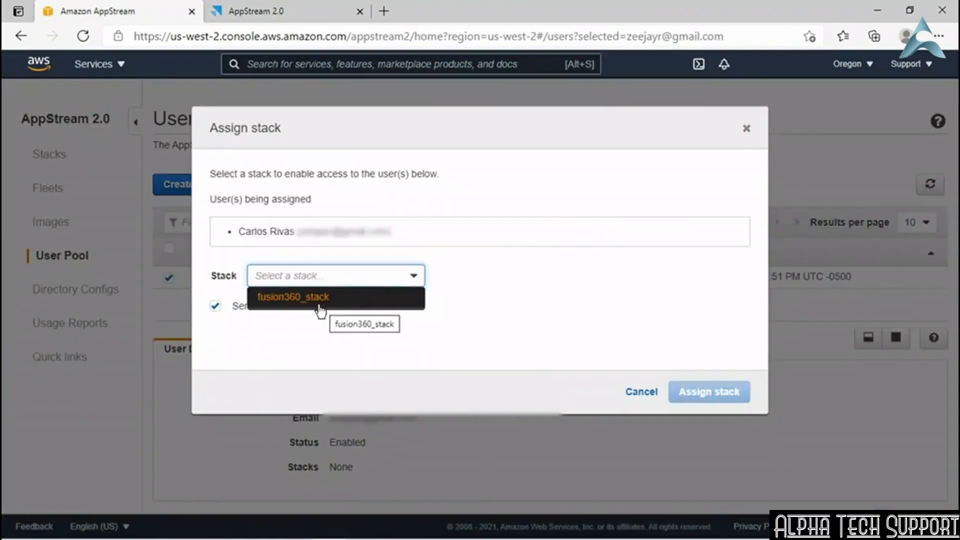
pyautogui.click(302, 298)
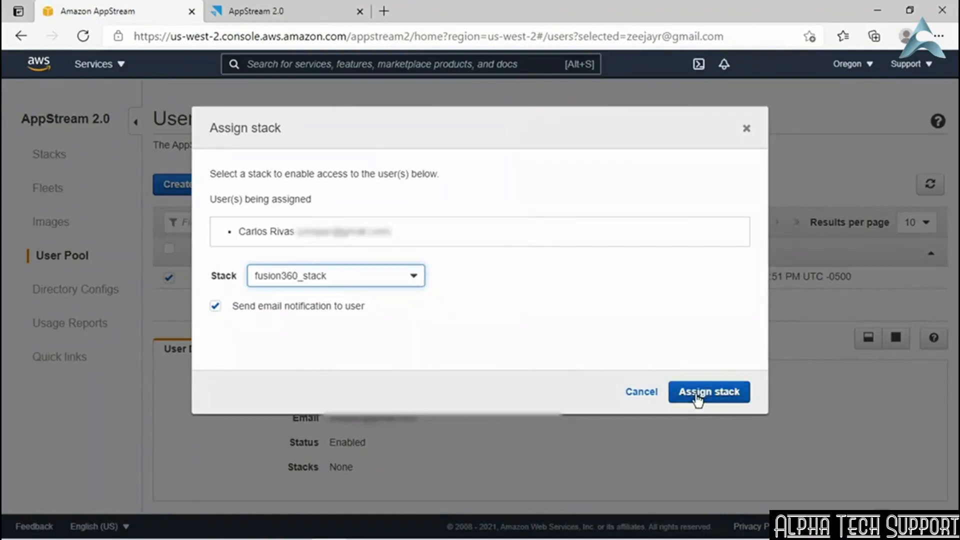
pyautogui.click(293, 307)
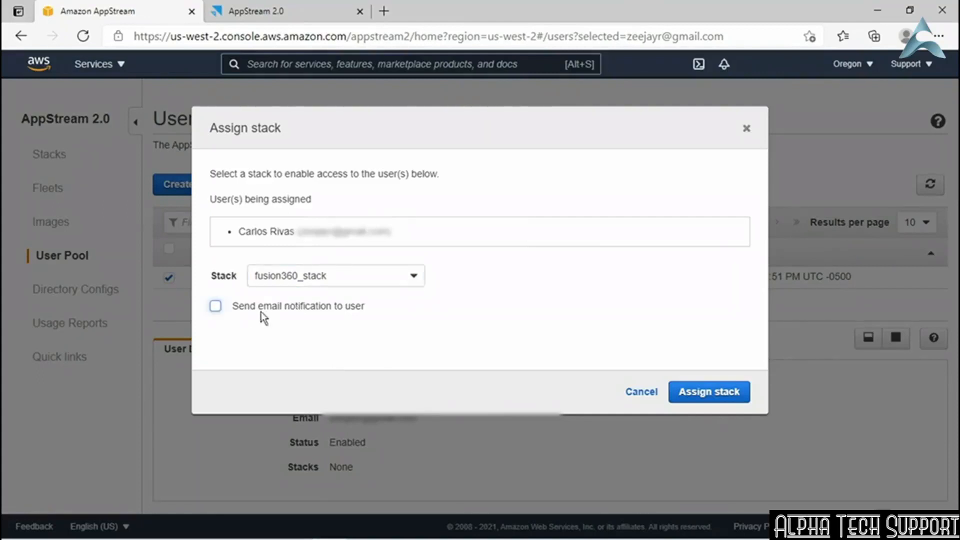
pyautogui.click(717, 397)
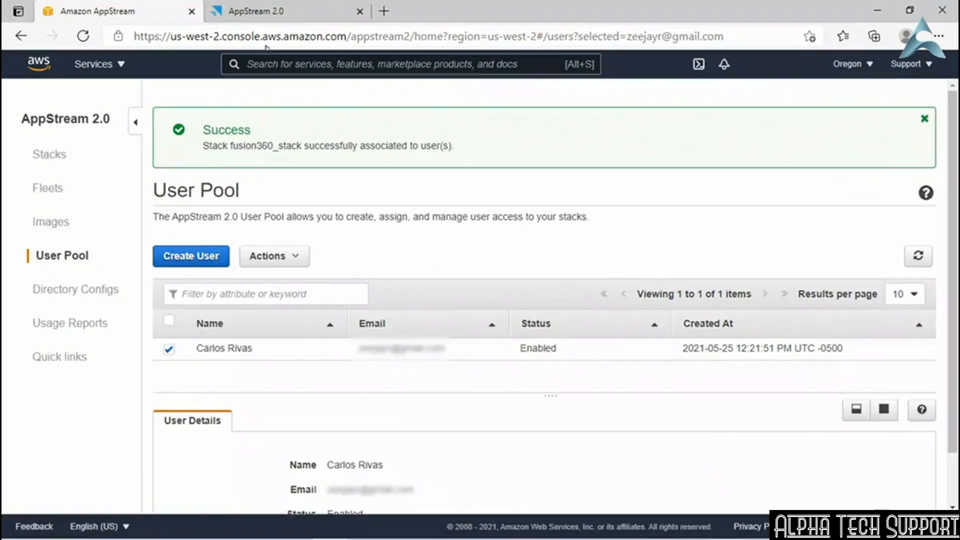
# Step: Log in to the AppStream 2.0 user portal again with the user's email and account password, and launch Fusion 360 from the catalog
pyautogui.click(270, 11)
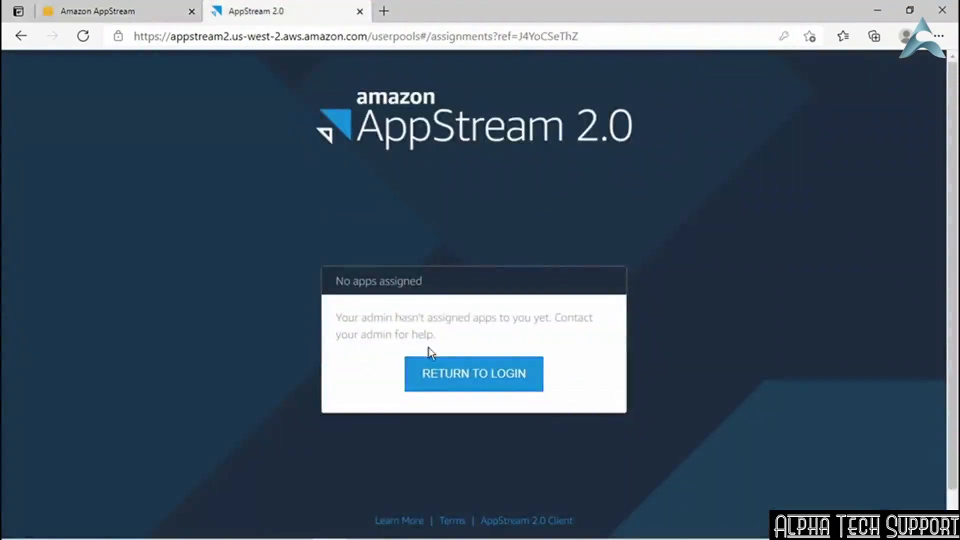
pyautogui.click(481, 389)
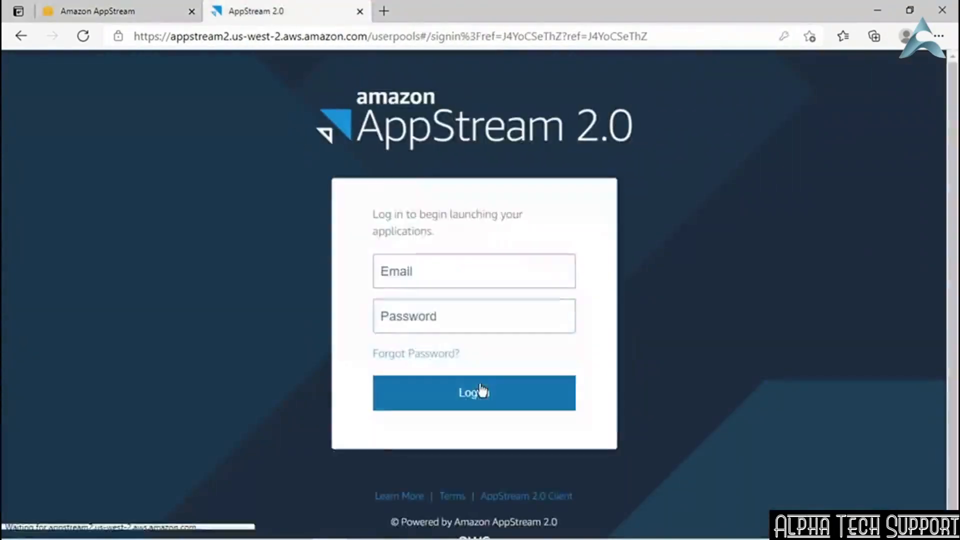
pyautogui.click(411, 285)
pyautogui.click(416, 313)
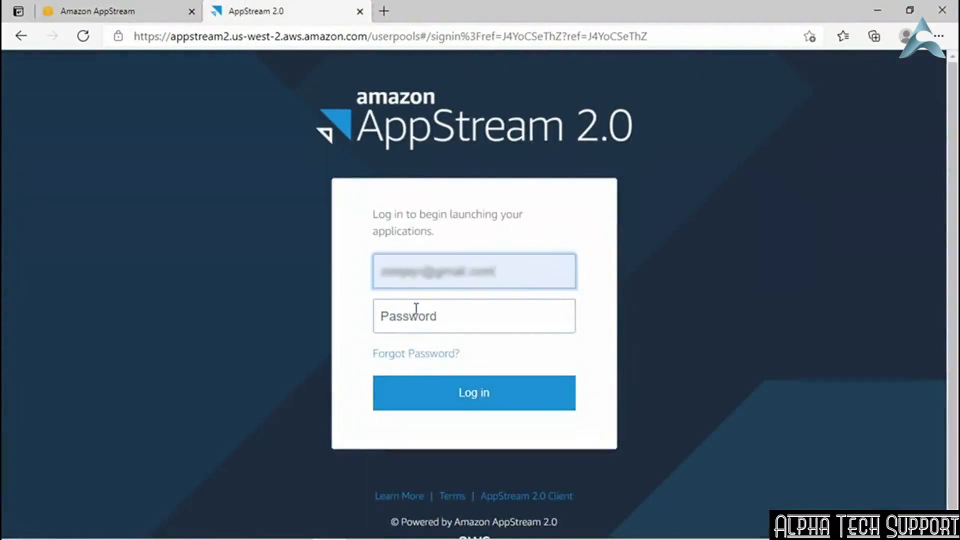
pyautogui.click(415, 314)
pyautogui.hotkey('ctrl', 'v')
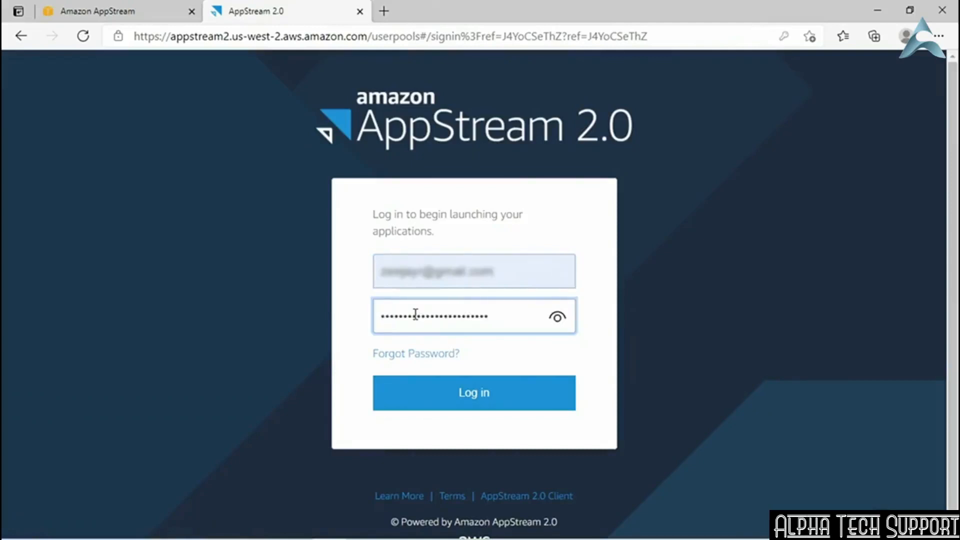
pyautogui.click(469, 395)
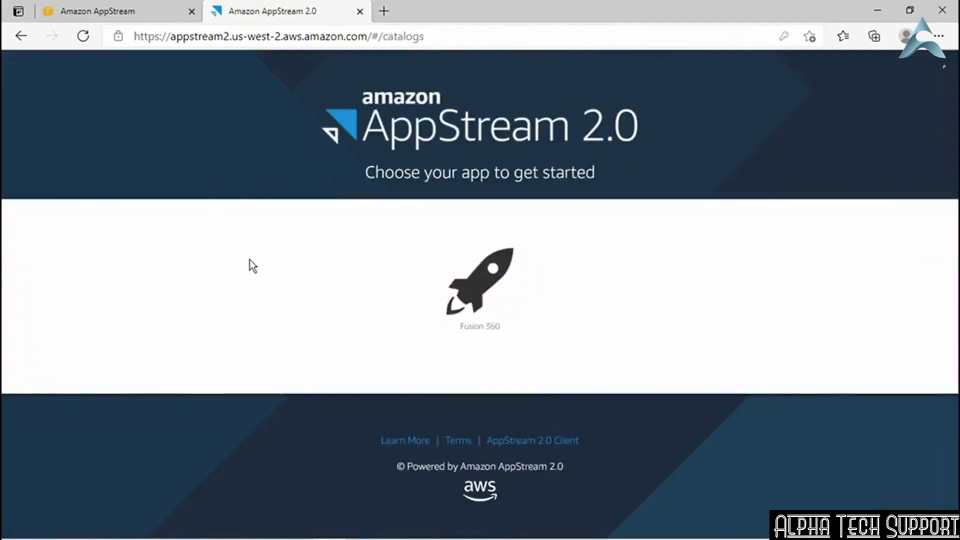
pyautogui.click(473, 297)
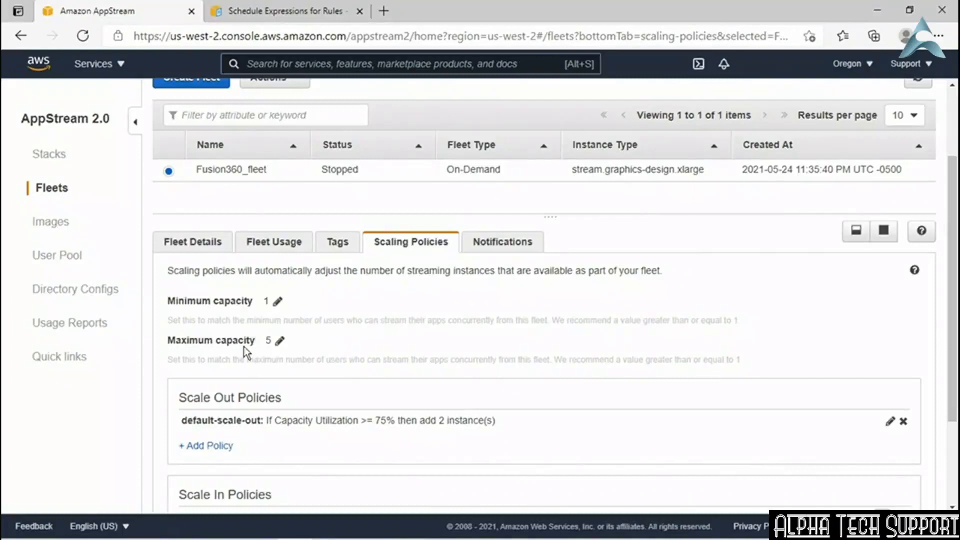
# Step: Try to raise the maximum capacity in the scaling policies of Fusion360_fleet to 500
pyautogui.click(280, 341)
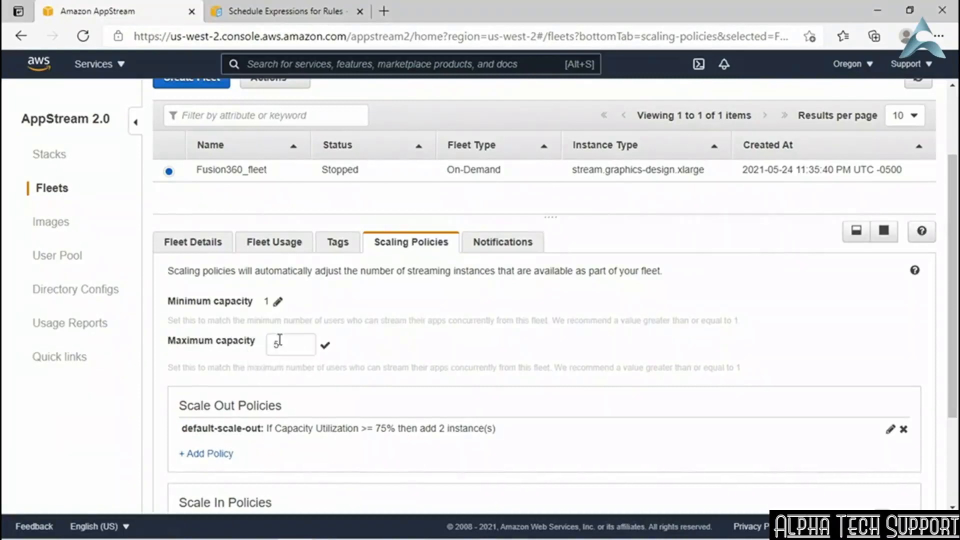
pyautogui.write('00')
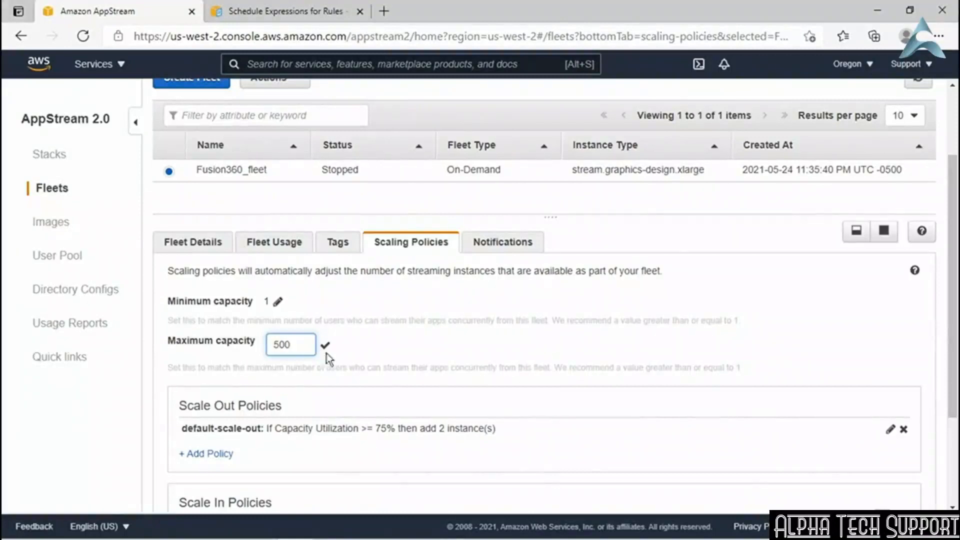
# Step: Search the AWS console for "quota" and open the Amazon AppStream 2.0 quota list in Service Quotas
pyautogui.click(273, 11)
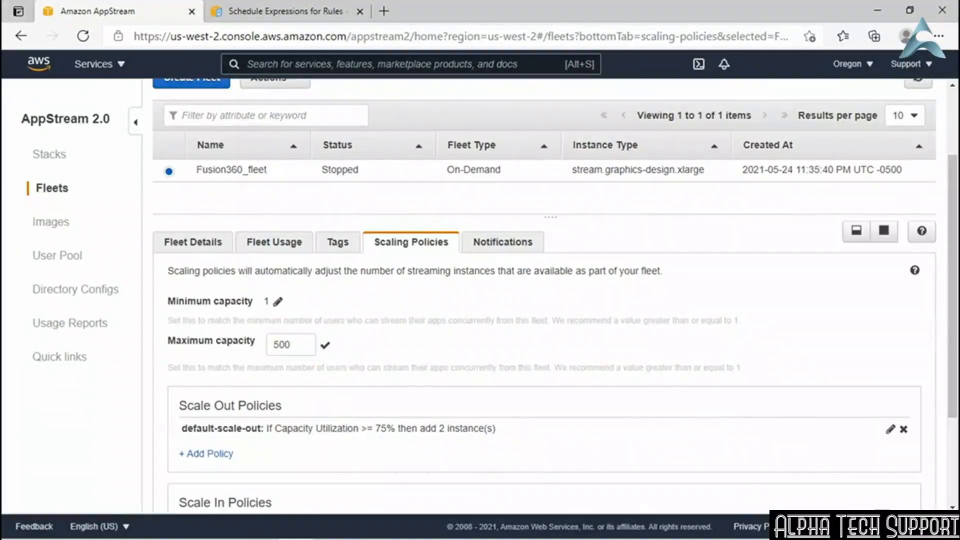
pyautogui.write('quota')
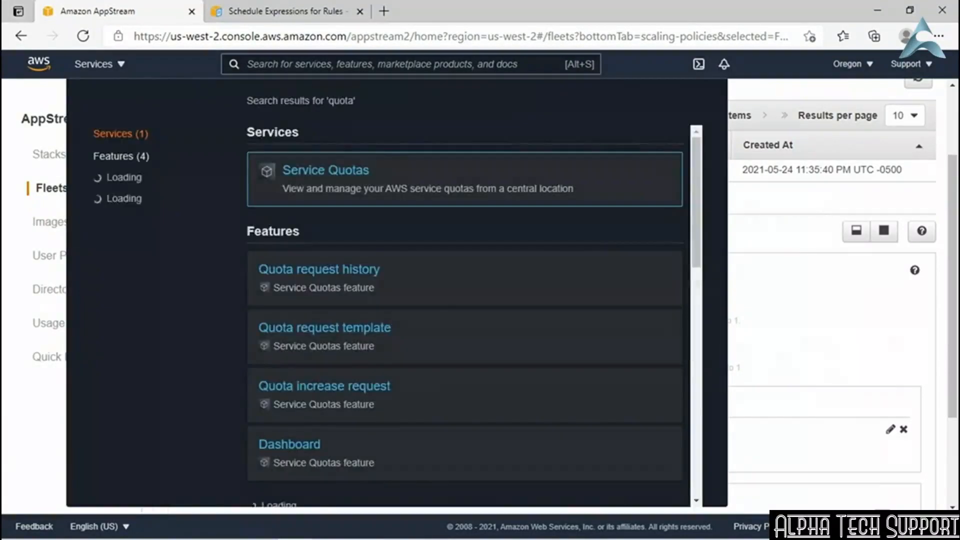
pyautogui.moveTo(324, 176)
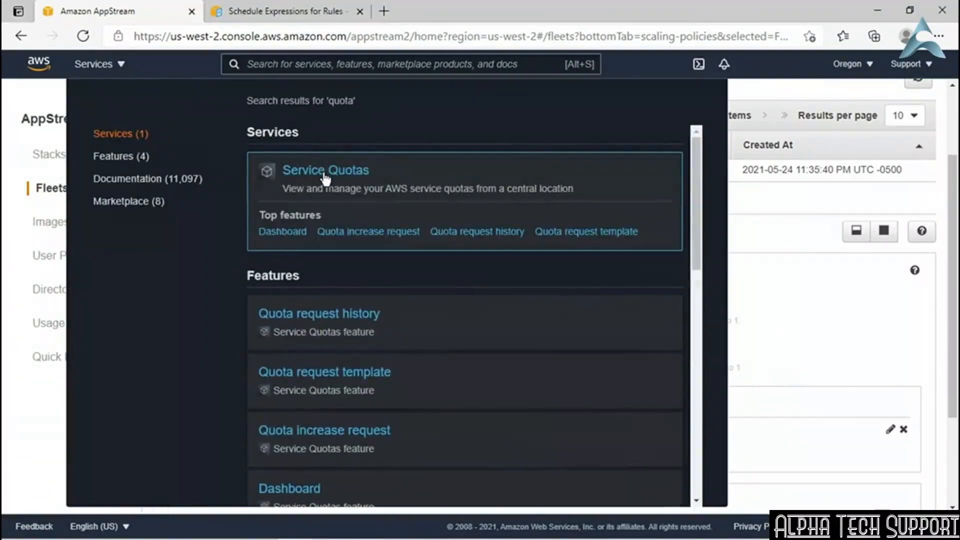
pyautogui.click(324, 172)
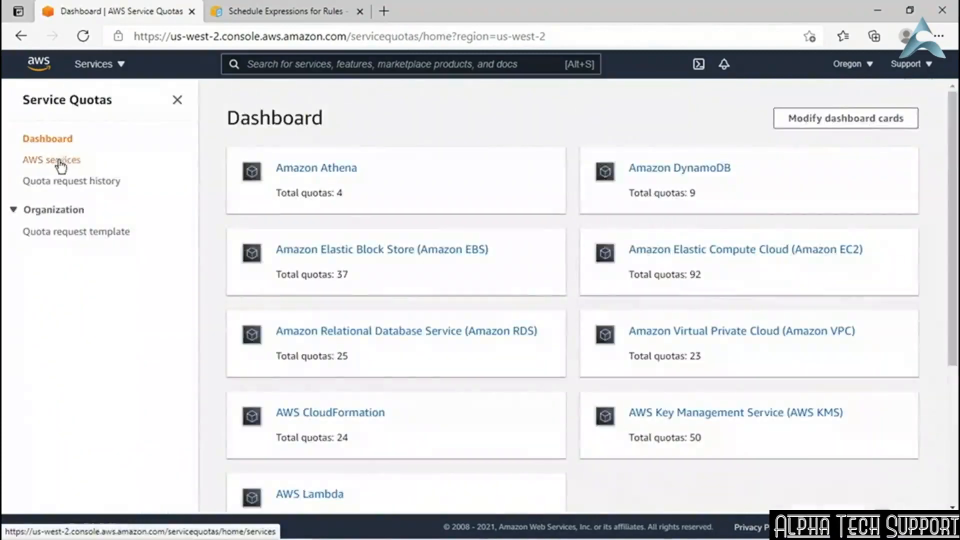
pyautogui.click(60, 165)
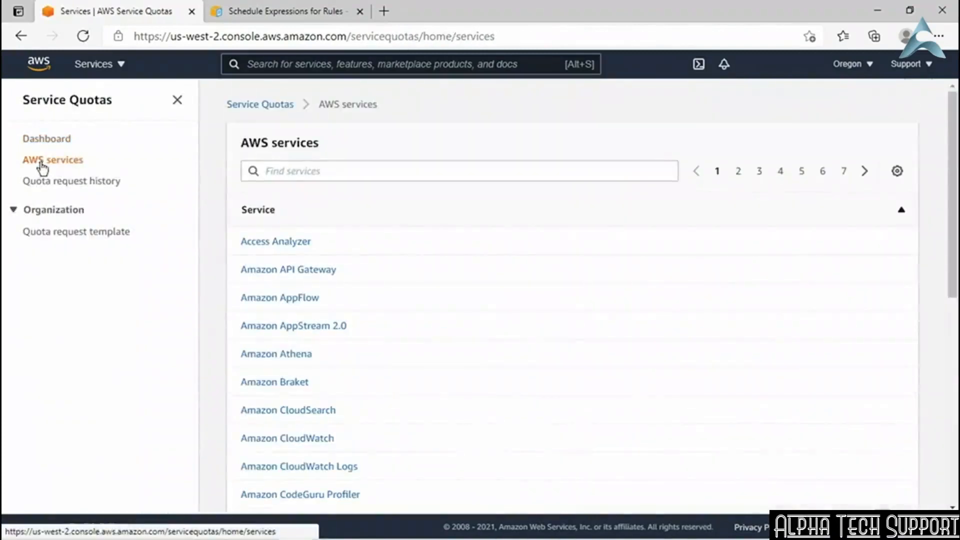
pyautogui.click(299, 328)
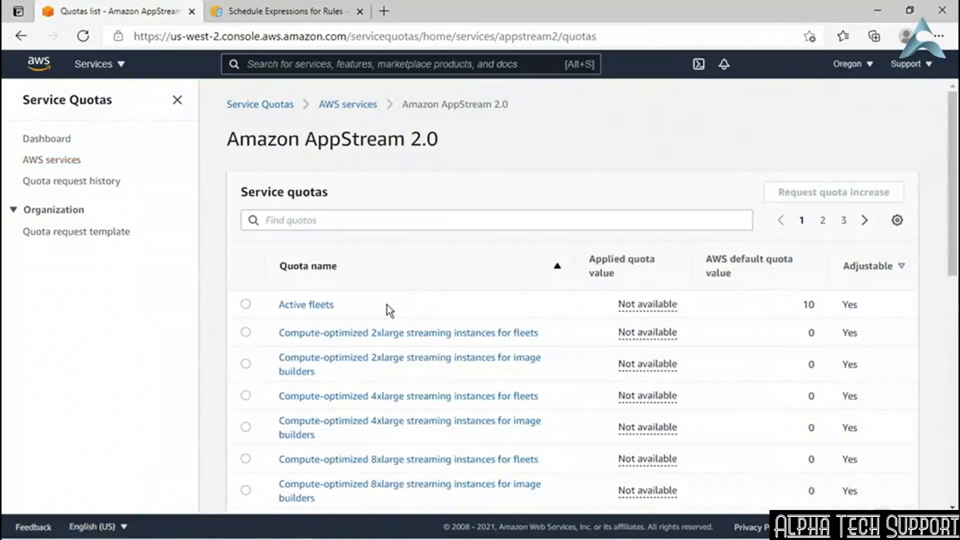
# Step: Open the quota for graphics design xlarge streaming instances for fleets and examine its AWS default quota value
pyautogui.scroll(-3, 387, 307)
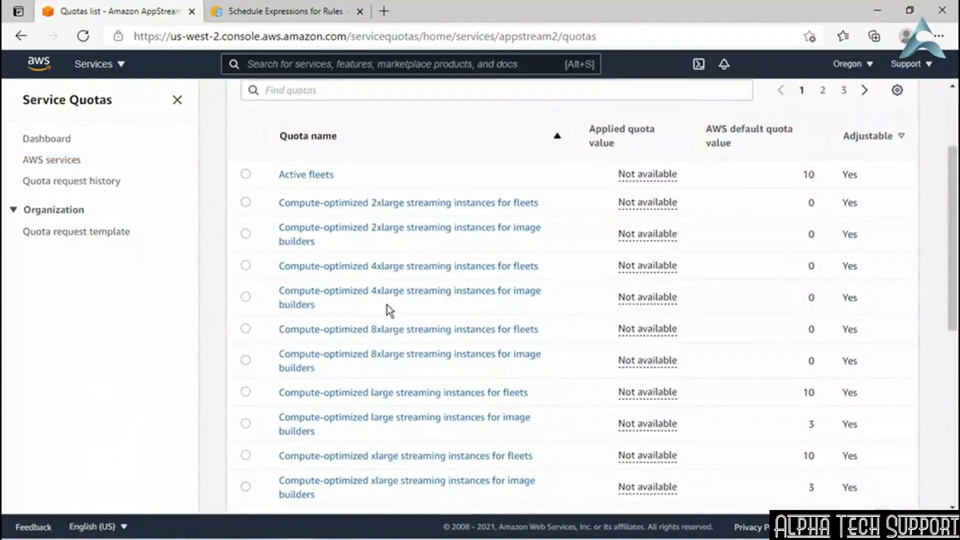
pyautogui.scroll(-9, 387, 304)
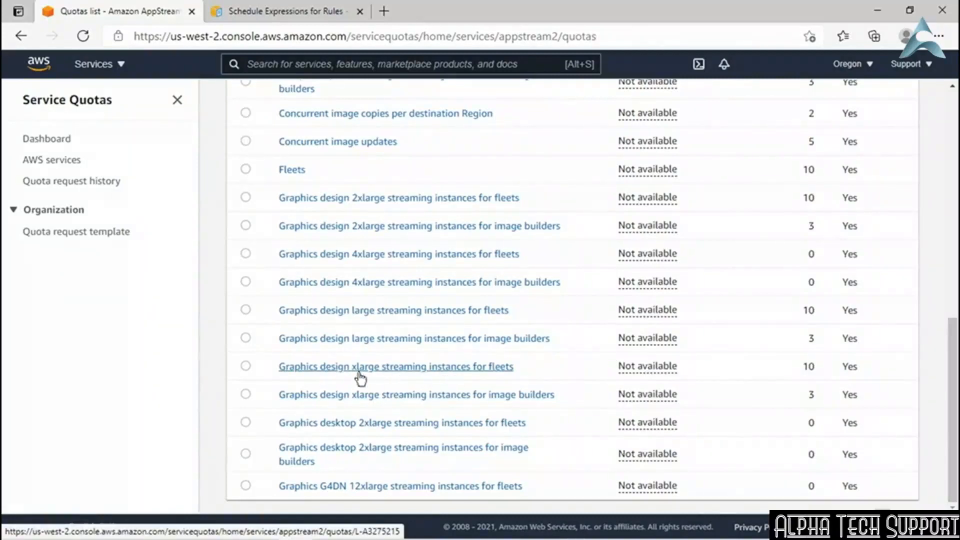
pyautogui.click(246, 367)
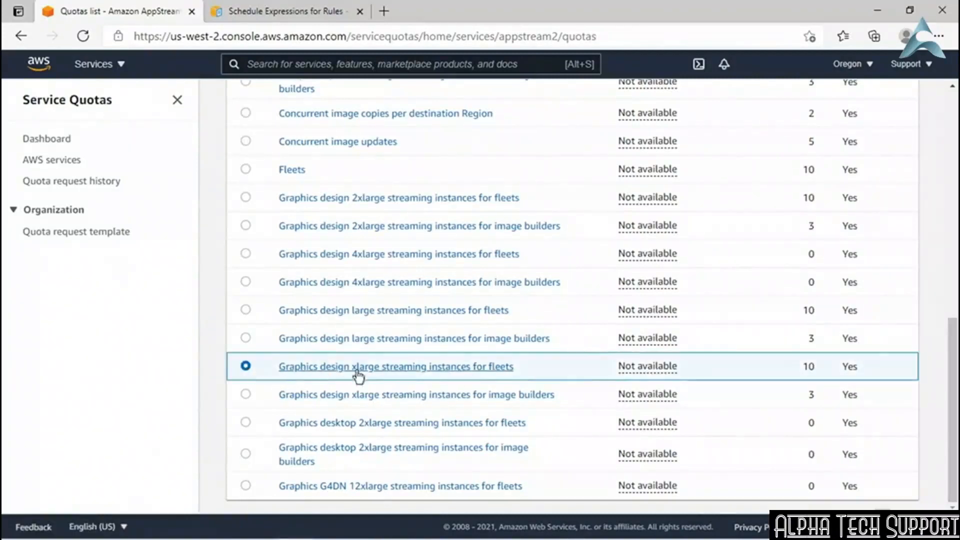
pyautogui.click(373, 375)
pyautogui.scroll(-2, 495, 362)
pyautogui.doubleClick(591, 278)
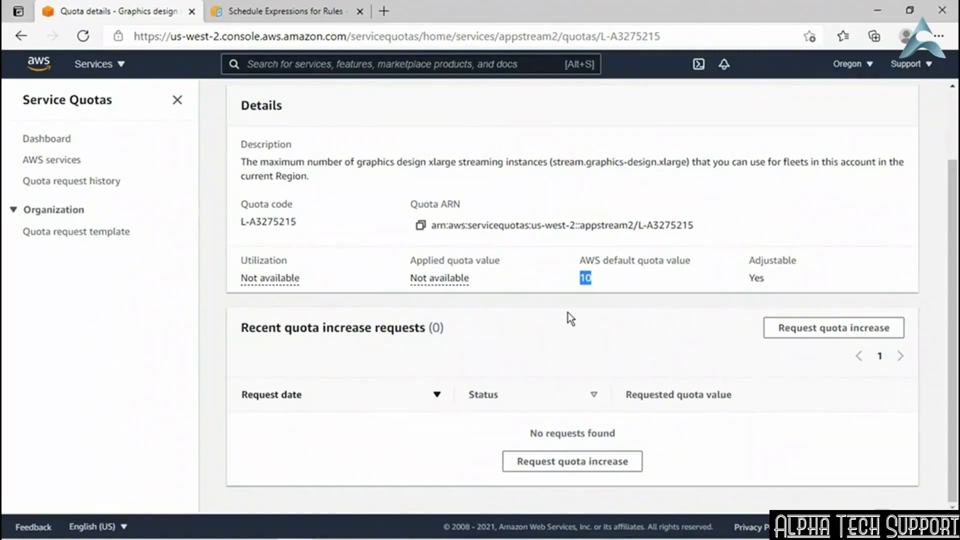
pyautogui.click(562, 304)
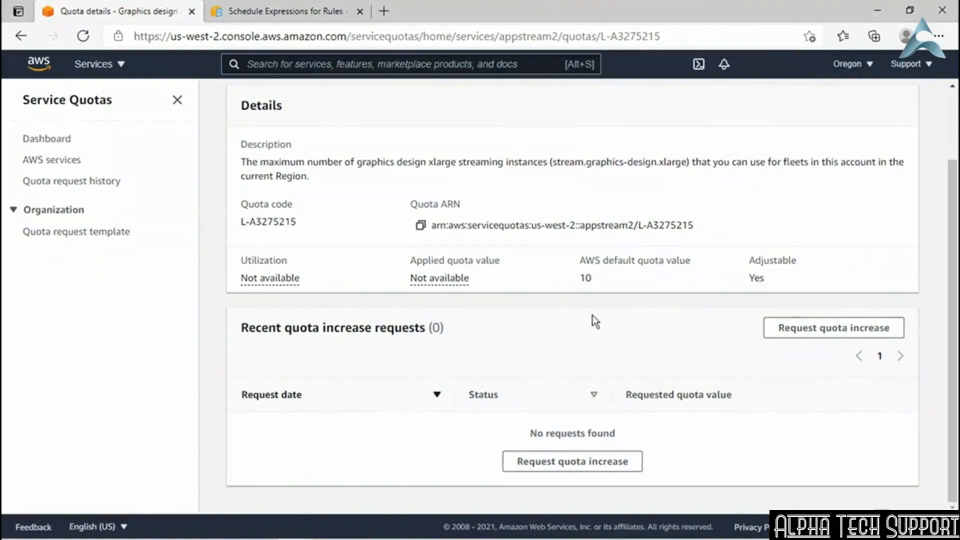
# Step: Fill in a quota increase request for 100 graphics design xlarge fleet instances, and cancel it without submitting
pyautogui.click(791, 331)
pyautogui.scroll(-2, 406, 329)
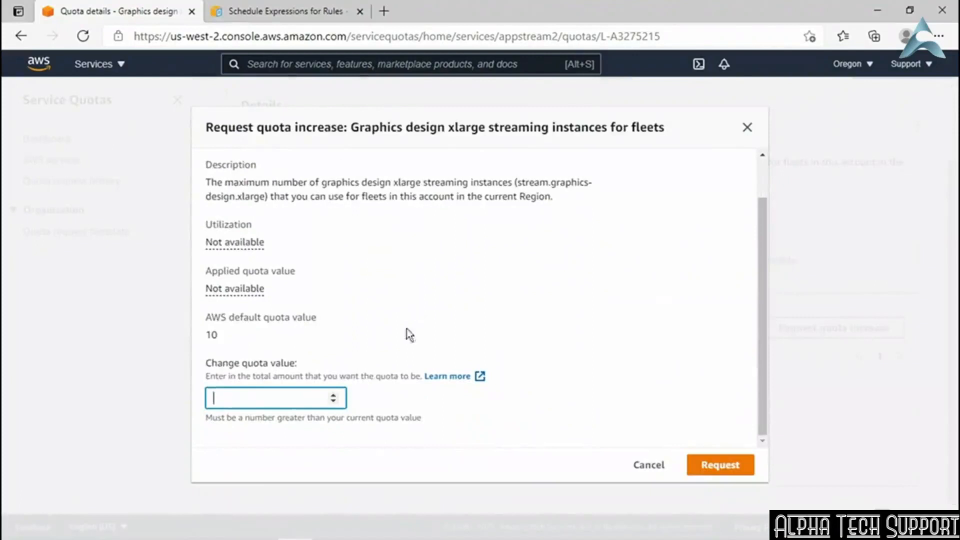
pyautogui.write('100')
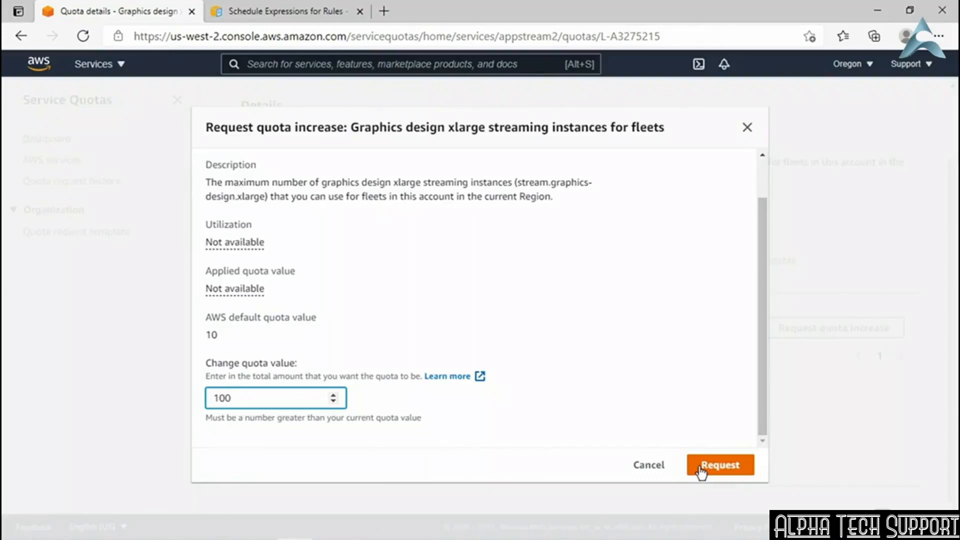
pyautogui.click(649, 466)
# Step: Search the AWS console for "apps" to return to AppStream 2.0, and select Fusion360_fleet among the fleets
pyautogui.scroll(2, 647, 465)
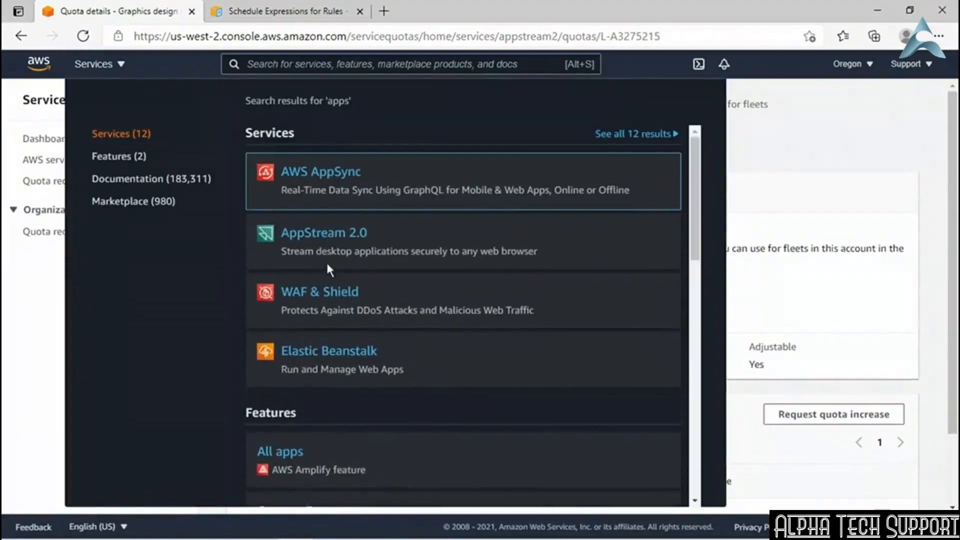
pyautogui.click(313, 244)
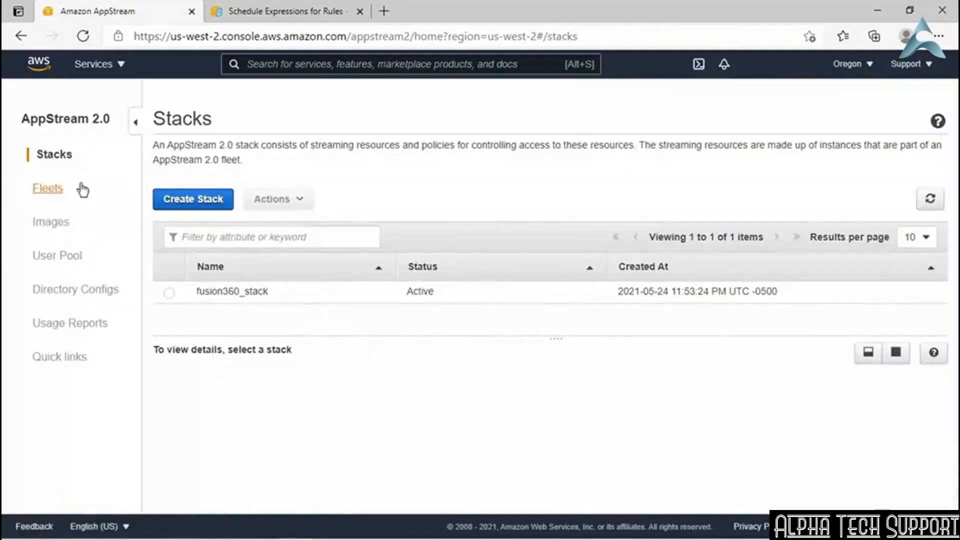
pyautogui.click(50, 189)
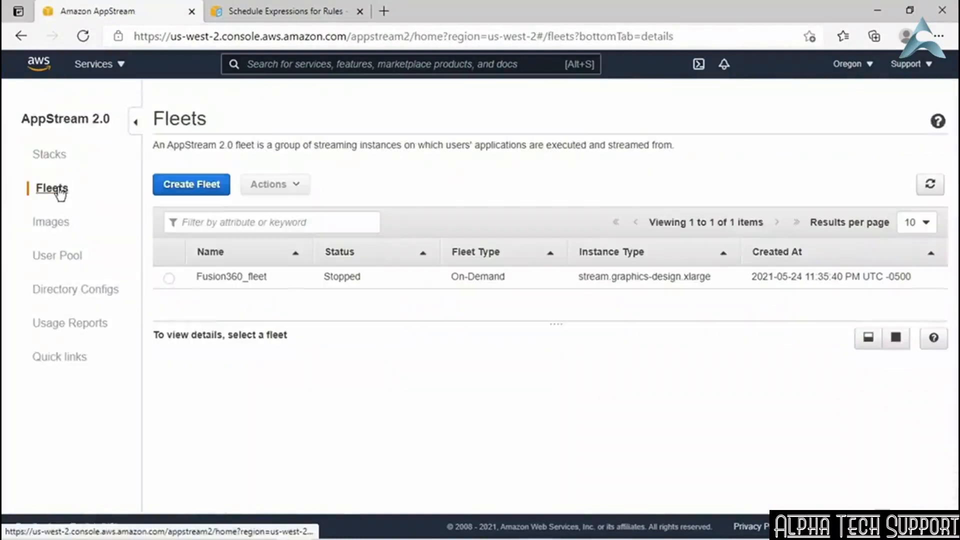
pyautogui.click(169, 278)
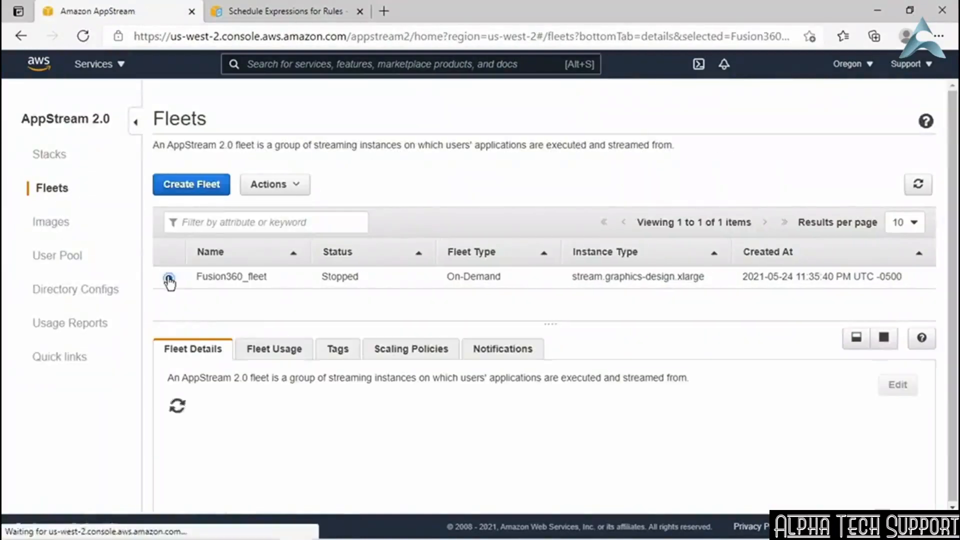
# Step: Open the scaling policies of Fusion360_fleet and review its capacity limits and its scale-out, scale-in and scheduled policies
pyautogui.click(403, 349)
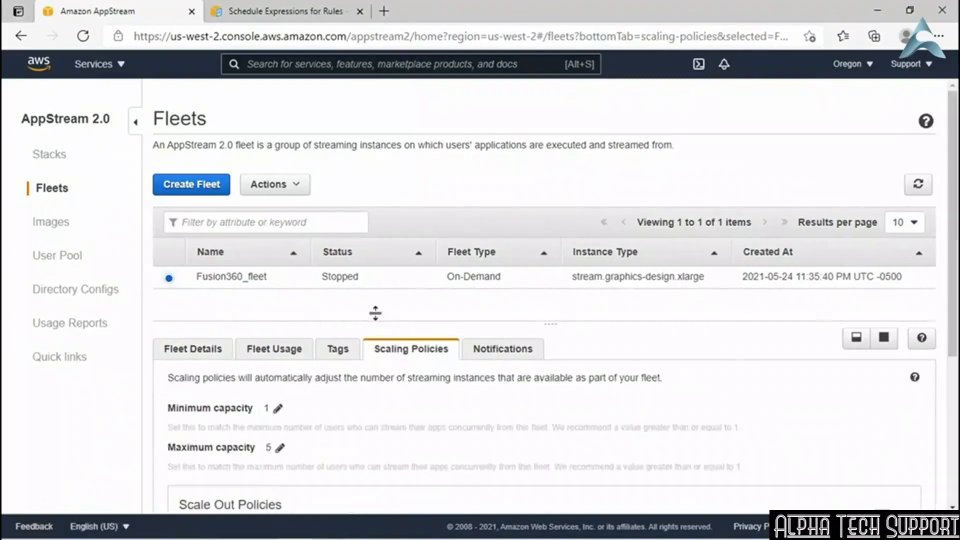
pyautogui.scroll(-3, 377, 315)
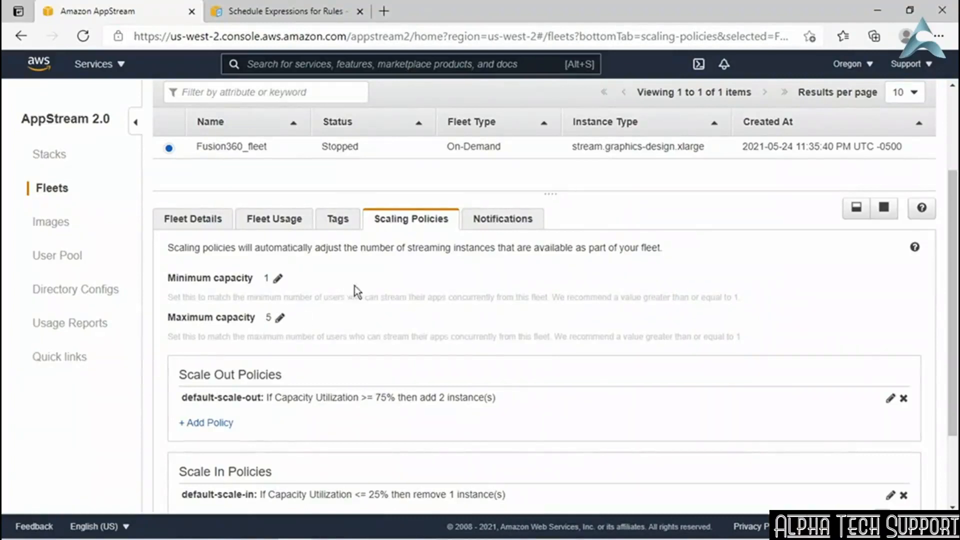
pyautogui.scroll(-2, 355, 288)
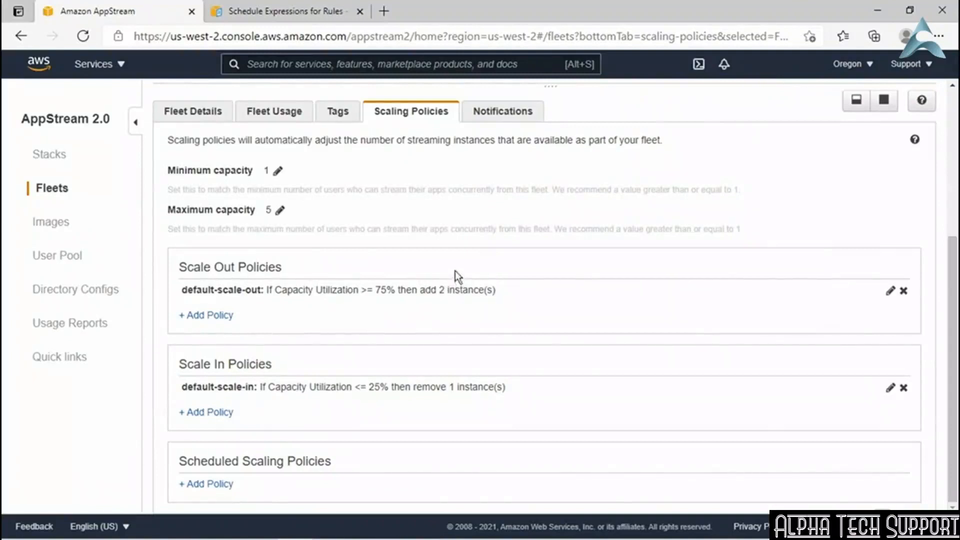
# Step: Edit the default-scale-out policy's condition to Insufficient Capacity Error greater than or equal to 2
pyautogui.click(890, 291)
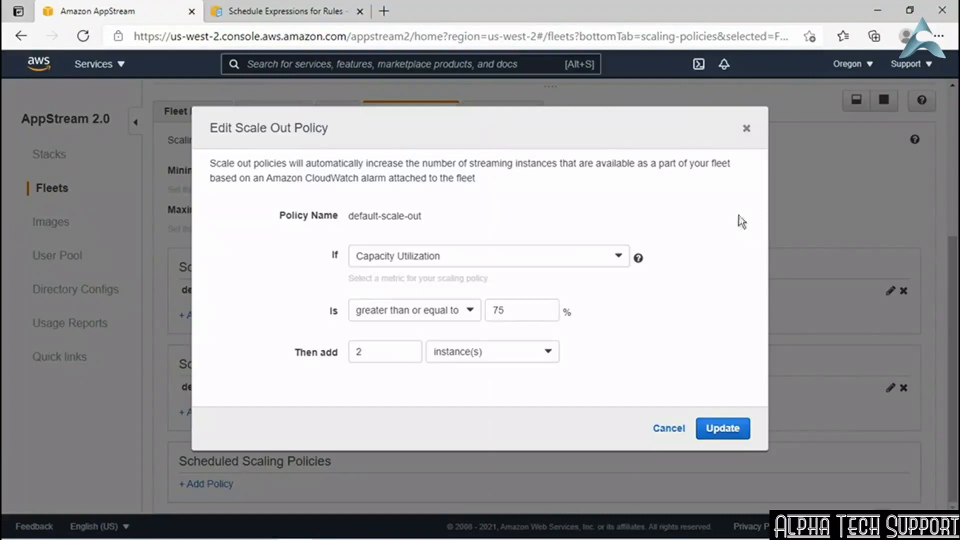
pyautogui.click(392, 258)
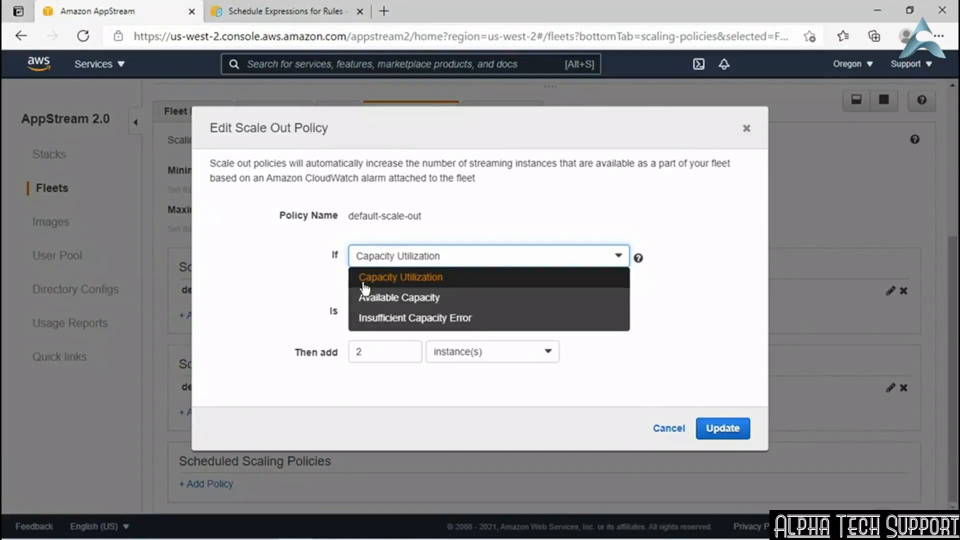
pyautogui.click(387, 325)
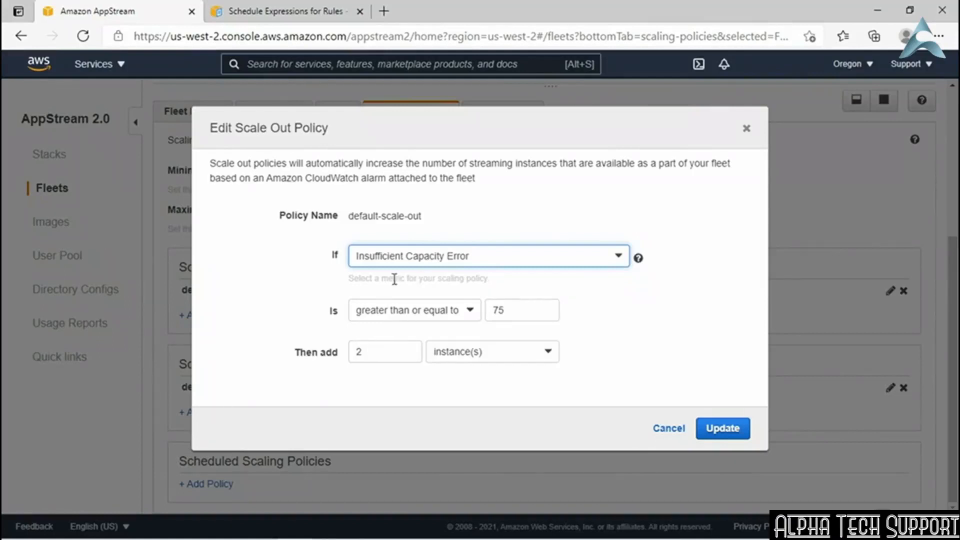
pyautogui.click(396, 312)
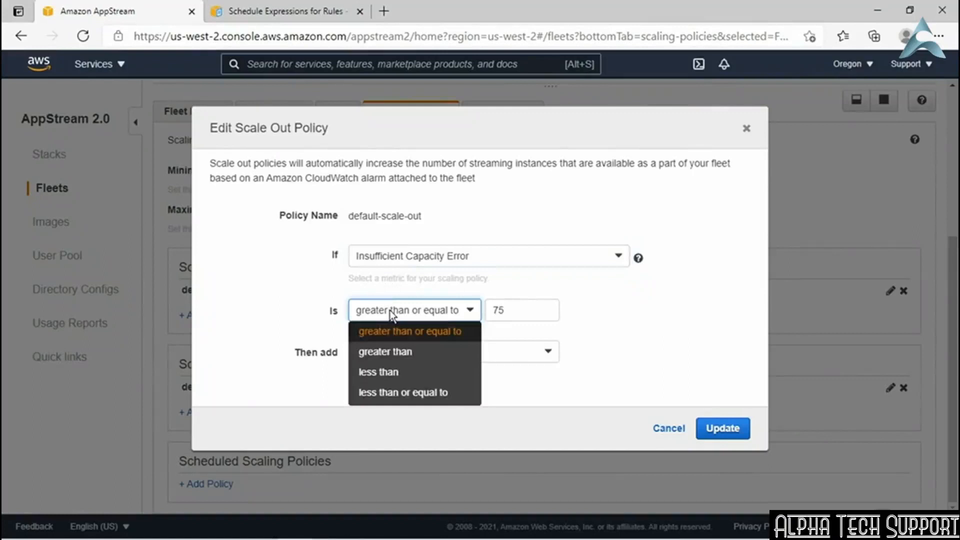
pyautogui.click(414, 331)
pyautogui.doubleClick(506, 312)
pyautogui.write('2')
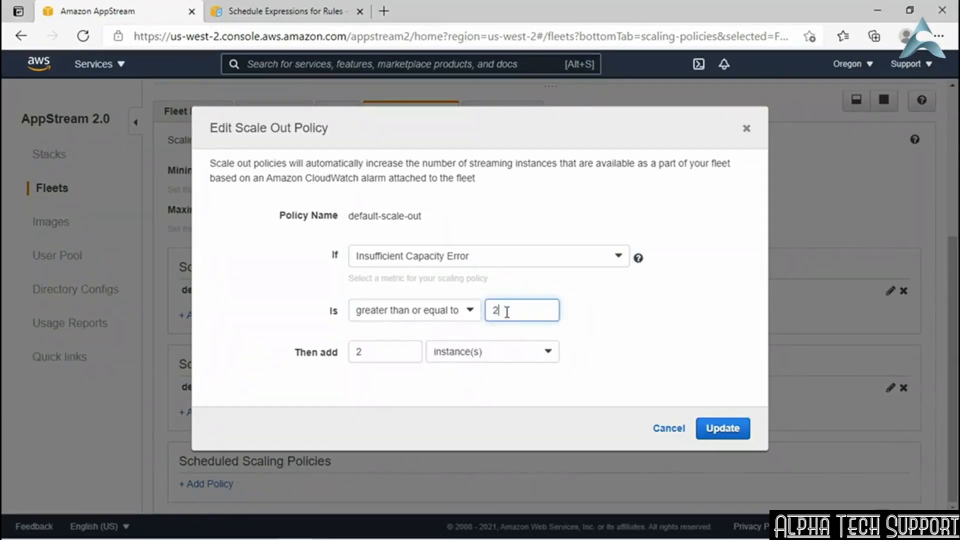
# Step: Set the scale-out action to add 25 % capacity, and cancel the policy edit without updating
pyautogui.doubleClick(384, 353)
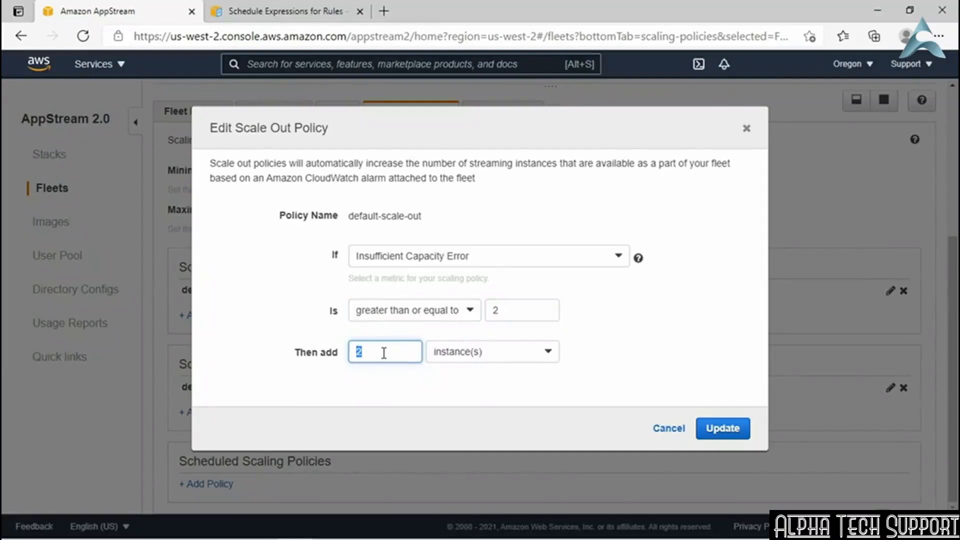
pyautogui.write('5')
pyautogui.doubleClick(385, 352)
pyautogui.write('25')
pyautogui.click(475, 352)
pyautogui.click(475, 374)
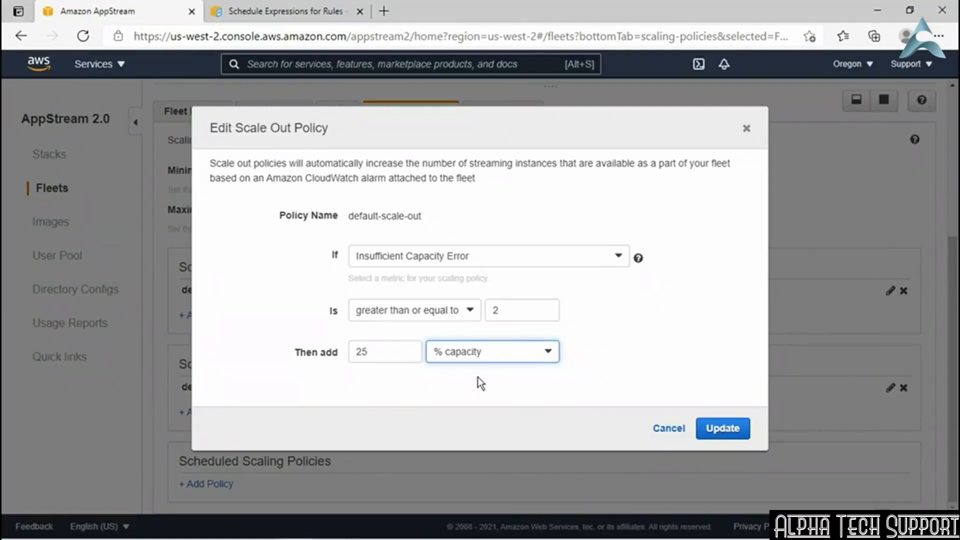
pyautogui.click(668, 429)
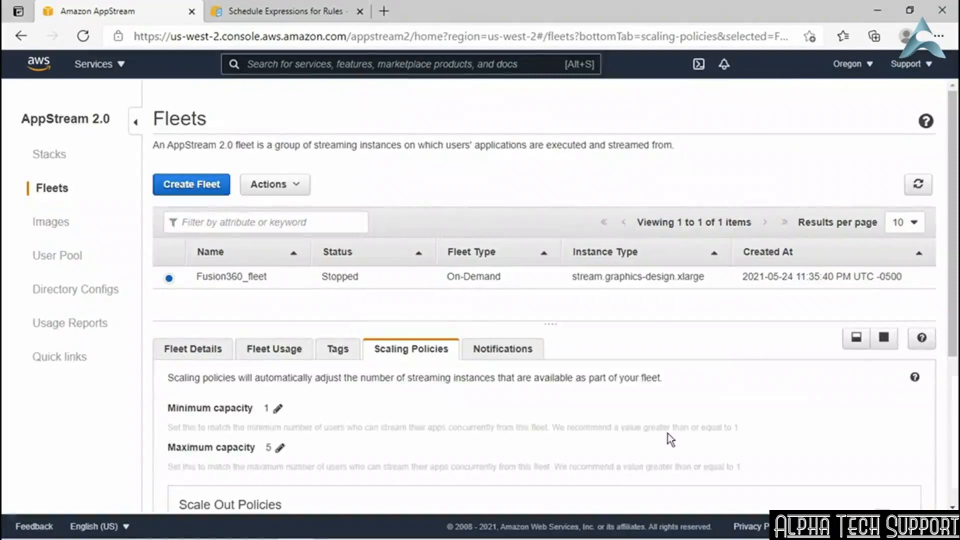
# Step: Open the default-scale-in policy for editing and review its metric and comparison options, keeping Capacity Utilization
pyautogui.scroll(-3, 600, 410)
pyautogui.scroll(-2, 597, 409)
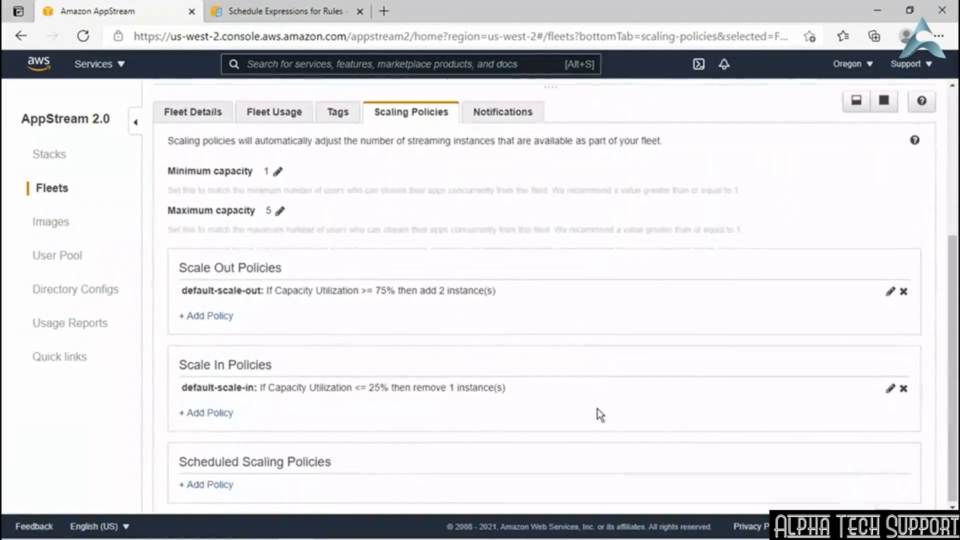
pyautogui.click(890, 389)
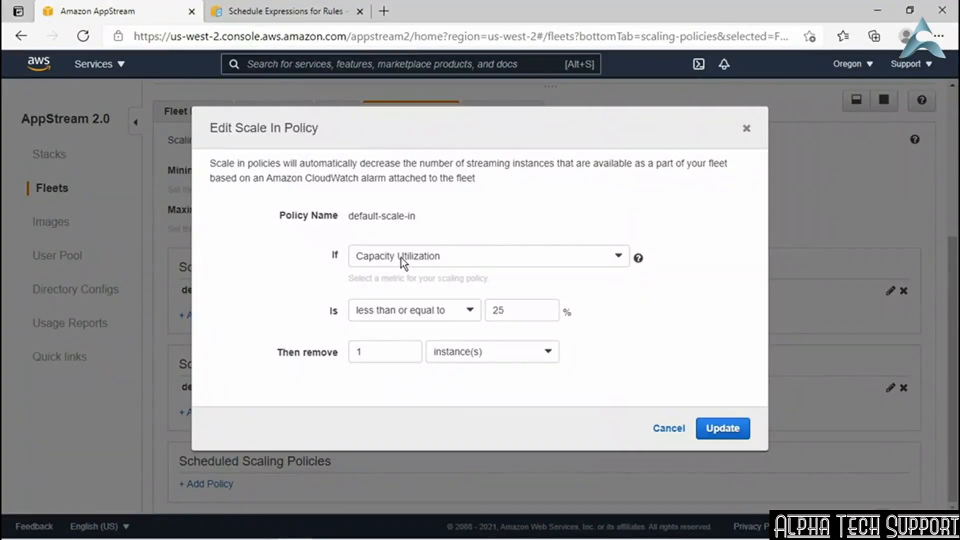
pyautogui.click(401, 257)
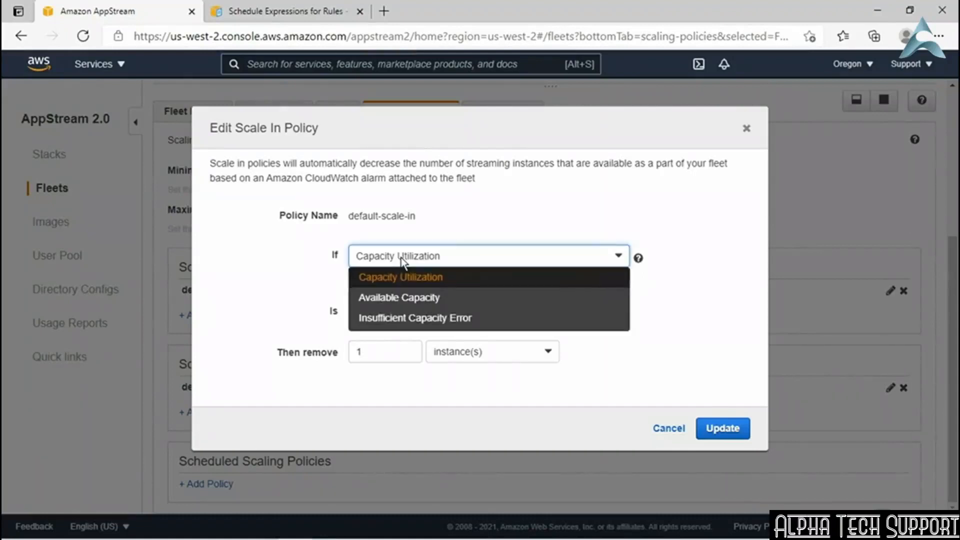
pyautogui.click(390, 278)
pyautogui.click(408, 311)
pyautogui.click(407, 312)
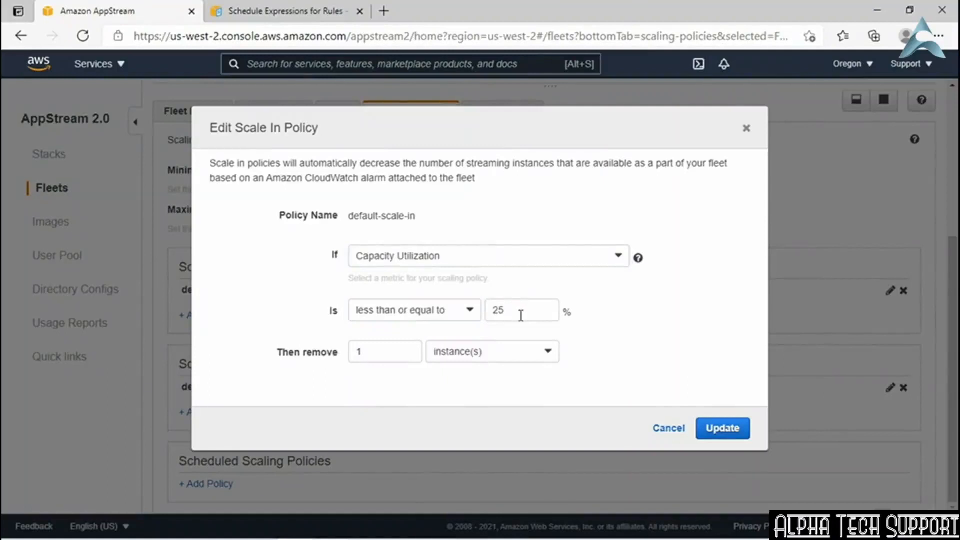
# Step: Set the scale-in action to remove 10 % capacity, and cancel the policy edit without updating
pyautogui.click(409, 354)
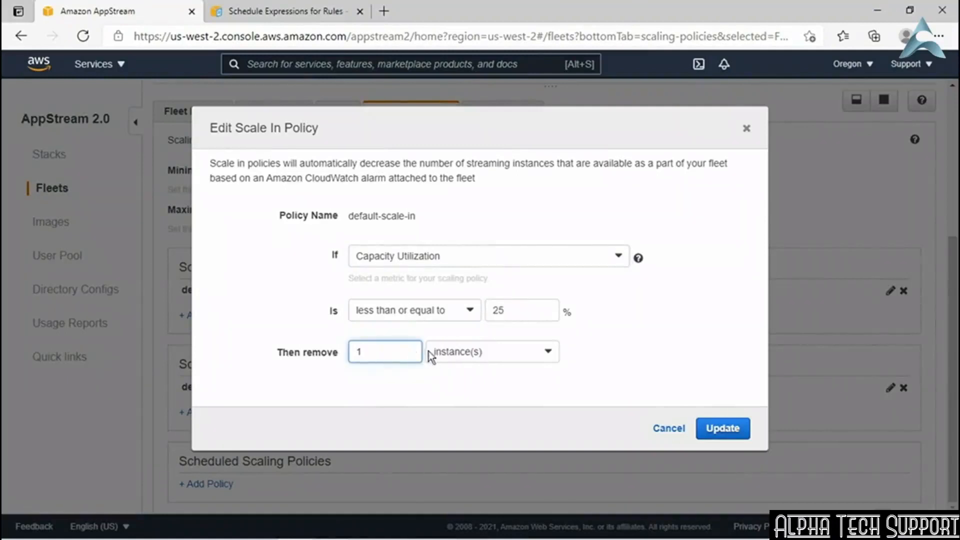
pyautogui.doubleClick(400, 353)
pyautogui.write('2')
pyautogui.press('BackSpace')
pyautogui.write('5')
pyautogui.press('BackSpace')
pyautogui.click(464, 353)
pyautogui.click(465, 375)
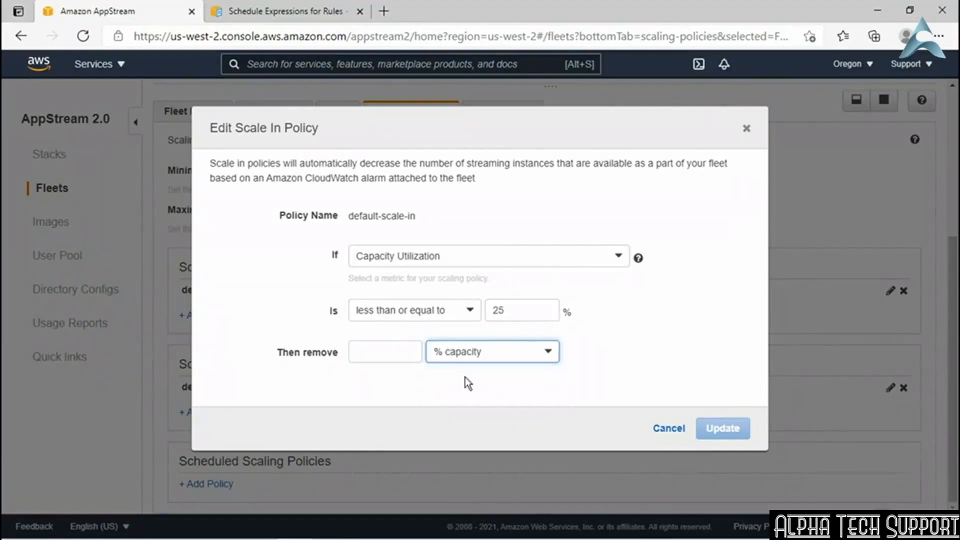
pyautogui.click(398, 356)
pyautogui.write('10')
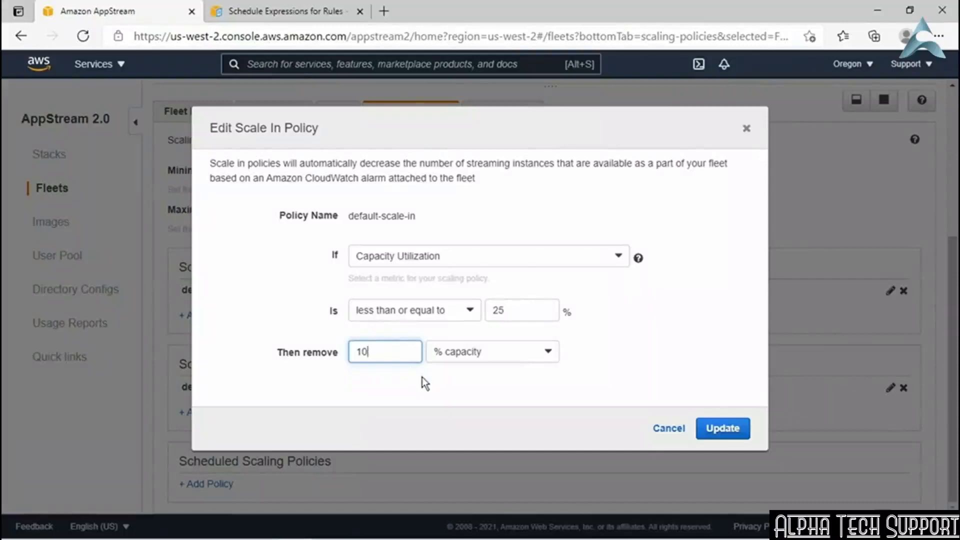
pyautogui.click(668, 428)
# Step: Start a new scheduled scaling policy for the fleet and name it WeekDay_Policy
pyautogui.scroll(-5, 440, 403)
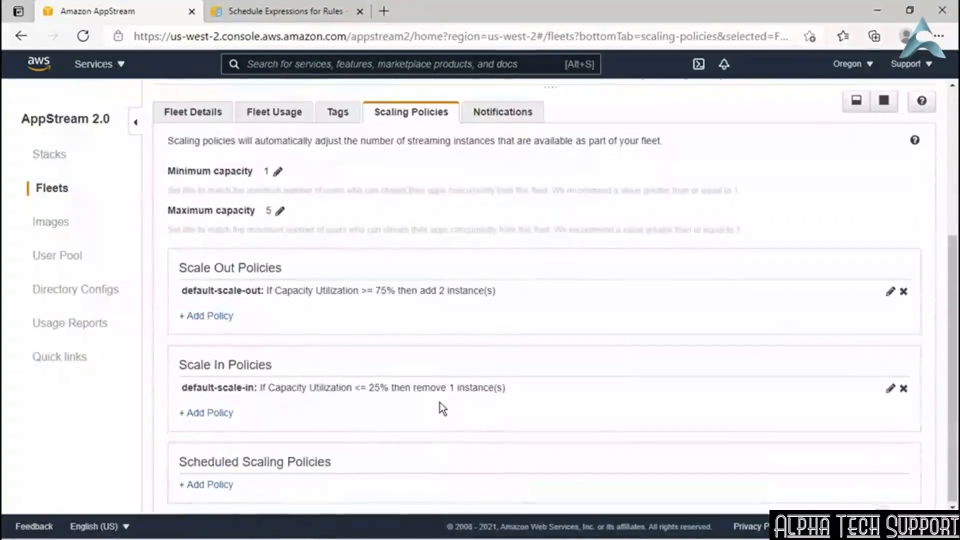
pyautogui.click(215, 482)
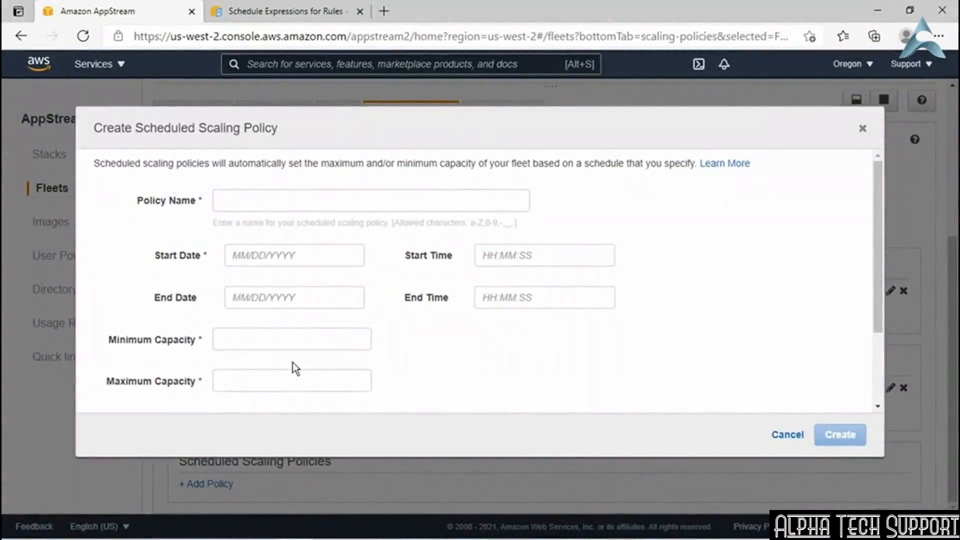
pyautogui.click(240, 207)
pyautogui.write('Wee')
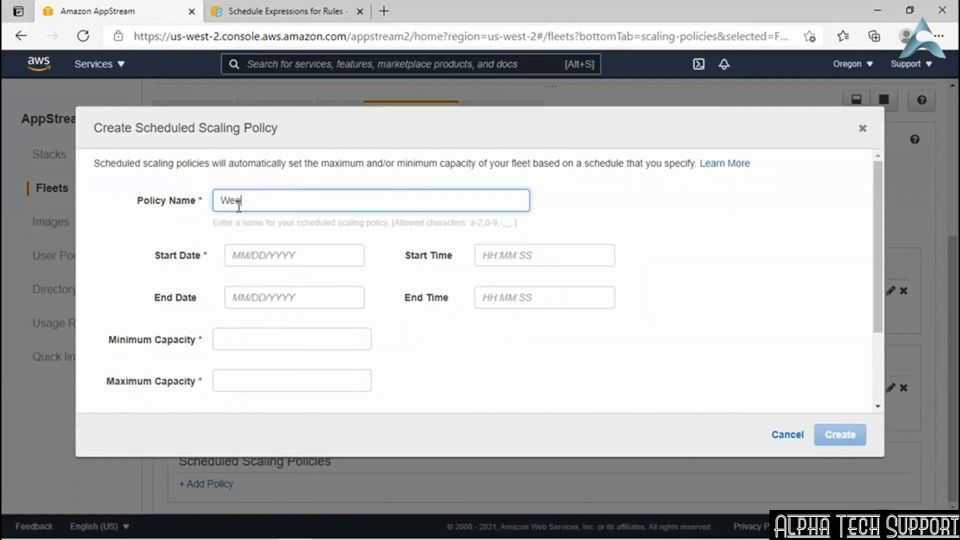
pyautogui.write('kDay_Policy')
# Step: Set the scheduled policy's start date to 01/01/2020 and its end date to 01/01/2050
pyautogui.click(267, 257)
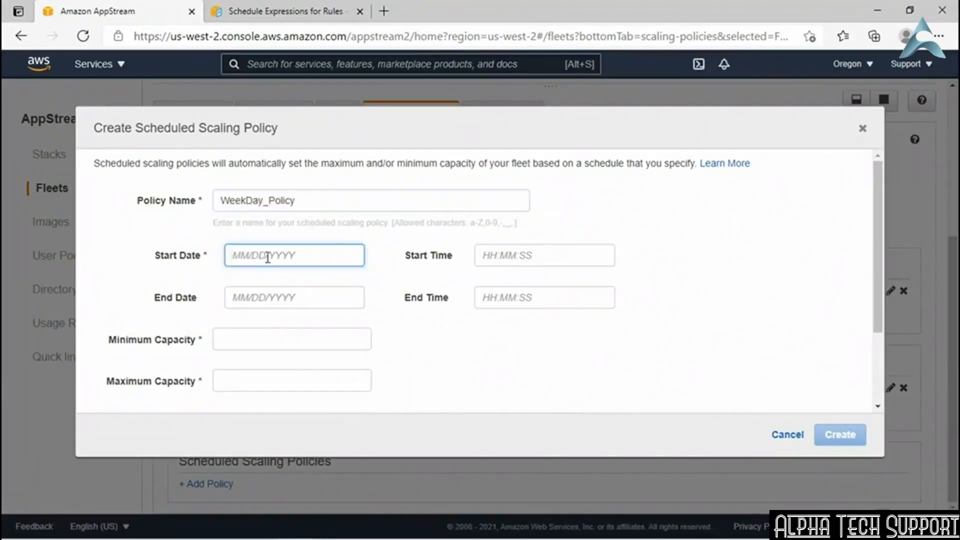
pyautogui.write('01/')
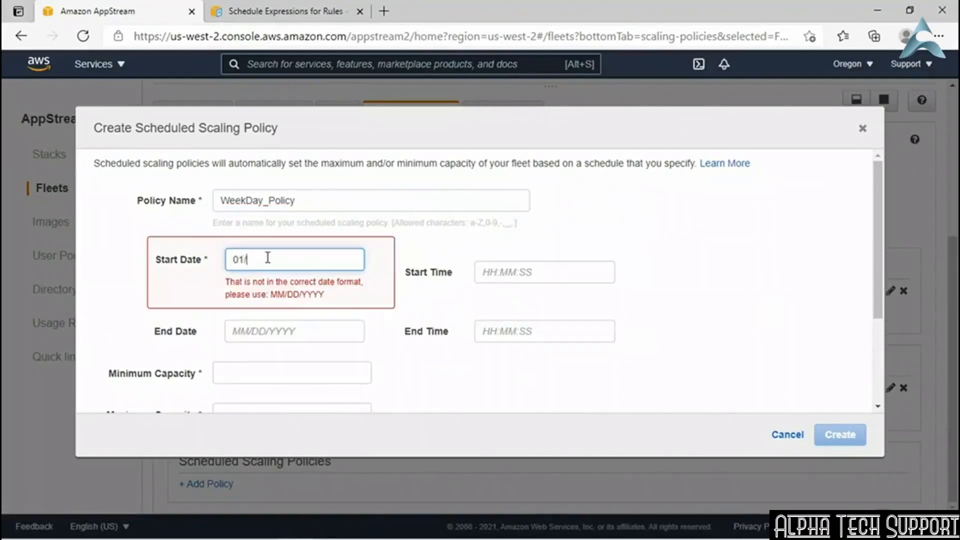
pyautogui.write('01/2020')
pyautogui.press('Tab')
pyautogui.press('Tab')
pyautogui.write('01')
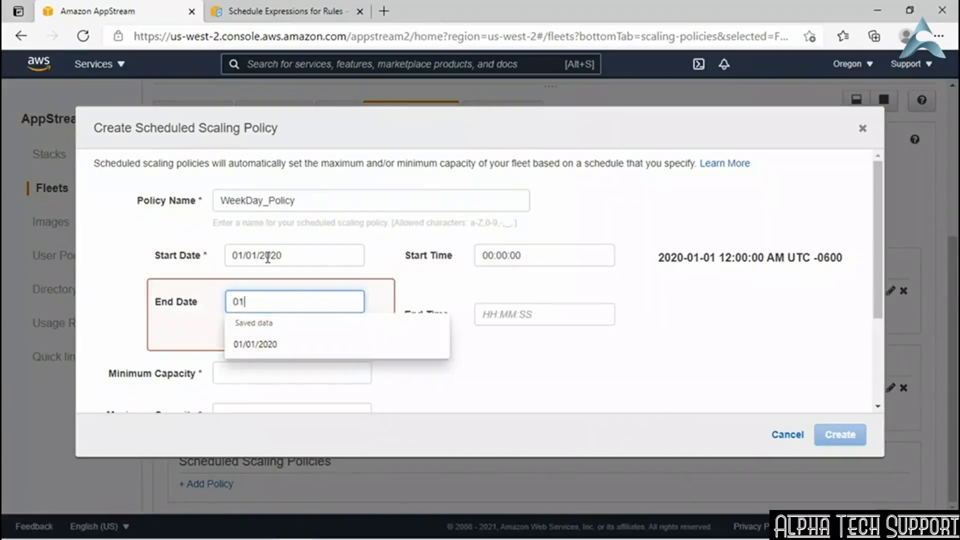
pyautogui.write('/01/2050')
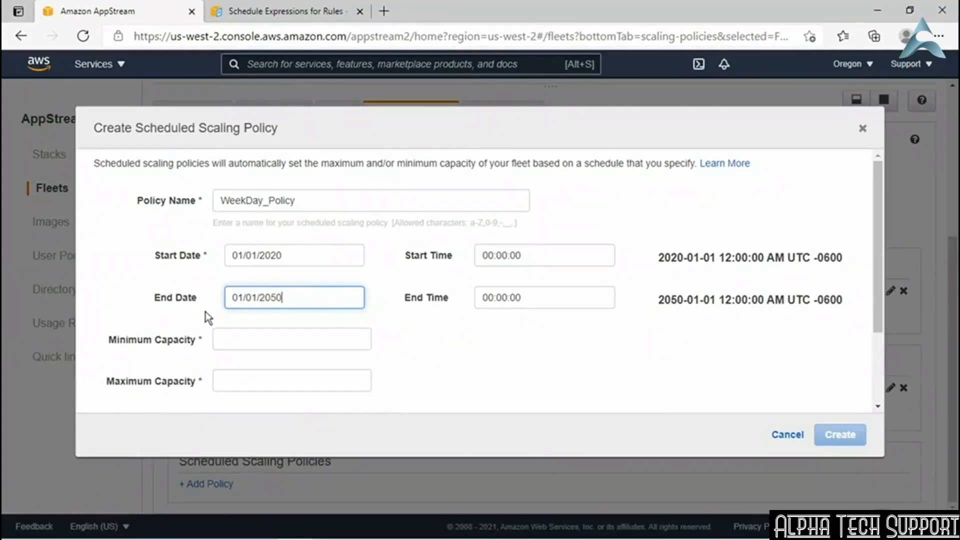
# Step: Set the scheduled policy's minimum capacity to 40 and maximum capacity to 100
pyautogui.click(246, 341)
pyautogui.write('40')
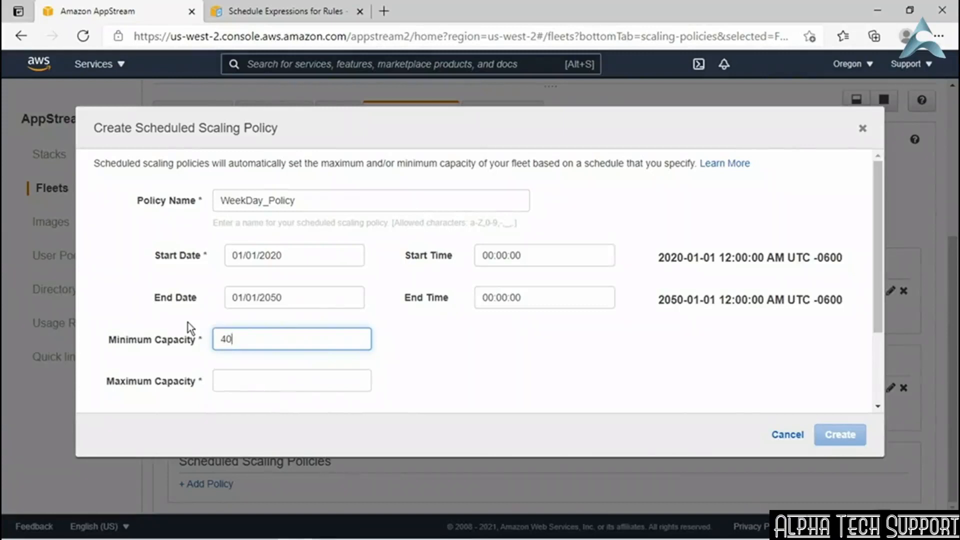
pyautogui.press('Tab')
pyautogui.write('100')
pyautogui.press('Tab')
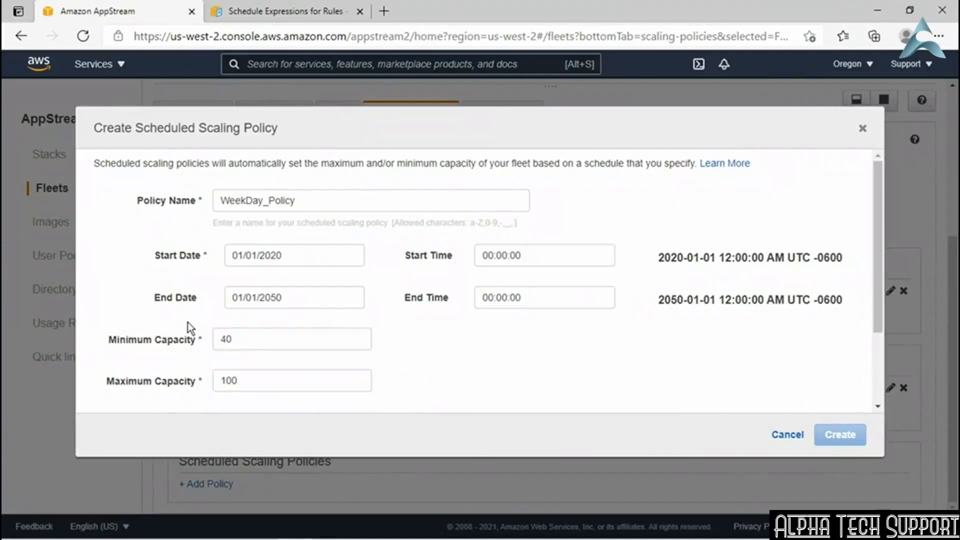
# Step: Try the Frequency schedule with an interval of 1 and look at the available units of time
pyautogui.scroll(-3, 221, 293)
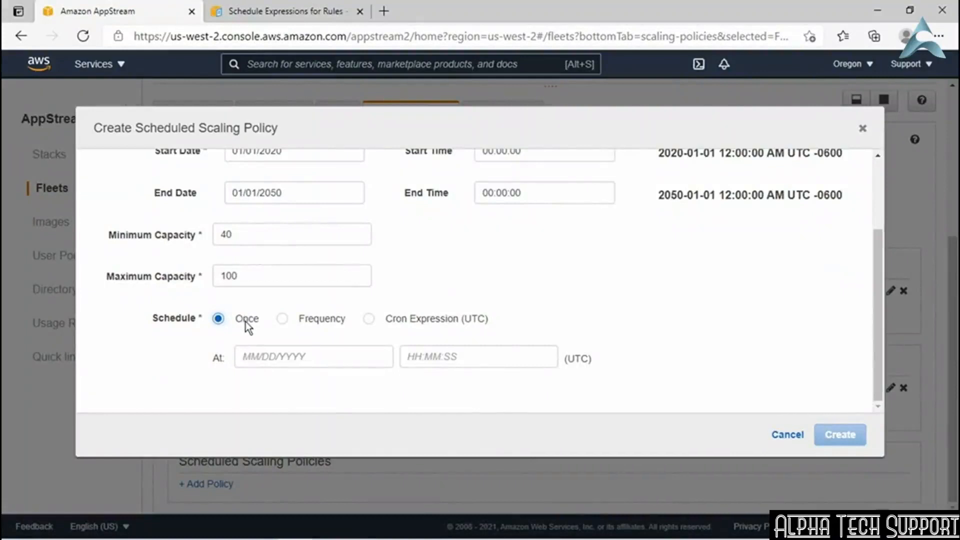
pyautogui.click(283, 320)
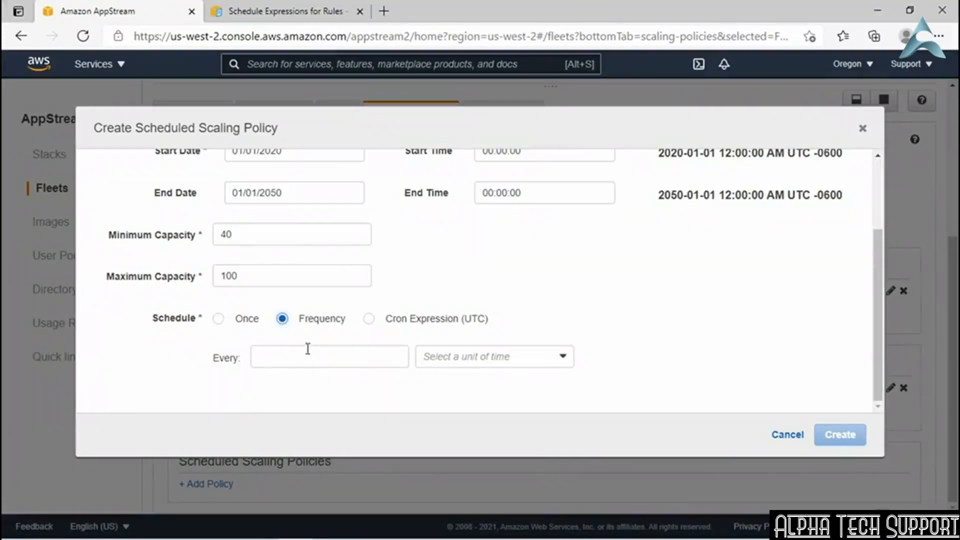
pyautogui.click(320, 359)
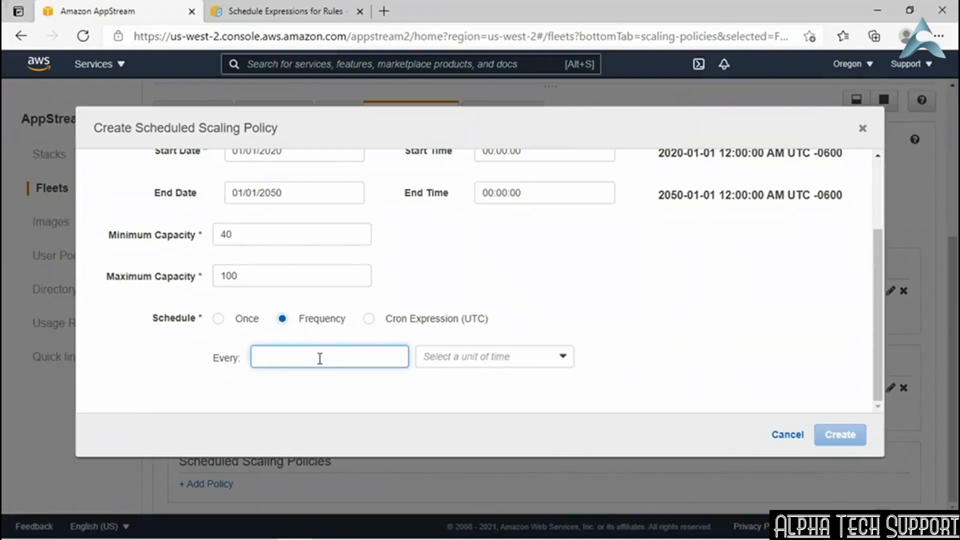
pyautogui.write('1')
pyautogui.click(451, 356)
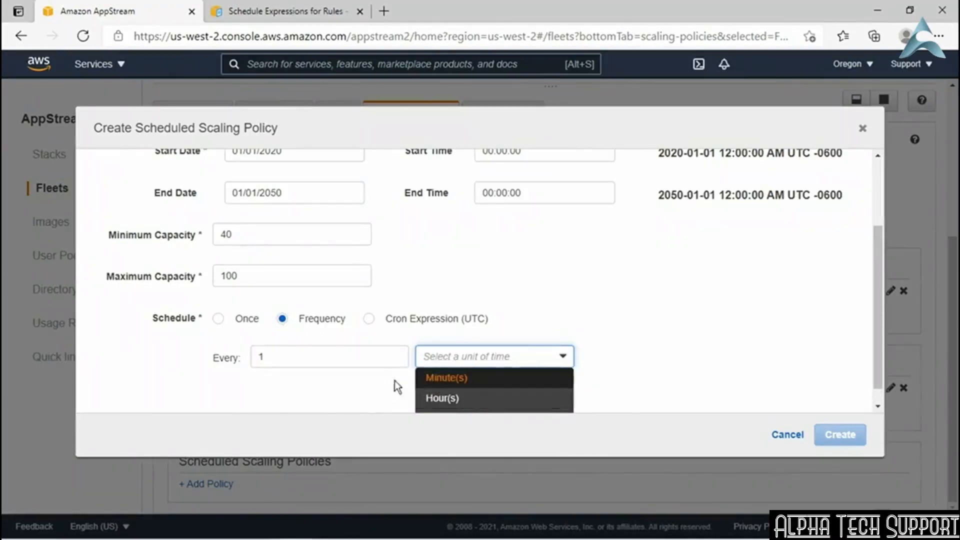
pyautogui.click(376, 390)
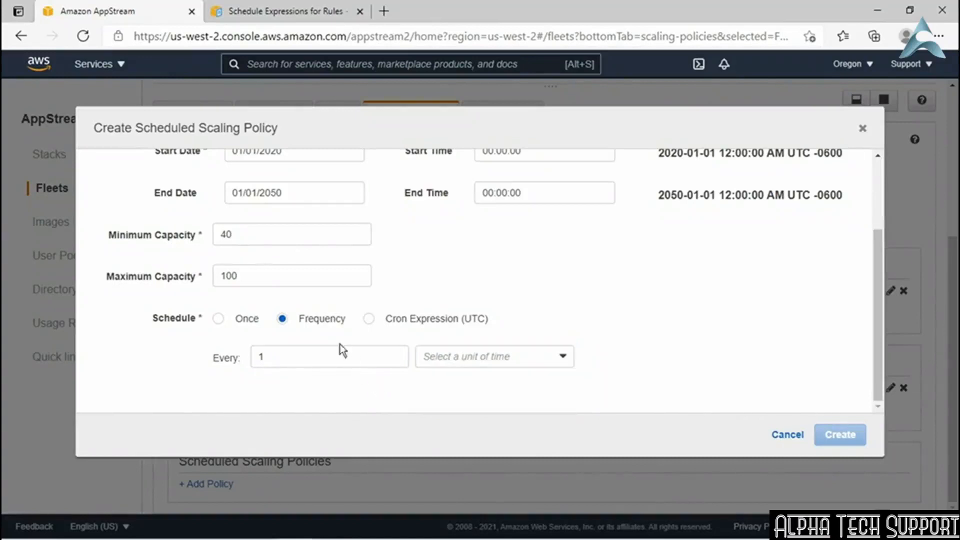
# Step: Switch the schedule to a UTC cron expression and enter "0 8 ? * MON-FRI *"
pyautogui.click(368, 320)
pyautogui.click(308, 355)
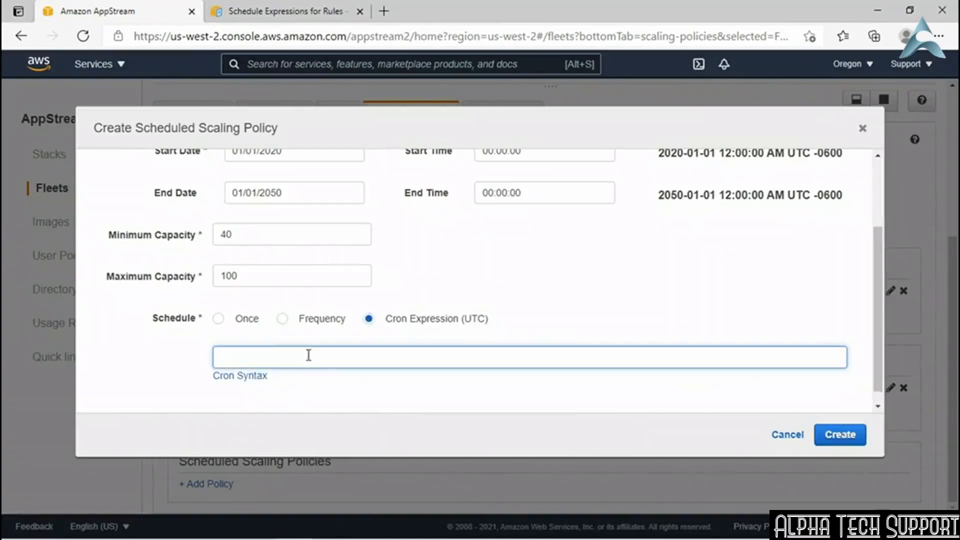
pyautogui.write('0 8 ? * MON-FRI *')
# Step: Open the cron syntax documentation and read the cron fields, wildcards and restrictions down to the examples
pyautogui.click(244, 377)
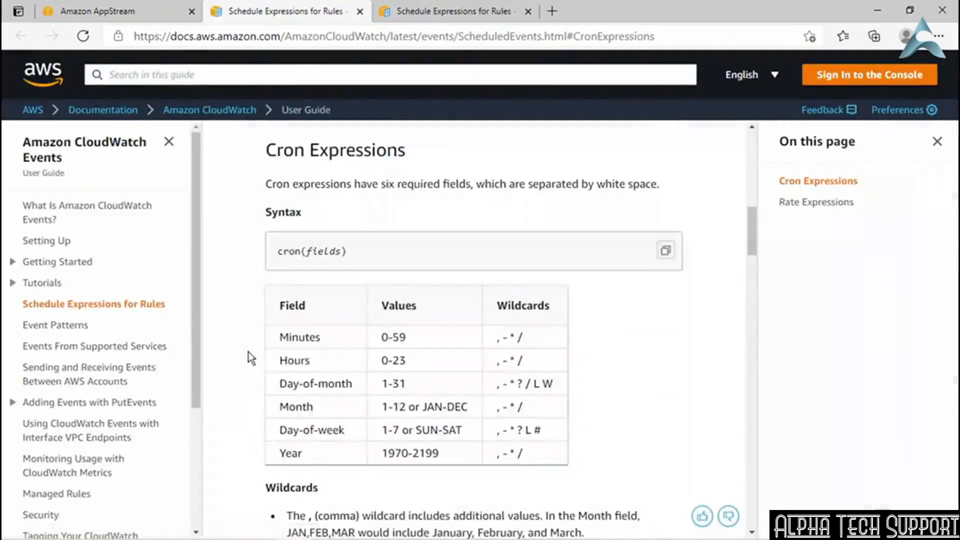
pyautogui.scroll(-1, 251, 328)
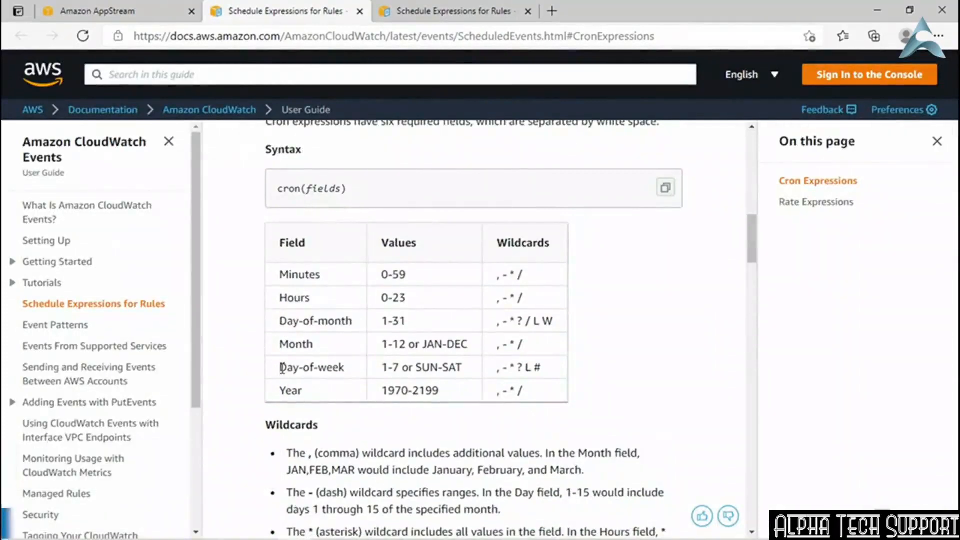
pyautogui.scroll(-7, 282, 368)
pyautogui.scroll(-10, 280, 371)
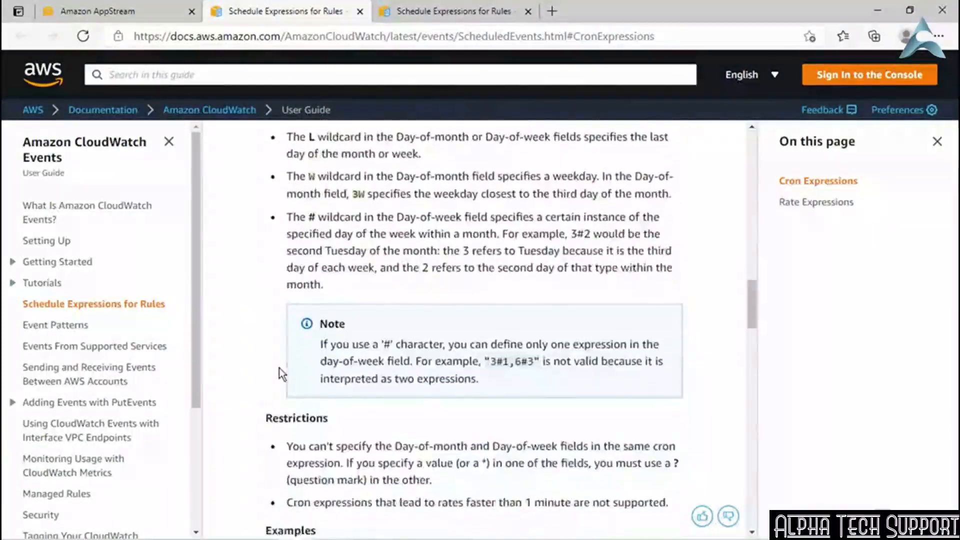
pyautogui.scroll(-1, 353, 370)
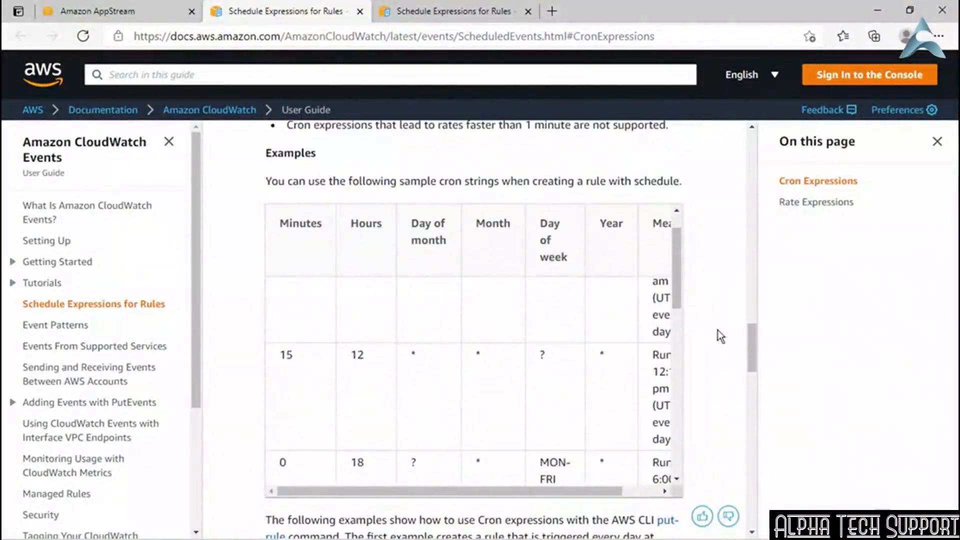
# Step: Examine the MON-FRI sample cron string and its meaning in the examples table, and close both documentation pages
pyautogui.moveTo(678, 296); pyautogui.dragTo(683, 333)
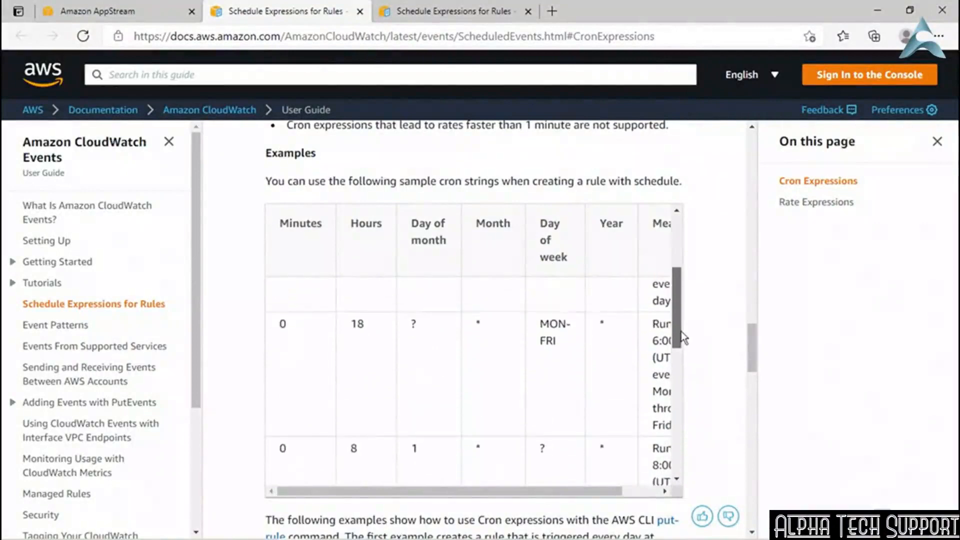
pyautogui.moveTo(541, 330); pyautogui.dragTo(583, 344)
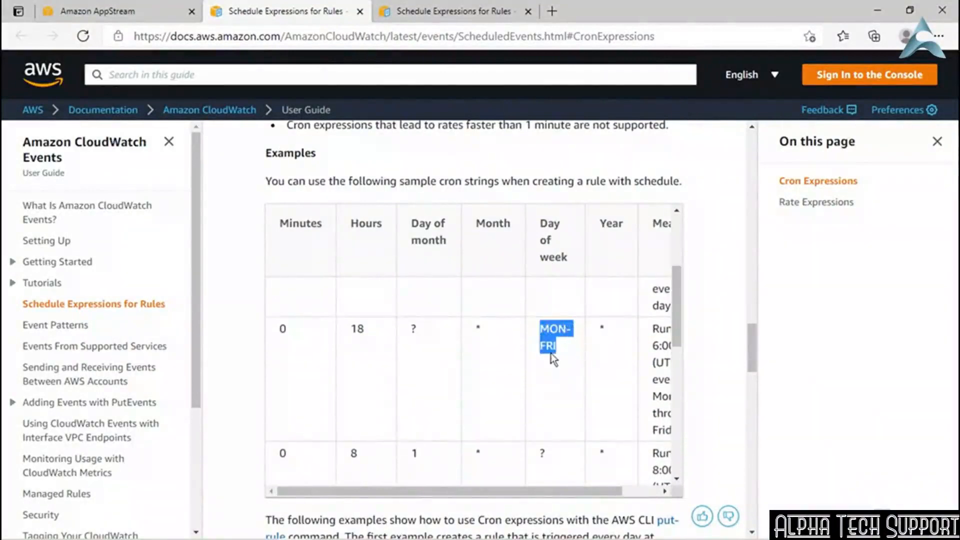
pyautogui.click(425, 361)
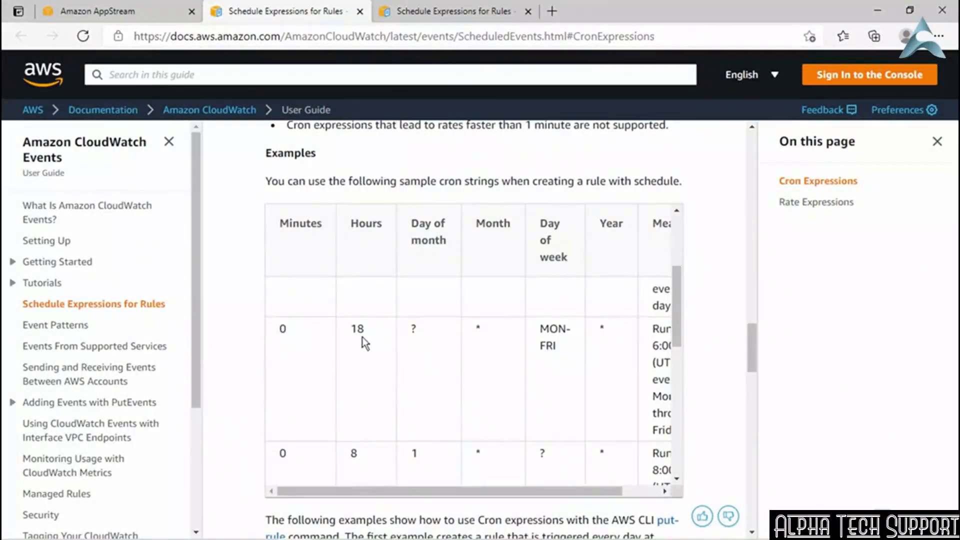
pyautogui.moveTo(448, 489); pyautogui.dragTo(493, 488)
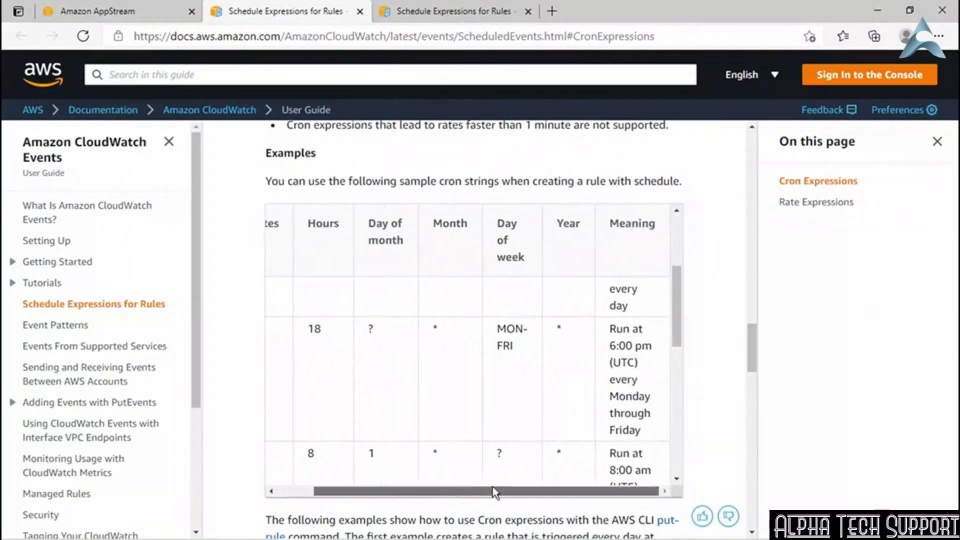
pyautogui.moveTo(610, 328); pyautogui.dragTo(667, 422)
pyautogui.click(496, 382)
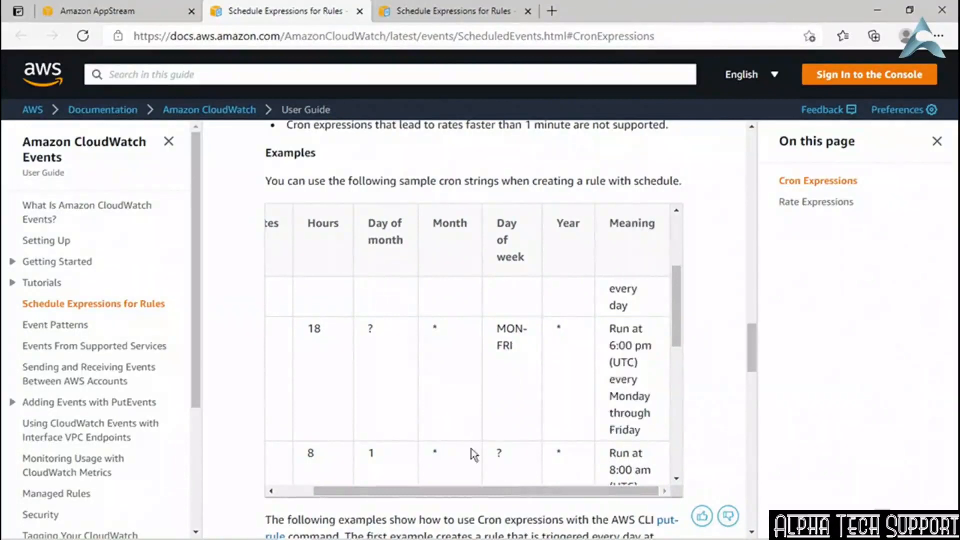
pyautogui.moveTo(457, 490); pyautogui.dragTo(366, 483)
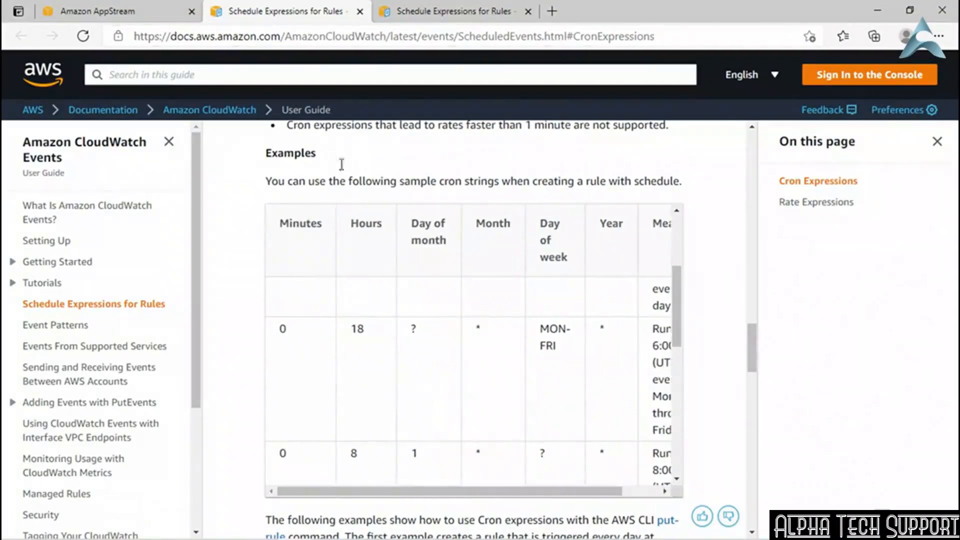
pyautogui.click(360, 11)
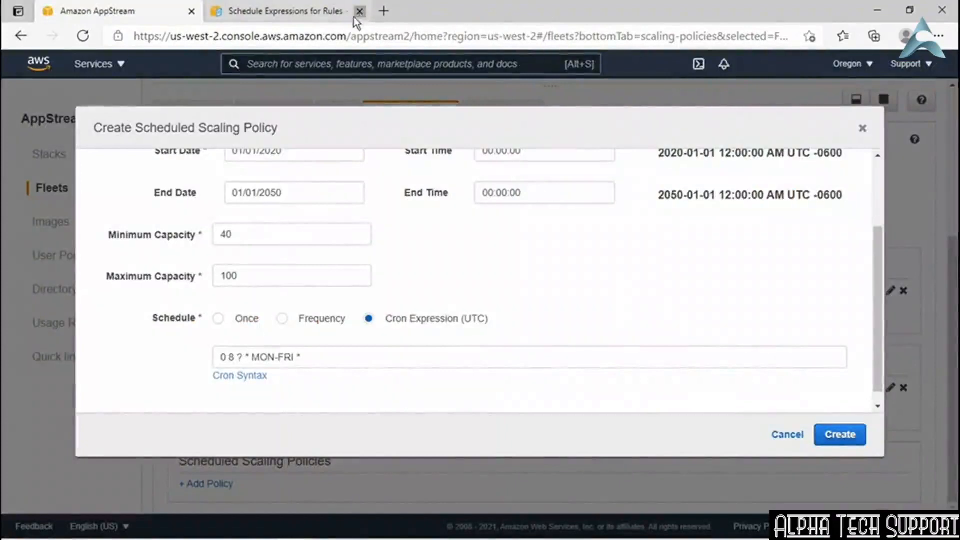
pyautogui.click(360, 11)
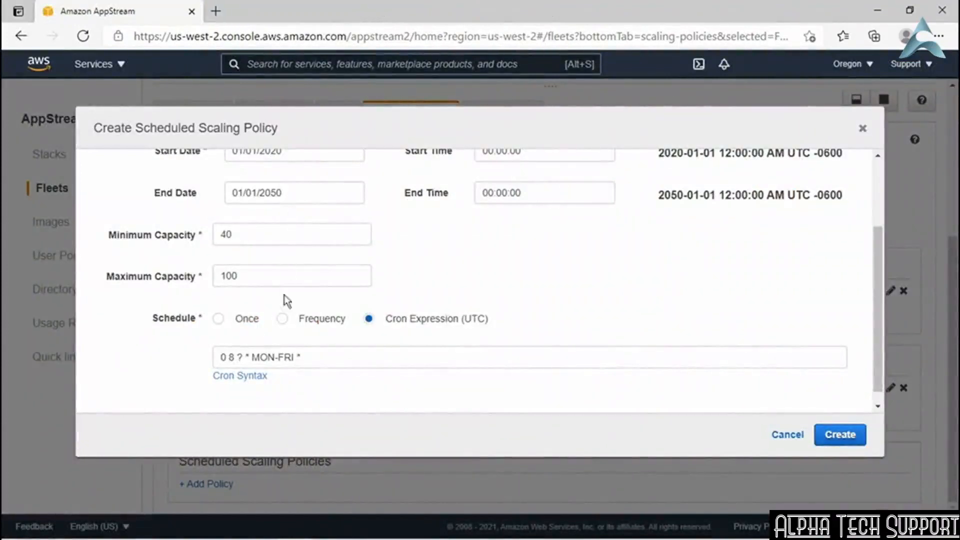
# Step: Change the day-of-week part of the scheduled policy's cron expression to SAT-SUN
pyautogui.click(304, 358)
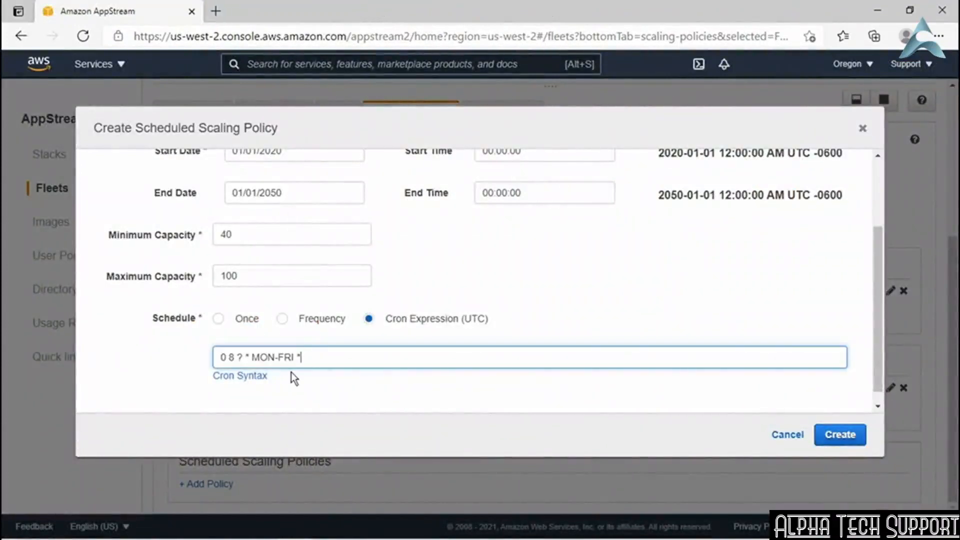
pyautogui.click(254, 359)
pyautogui.hotkey('shift', 'Right')
pyautogui.hotkey('shift', 'Right')
pyautogui.hotkey('shift', 'Right')
pyautogui.hotkey('shift', 'Right')
pyautogui.hotkey('shift', 'Right')
pyautogui.hotkey('shift', 'Right')
pyautogui.hotkey('shift', 'Right')
pyautogui.hotkey('shift', 'Home')
pyautogui.press('Right')
pyautogui.hotkey('shift', 'Right')
pyautogui.hotkey('shift', 'Right')
pyautogui.hotkey('shift', 'Right')
pyautogui.hotkey('shift', 'Right')
pyautogui.hotkey('shift', 'Right')
pyautogui.hotkey('shift', 'Right')
pyautogui.write('SAT-SUN')
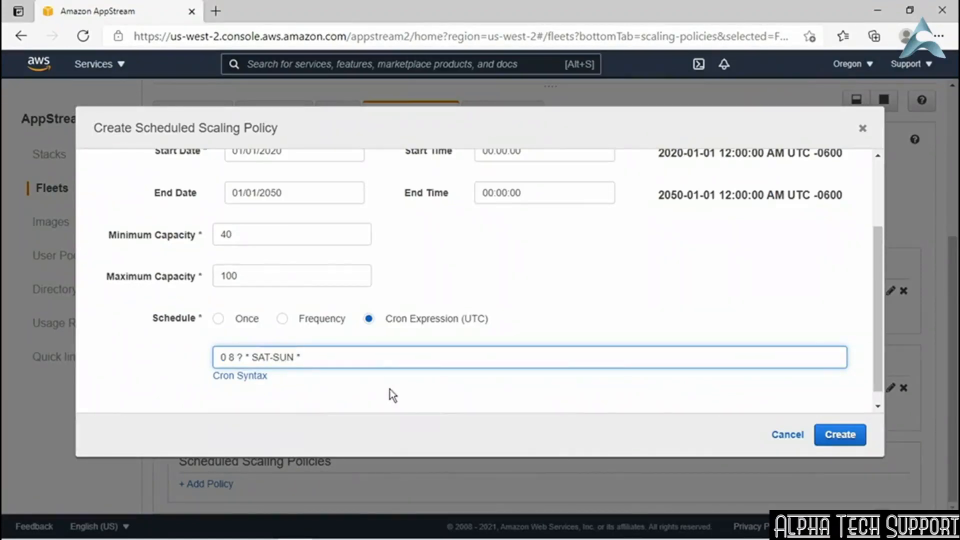
# Step: Set the scheduled policy's minimum capacity to 2 and maximum capacity to 5, and discard the policy
pyautogui.doubleClick(237, 236)
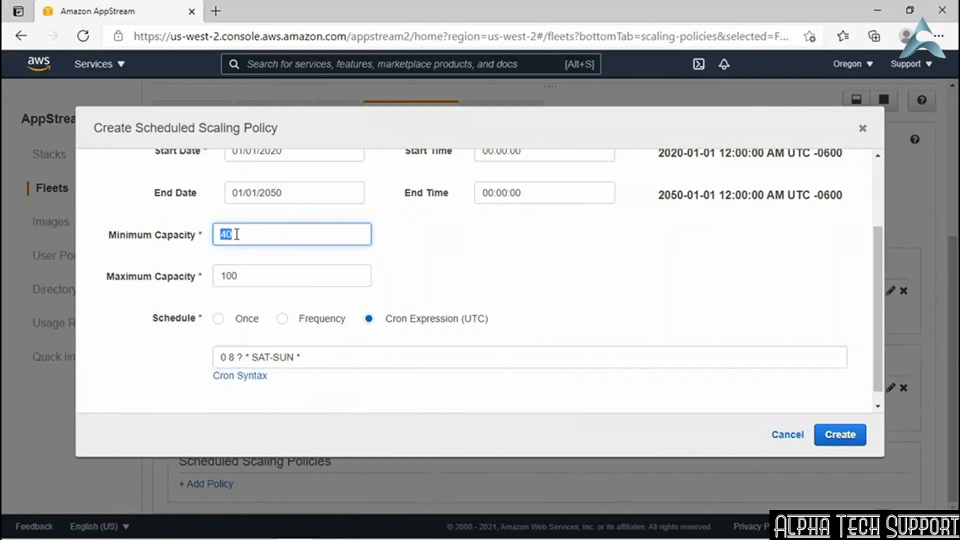
pyautogui.write('2')
pyautogui.doubleClick(247, 276)
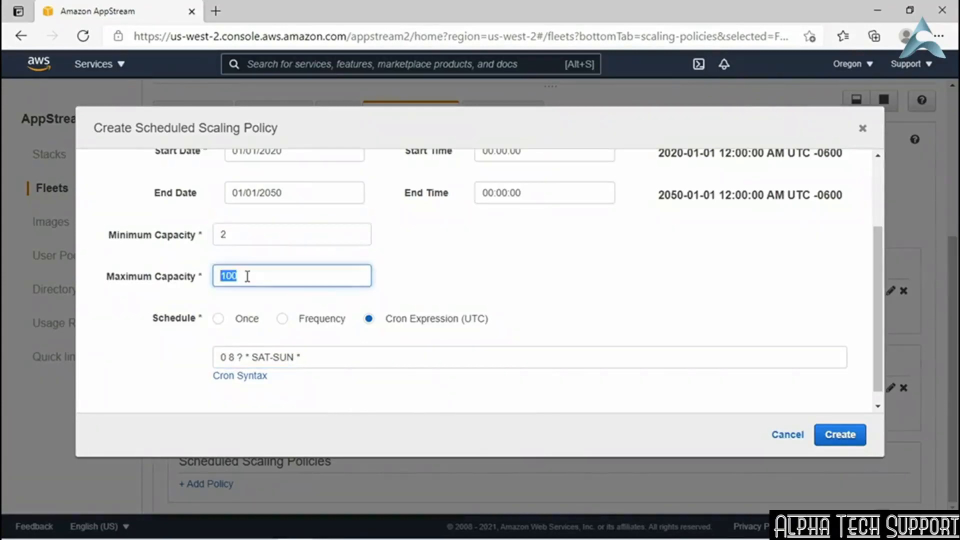
pyautogui.write('5')
pyautogui.click(341, 357)
pyautogui.scroll(3, 342, 357)
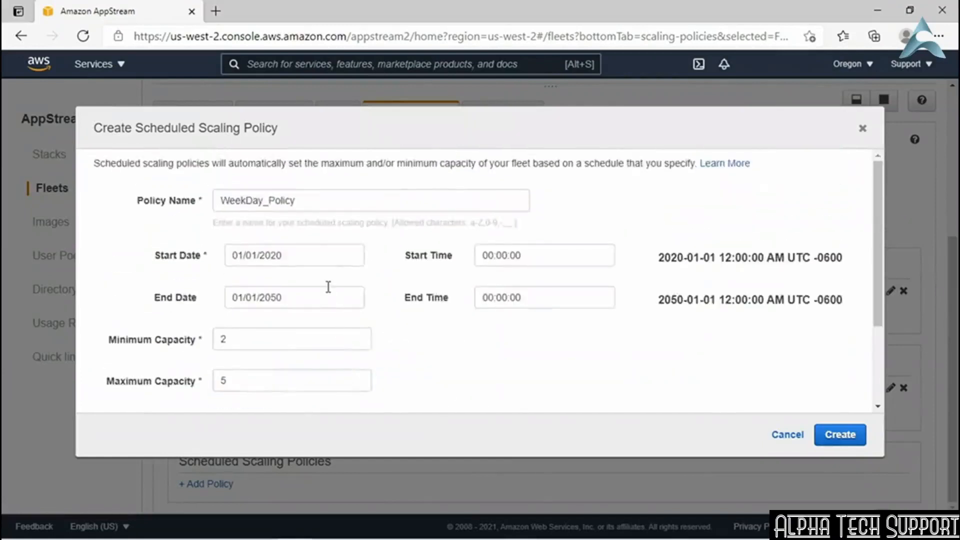
pyautogui.scroll(-3, 328, 285)
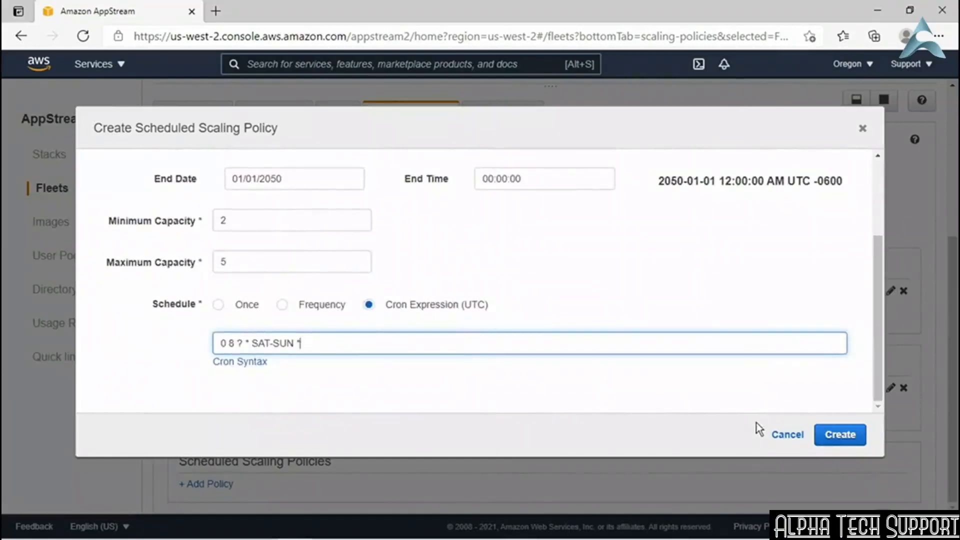
pyautogui.click(776, 436)
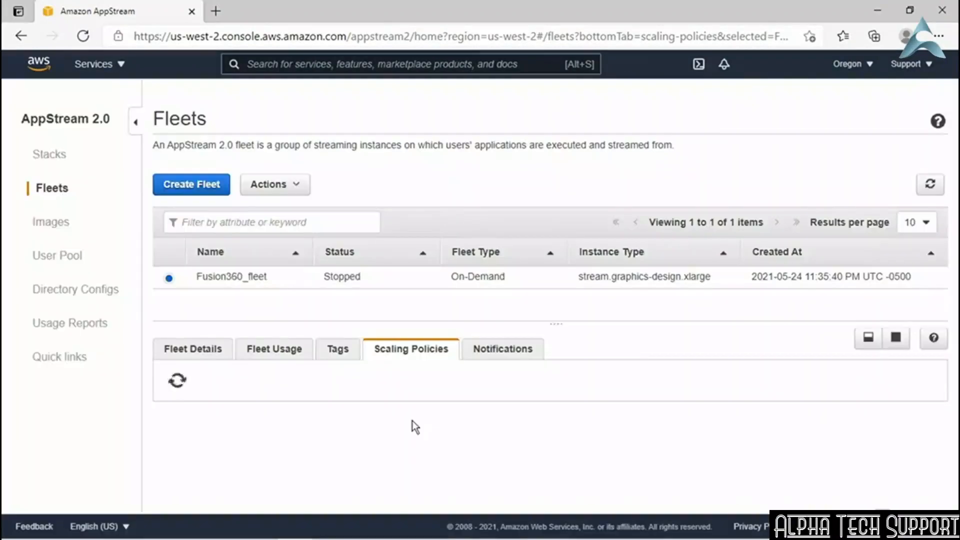
# Step: Look at the capacity fields of a new scheduled scaling policy and close it without creating anything
pyautogui.scroll(-3, 275, 395)
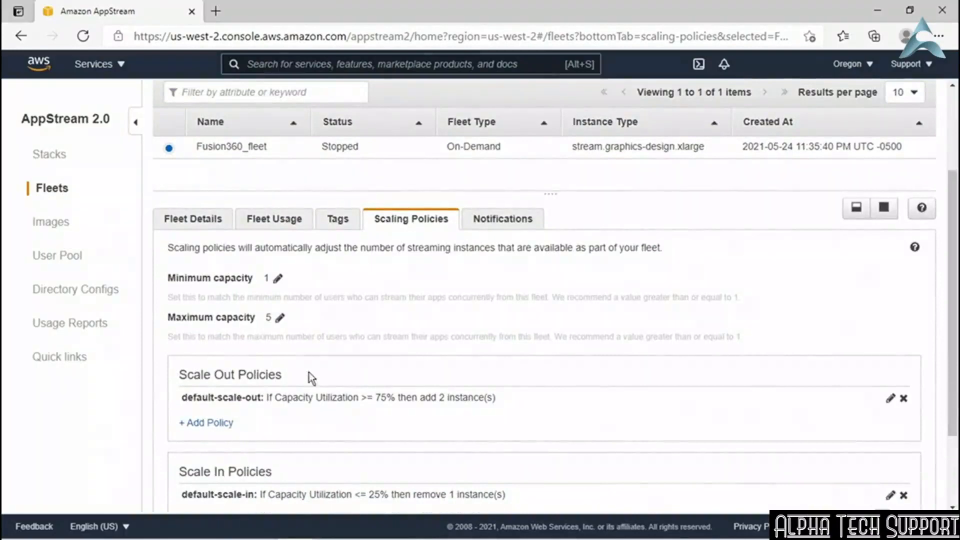
pyautogui.scroll(-2, 356, 375)
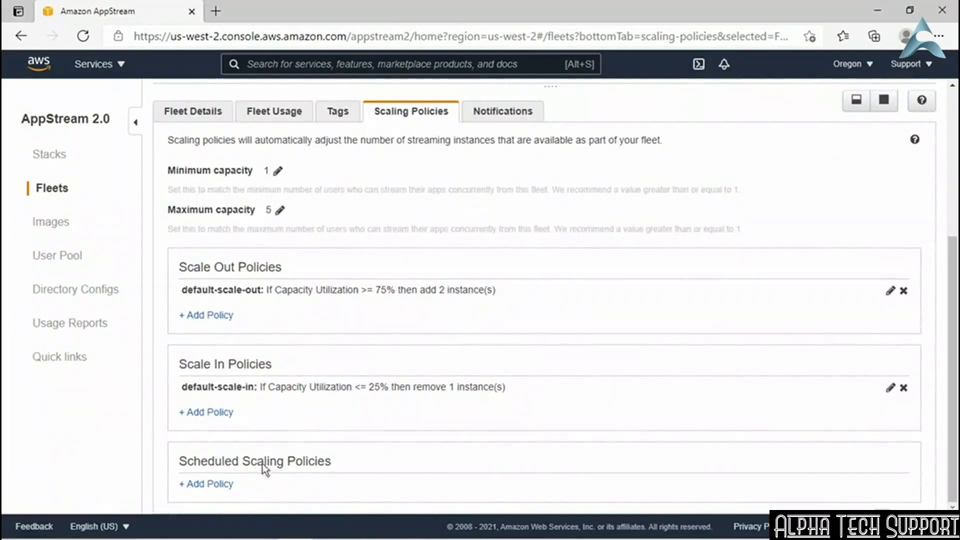
pyautogui.click(214, 484)
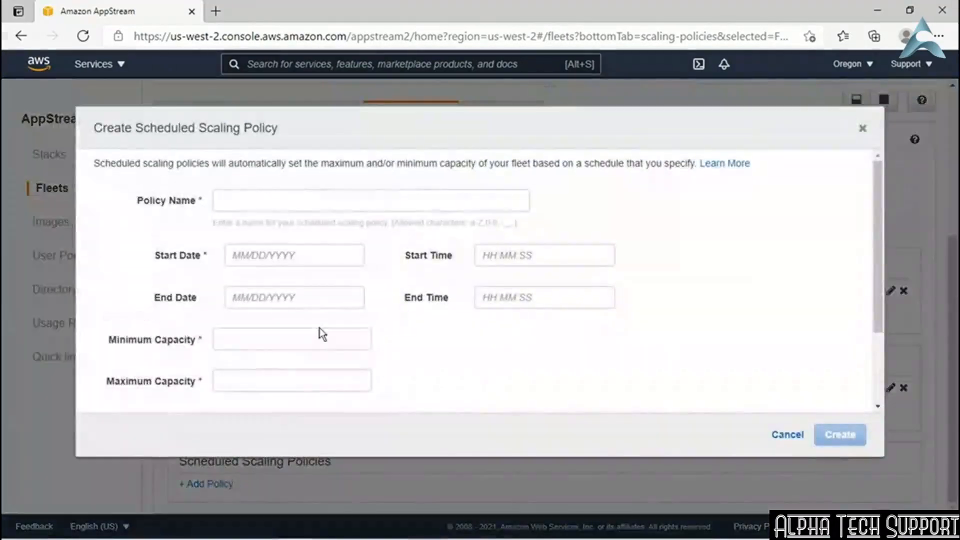
pyautogui.click(273, 331)
pyautogui.click(253, 385)
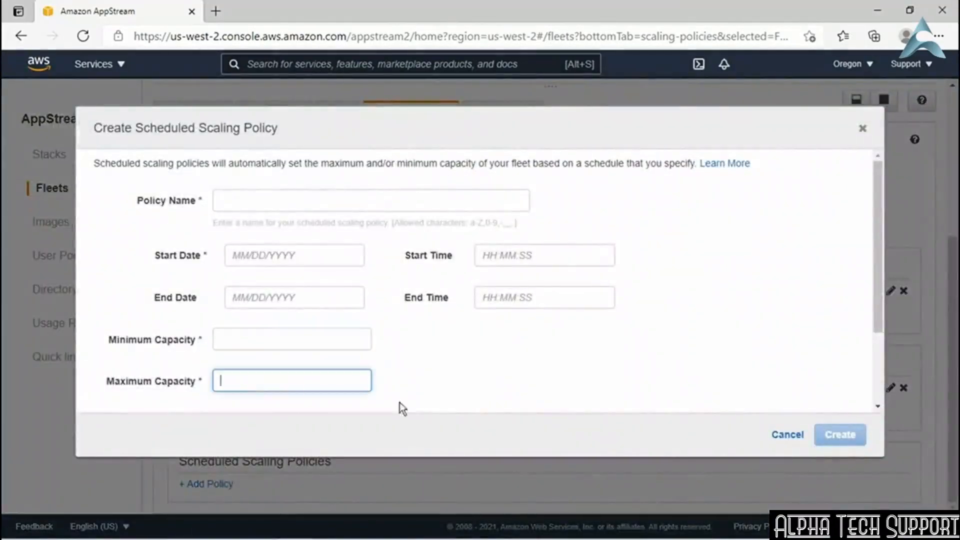
pyautogui.click(781, 439)
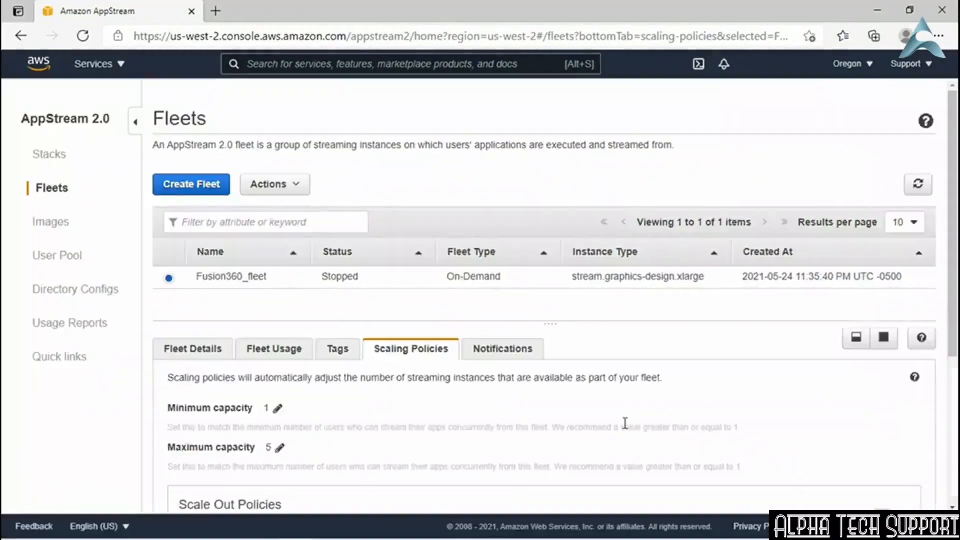
# Step: Review the fleet's scaling policies, focusing on the capacity utilization threshold of the default scale-in policy
pyautogui.scroll(-4, 626, 428)
pyautogui.scroll(-1, 624, 422)
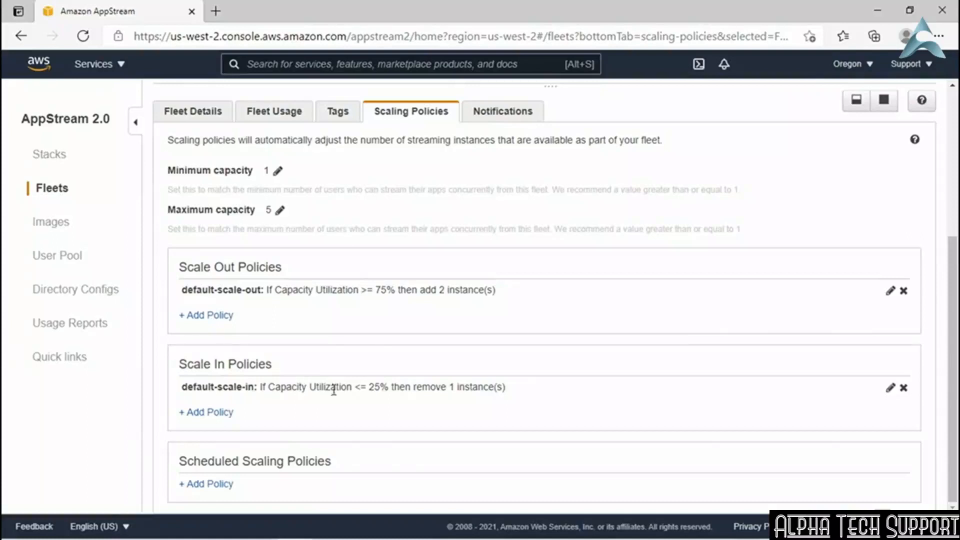
pyautogui.doubleClick(374, 387)
pyautogui.click(400, 416)
pyautogui.scroll(5, 381, 350)
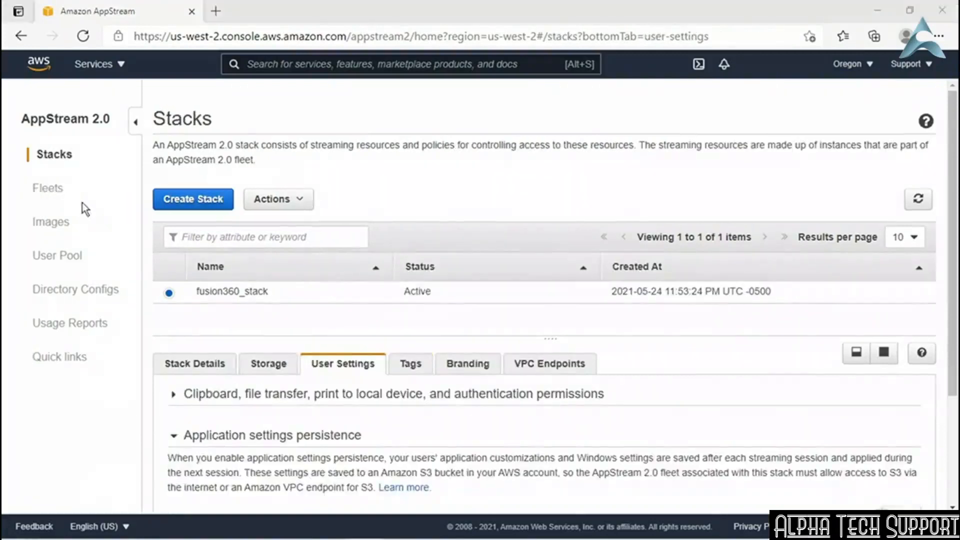
# Step: Check the Fusion 360 fleet's status and view the storage settings of fusion360_stack
pyautogui.click(53, 193)
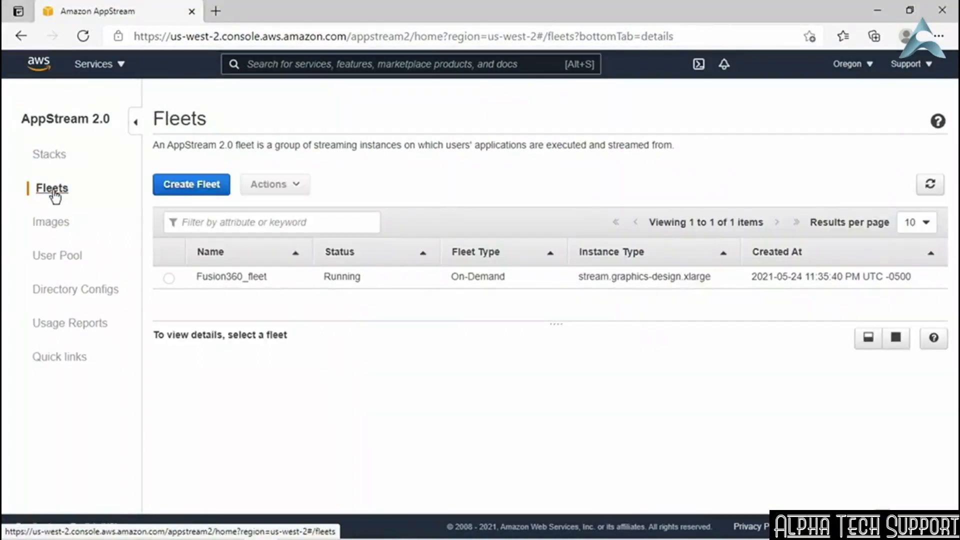
pyautogui.click(48, 159)
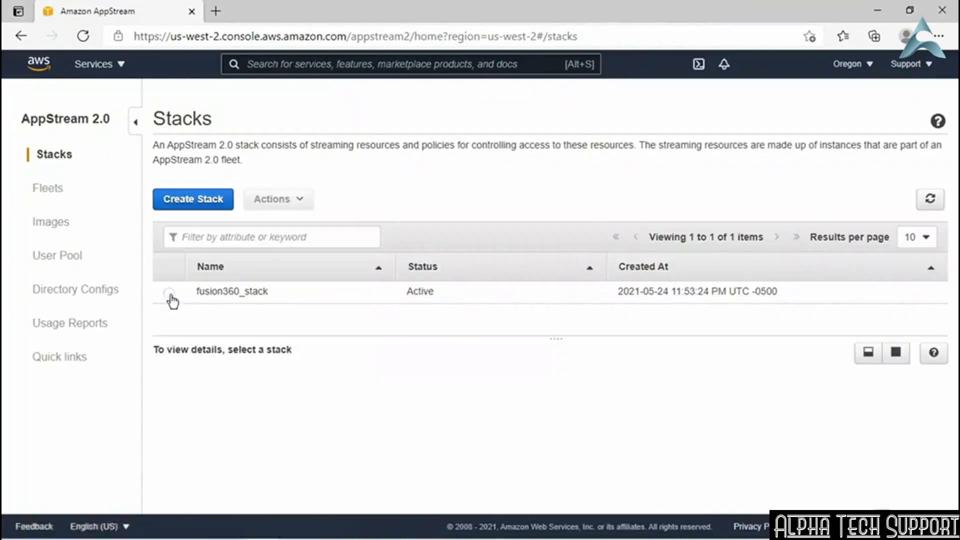
pyautogui.click(169, 293)
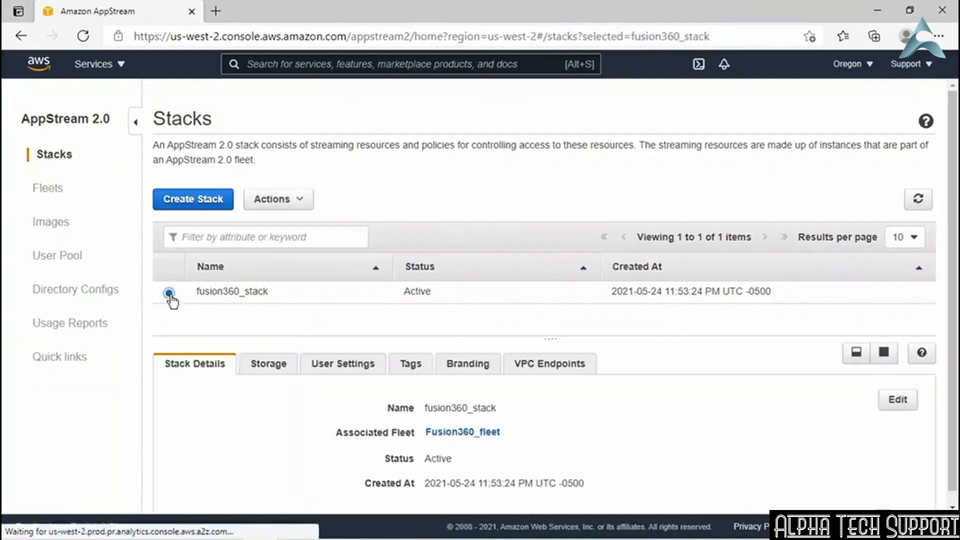
pyautogui.click(271, 365)
pyautogui.scroll(-4, 365, 316)
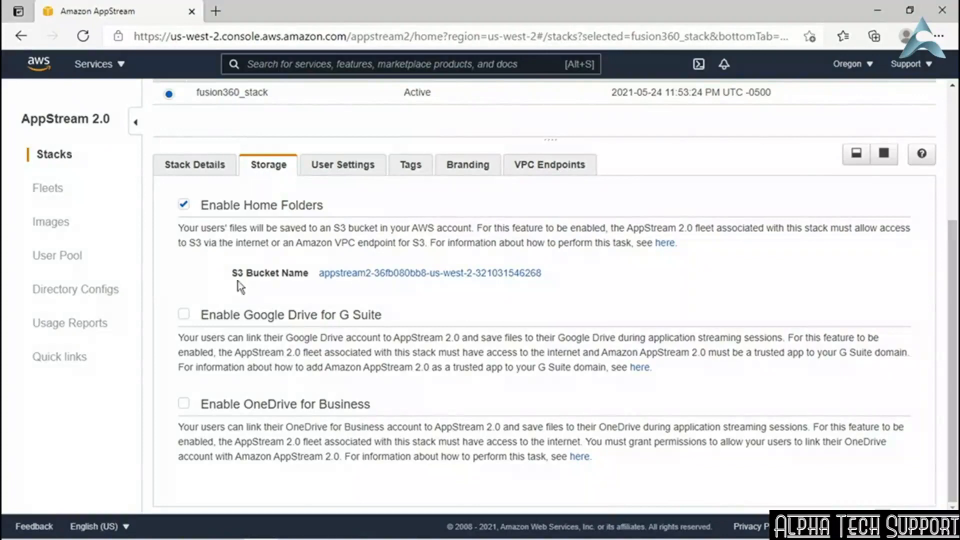
# Step: Look at the domain setting for enabling Google Drive for G Suite on the stack, and cancel
pyautogui.click(184, 316)
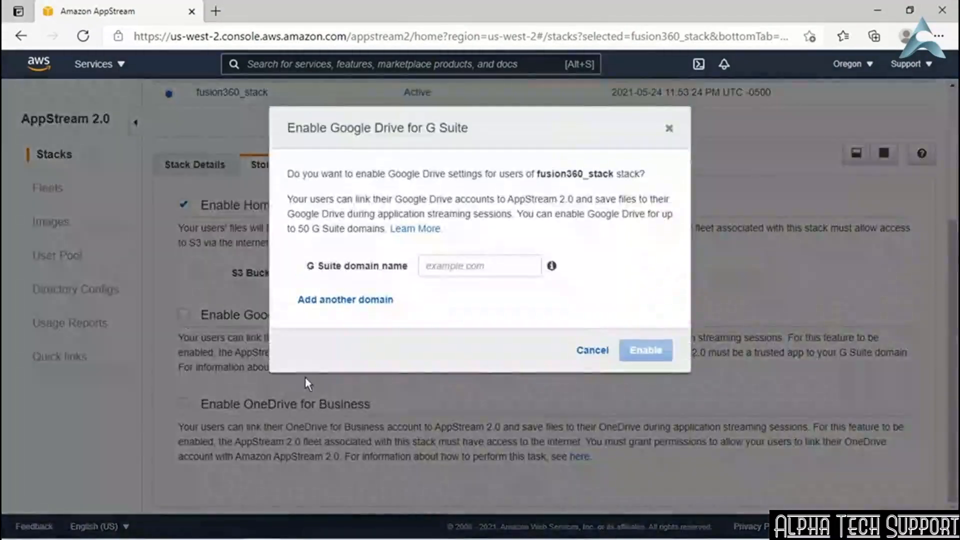
pyautogui.click(448, 266)
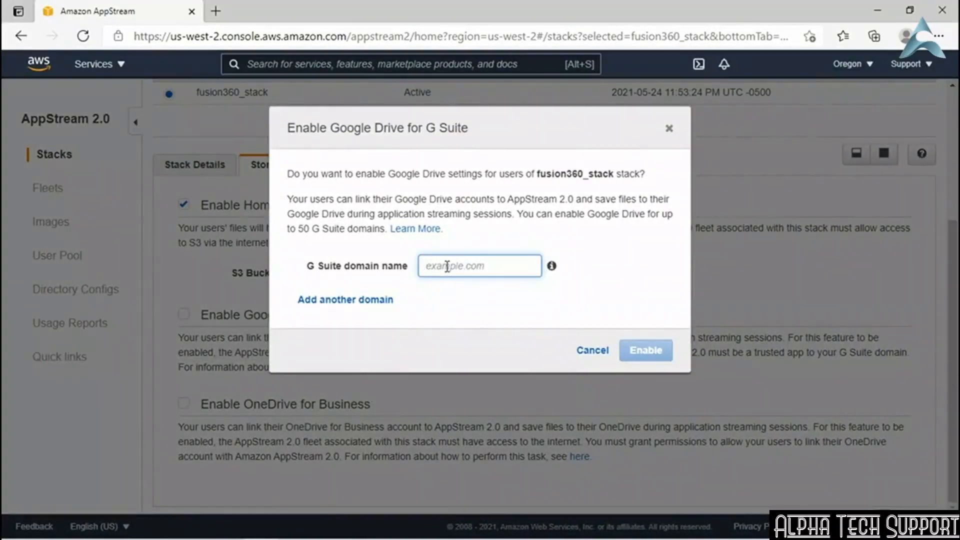
pyautogui.click(594, 354)
# Step: Look at the domain setting for enabling OneDrive for Business on the stack, and cancel
pyautogui.click(184, 403)
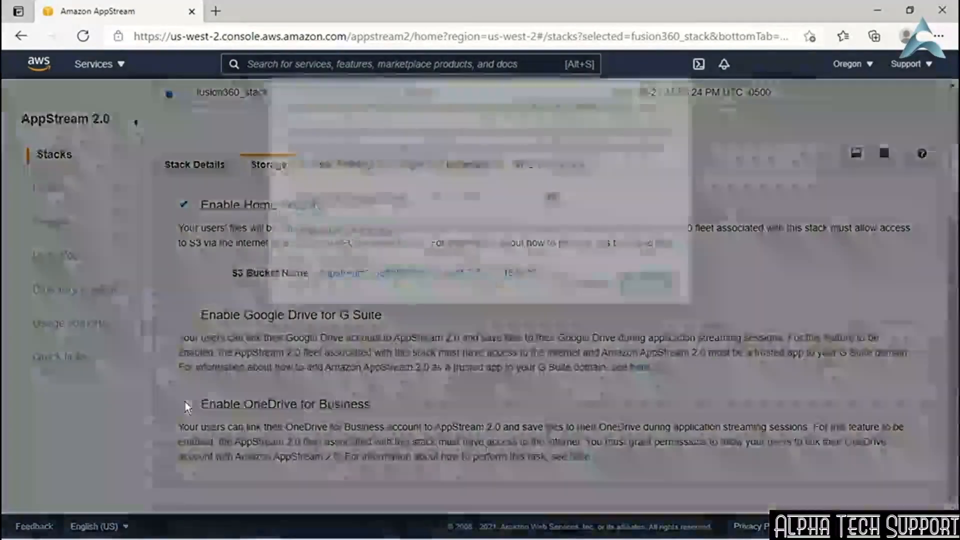
pyautogui.click(453, 269)
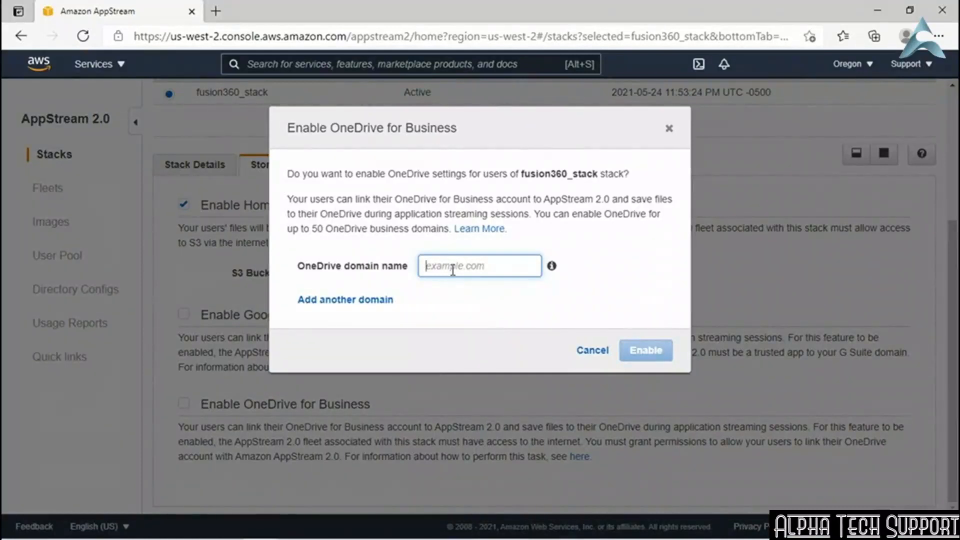
pyautogui.click(580, 353)
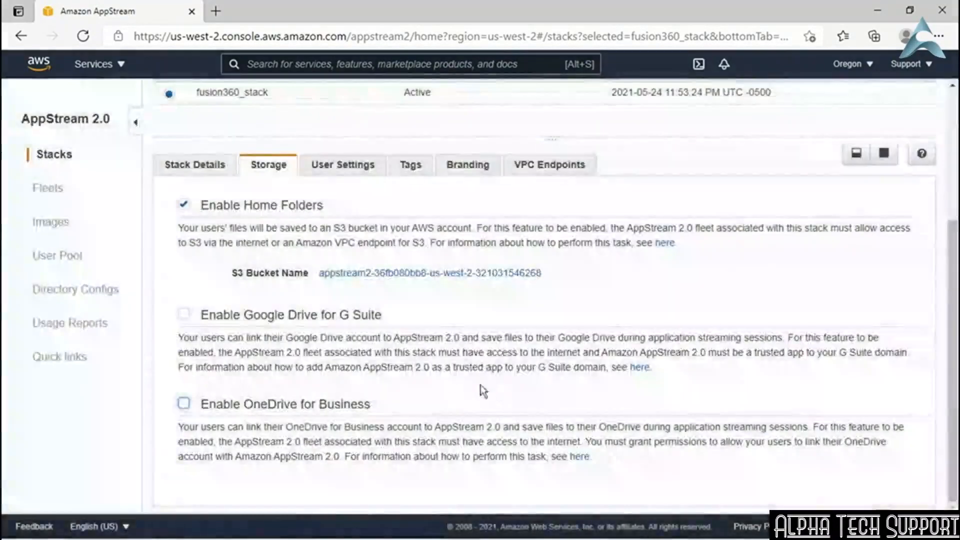
# Step: View the application settings persistence in the stack's user settings and open it for editing
pyautogui.click(325, 170)
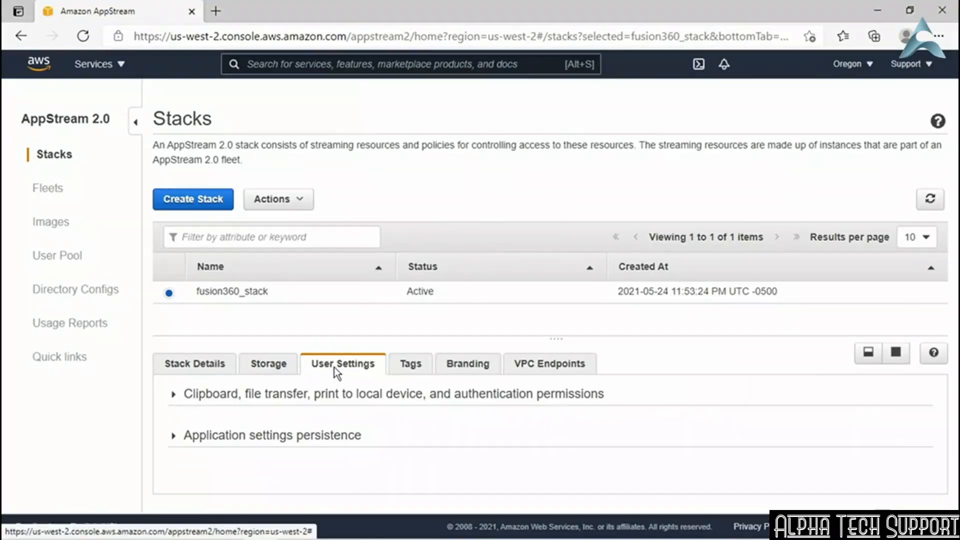
pyautogui.click(307, 439)
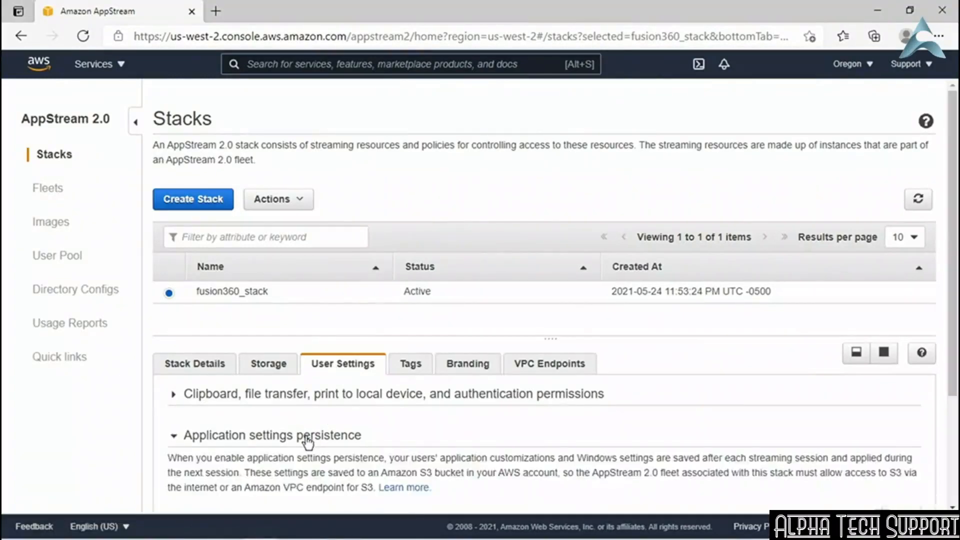
pyautogui.scroll(-3, 700, 440)
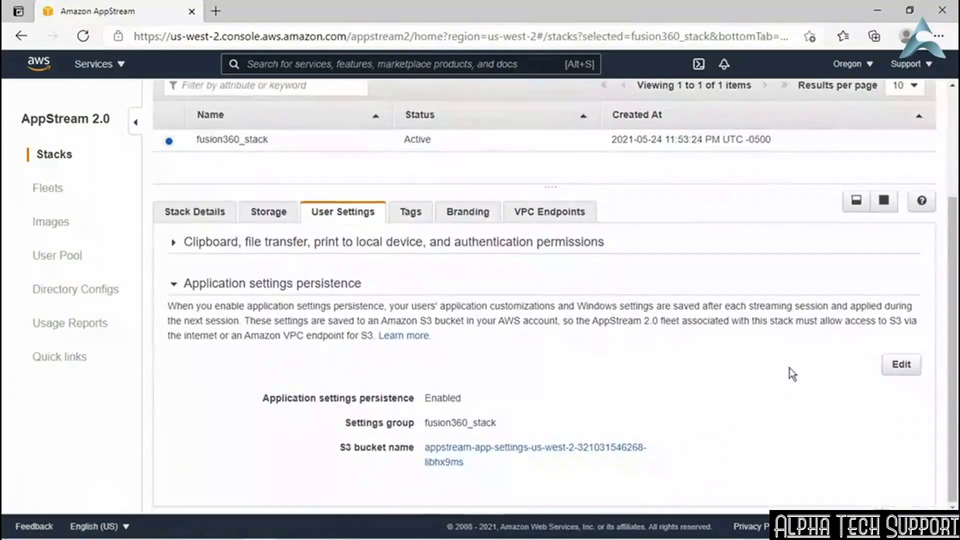
pyautogui.click(901, 370)
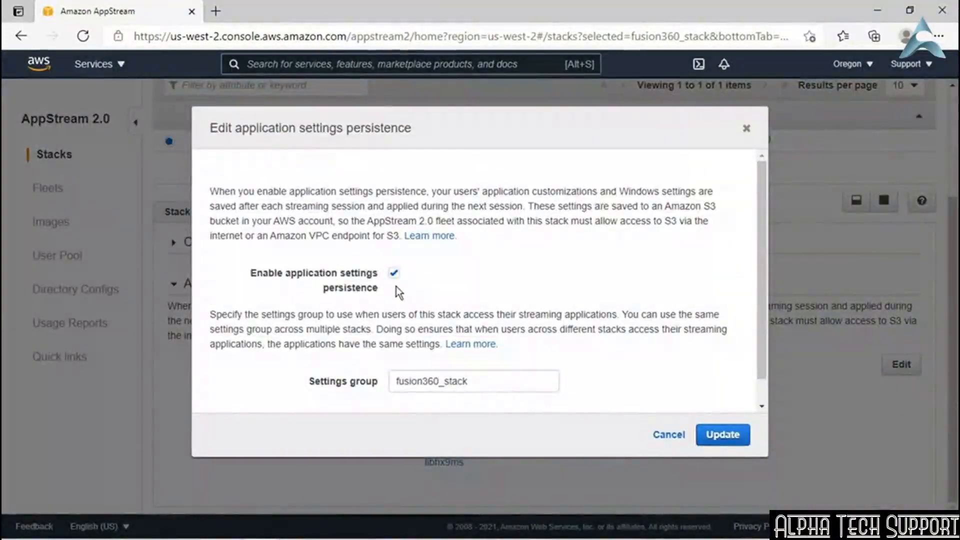
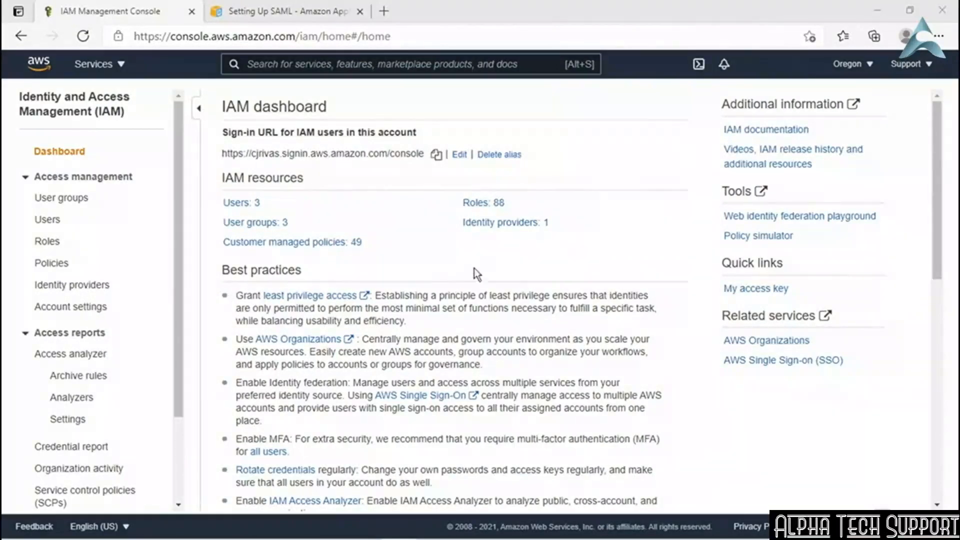
# Step: Look through the form for adding a SAML identity provider in IAM, including the provider name and metadata document fields
pyautogui.click(491, 223)
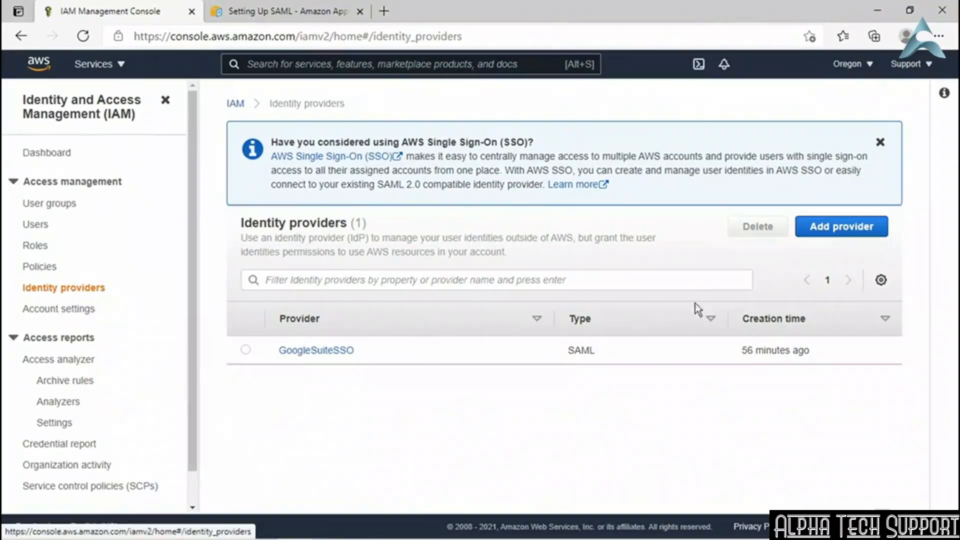
pyautogui.click(820, 231)
pyautogui.scroll(-3, 821, 230)
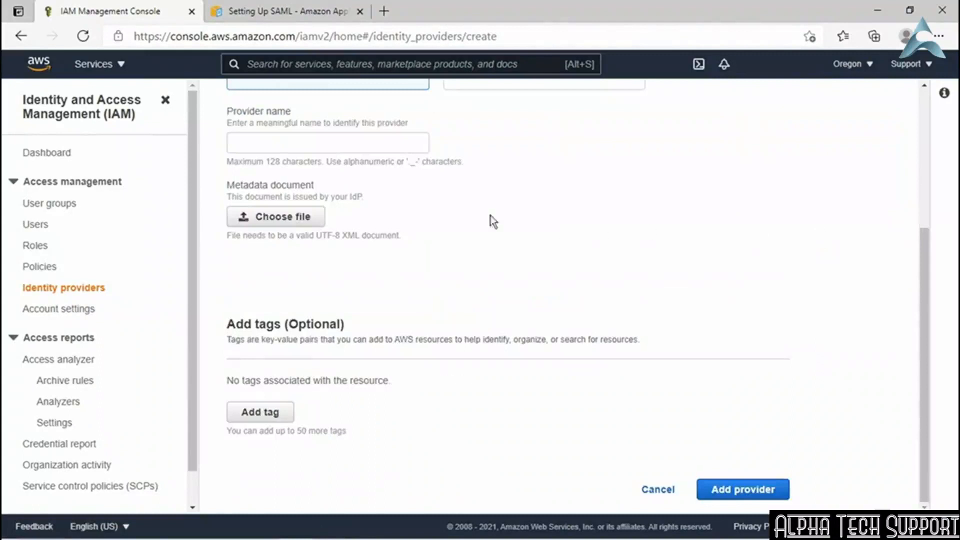
pyautogui.scroll(3, 460, 237)
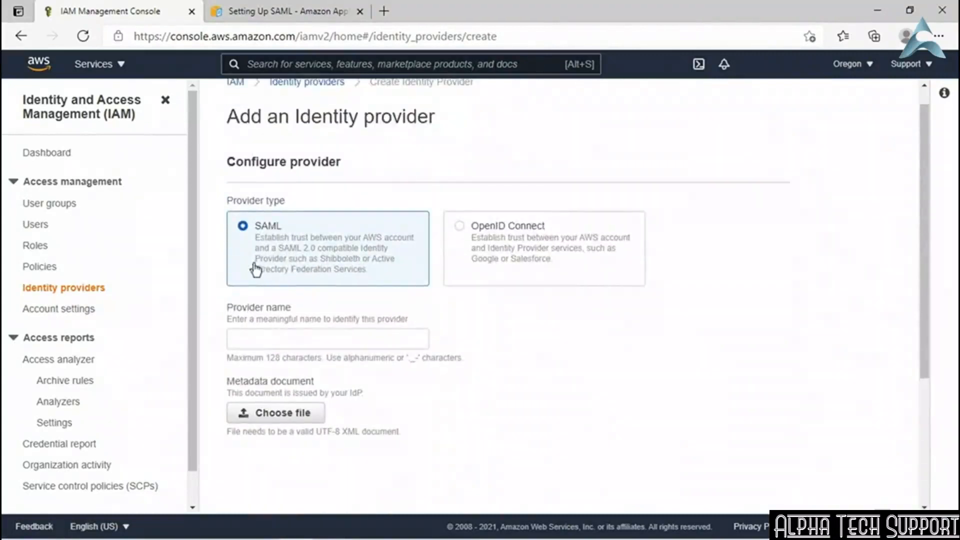
pyautogui.click(282, 337)
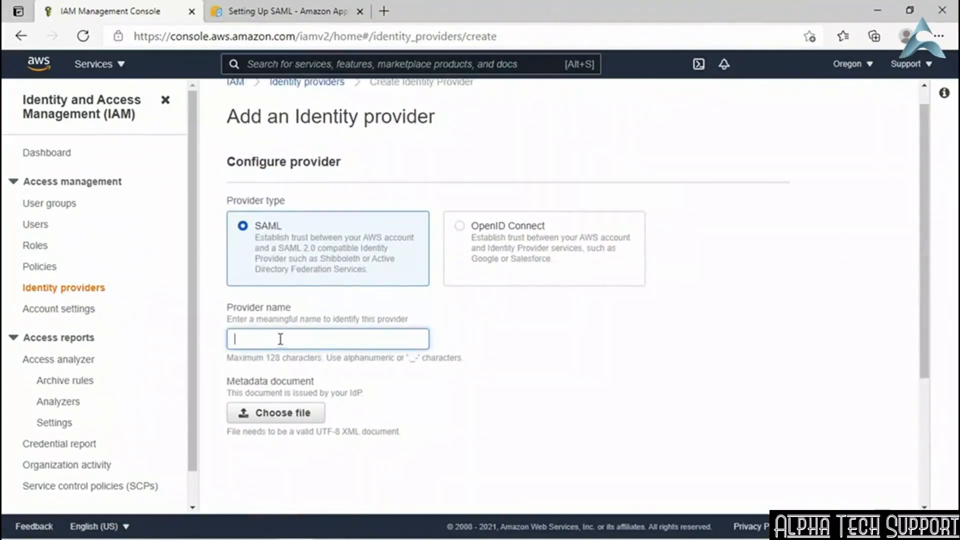
pyautogui.scroll(-3, 282, 337)
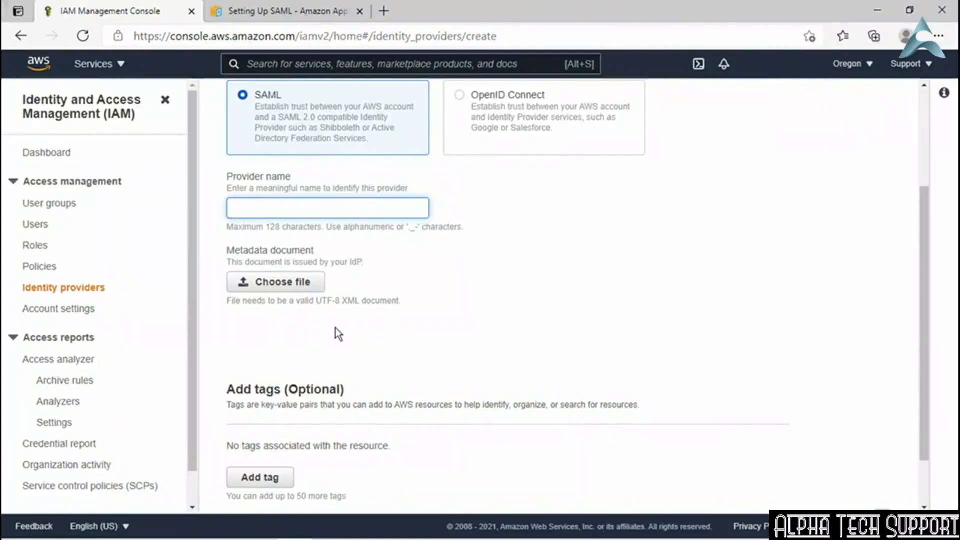
# Step: Search the IAM policies for "stream_" and open stream_only_policy
pyautogui.click(32, 266)
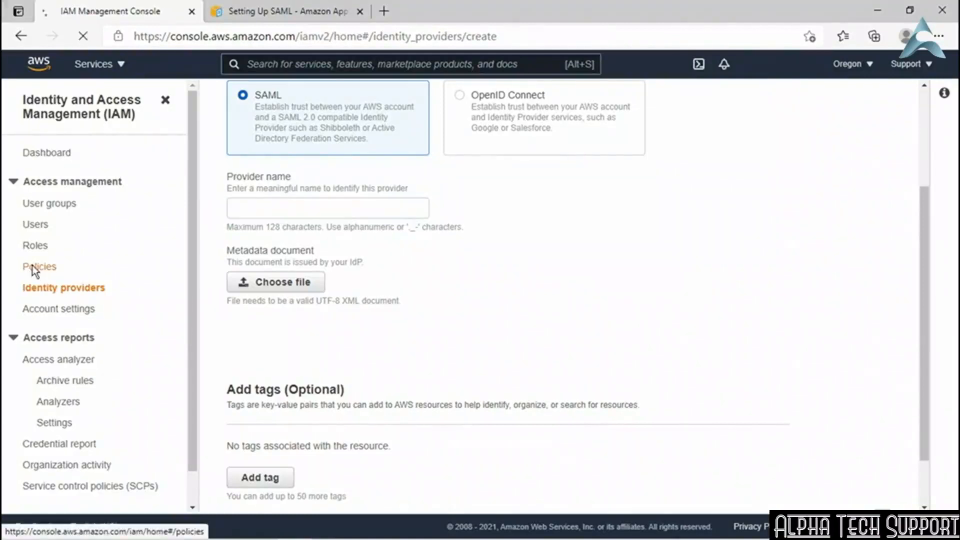
pyautogui.click(361, 140)
pyautogui.write('stre')
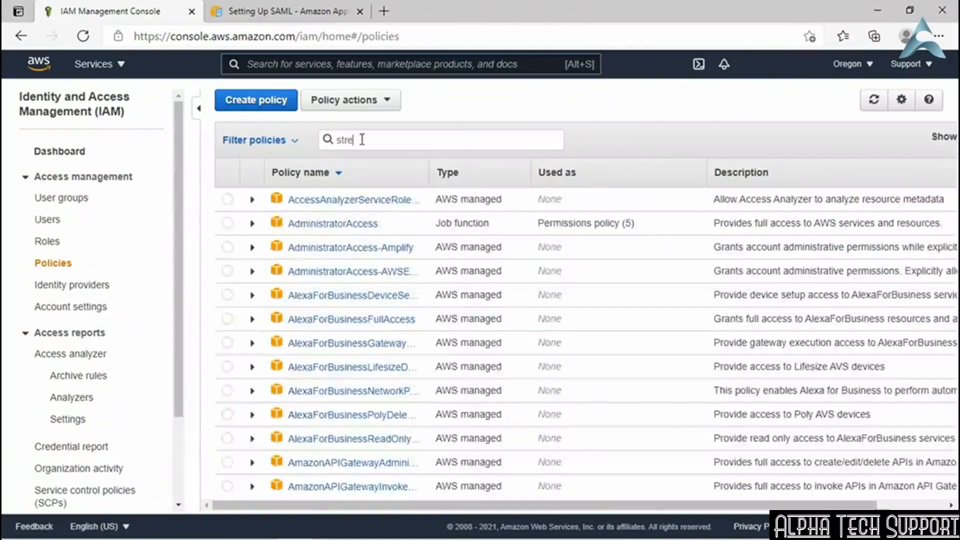
pyautogui.write('am_')
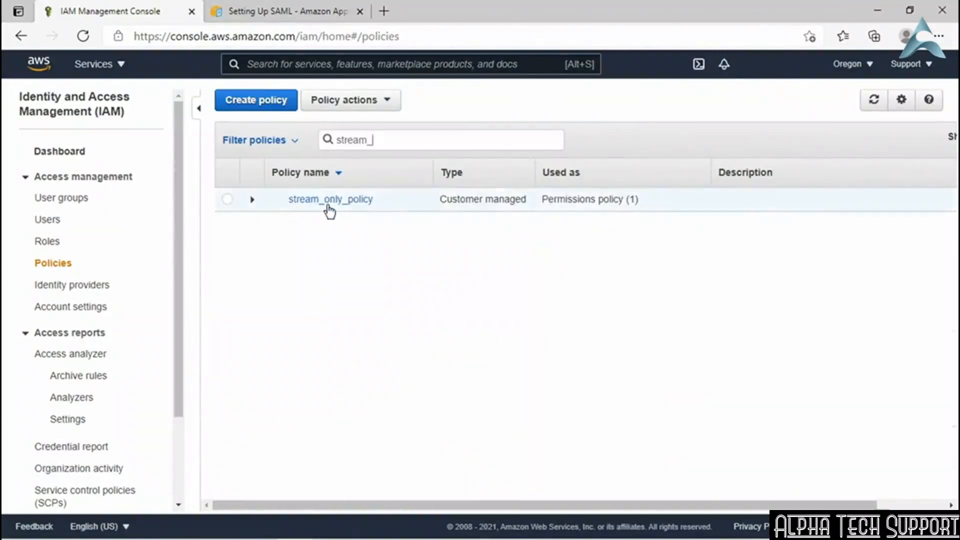
pyautogui.click(320, 201)
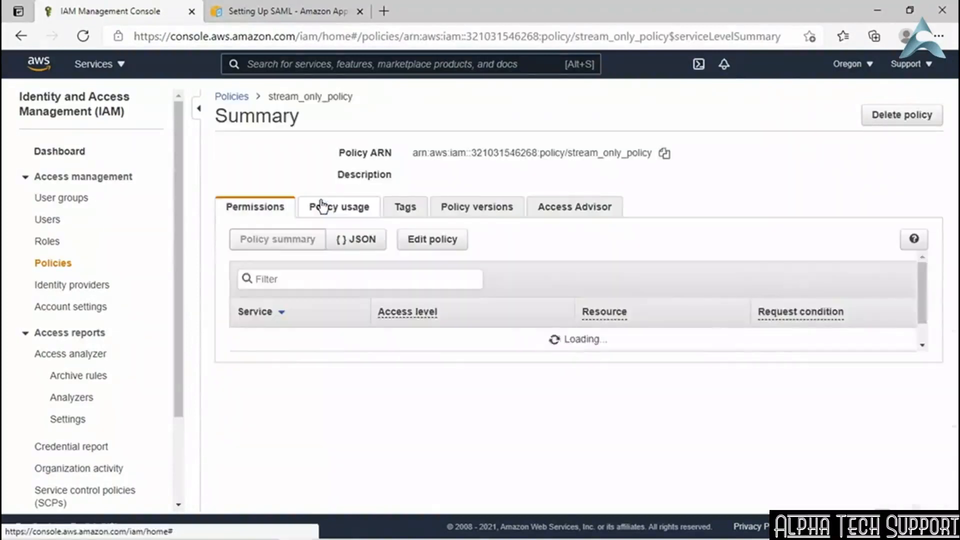
# Step: Examine the JSON of stream_only_policy, focusing on the appstream:Stream action, and cancel the edit
pyautogui.click(421, 240)
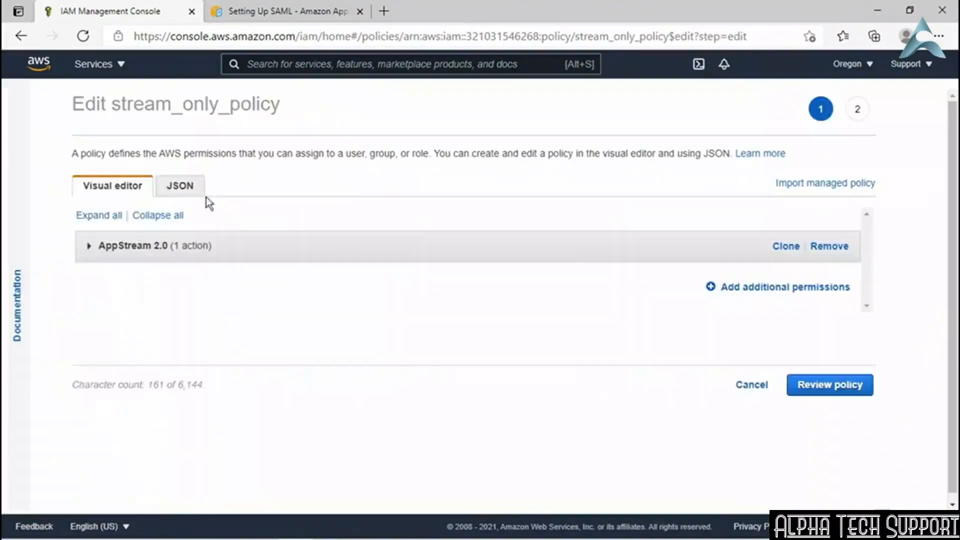
pyautogui.click(191, 192)
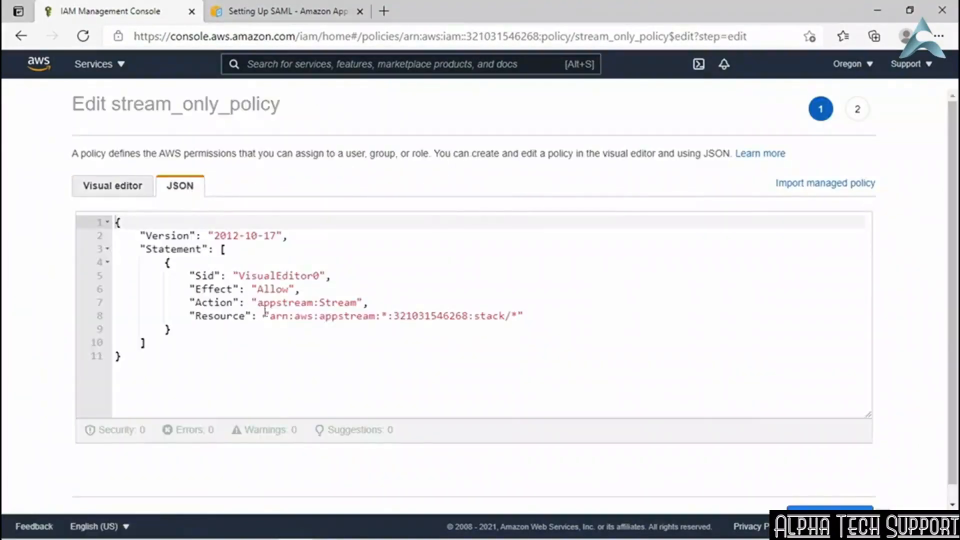
pyautogui.doubleClick(341, 301)
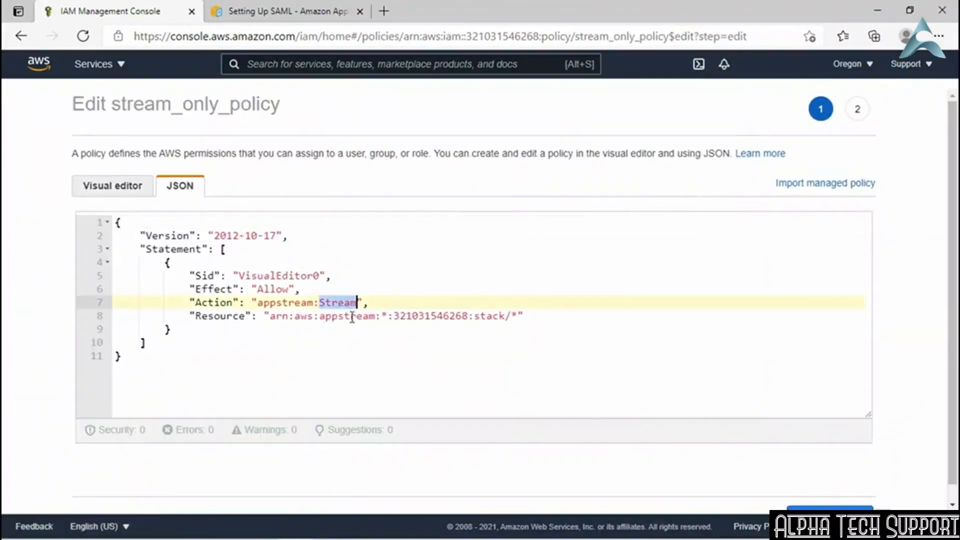
pyautogui.doubleClick(289, 303)
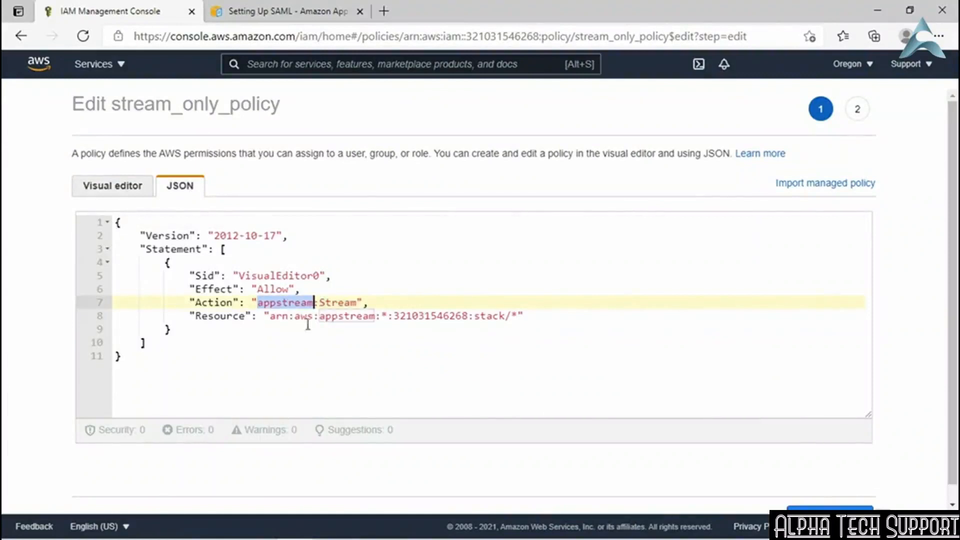
pyautogui.click(293, 348)
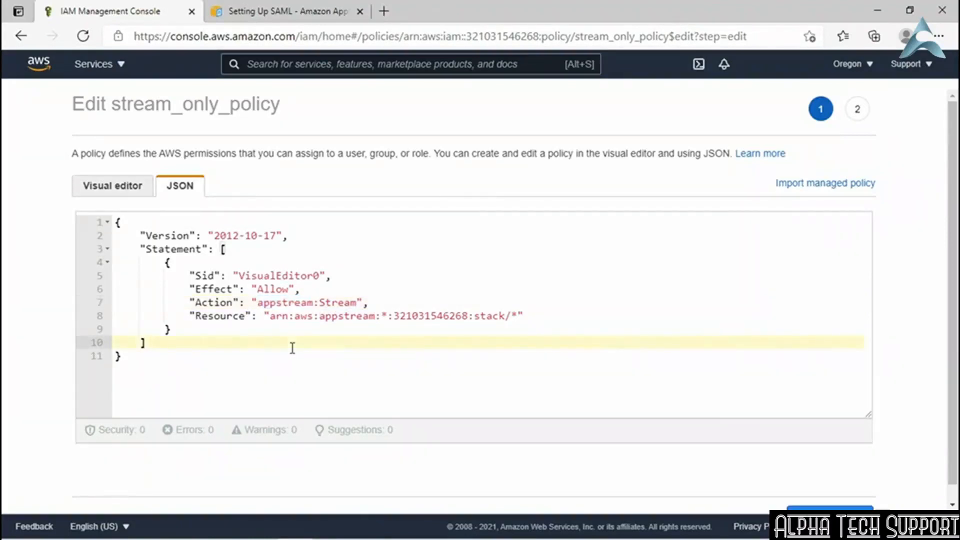
pyautogui.scroll(-1, 757, 342)
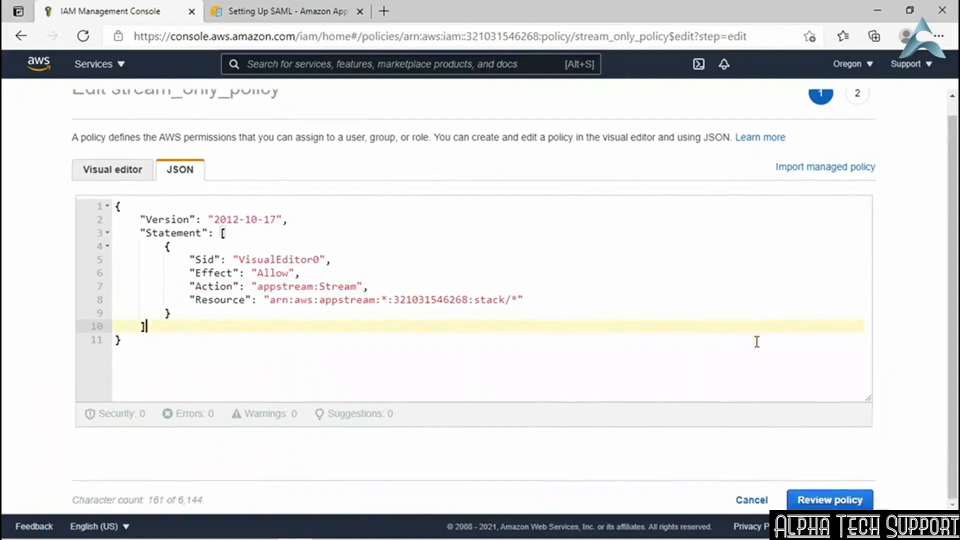
pyautogui.click(751, 499)
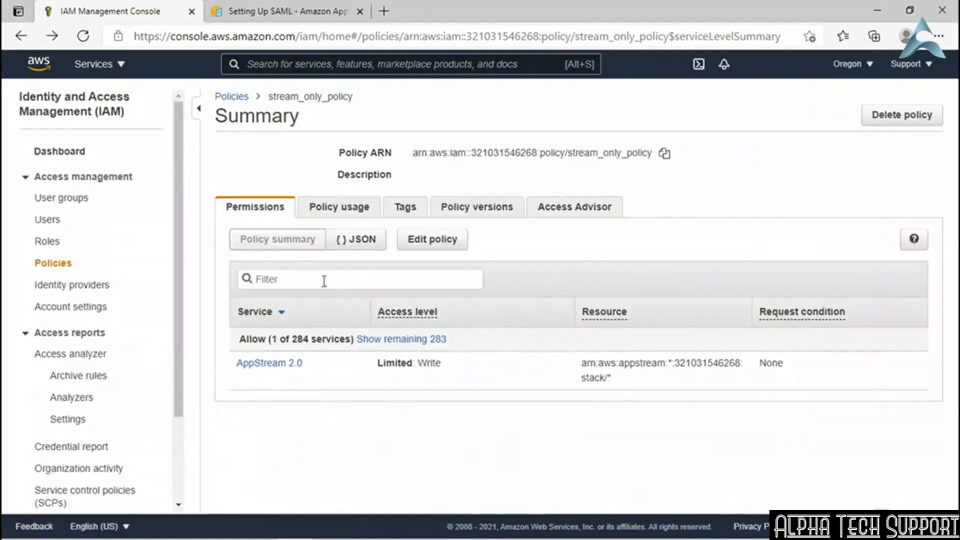
# Step: Open the IAM role appstream_access_role and check which permissions policies are attached to it
pyautogui.click(44, 244)
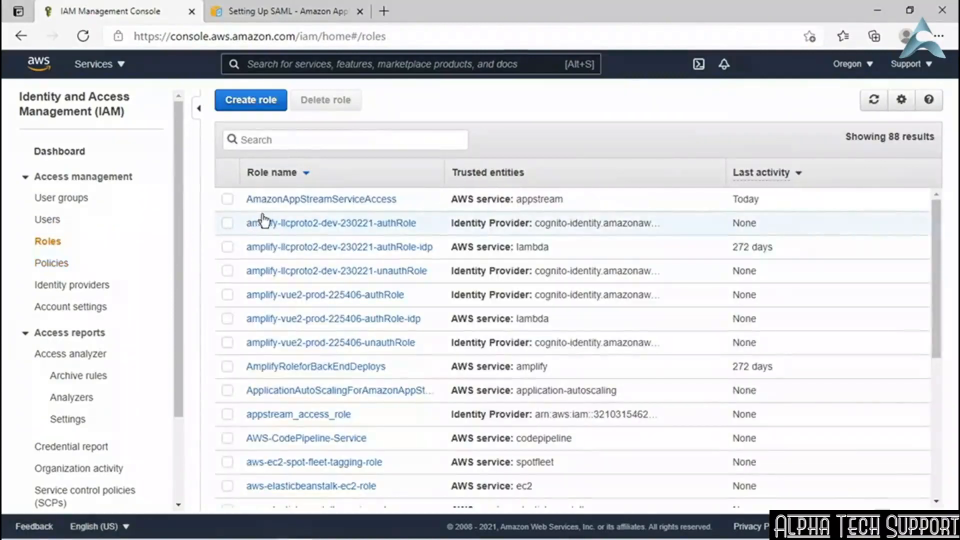
pyautogui.click(314, 415)
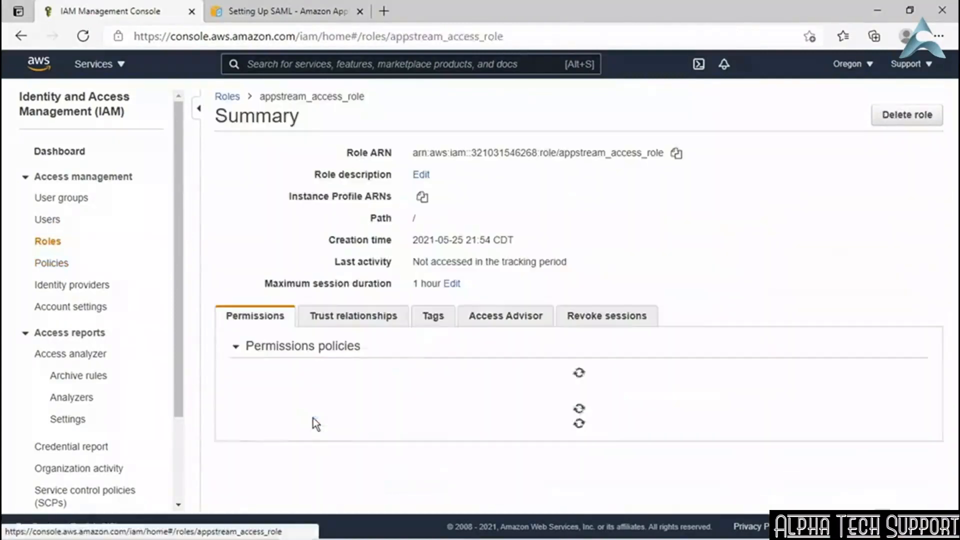
pyautogui.scroll(-3, 335, 254)
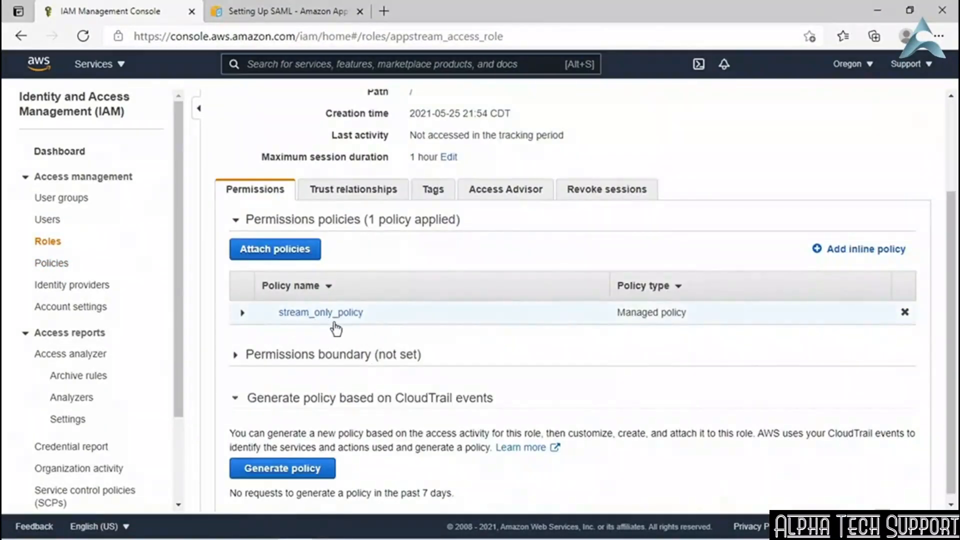
pyautogui.scroll(2, 352, 328)
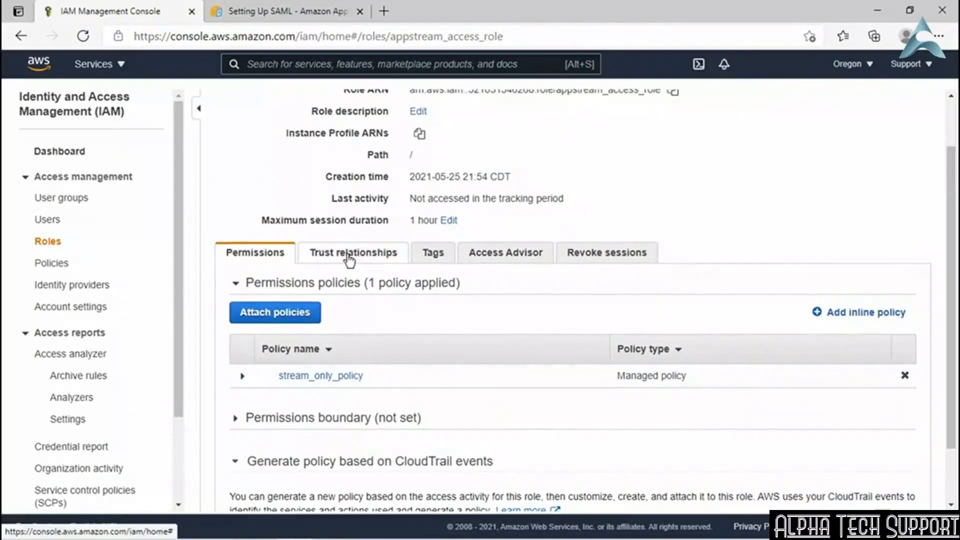
# Step: Review the role's trust relationship with the GoogleSuiteSSO provider, its permissions and its role ARN
pyautogui.click(349, 254)
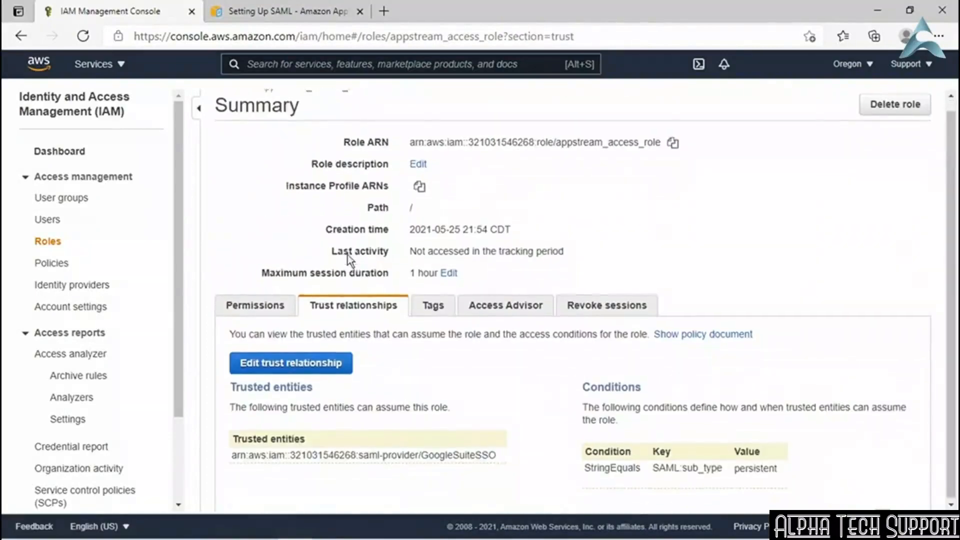
pyautogui.doubleClick(464, 454)
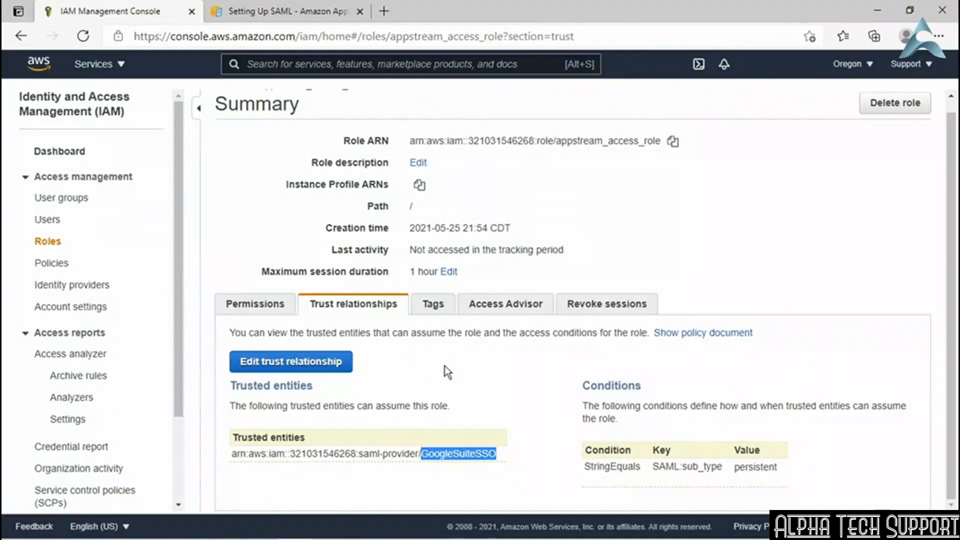
pyautogui.click(241, 304)
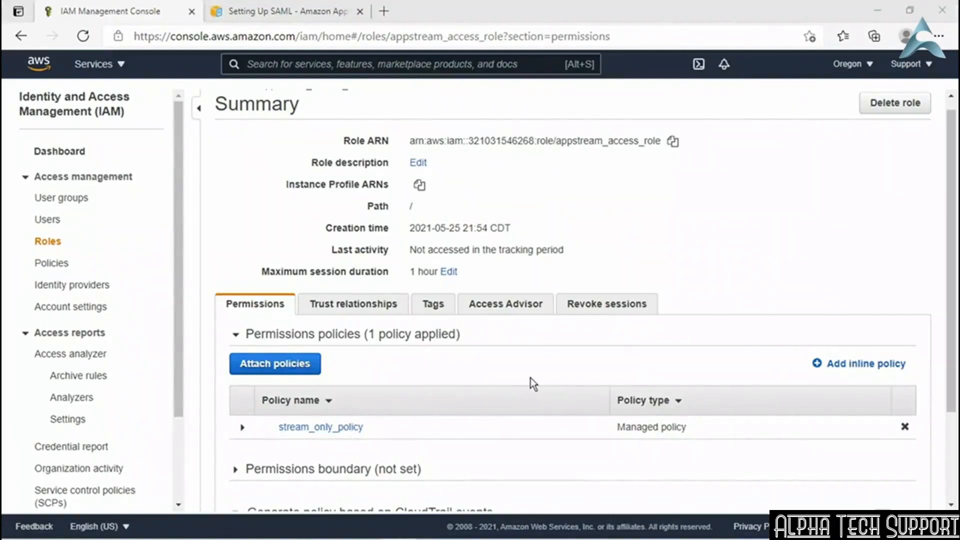
pyautogui.tripleClick(408, 142)
pyautogui.click(476, 159)
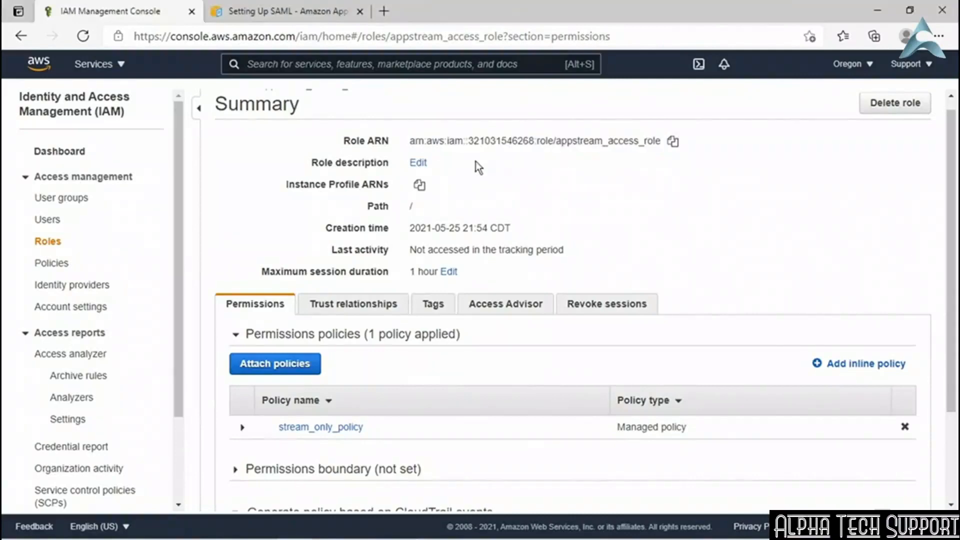
# Step: Read Step 4 of the Setting Up SAML guide on configuring the SAML-based IdP, focusing on the saml-metadata.xml file
pyautogui.click(299, 11)
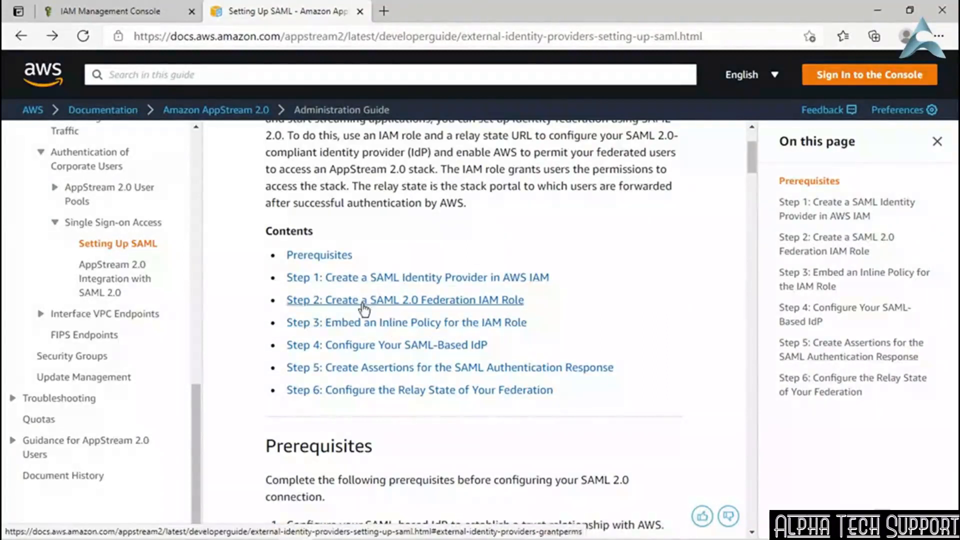
pyautogui.click(349, 345)
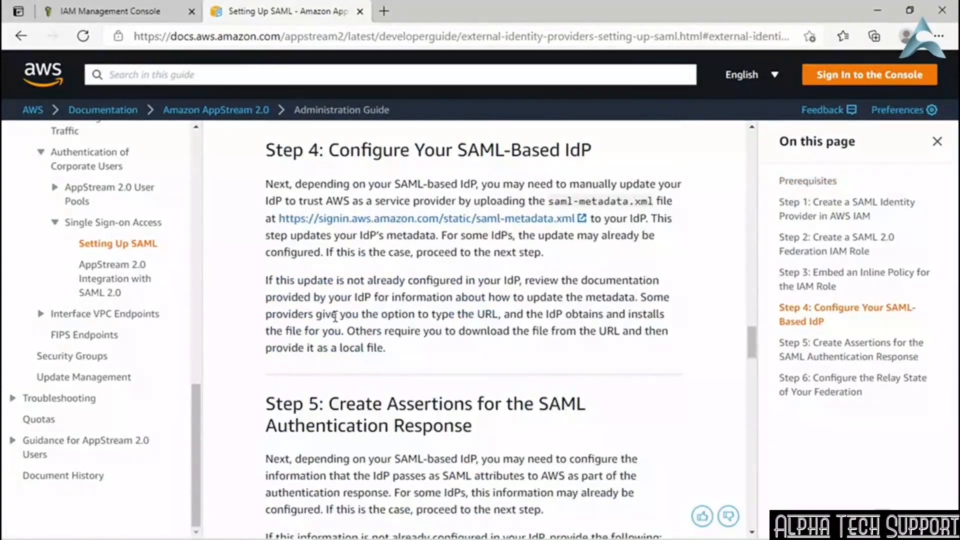
pyautogui.moveTo(548, 201); pyautogui.dragTo(623, 201)
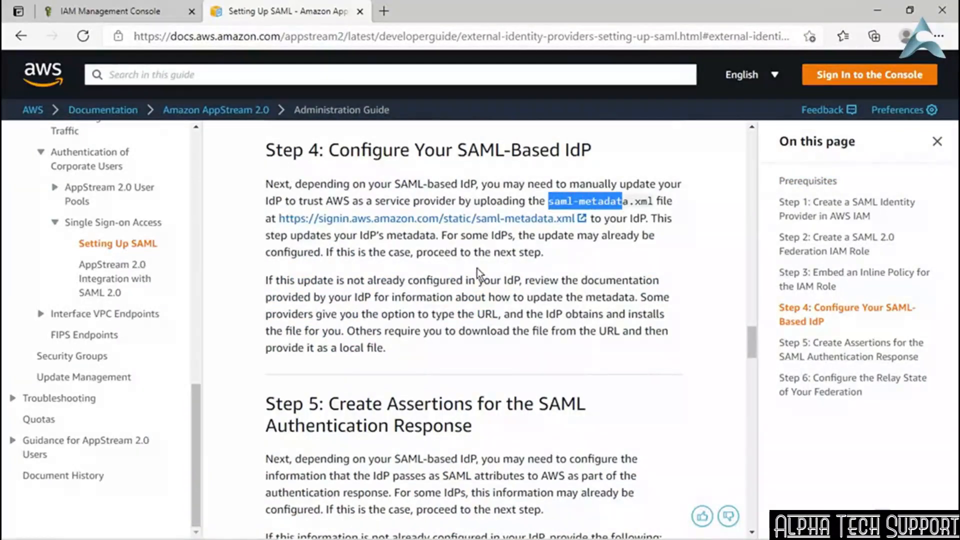
# Step: Return to the guide's contents and go to Step 5 on creating assertions for the SAML authentication response
pyautogui.scroll(20, 380, 281)
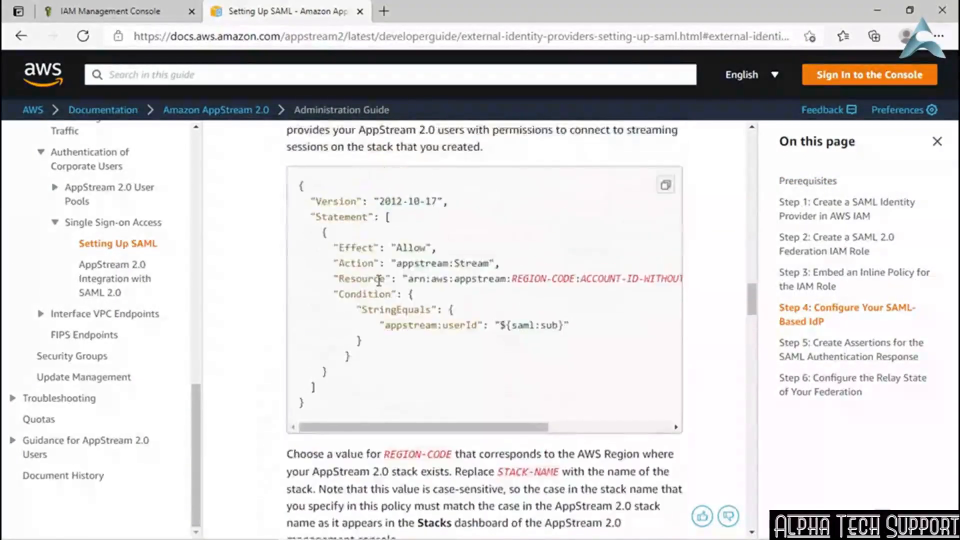
pyautogui.scroll(10, 380, 286)
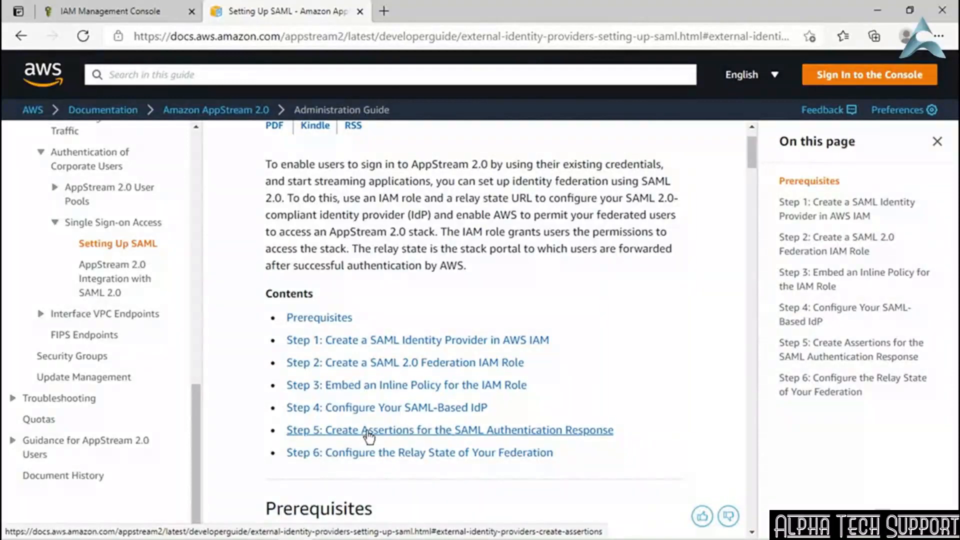
pyautogui.click(368, 431)
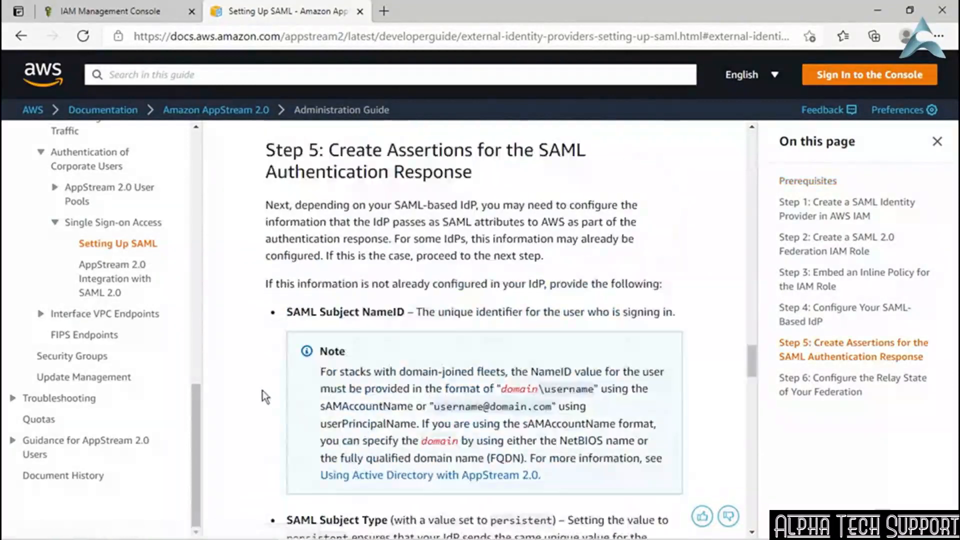
# Step: Read the SAML Subject NameID and SAML Subject Type requirements in Step 5, focusing on the persistent value
pyautogui.scroll(-3, 245, 380)
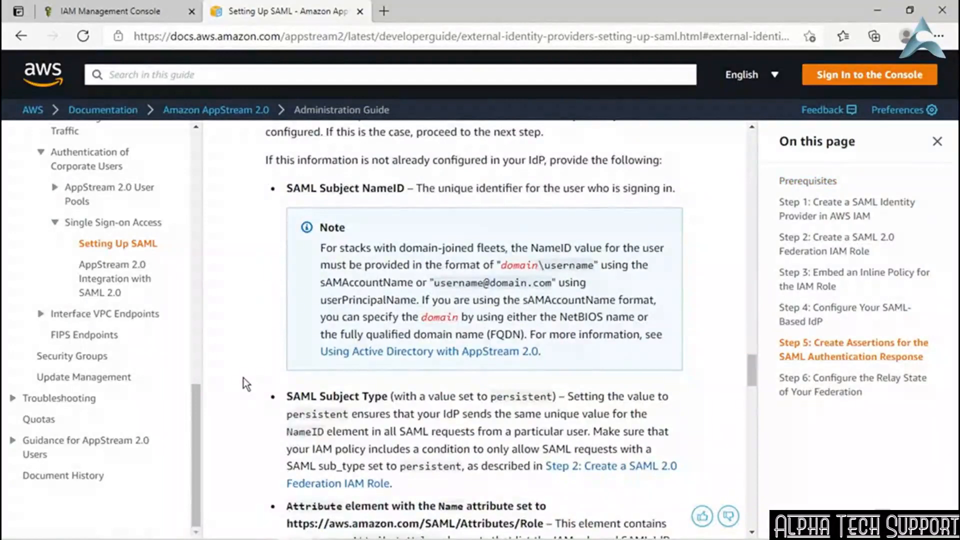
pyautogui.doubleClick(378, 189)
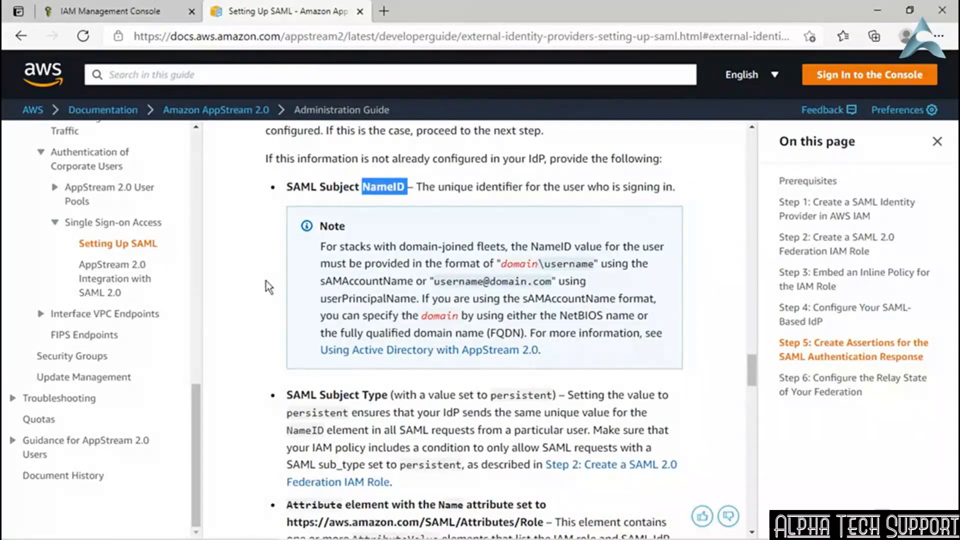
pyautogui.scroll(-1, 267, 287)
pyautogui.doubleClick(340, 332)
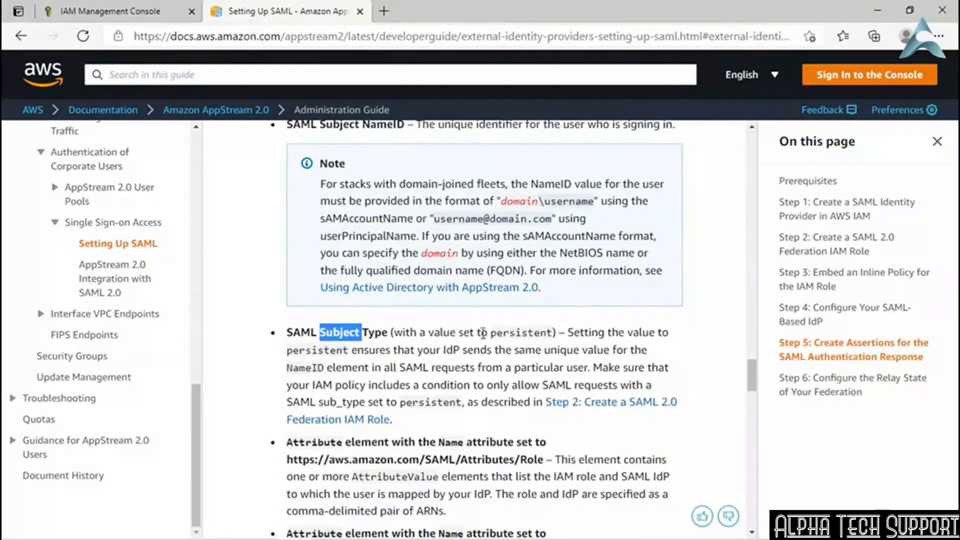
pyautogui.doubleClick(520, 333)
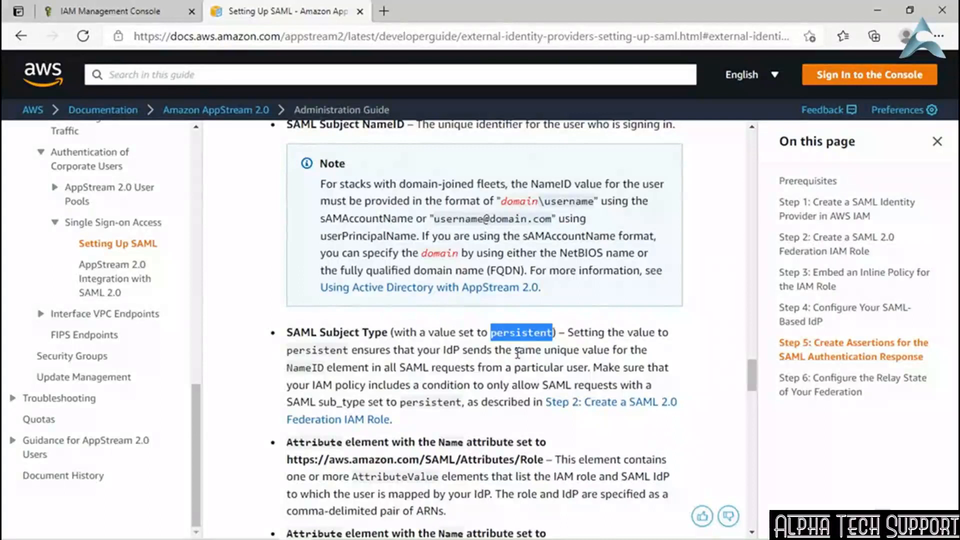
pyautogui.click(458, 379)
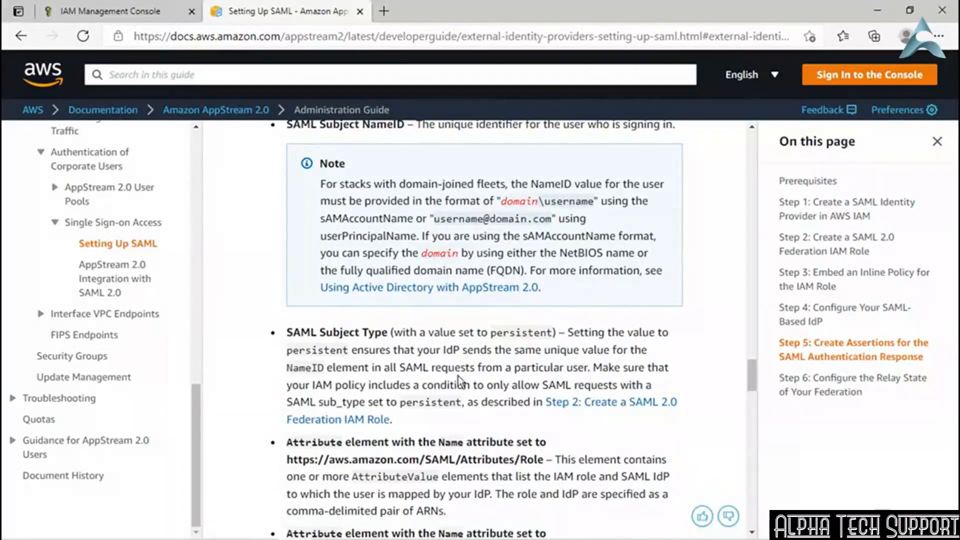
# Step: Read the Step 5 entry on the Role attribute, focusing on how the IAM role and IdP are specified
pyautogui.scroll(-4, 458, 376)
pyautogui.doubleClick(531, 271)
pyautogui.click(476, 292)
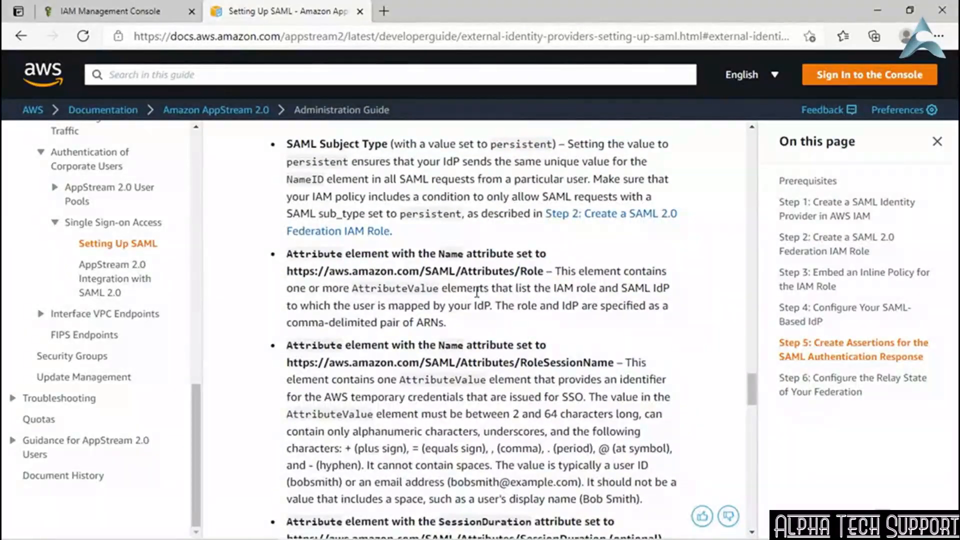
pyautogui.doubleClick(483, 306)
# Step: Switch to the IAM console, locate the role ARN of appstream_access_role and open the list of identity providers
pyautogui.click(113, 12)
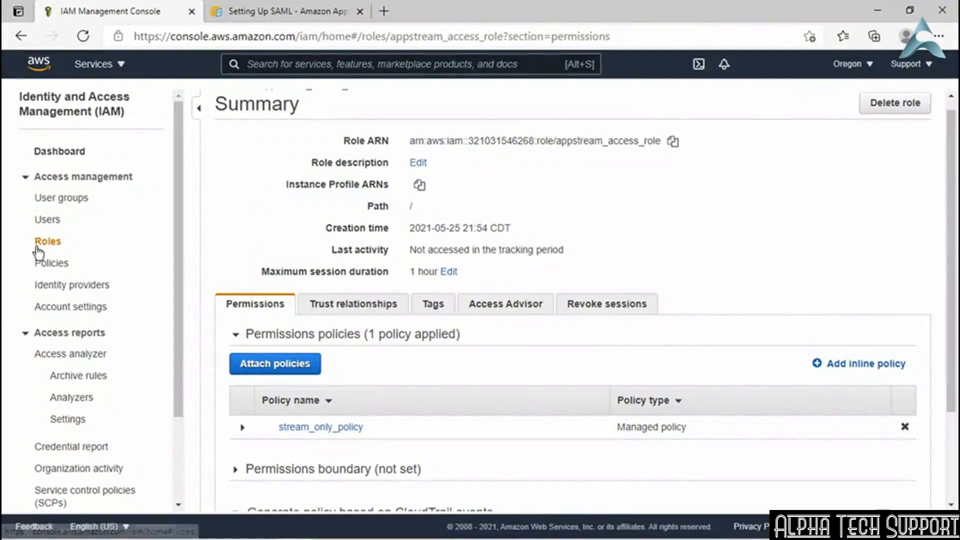
pyautogui.scroll(1, 235, 261)
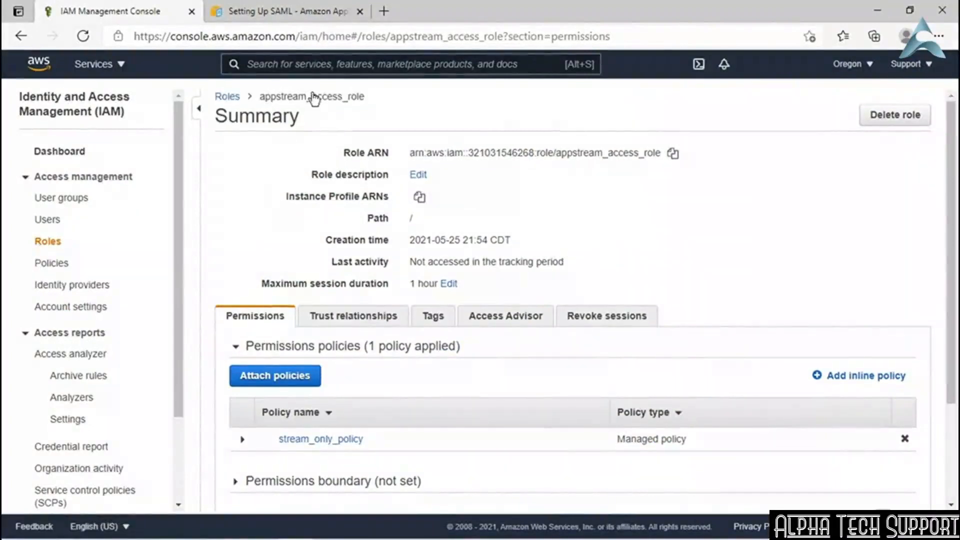
pyautogui.moveTo(344, 152); pyautogui.dragTo(382, 152)
pyautogui.click(513, 172)
pyautogui.click(64, 287)
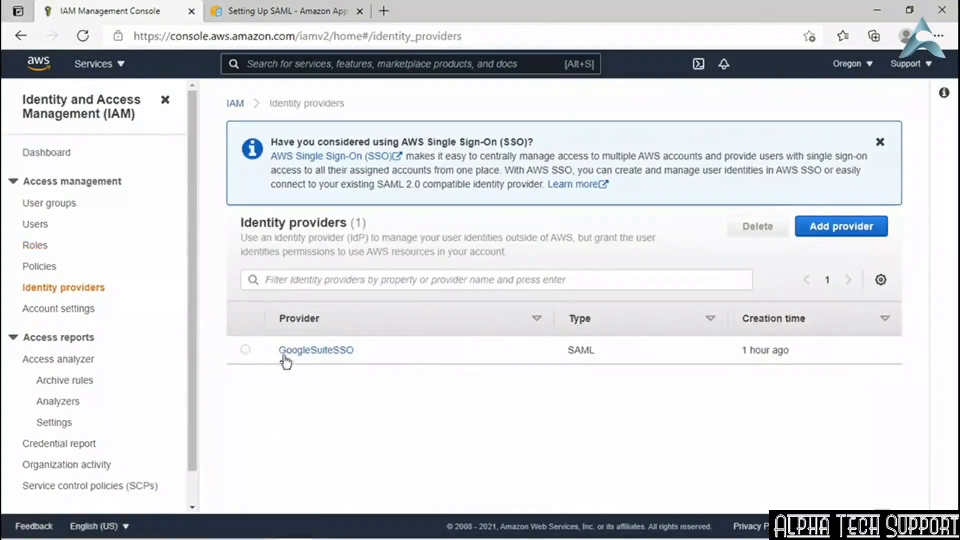
# Step: Return to the SAML guide and read the RoleSessionName and SessionDuration attributes, including the default session duration
pyautogui.click(282, 19)
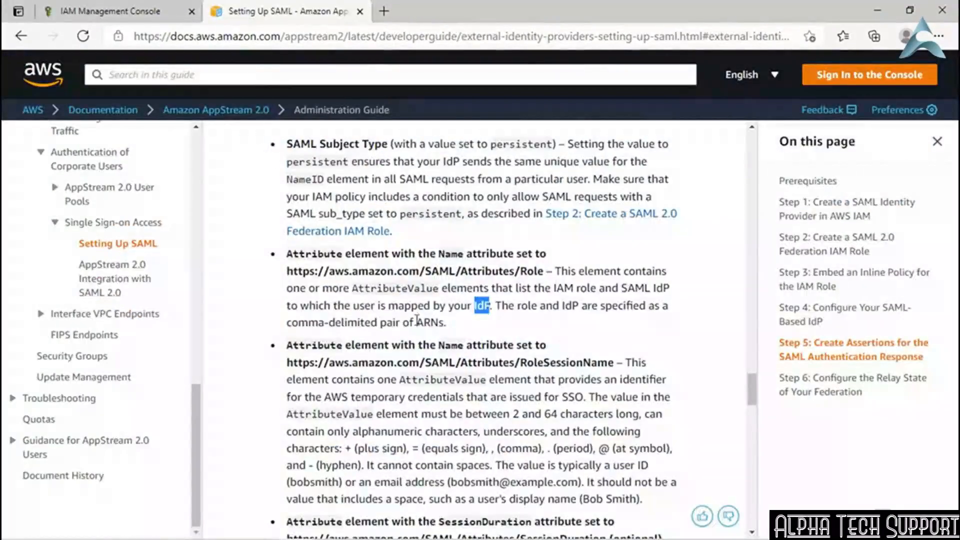
pyautogui.click(531, 287)
pyautogui.scroll(-1, 543, 310)
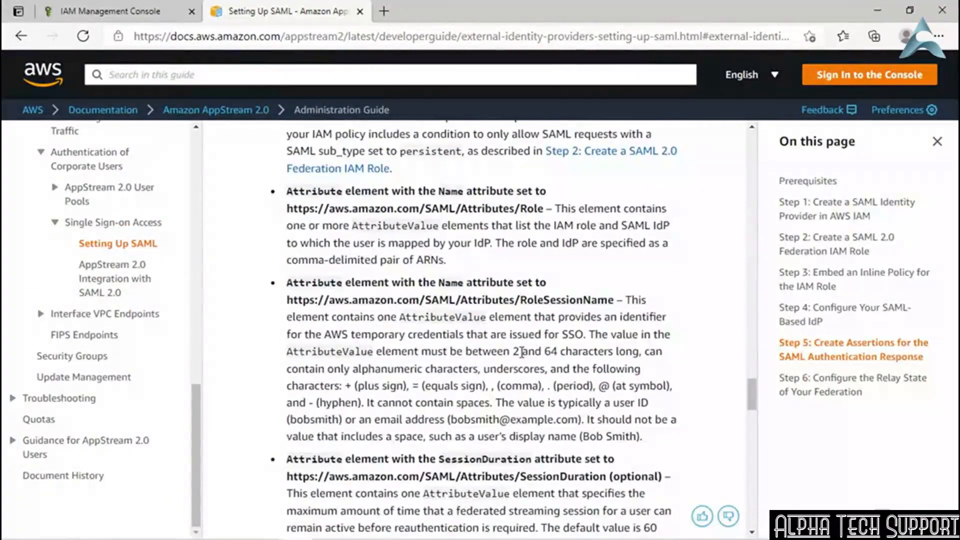
pyautogui.scroll(-1, 531, 311)
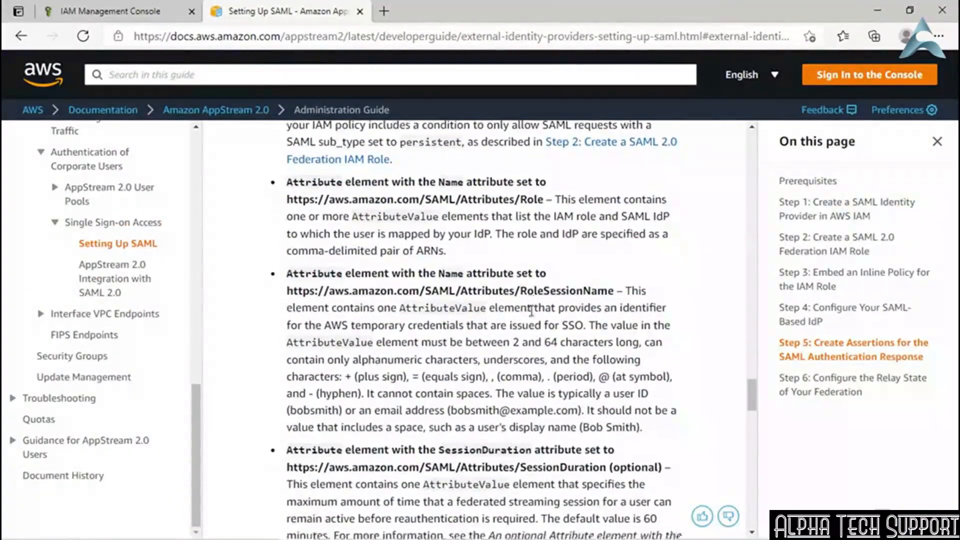
pyautogui.scroll(-2, 531, 311)
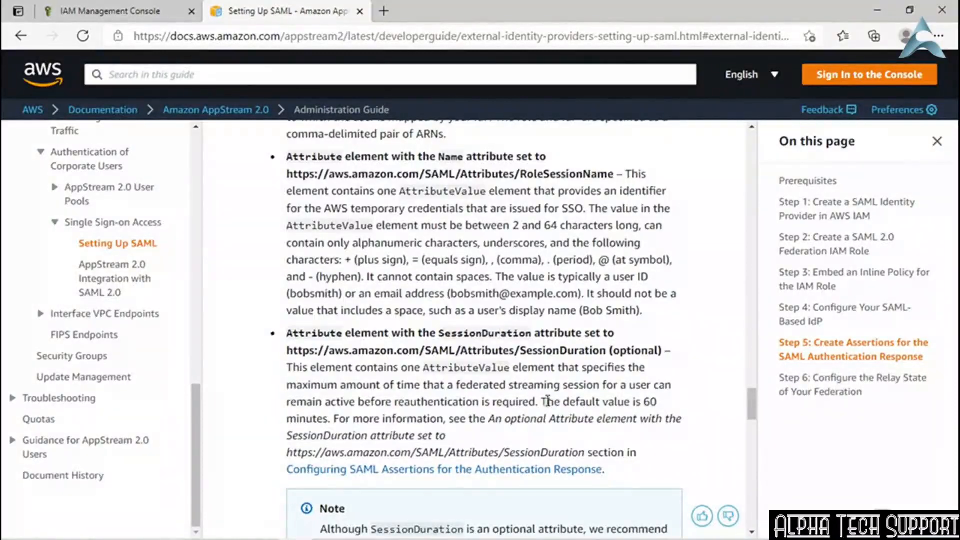
pyautogui.moveTo(542, 402); pyautogui.dragTo(332, 416)
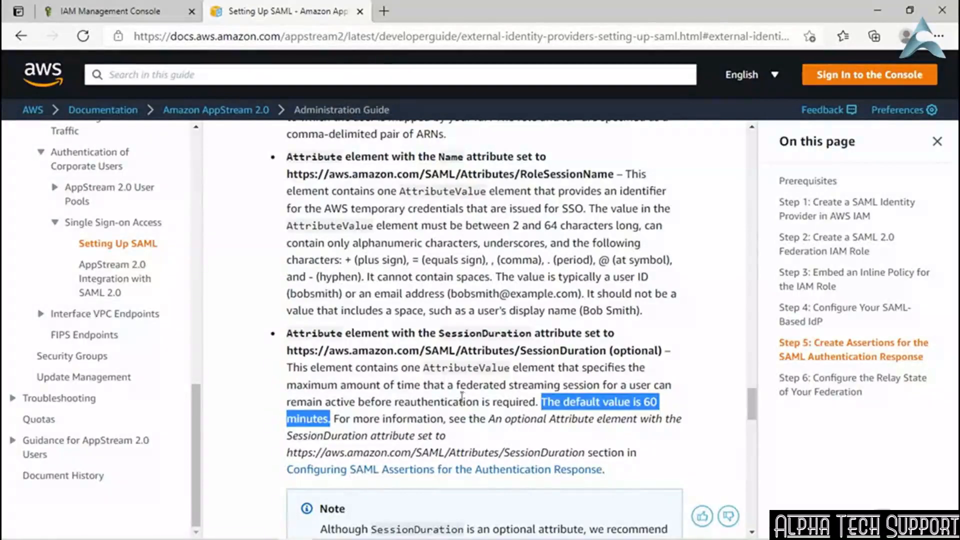
pyautogui.click(442, 399)
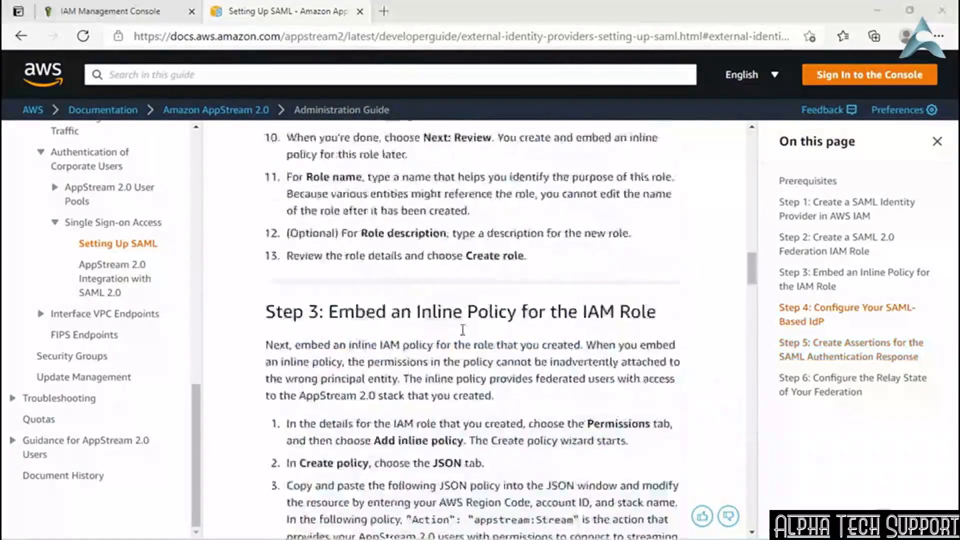
# Step: Go to Step 6 on configuring the relay state of the federation and view the full relay state URL format
pyautogui.scroll(20, 463, 329)
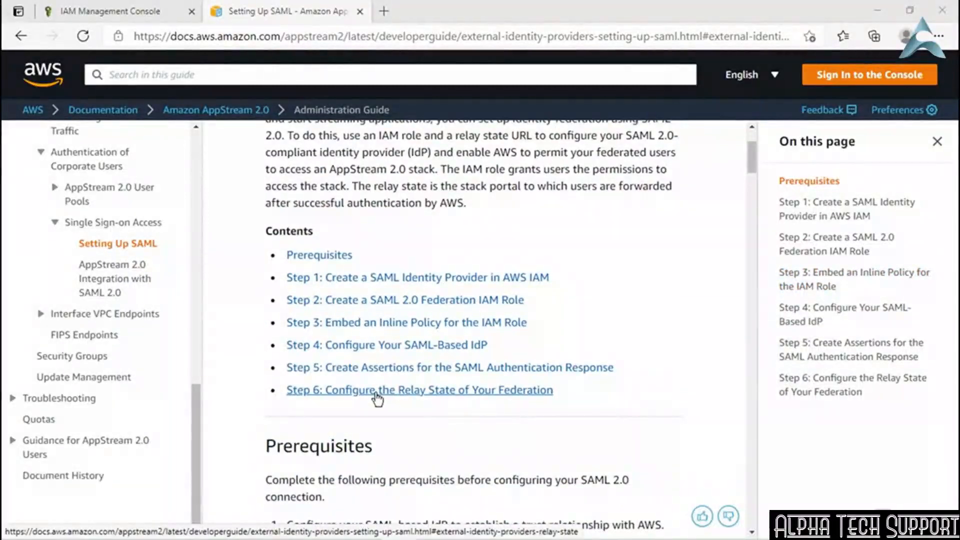
pyautogui.click(377, 391)
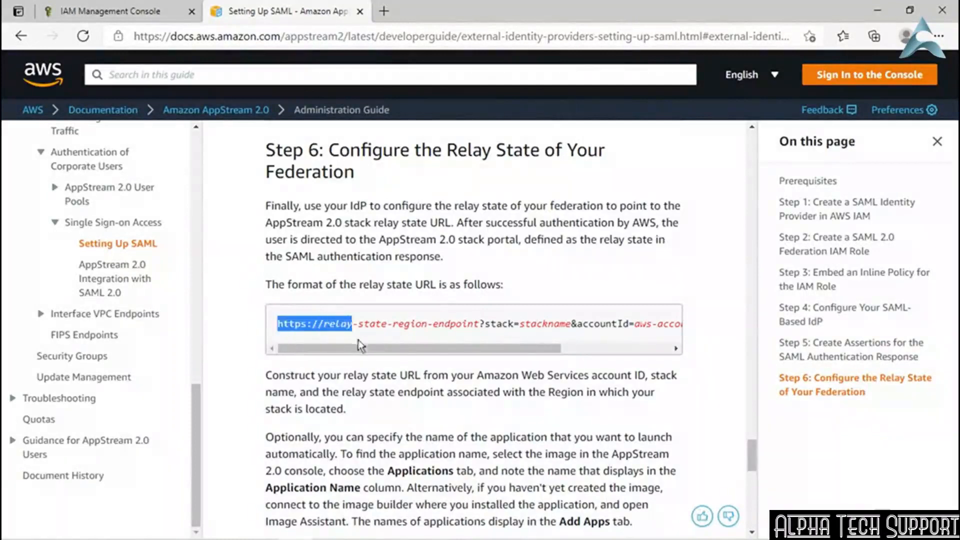
pyautogui.moveTo(354, 340); pyautogui.dragTo(713, 358)
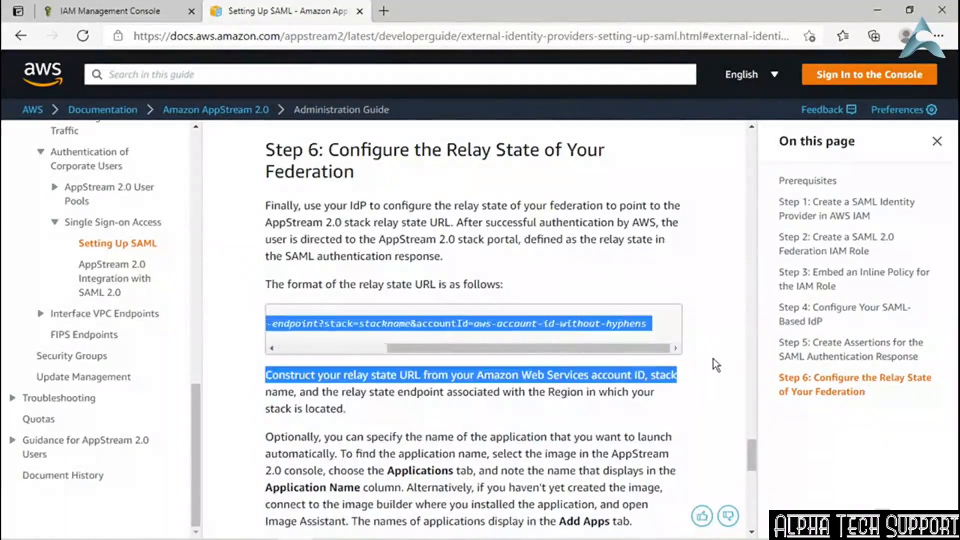
pyautogui.click(414, 349)
pyautogui.moveTo(415, 350); pyautogui.dragTo(290, 348)
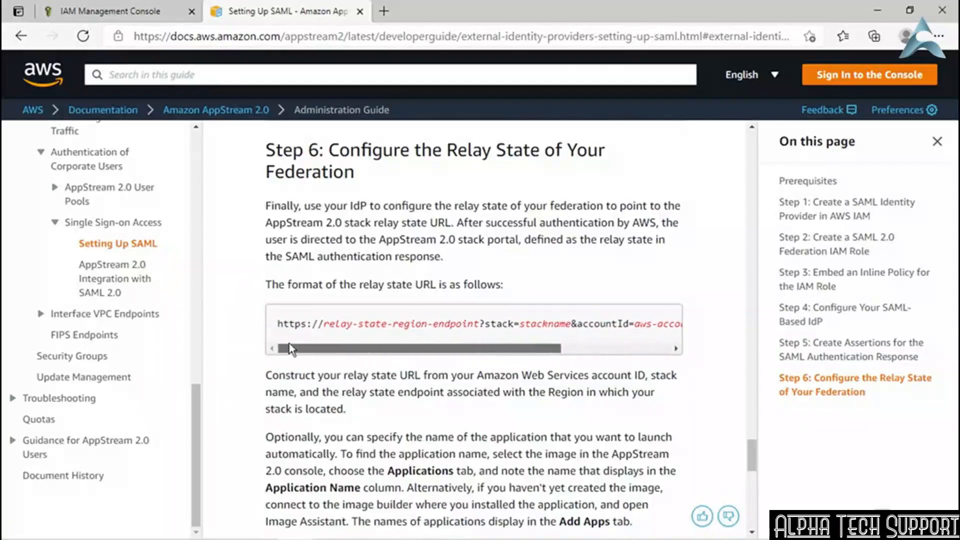
# Step: Examine the region endpoint, stack name and AWS account ID parts of the relay state URL format
pyautogui.doubleClick(458, 324)
pyautogui.moveTo(463, 348); pyautogui.dragTo(493, 348)
pyautogui.click(493, 322)
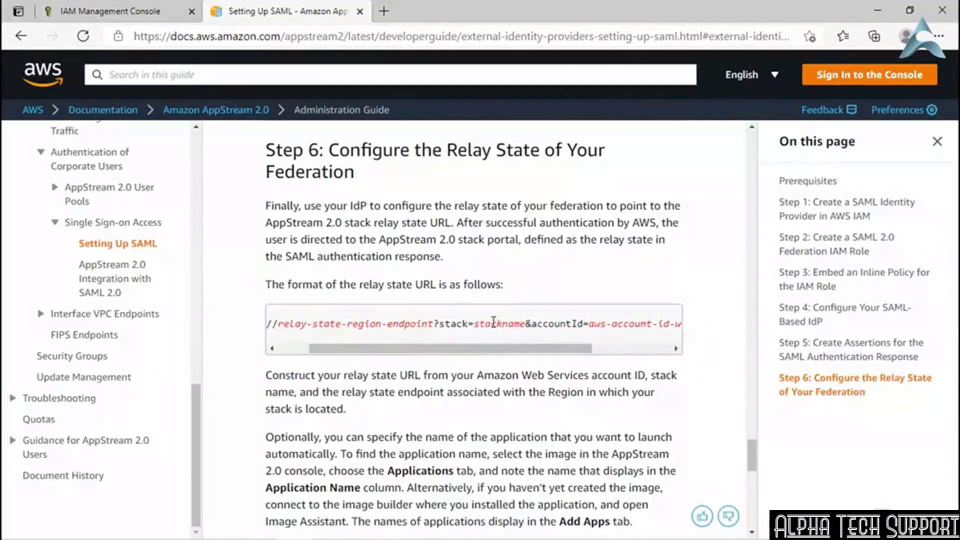
pyautogui.doubleClick(494, 324)
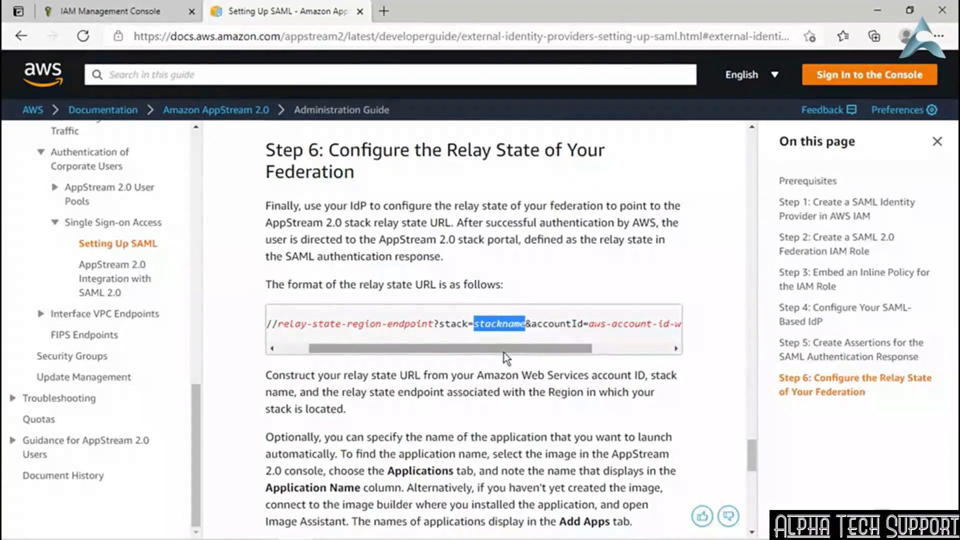
pyautogui.click(585, 323)
pyautogui.moveTo(588, 324); pyautogui.dragTo(676, 327)
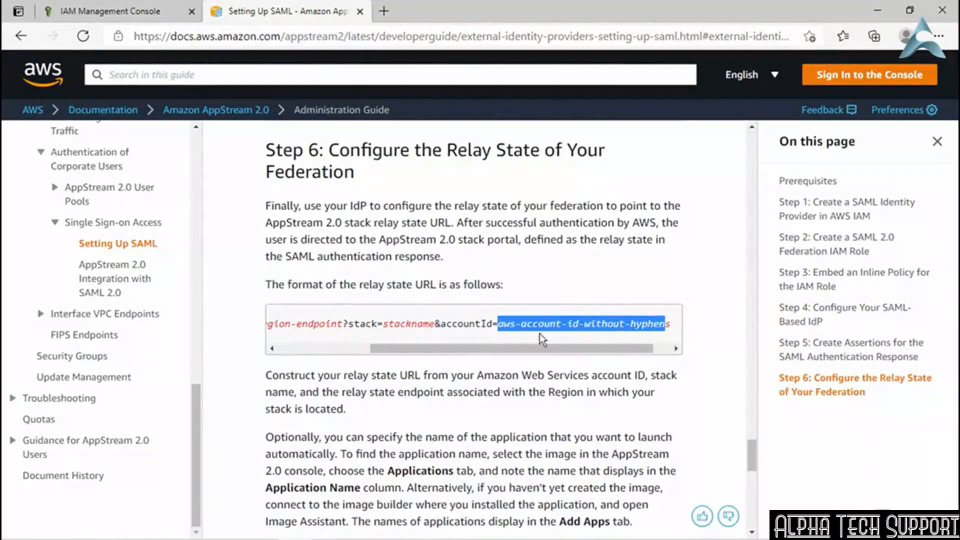
pyautogui.click(421, 359)
pyautogui.moveTo(422, 350); pyautogui.dragTo(299, 343)
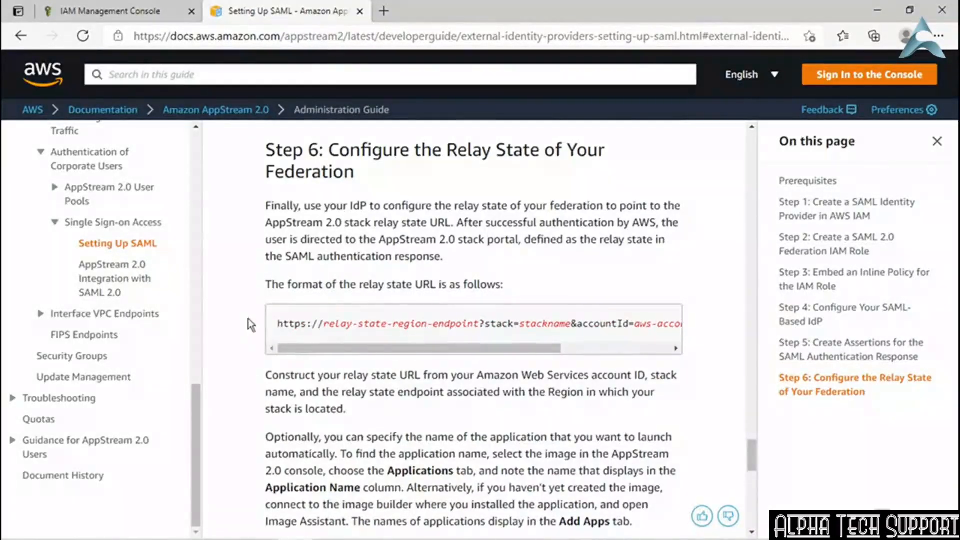
# Step: Find the relay state endpoint for US West (Oregon) in the region table and review the text above it
pyautogui.scroll(-5, 235, 306)
pyautogui.scroll(-4, 235, 304)
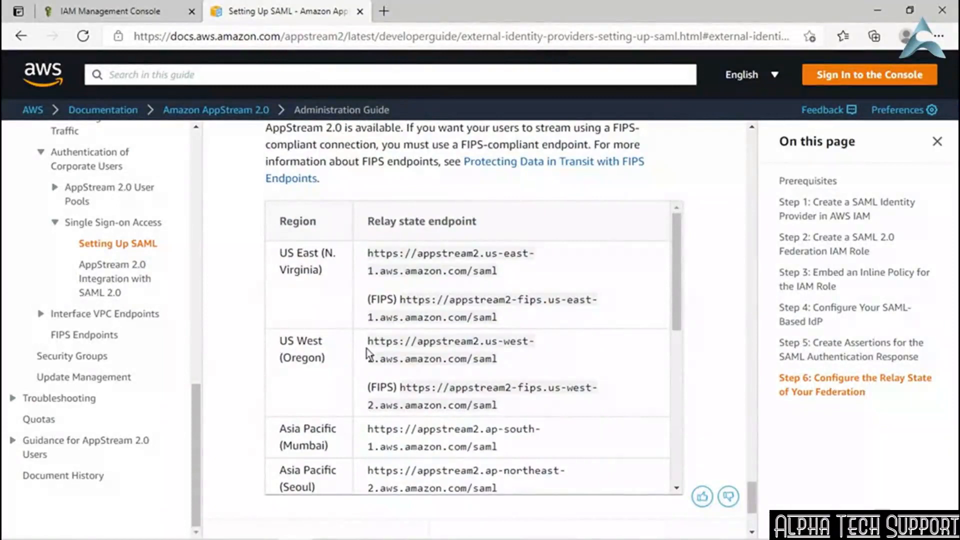
pyautogui.moveTo(368, 343); pyautogui.dragTo(502, 363)
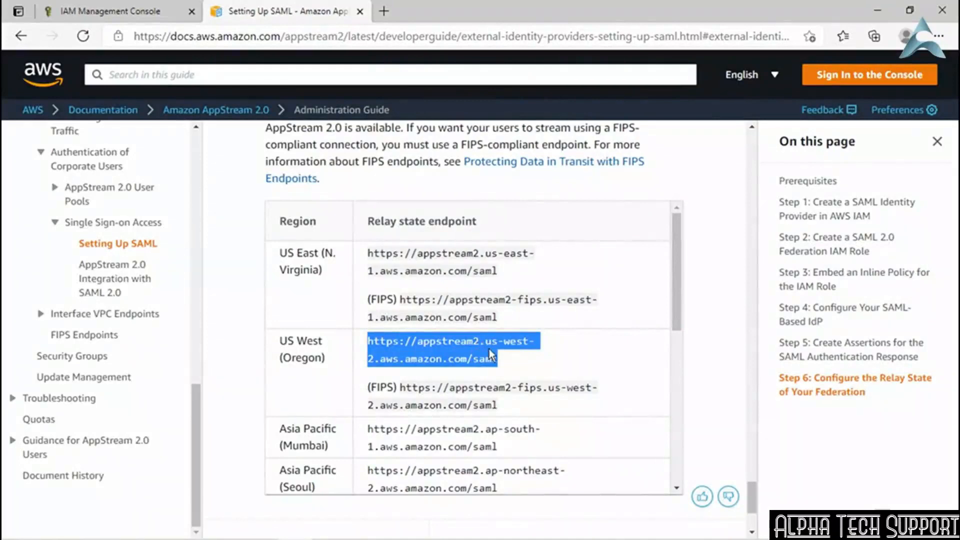
pyautogui.click(331, 364)
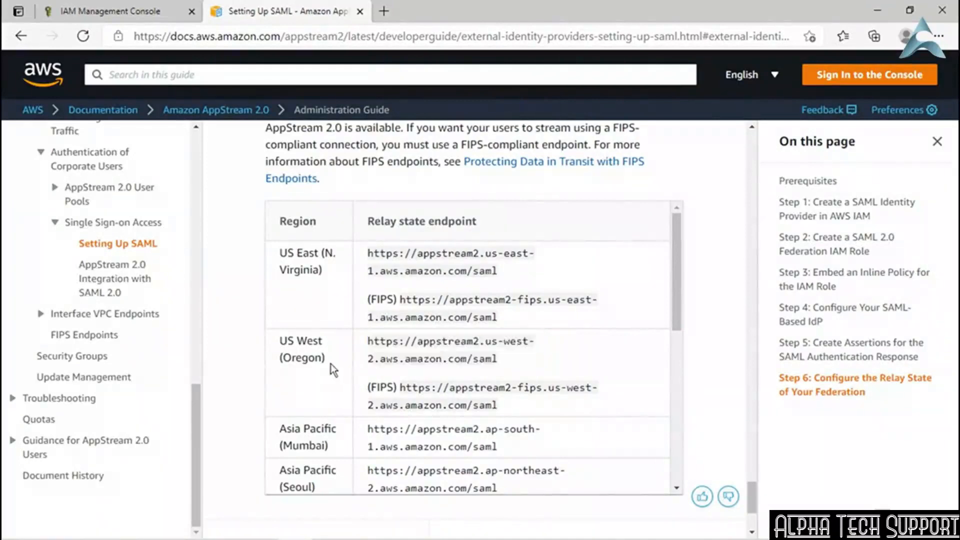
pyautogui.scroll(3, 331, 364)
pyautogui.scroll(-2, 340, 380)
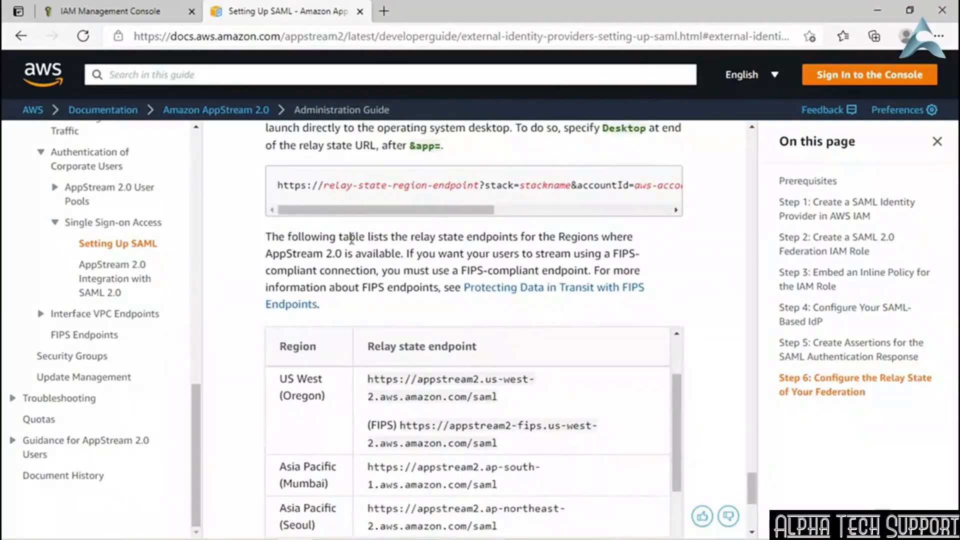
pyautogui.scroll(1, 245, 225)
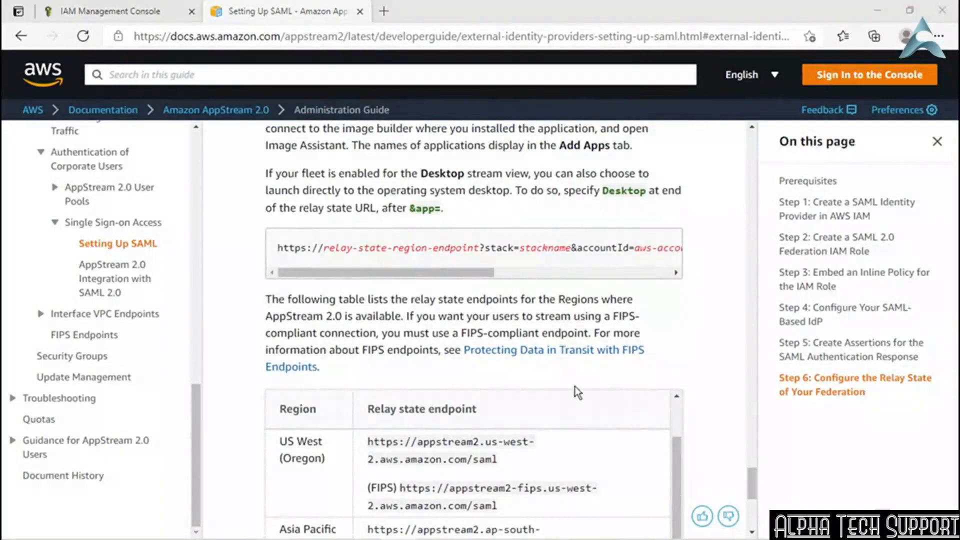
# Step: Return to the beginning of the Setting Up SAML page and review its title and its place in the Administration Guide
pyautogui.scroll(15, 574, 386)
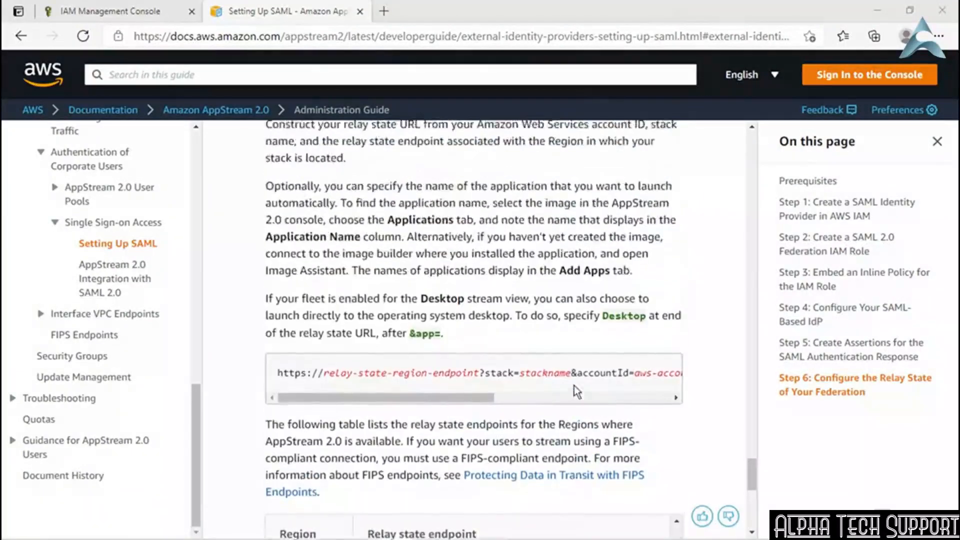
pyautogui.scroll(20, 576, 391)
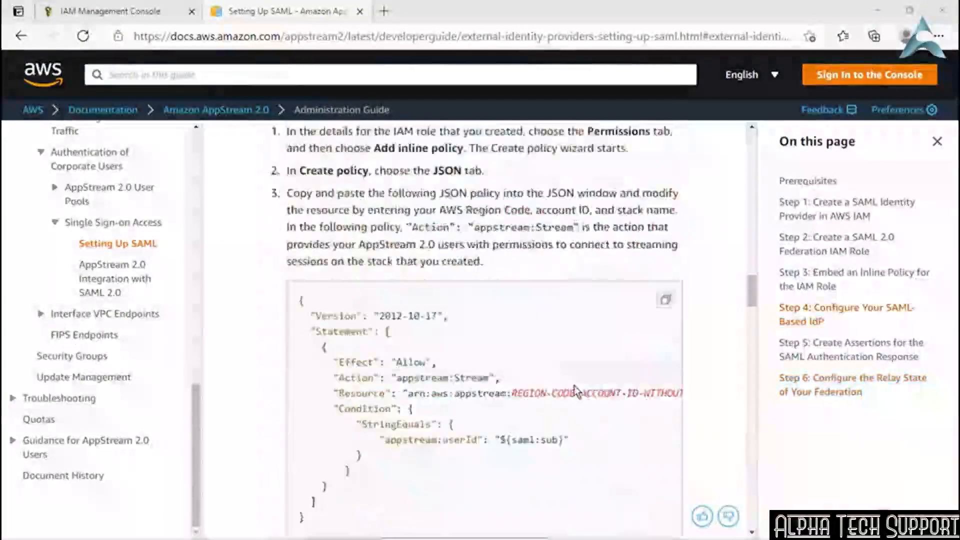
pyautogui.scroll(5, 577, 391)
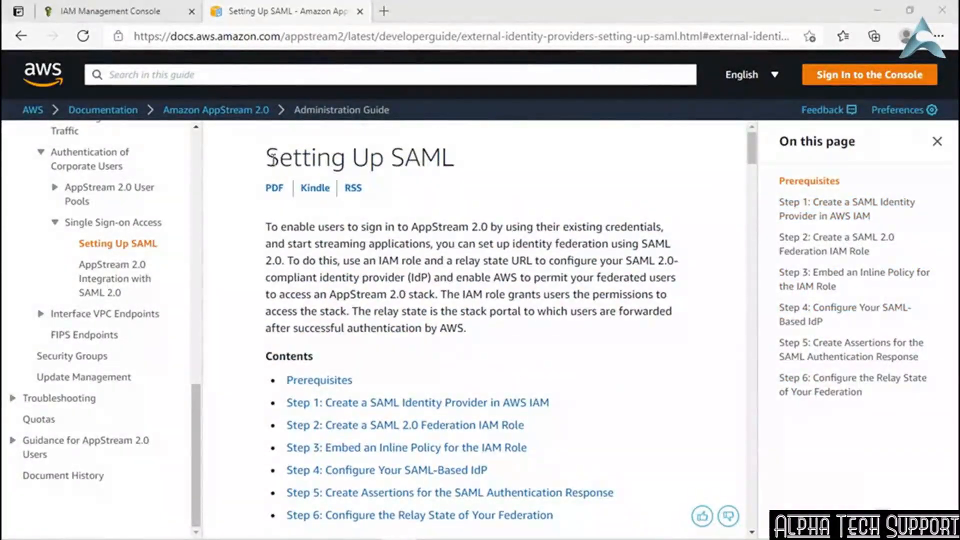
pyautogui.moveTo(265, 157); pyautogui.dragTo(455, 156)
pyautogui.click(419, 199)
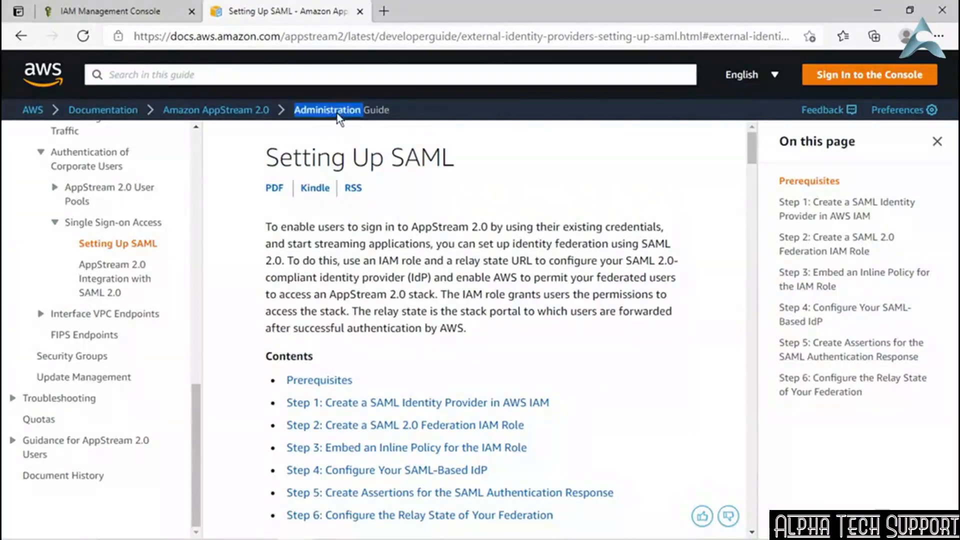
pyautogui.scroll(-1, 246, 329)
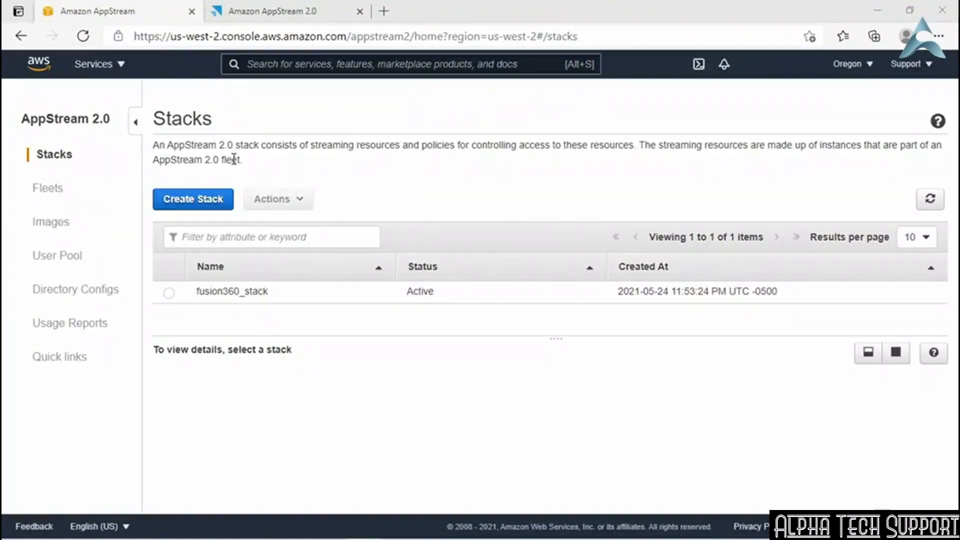
# Step: Select Fusion360_builder among the image builders and check its status and available actions
pyautogui.click(59, 222)
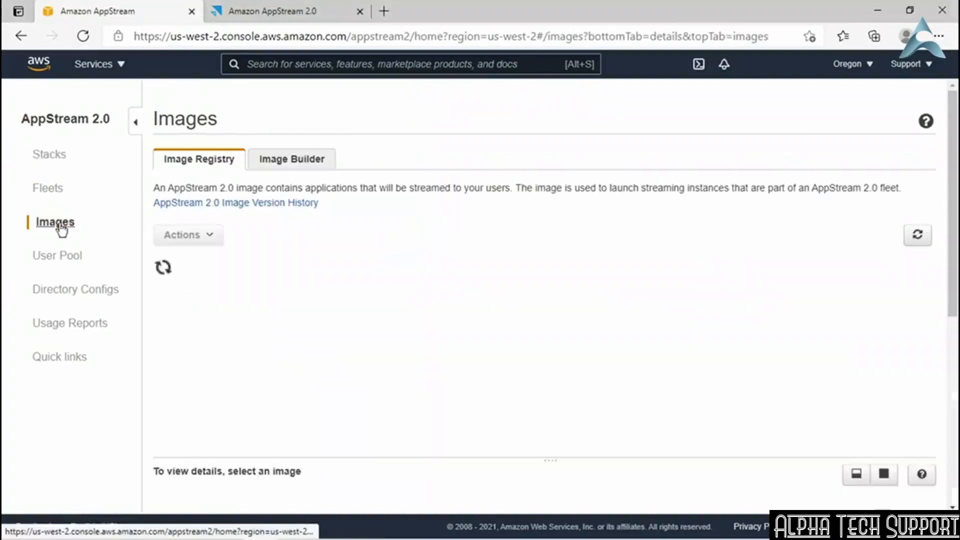
pyautogui.click(274, 166)
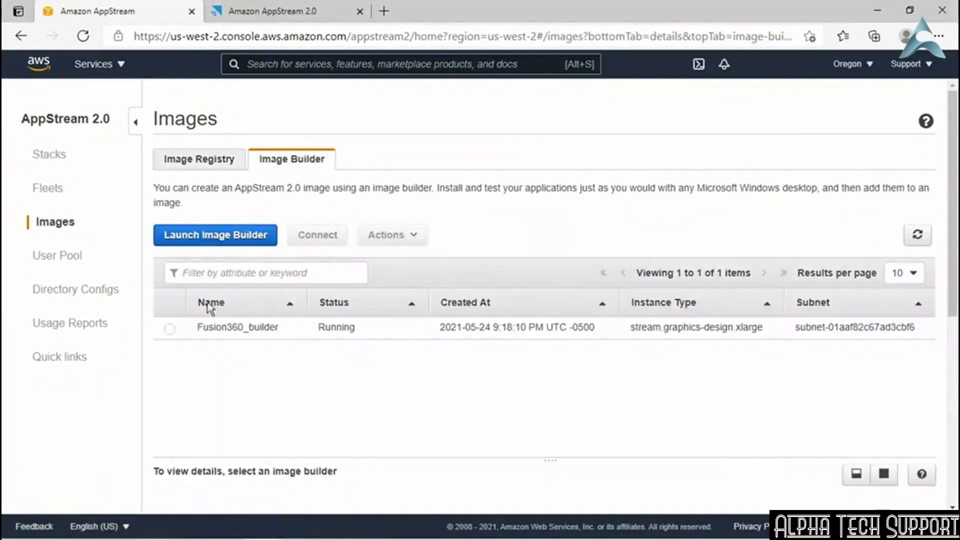
pyautogui.click(169, 329)
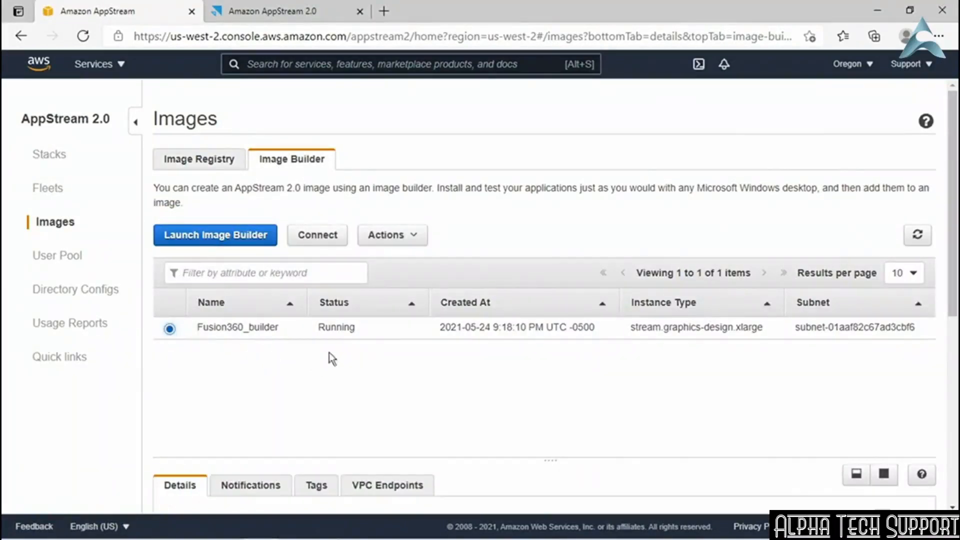
pyautogui.doubleClick(336, 328)
pyautogui.click(341, 349)
pyautogui.click(390, 245)
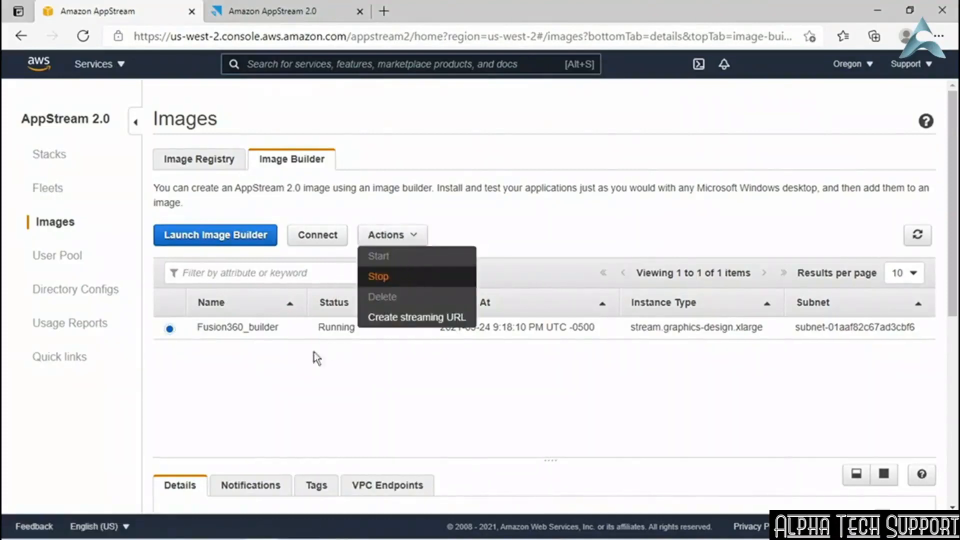
pyautogui.click(302, 363)
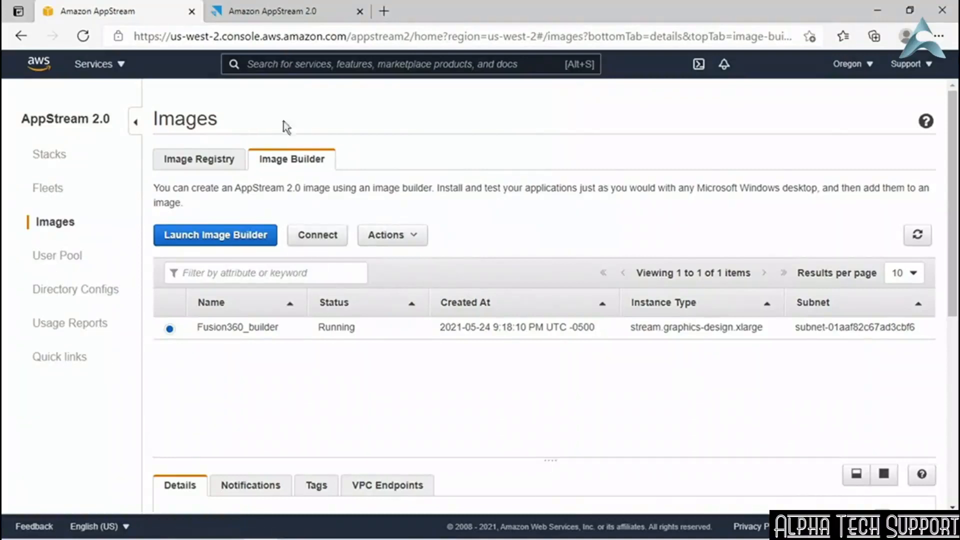
# Step: Switch to the image builder's streaming session, open Image Assistant, and copy the target path from the Firefox shortcut's properties
pyautogui.click(260, 14)
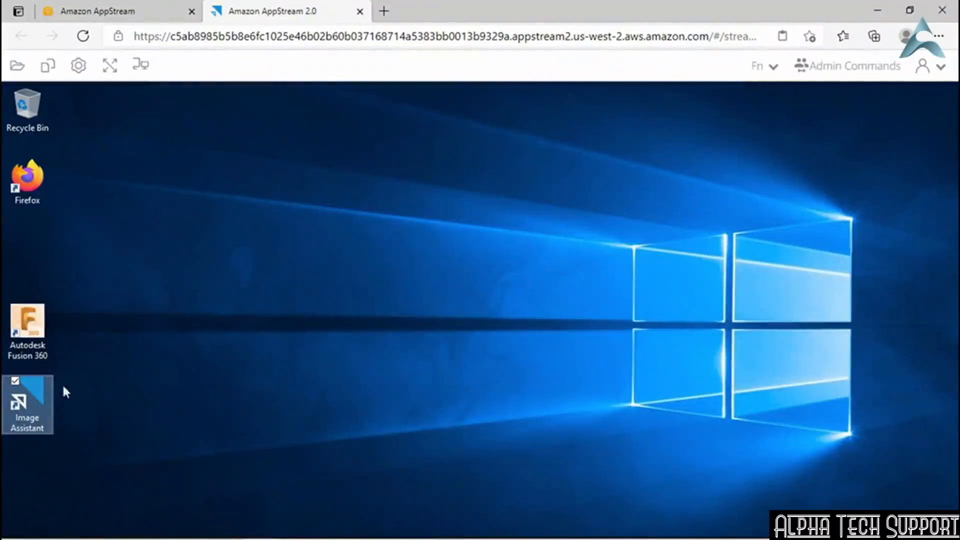
pyautogui.doubleClick(25, 388)
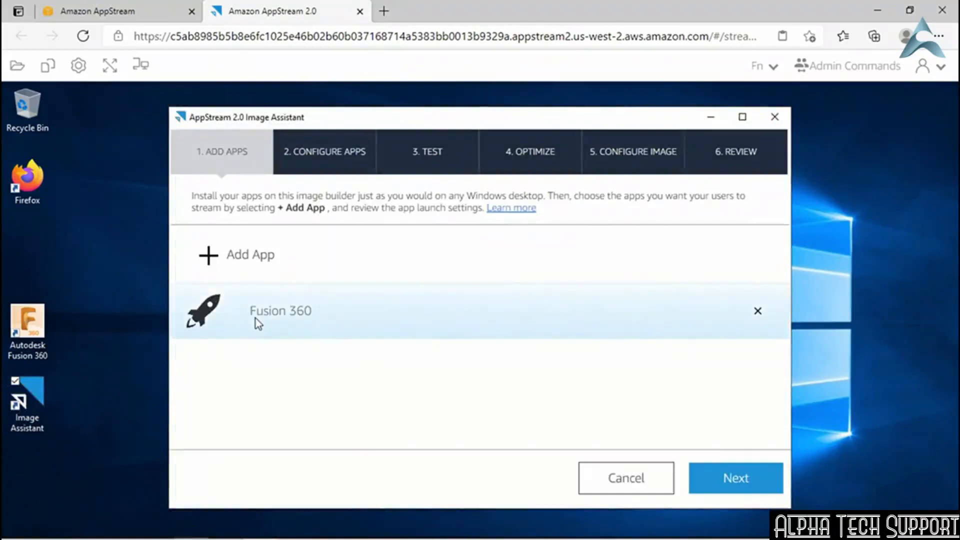
pyautogui.click(29, 184)
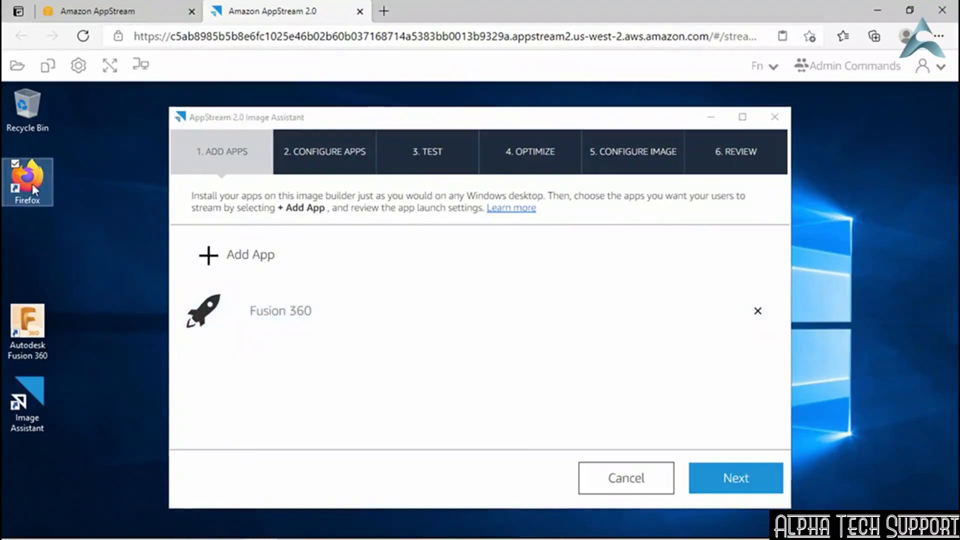
pyautogui.rightClick(31, 184)
pyautogui.click(124, 421)
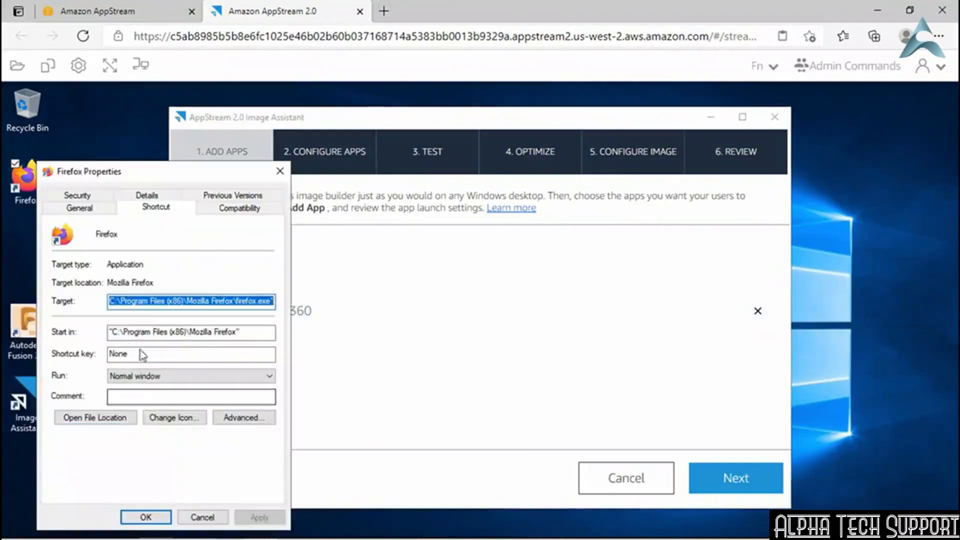
pyautogui.click(202, 517)
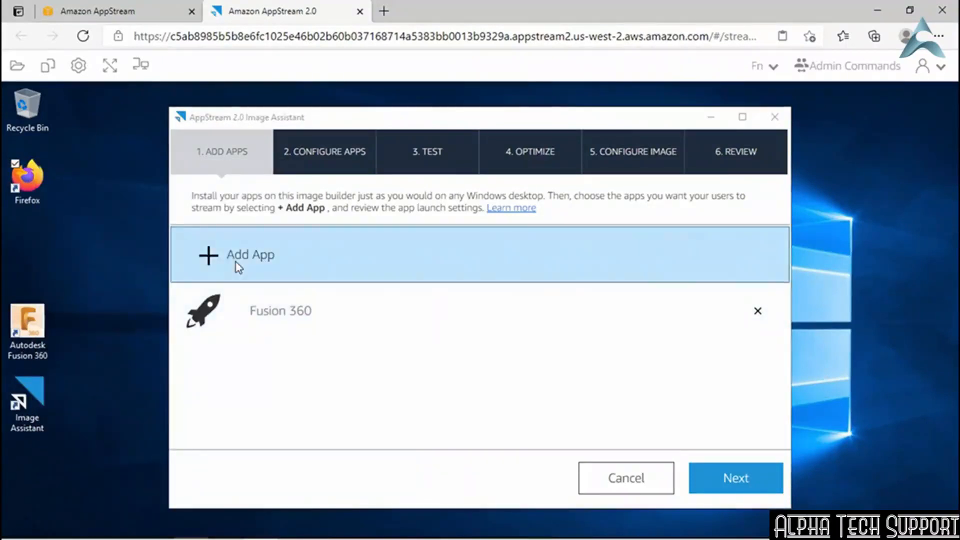
# Step: Add Firefox to the image's apps from "C:\Program Files (x86)\Mozilla Firefox\firefox.exe" and save its default launch settings
pyautogui.click(236, 266)
pyautogui.write('"C:\\Program Files (x86)\\Mozilla Firefox\\firefox.exe"')
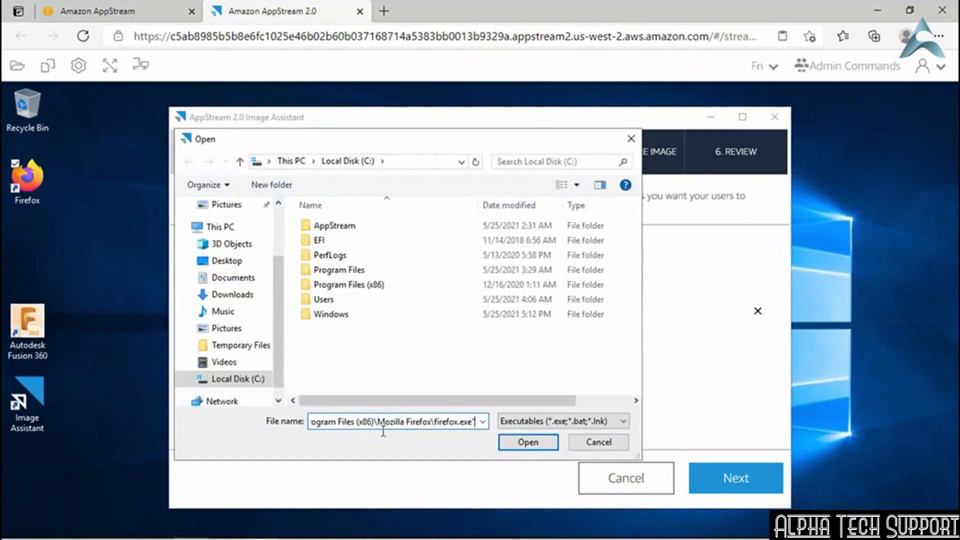
pyautogui.click(508, 447)
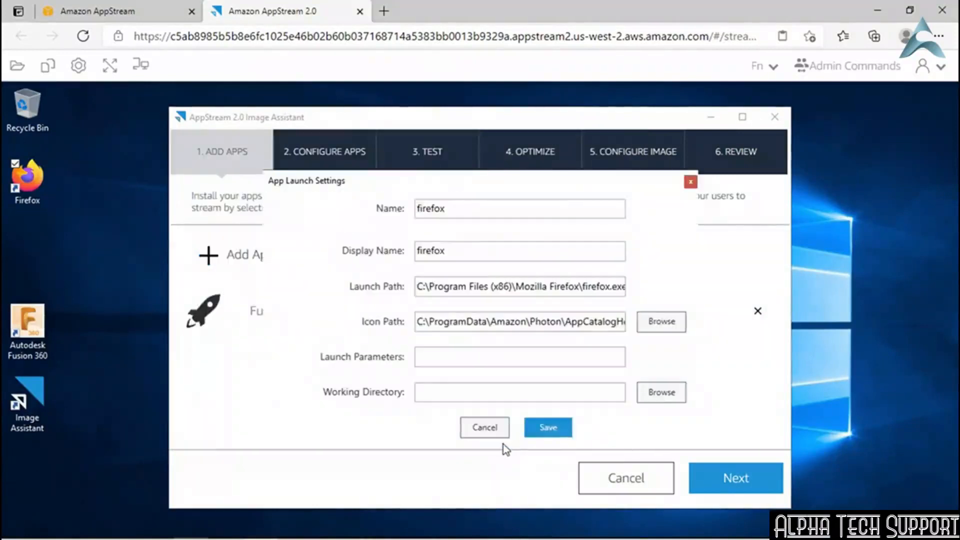
pyautogui.click(550, 430)
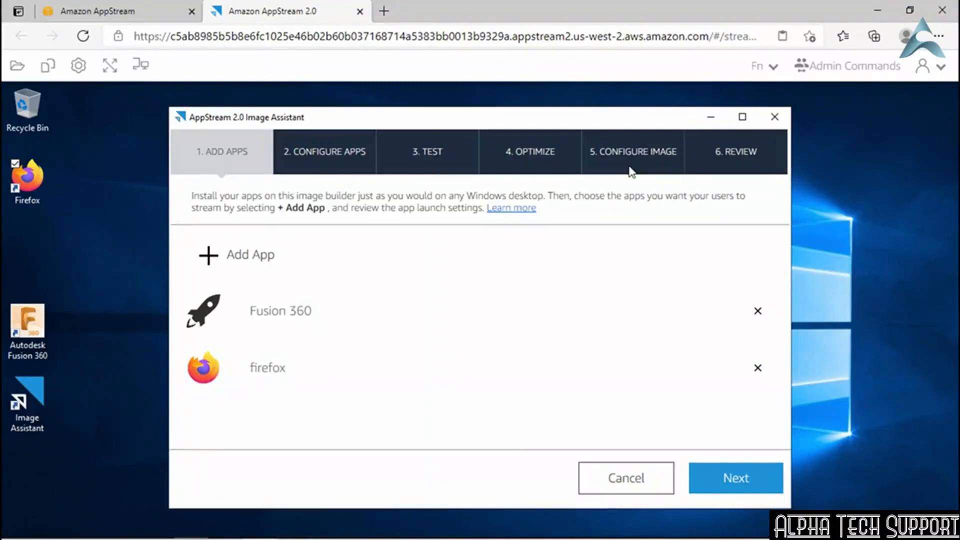
# Step: Return to the AppStream console and filter the image registry to images that are private and shared with others
pyautogui.click(108, 14)
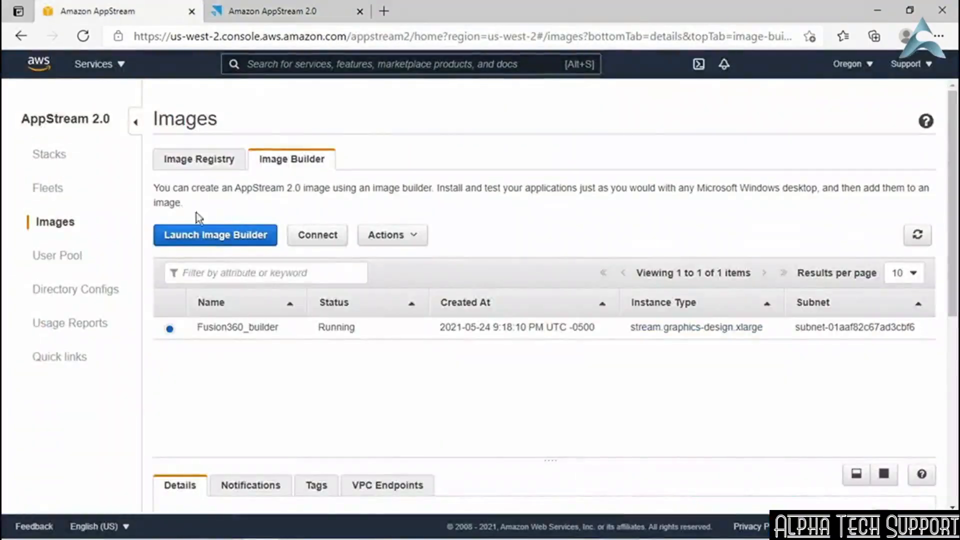
pyautogui.click(190, 159)
pyautogui.click(223, 280)
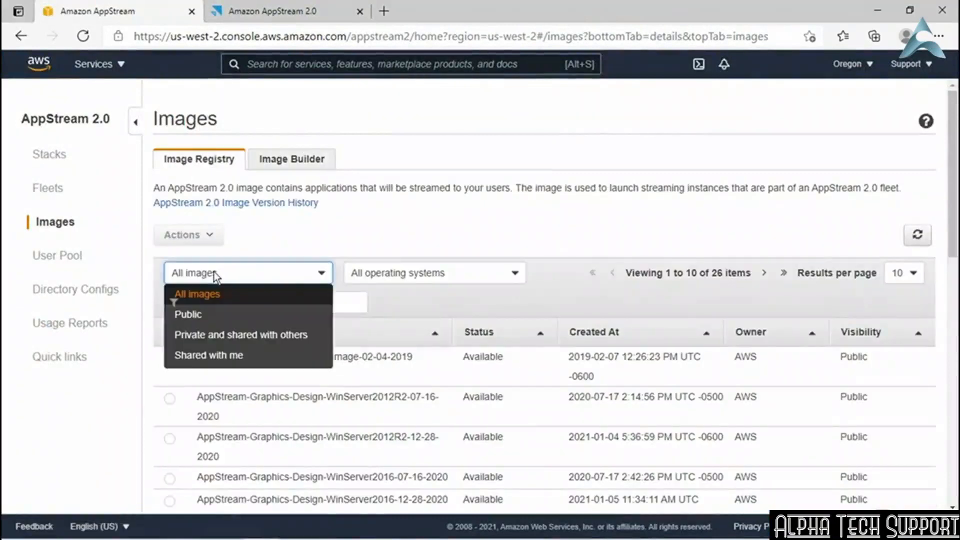
pyautogui.click(241, 335)
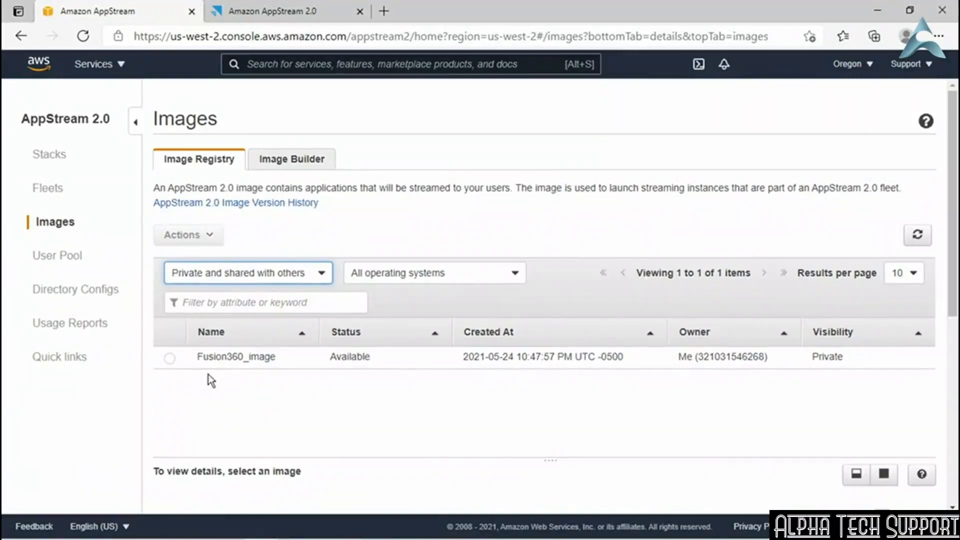
# Step: Open Fusion360_fleet for editing, review the images it can use, and leave without updating
pyautogui.click(50, 190)
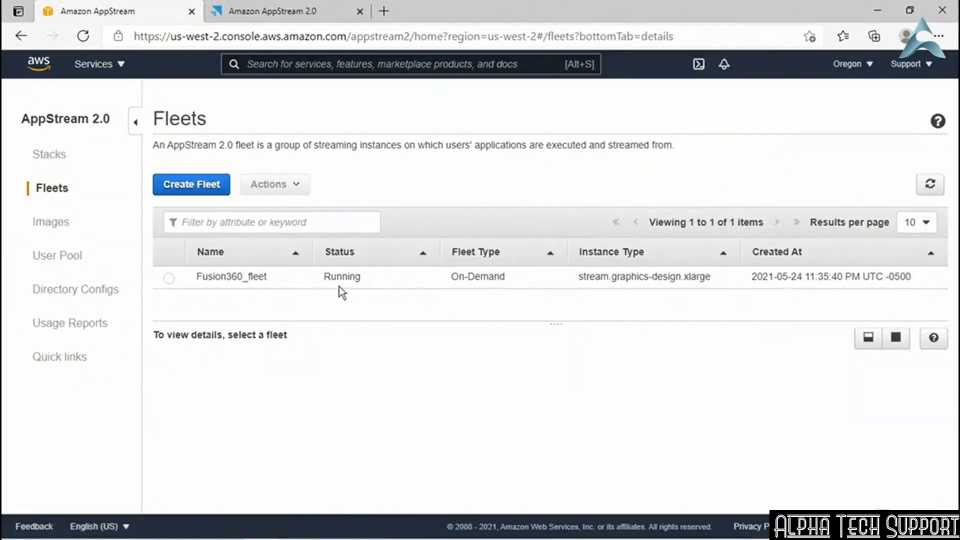
pyautogui.click(191, 282)
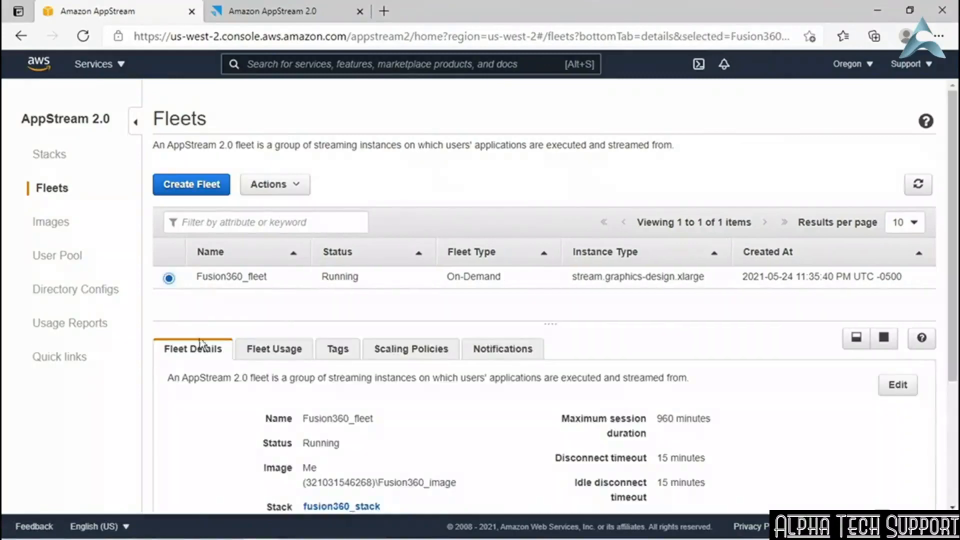
pyautogui.click(887, 391)
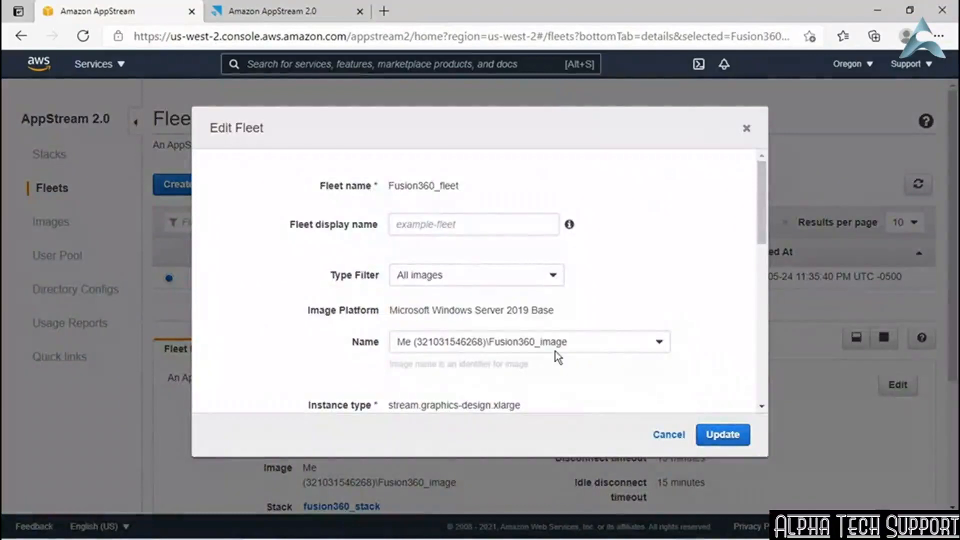
pyautogui.click(486, 343)
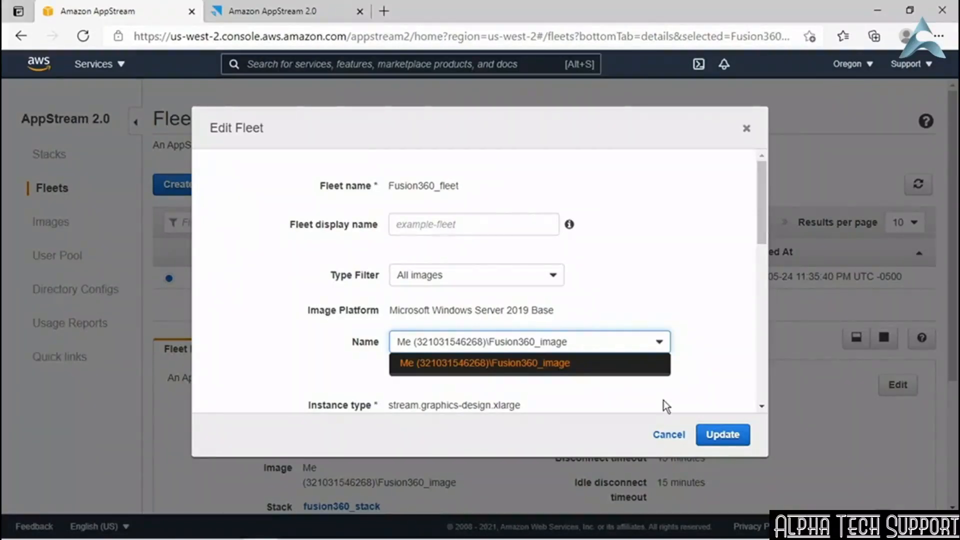
pyautogui.click(666, 435)
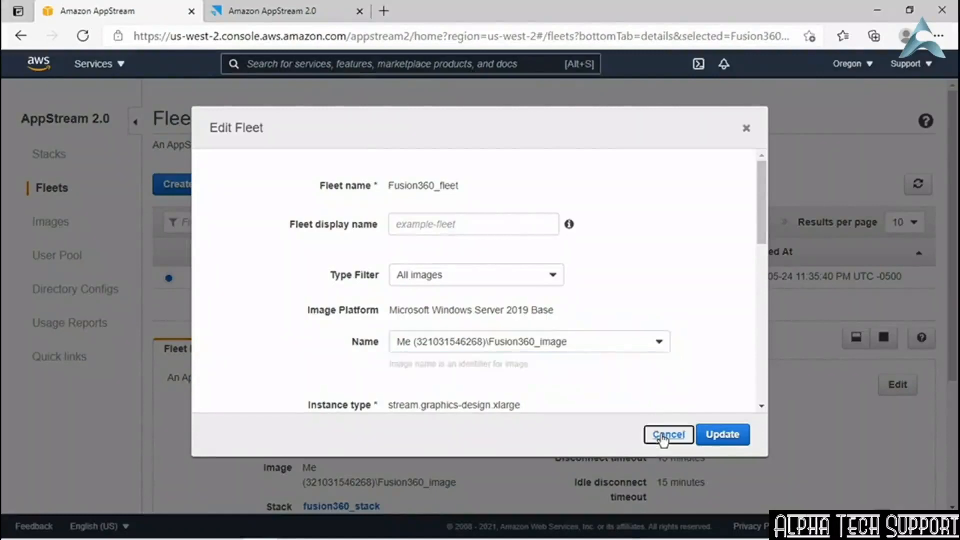
# Step: Review the actions available for Fusion360_fleet without running any of them
pyautogui.click(169, 279)
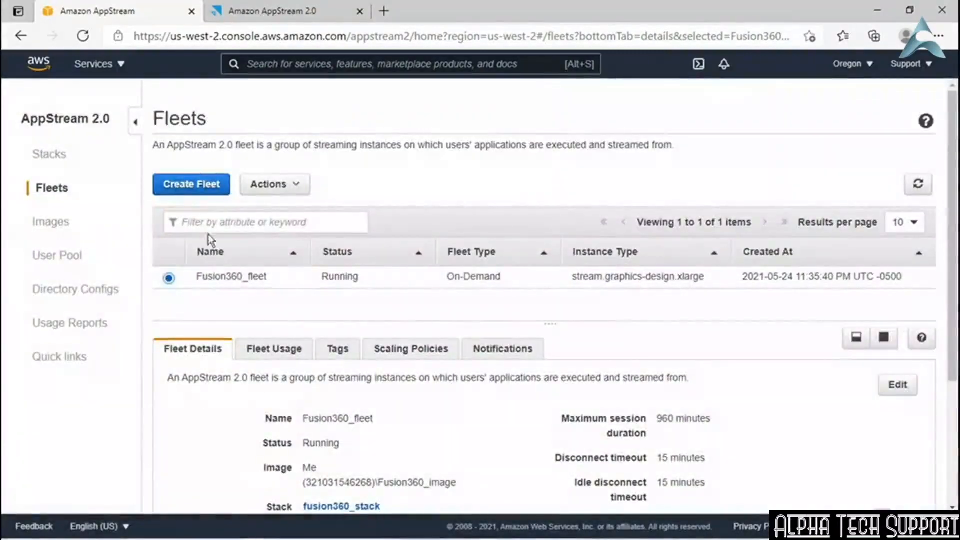
pyautogui.click(276, 190)
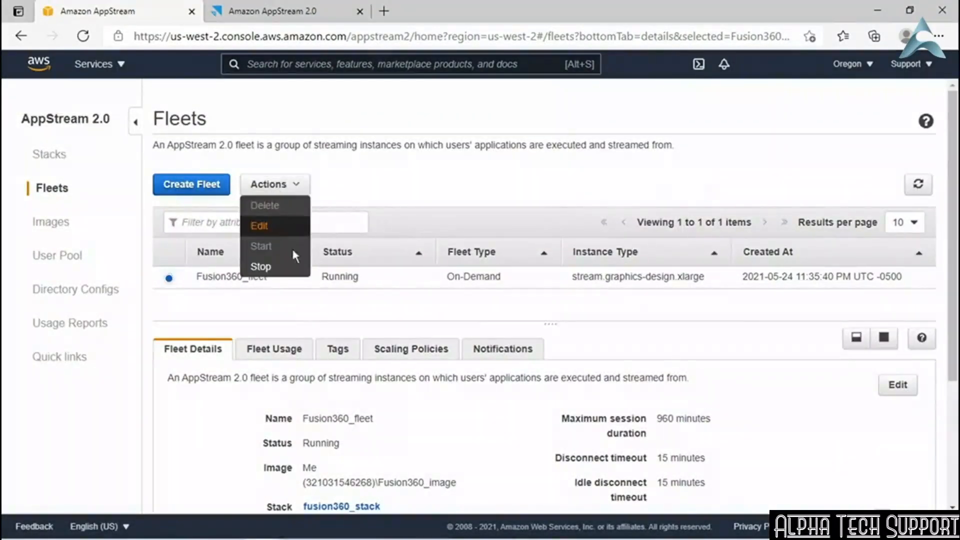
pyautogui.click(309, 306)
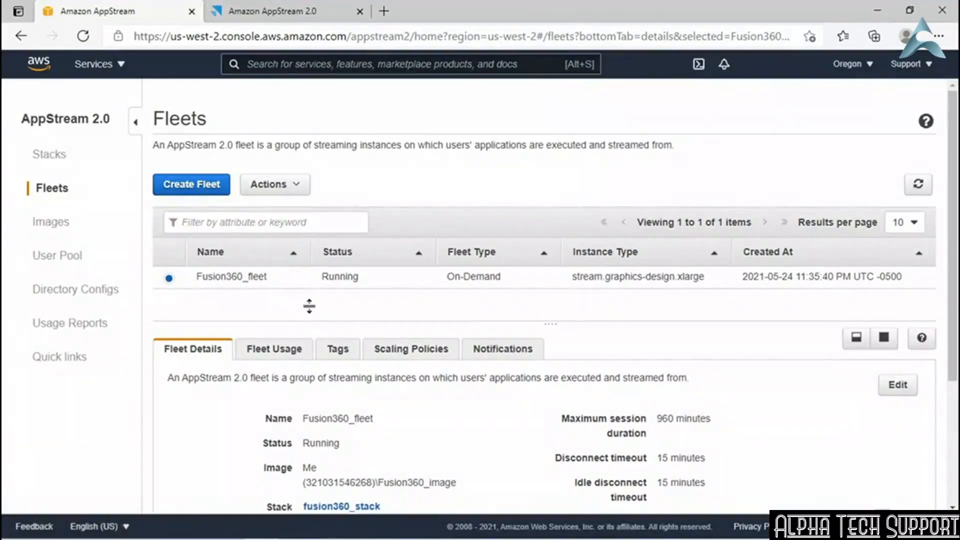
# Step: Recheck the image choice in the fleet's edit settings, cancel the edit, and view the available fleet actions again
pyautogui.click(891, 394)
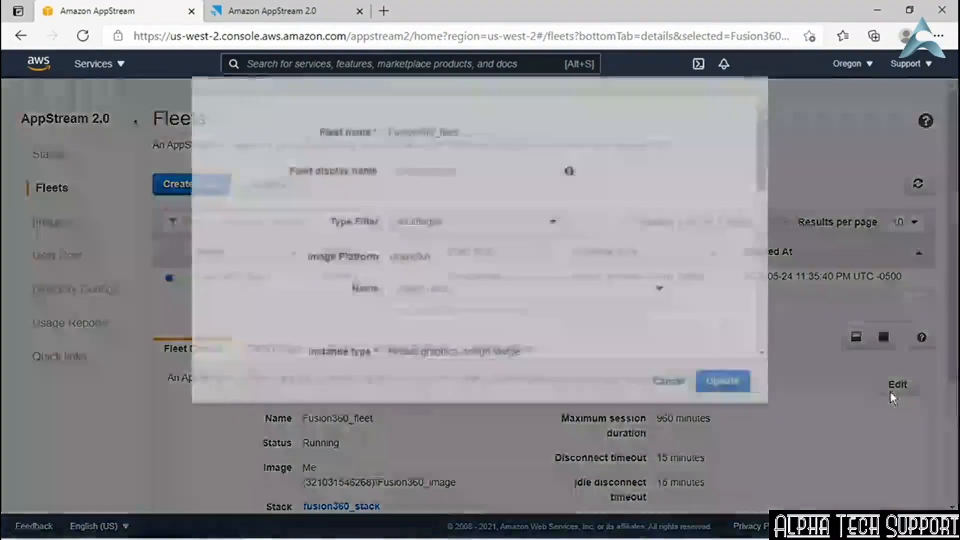
pyautogui.click(525, 342)
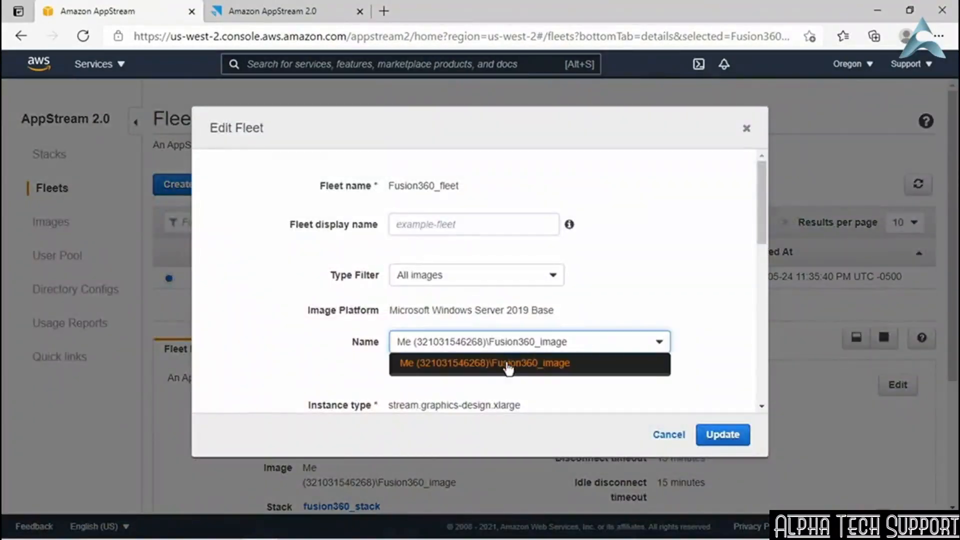
pyautogui.click(531, 417)
pyautogui.click(651, 431)
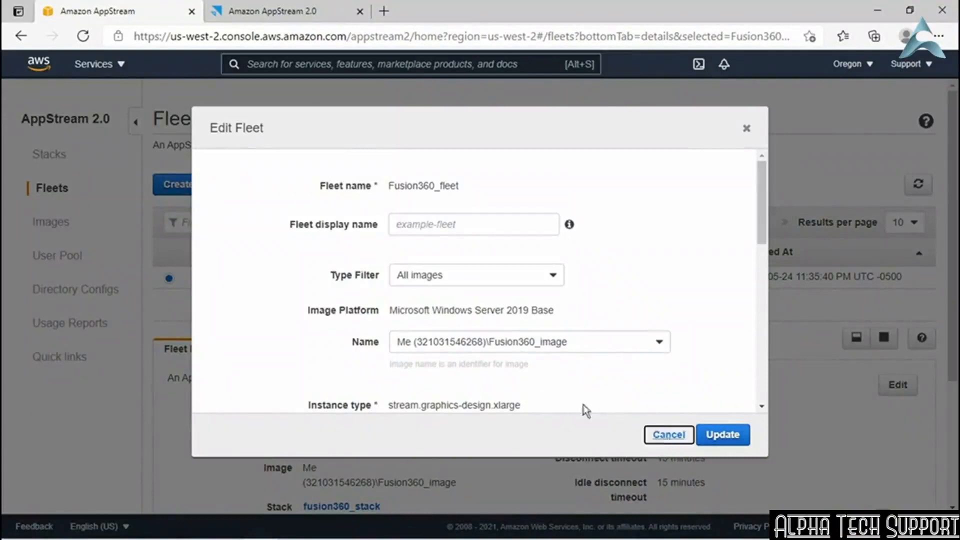
pyautogui.click(270, 184)
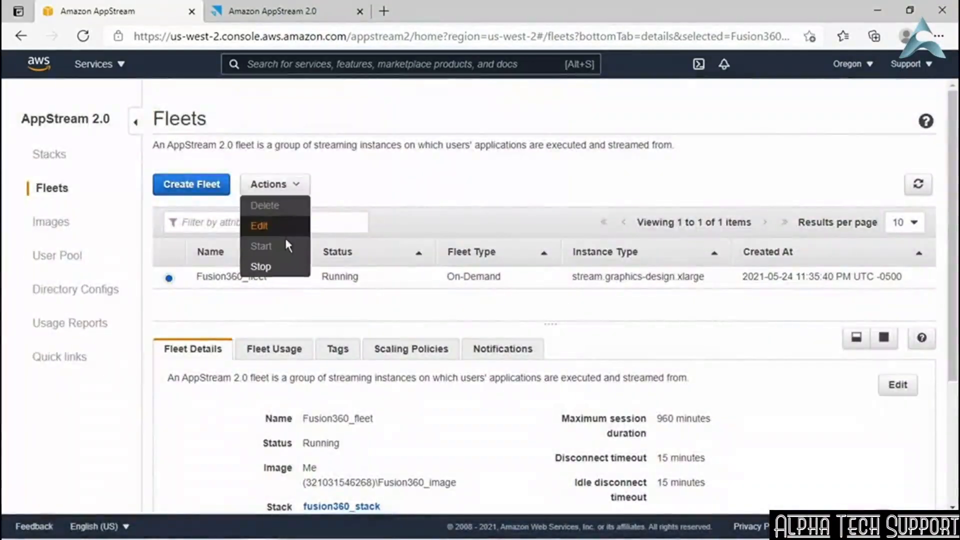